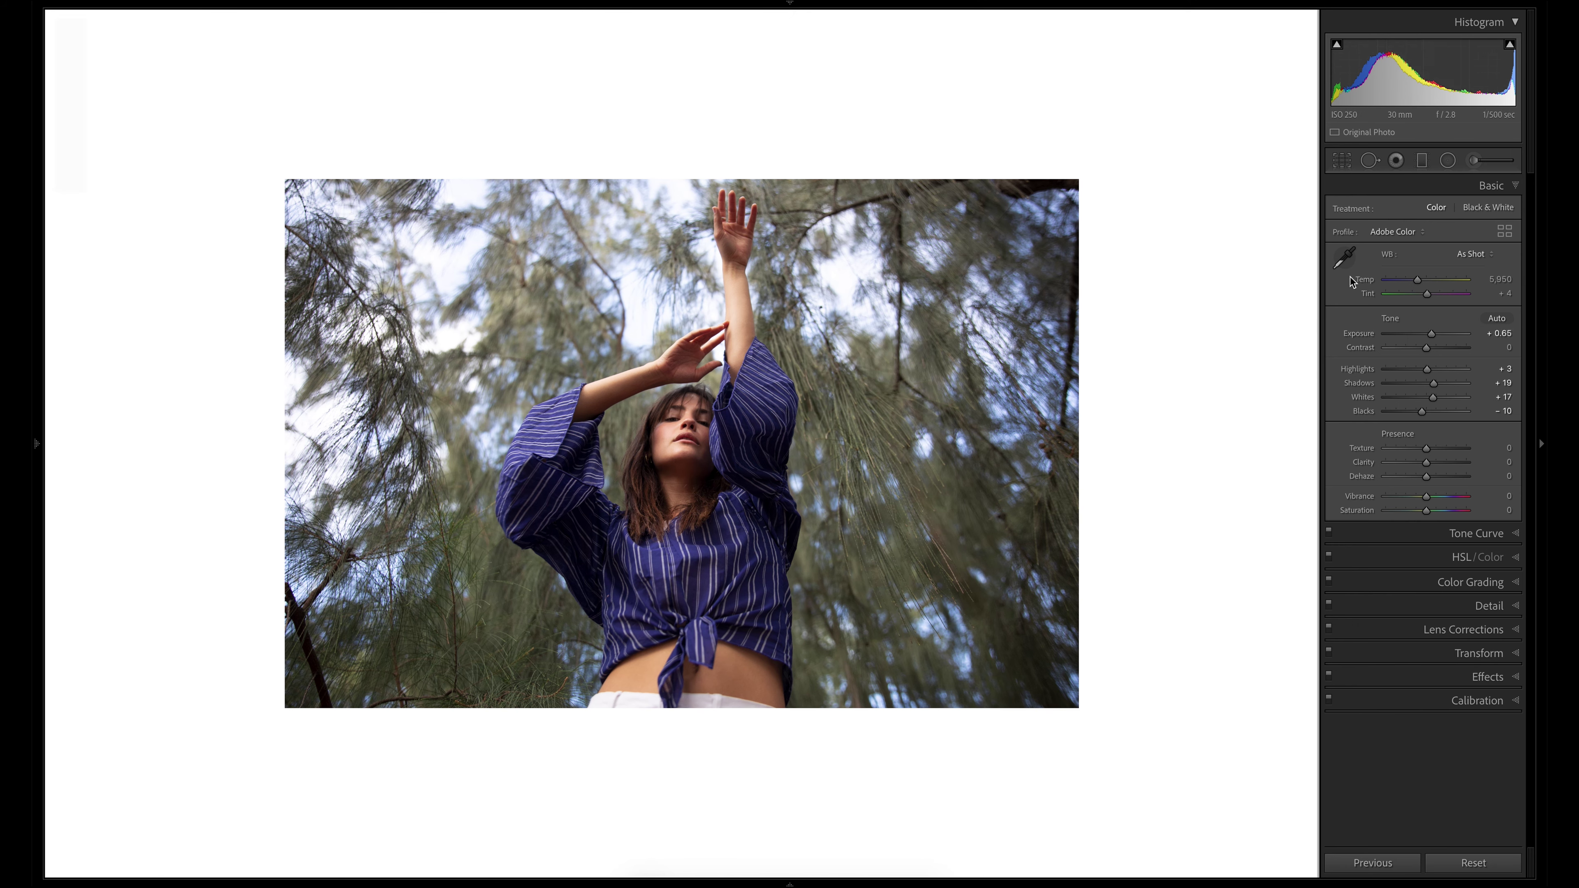
- Set the white balance by sampling the white trousers as the neutral target, and compare with the as-shot version
key(ctrl+equal)
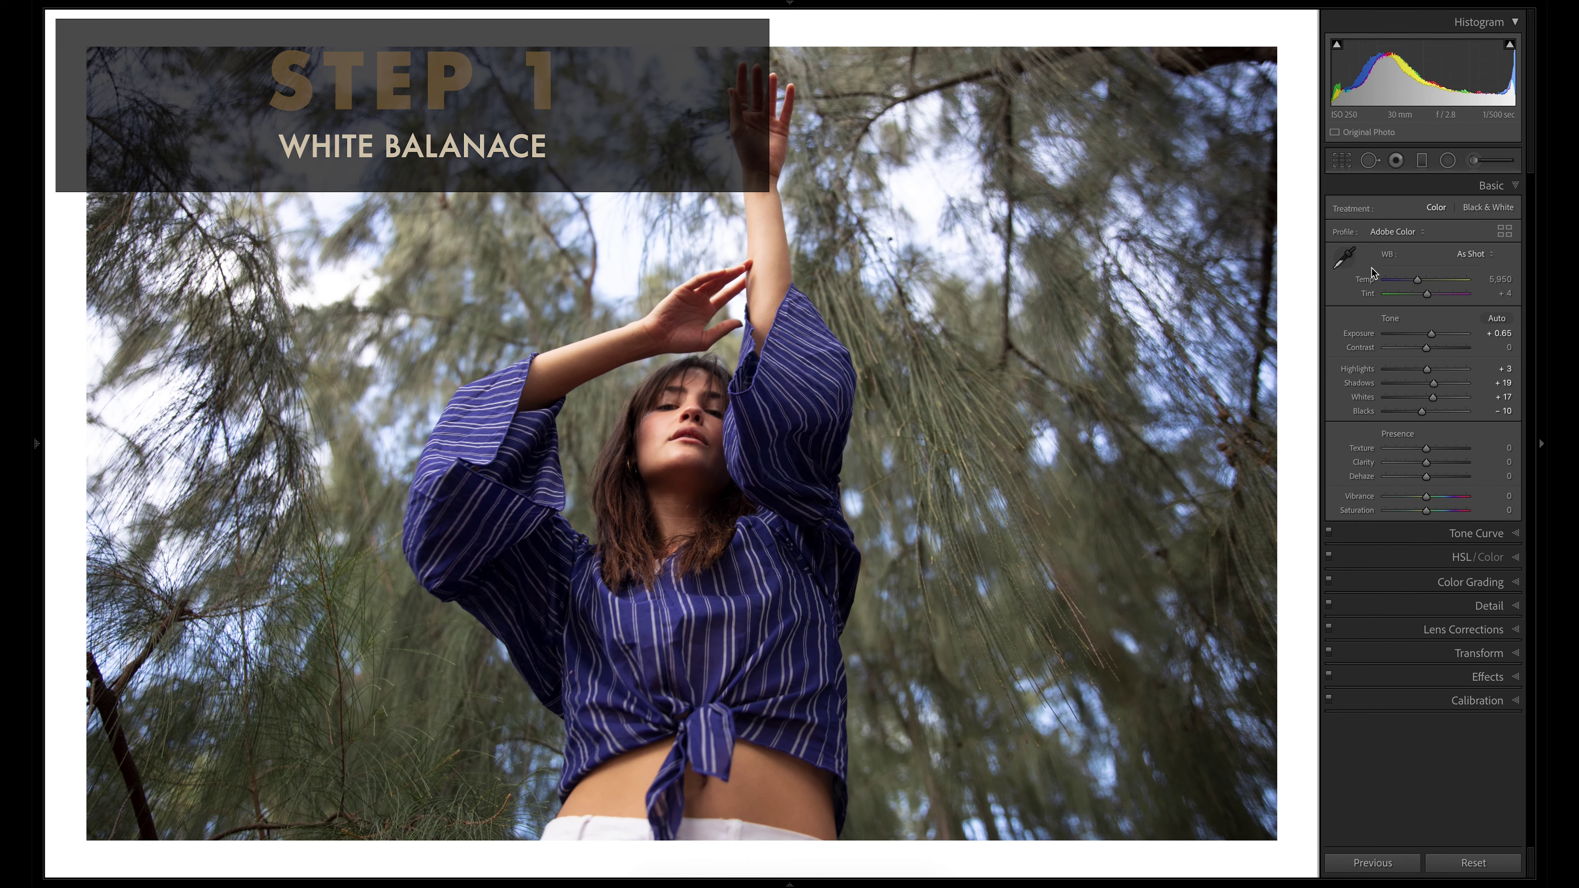
click(1344, 257)
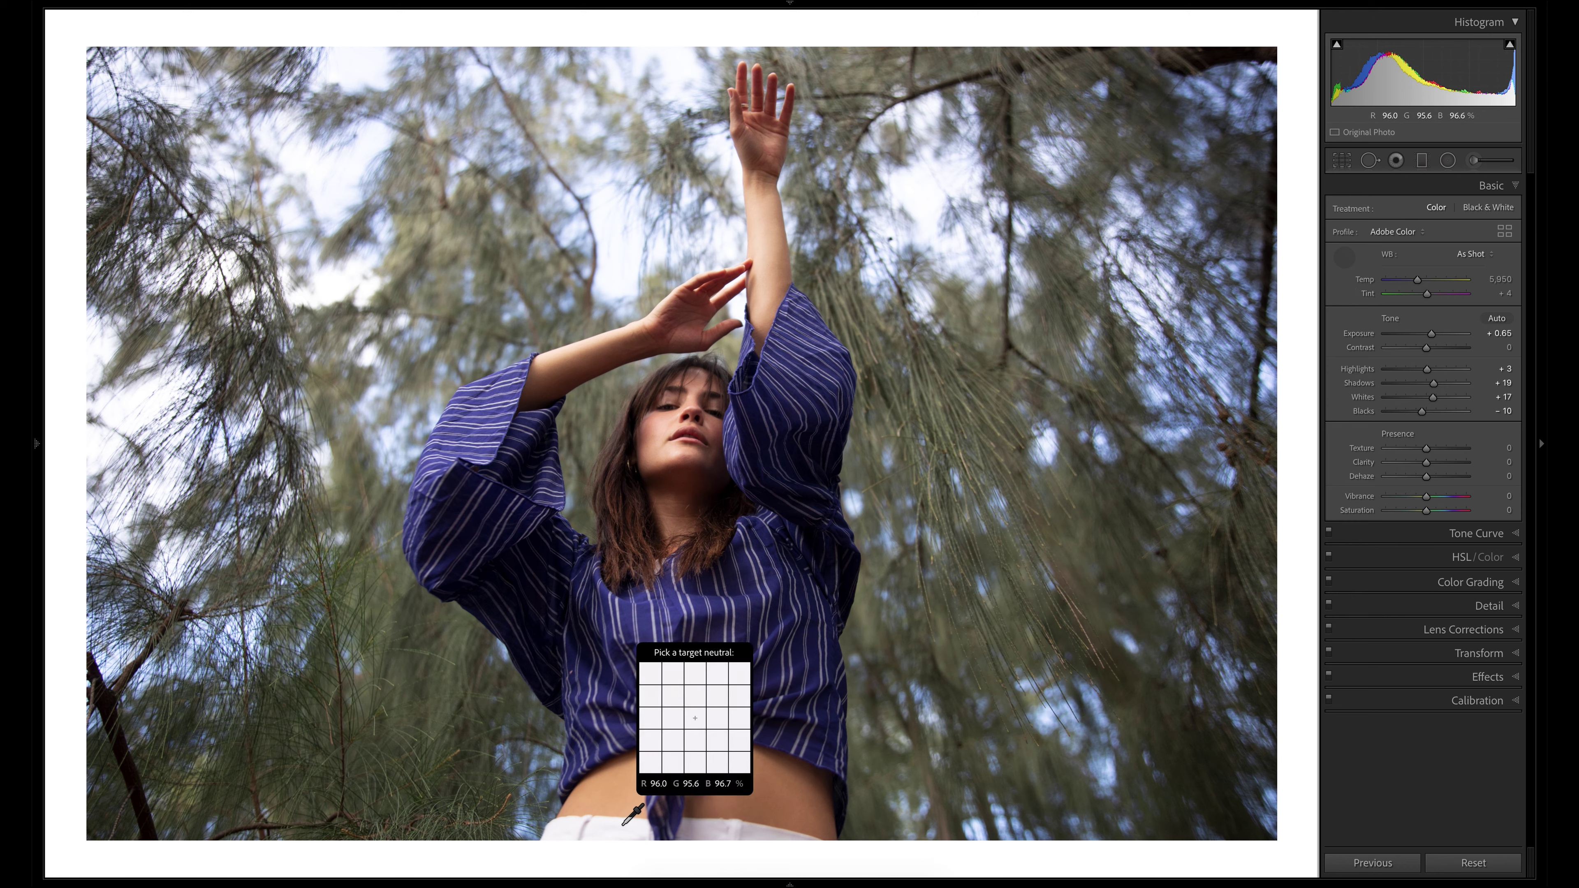
click(621, 826)
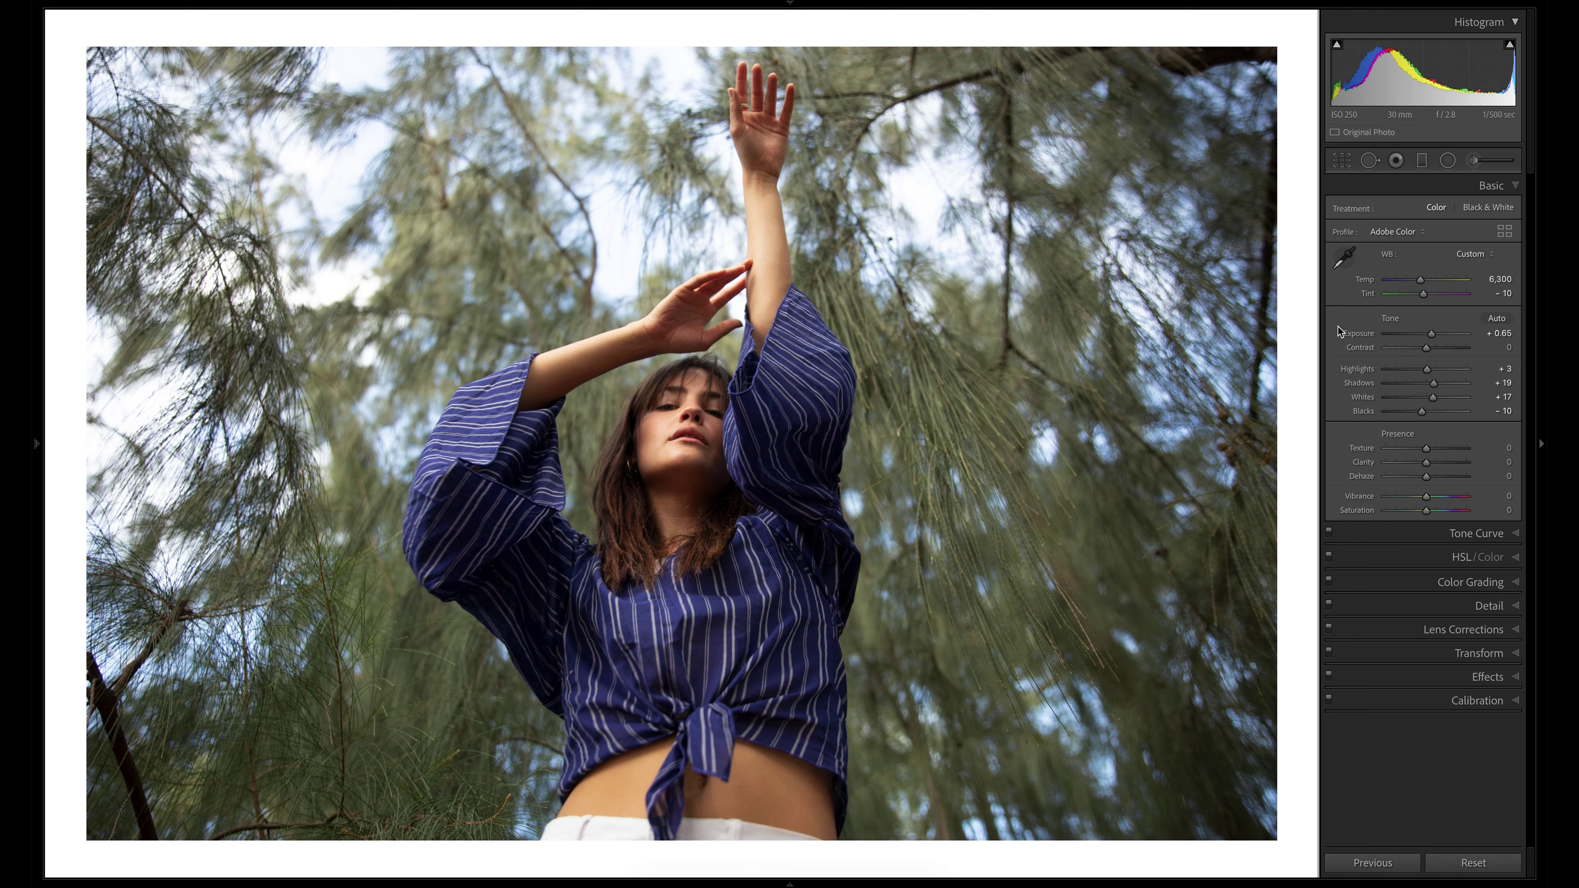
key(ctrl+z)
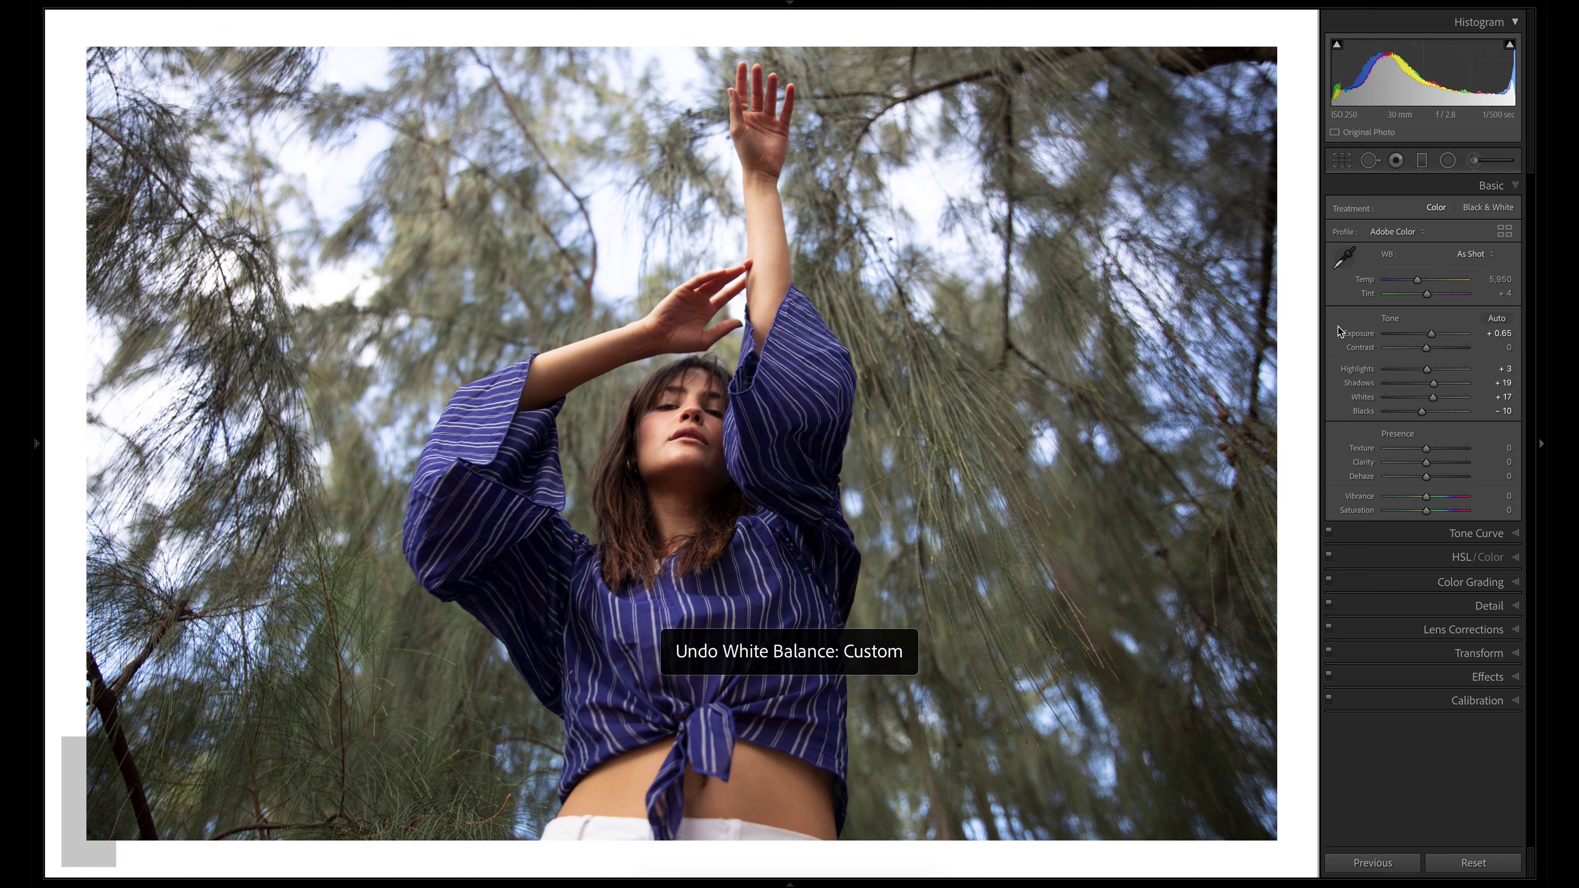
key(ctrl+shift+z)
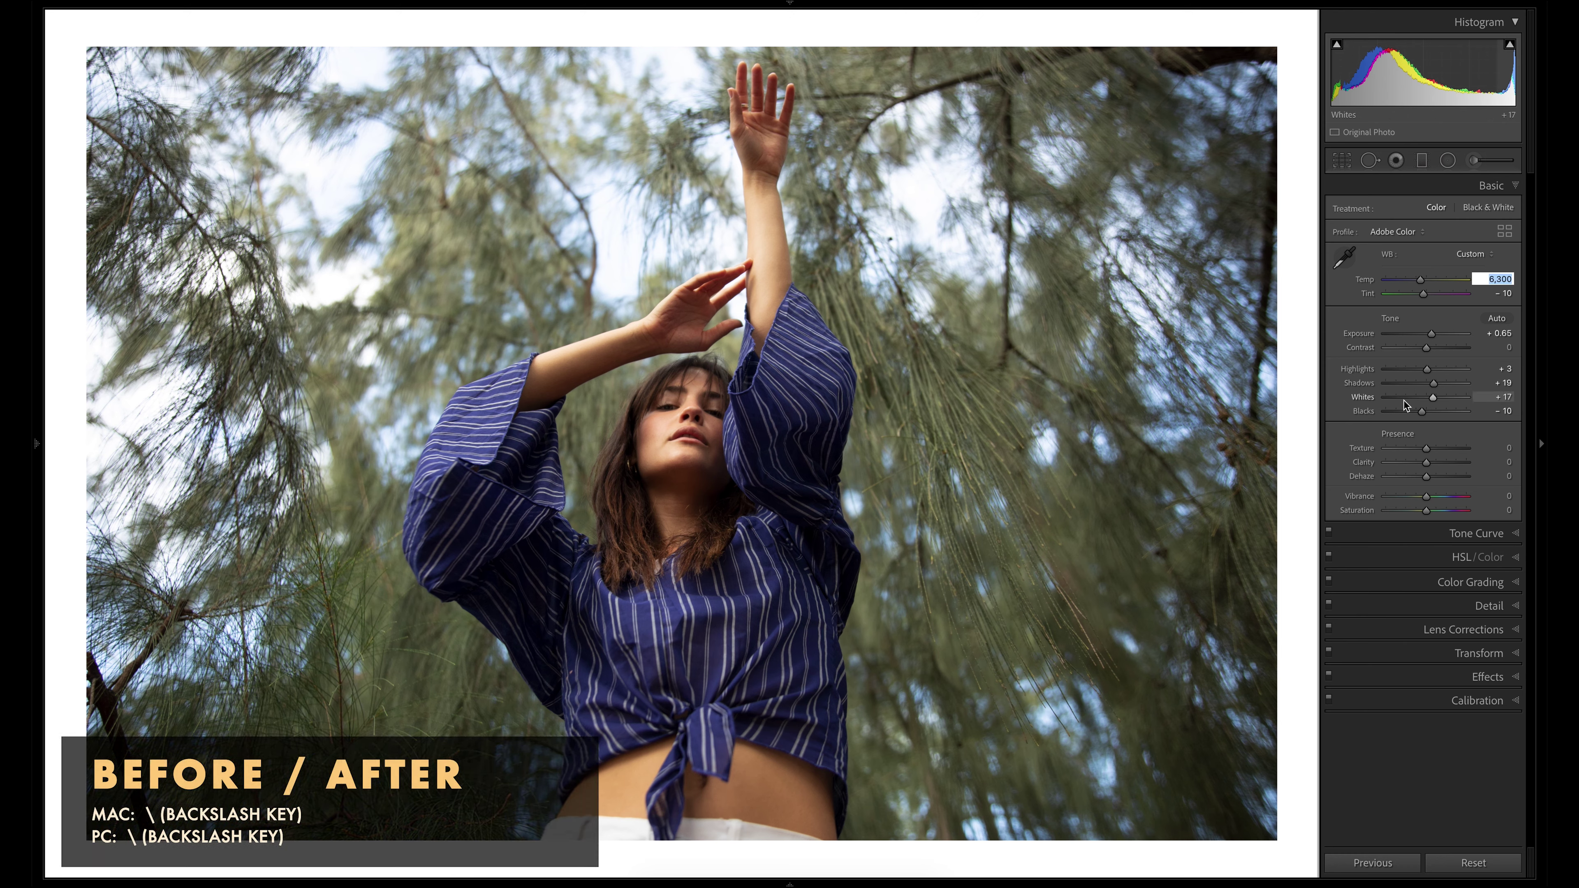
- Fine-tune the white balance to Temp 6,350 and Tint −8
text(6350)
key(Tab)
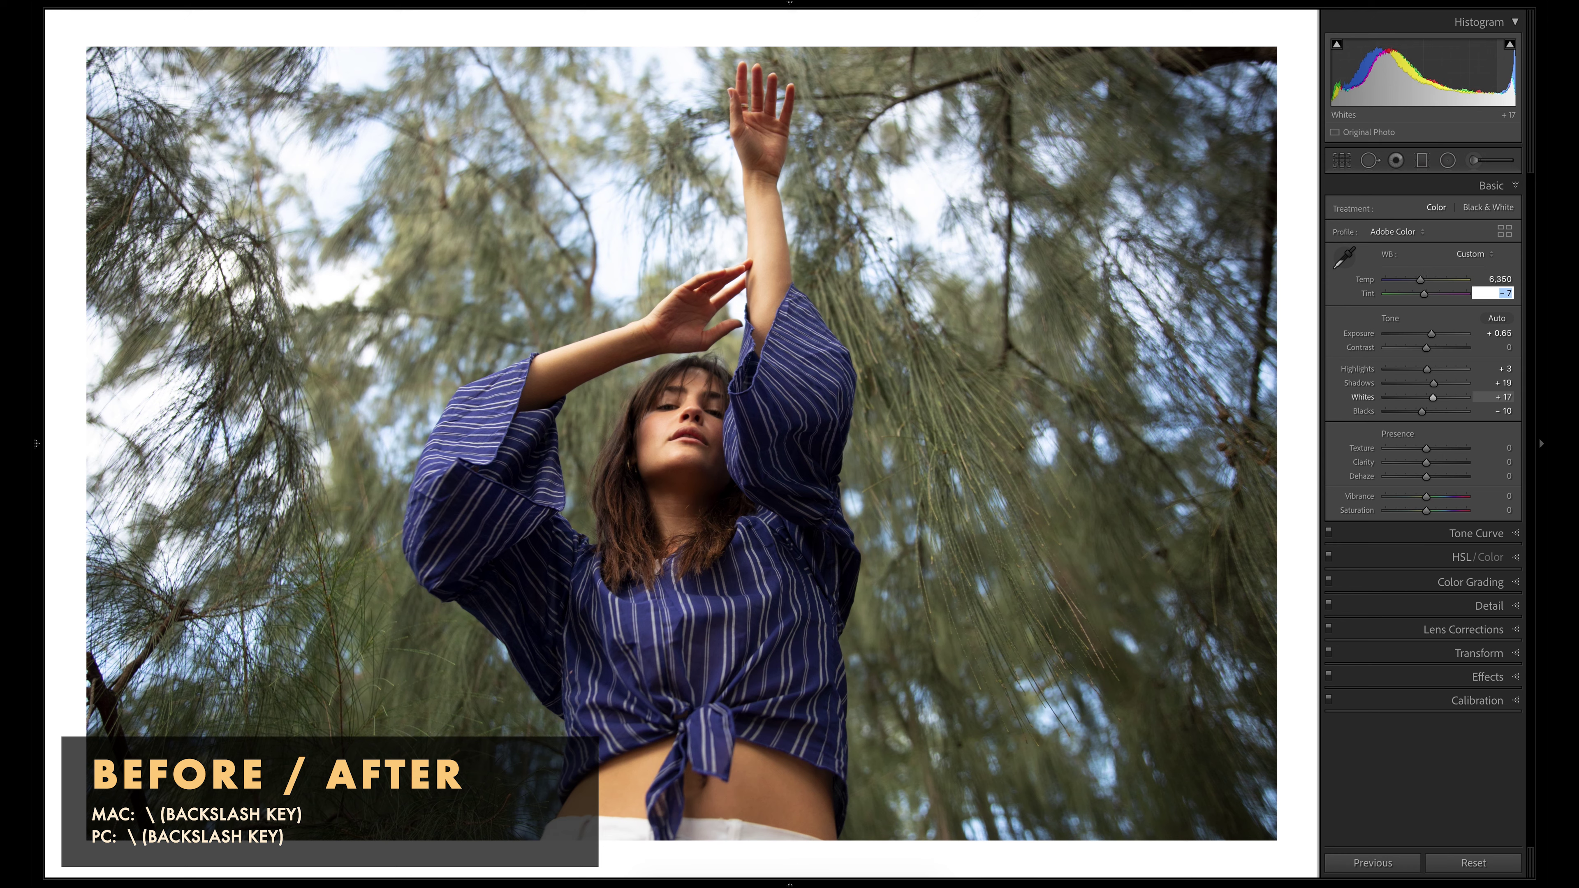
key(Up)
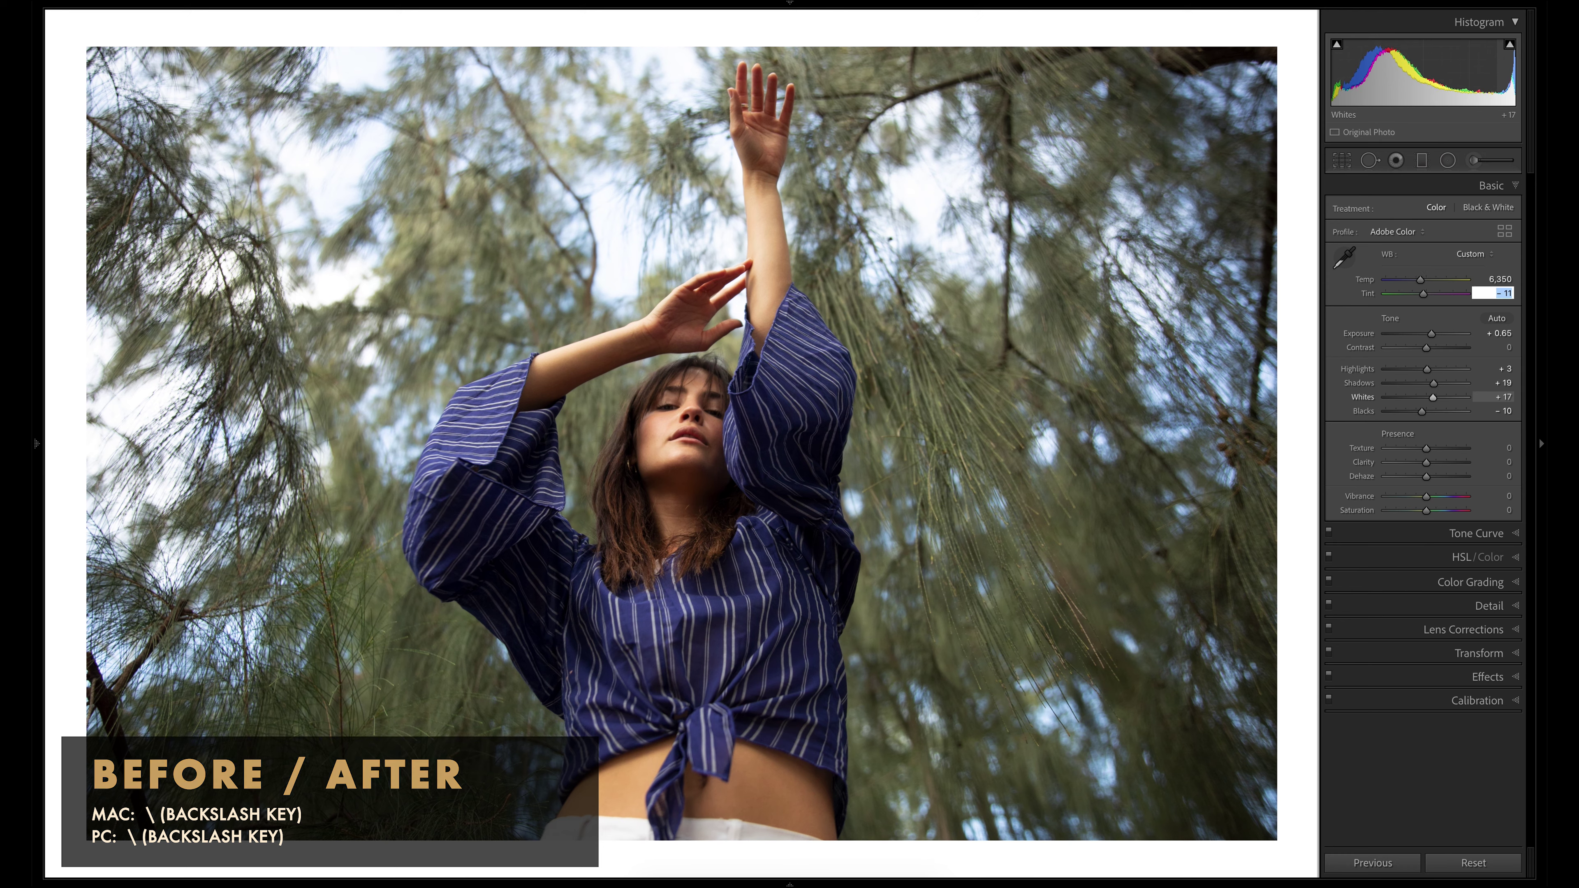
key(shift+Tab)
key(Up)
key(Return)
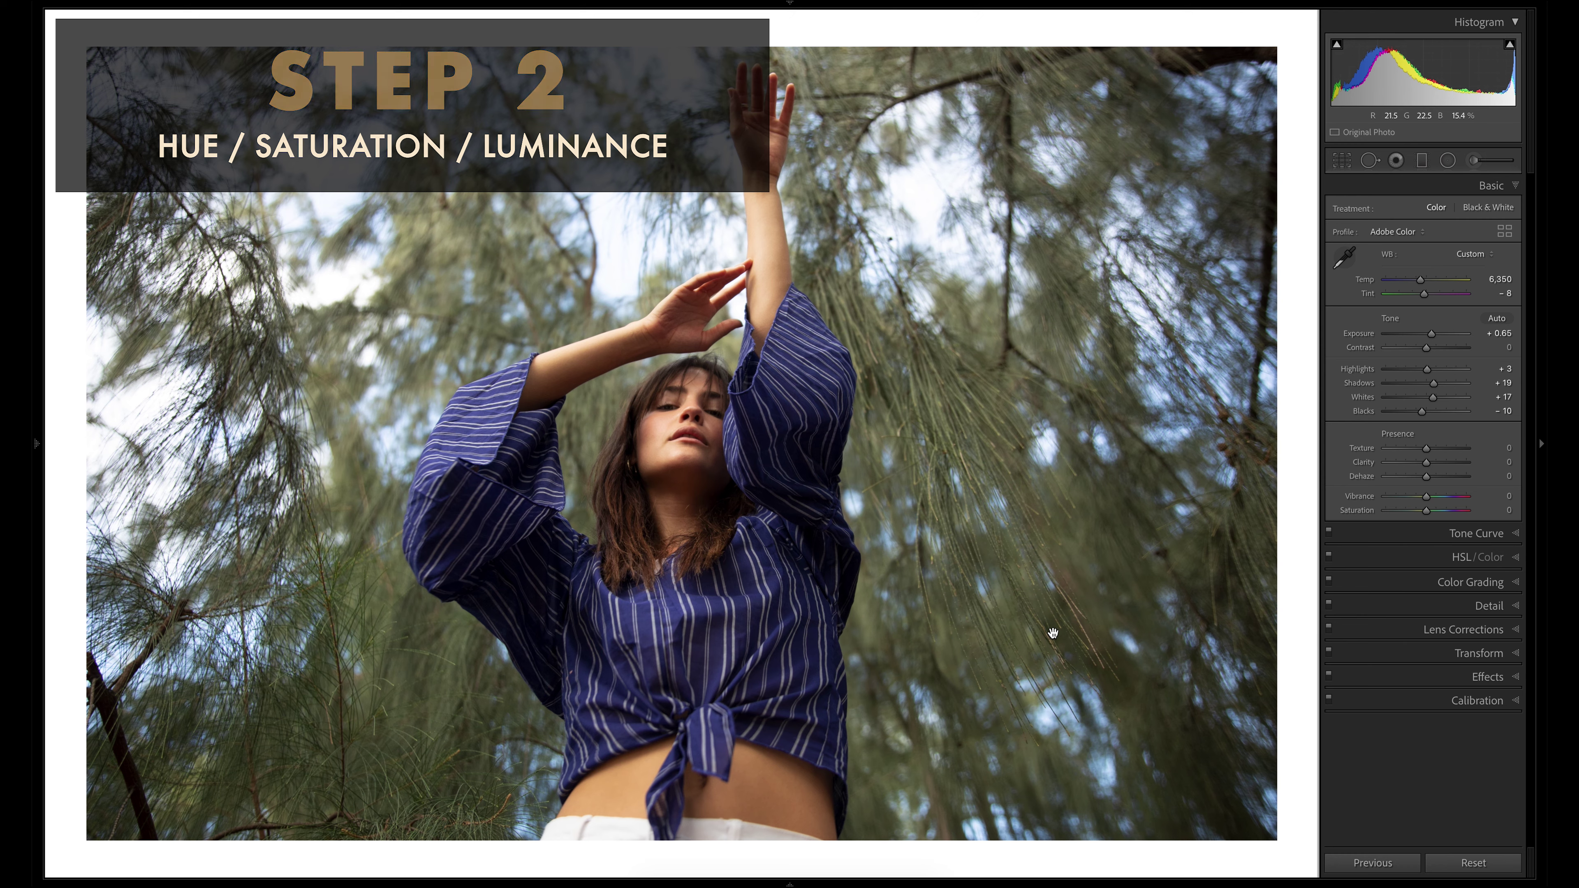
- Try shifting the Blue hue to a negative value in the HSL adjustments and reset it
key(ctrl+3)
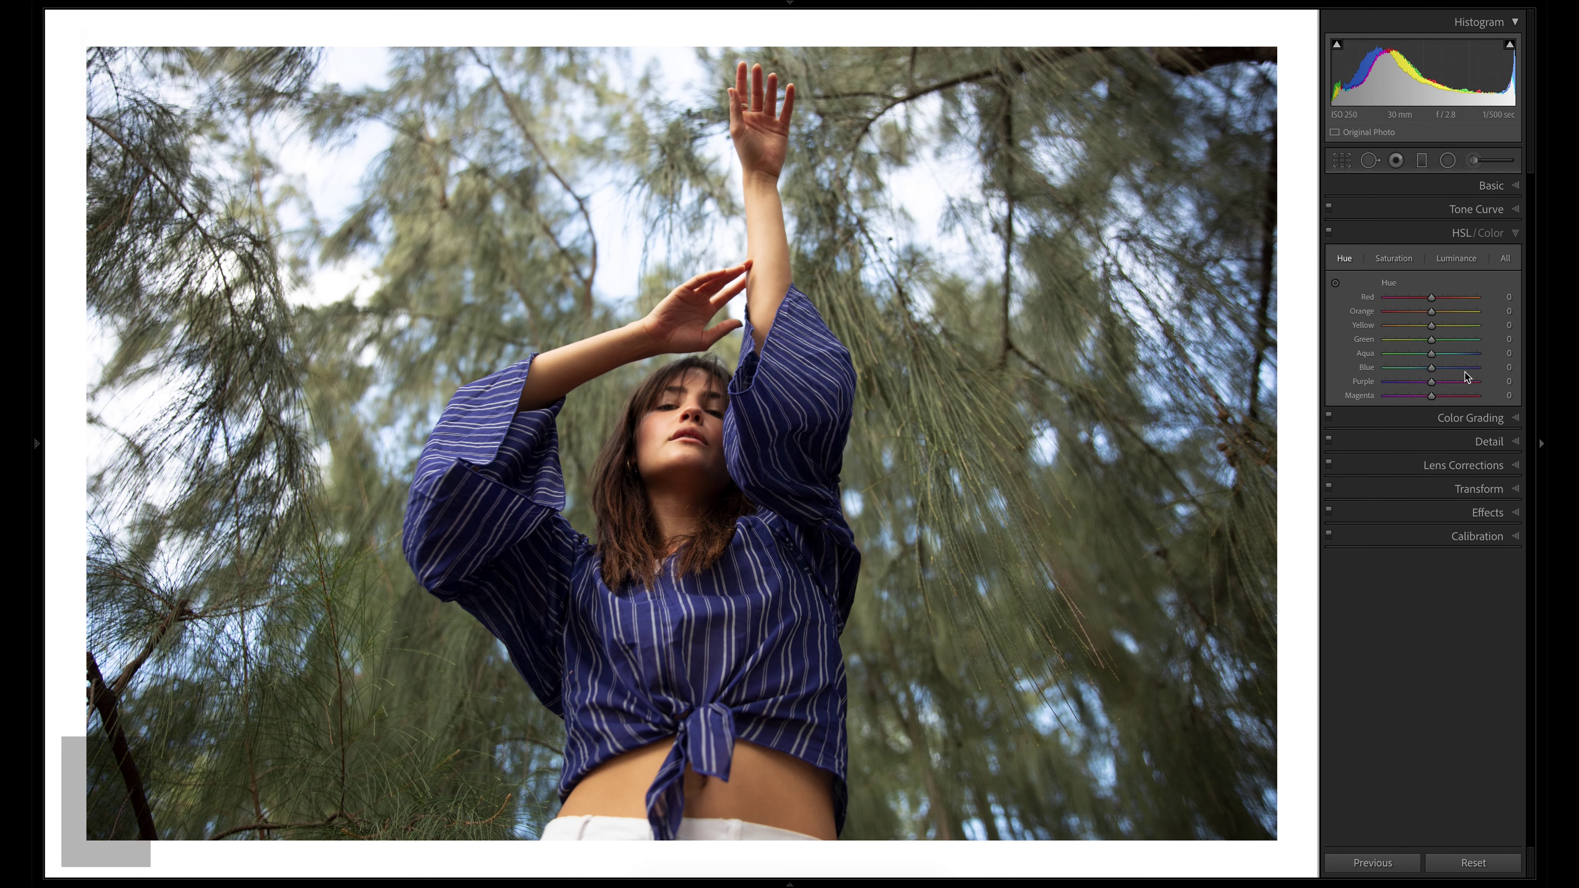
key(ctrl+3)
mouse_move(1432, 368)
mouse_down()
mouse_move(1398, 368)
mouse_move(1464, 369)
mouse_move(1404, 368)
mouse_up()
double_click(1404, 368)
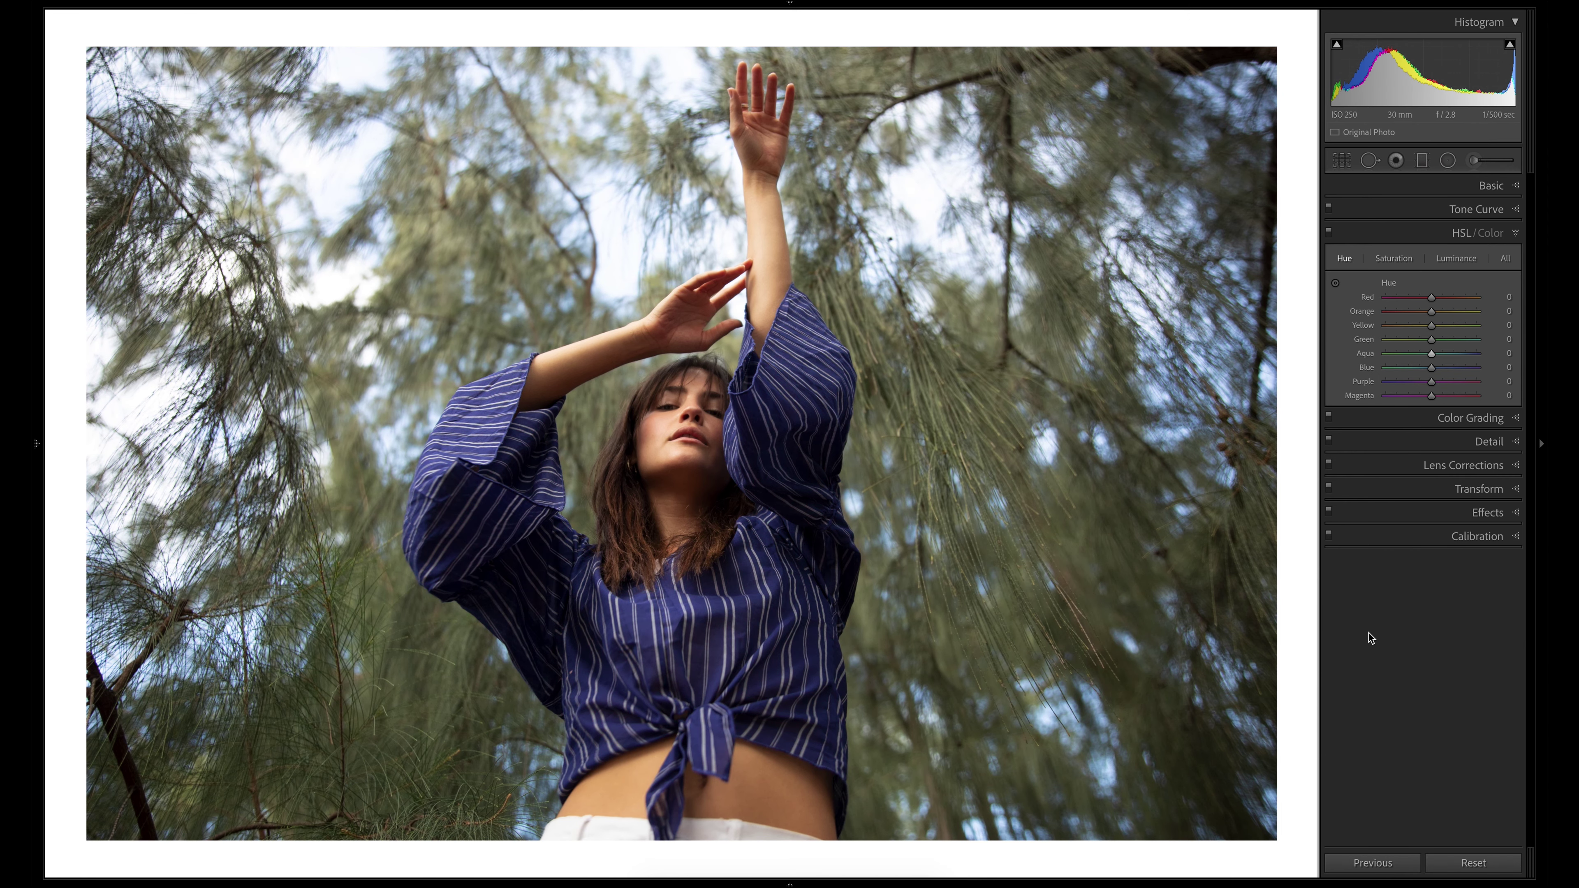
- Try shifting the shirt's hue to Blue −68 and Purple −37 with targeted adjustment, and undo it after comparing
click(1336, 284)
drag(795, 621, 795, 660)
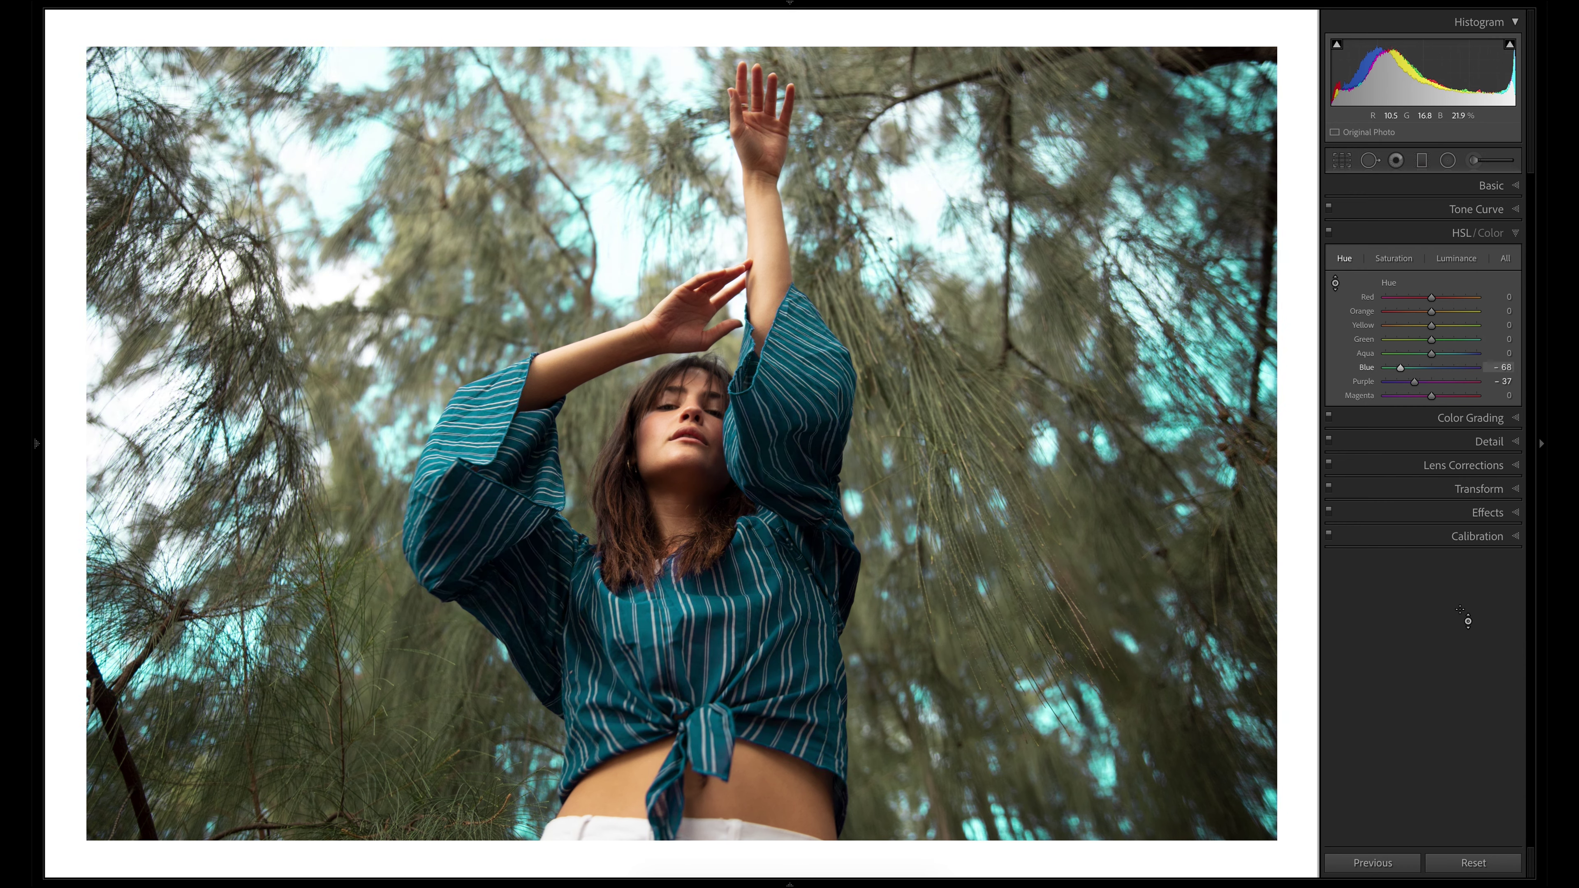
key(ctrl+z)
key(ctrl+shift+z)
key(ctrl+z)
key(ctrl+z)
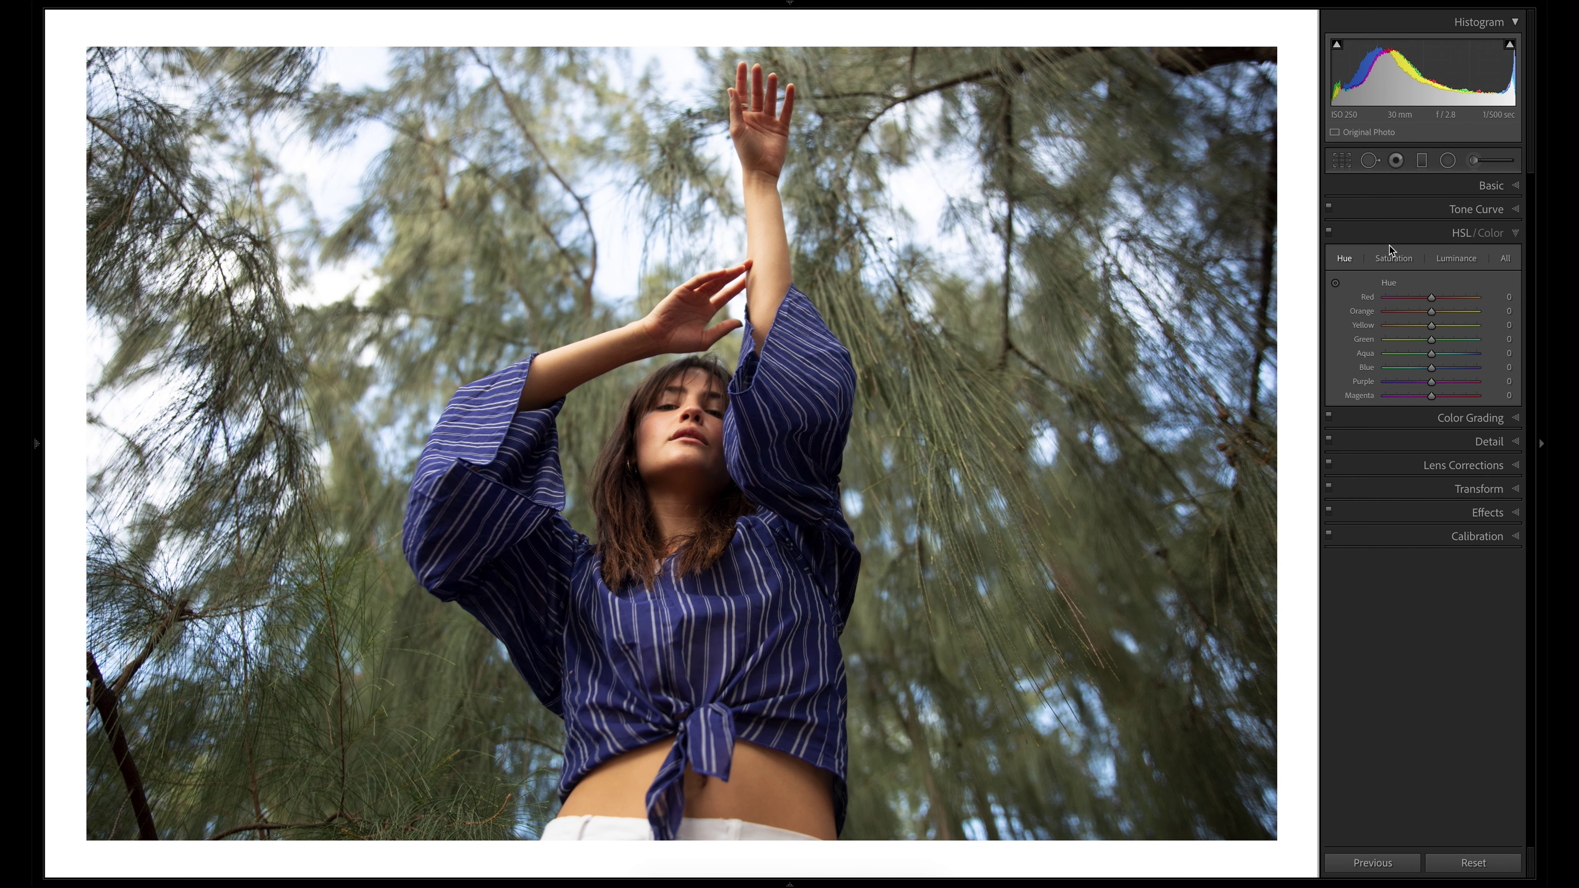
- Try desaturating the shirt to Blue −90 and Purple −50 with targeted adjustment, and undo it
click(1391, 260)
click(1335, 284)
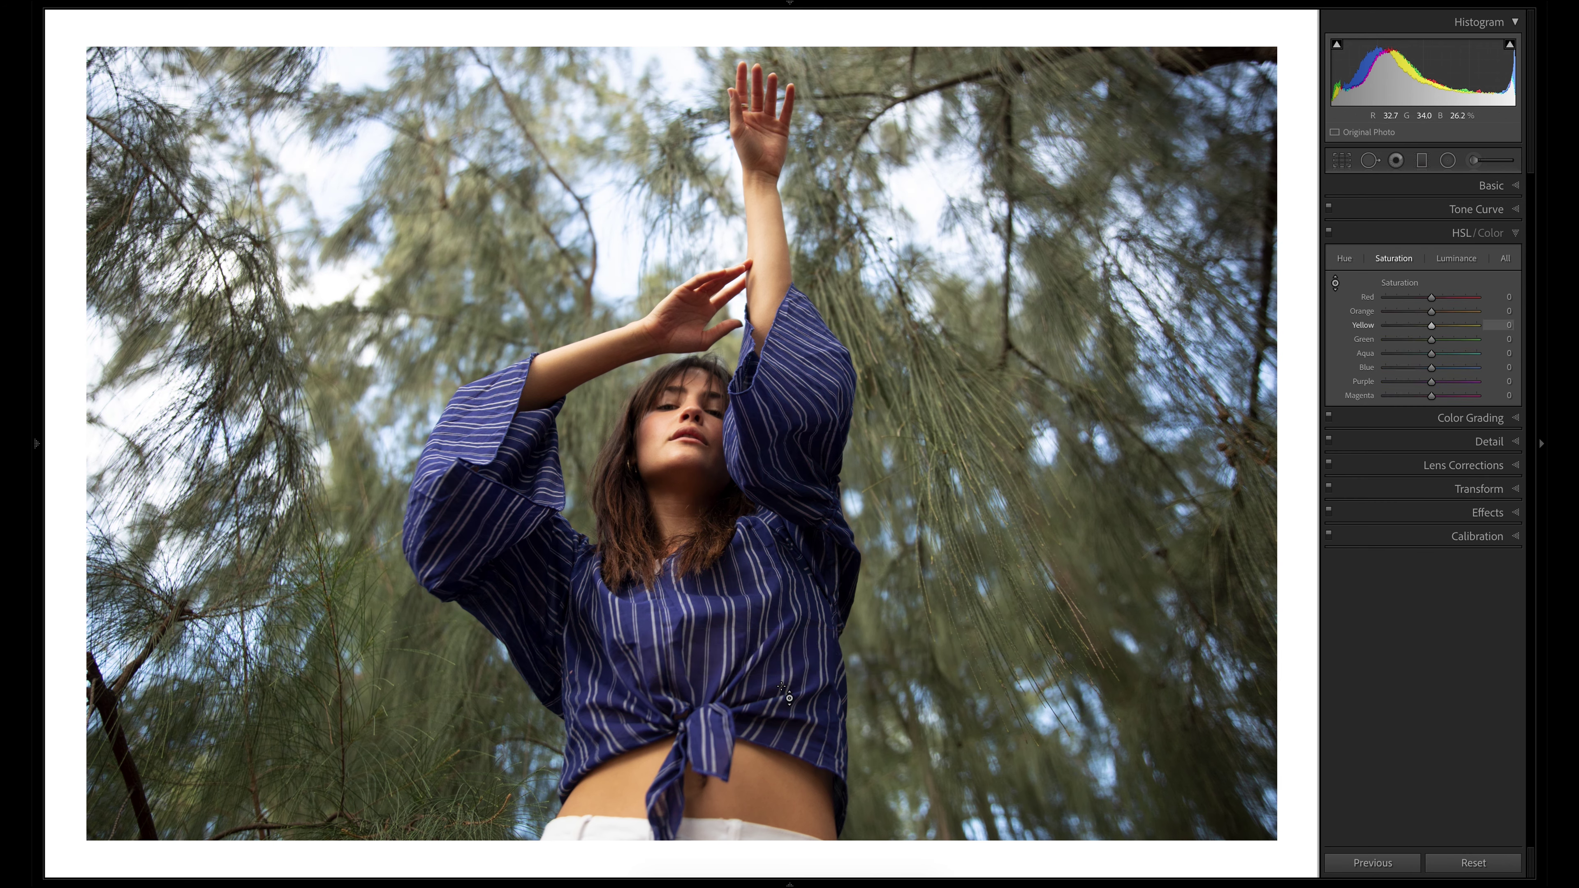
drag(783, 683, 784, 734)
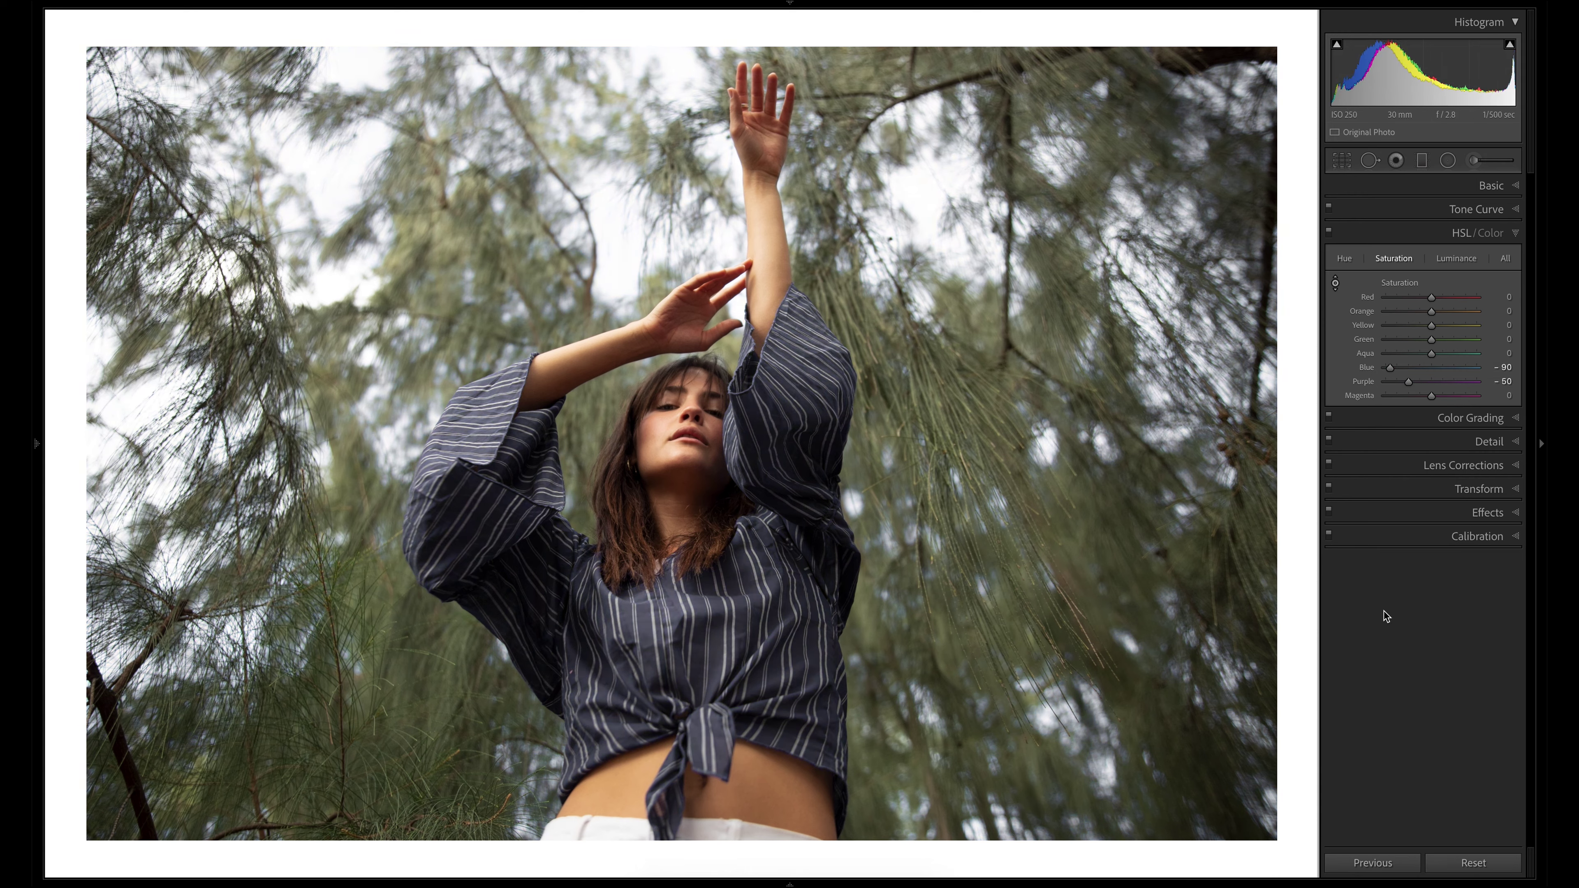
key(ctrl+z)
- Brighten the shirt's luminance to Blue +22 and Purple +17 with targeted adjustment
key(ctrl+alt+shift+l)
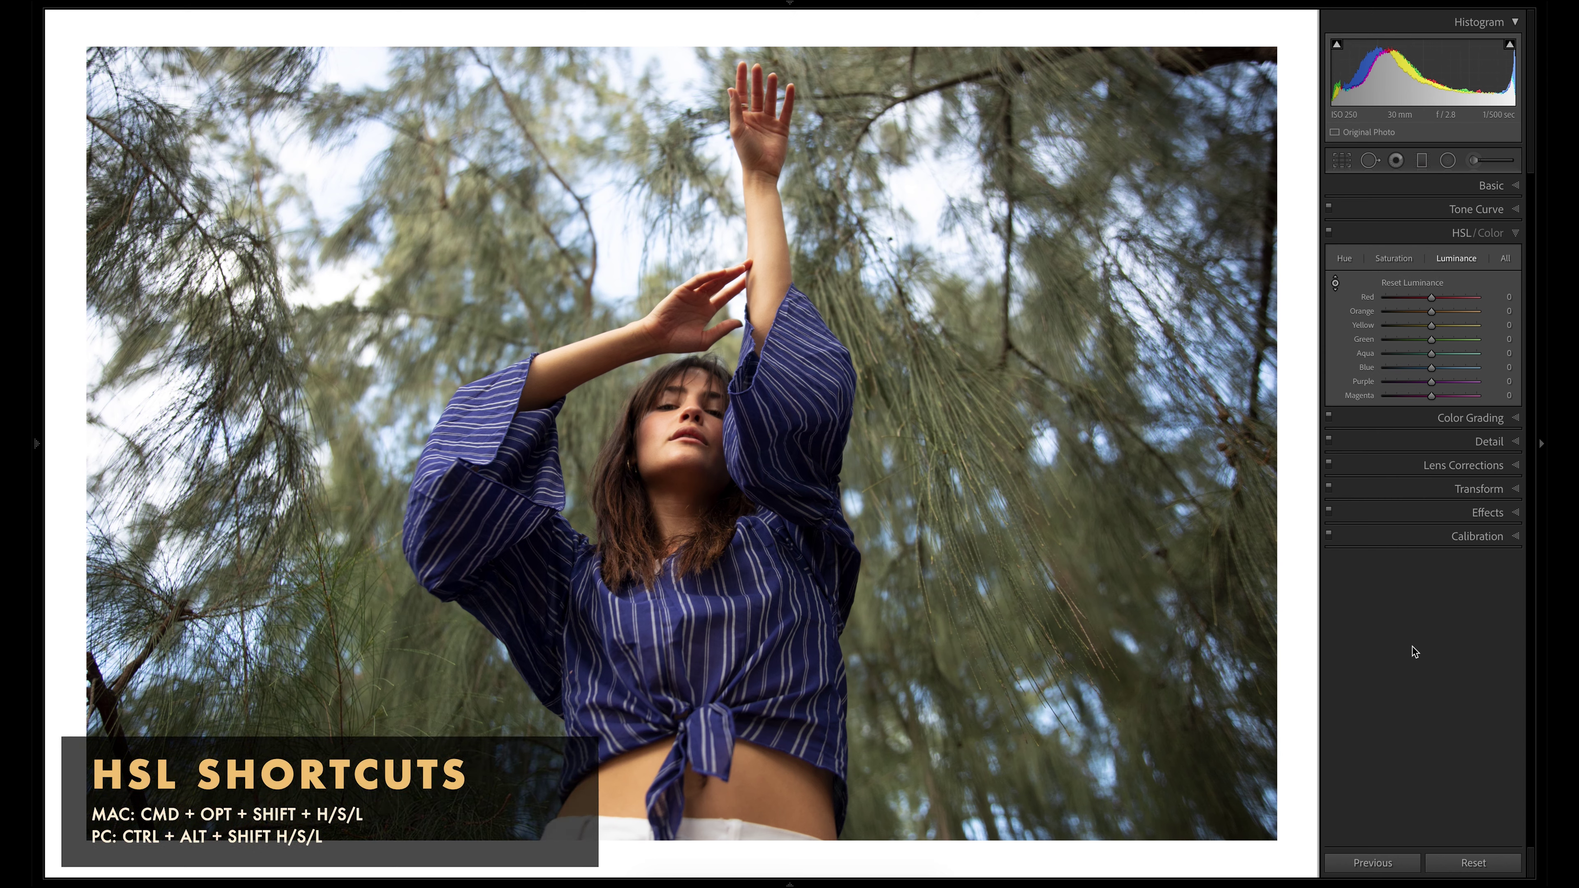
key(ctrl+alt+shift+h)
key(ctrl+alt+shift+s)
key(ctrl+alt+shift+l)
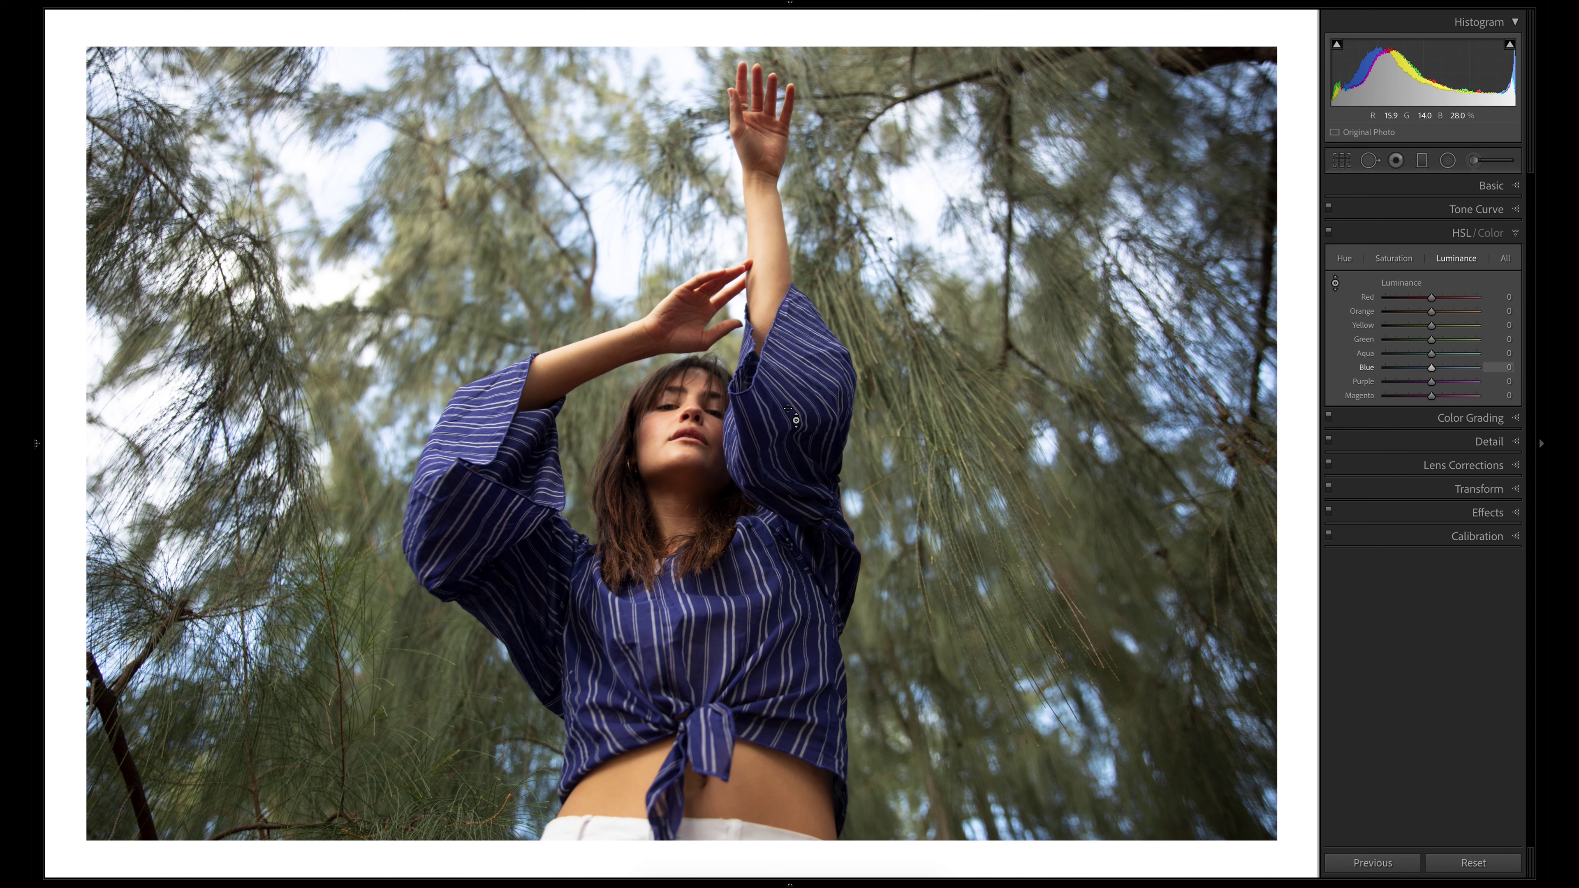
drag(797, 425, 1038, 233)
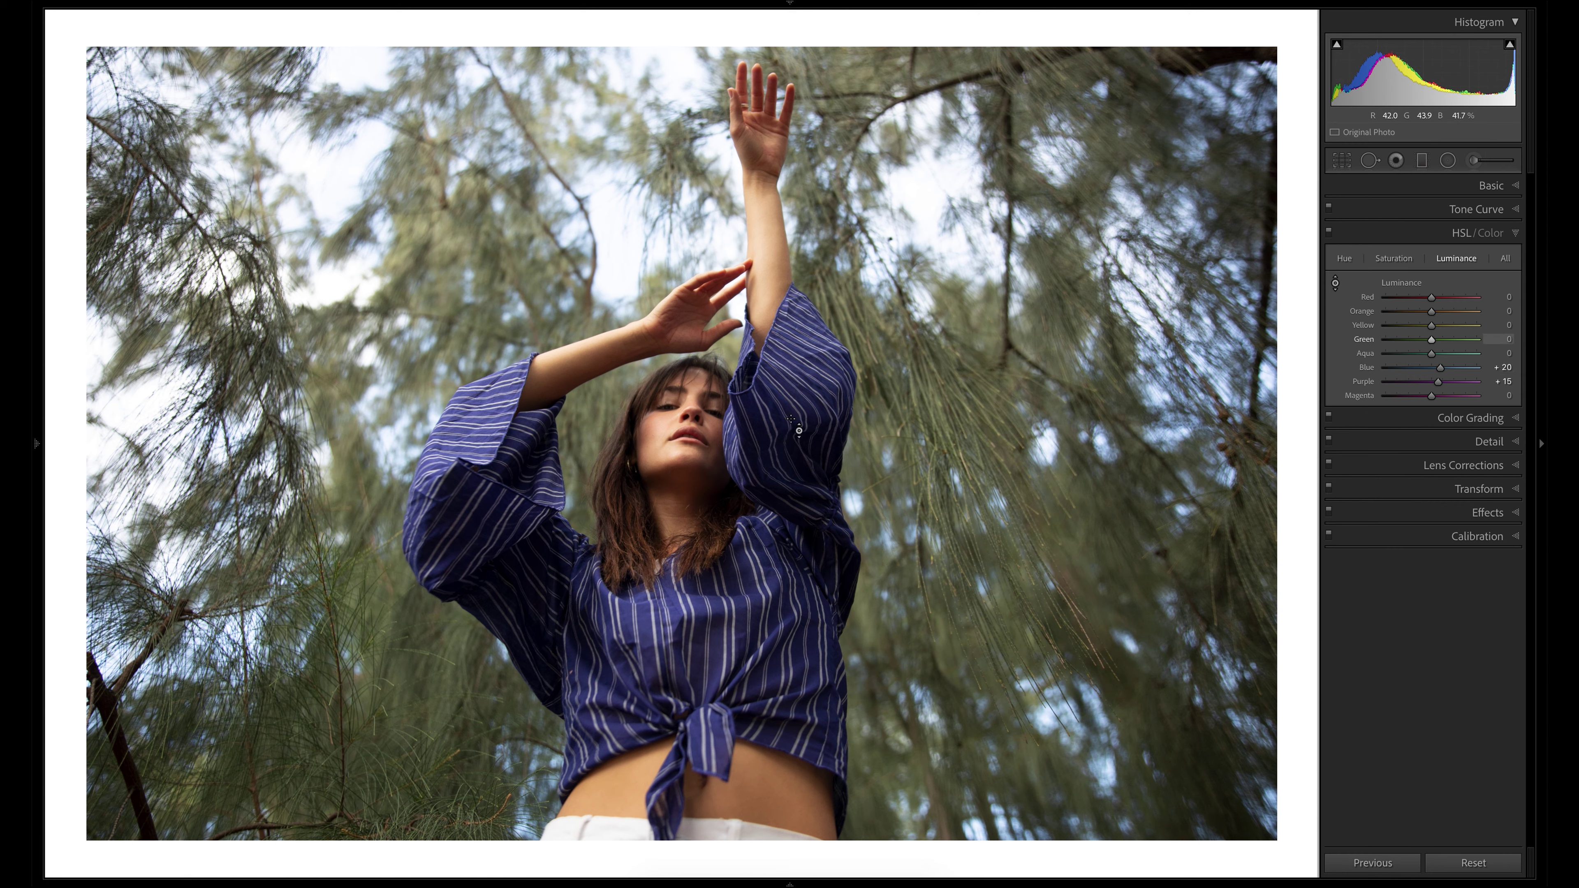
mouse_move(796, 425)
mouse_down()
mouse_move(802, 199)
mouse_move(802, 404)
mouse_up()
- Shift the shirt's hue to Blue −29 and Purple −17, and compare it with the original hue
key(ctrl+alt+shift+h)
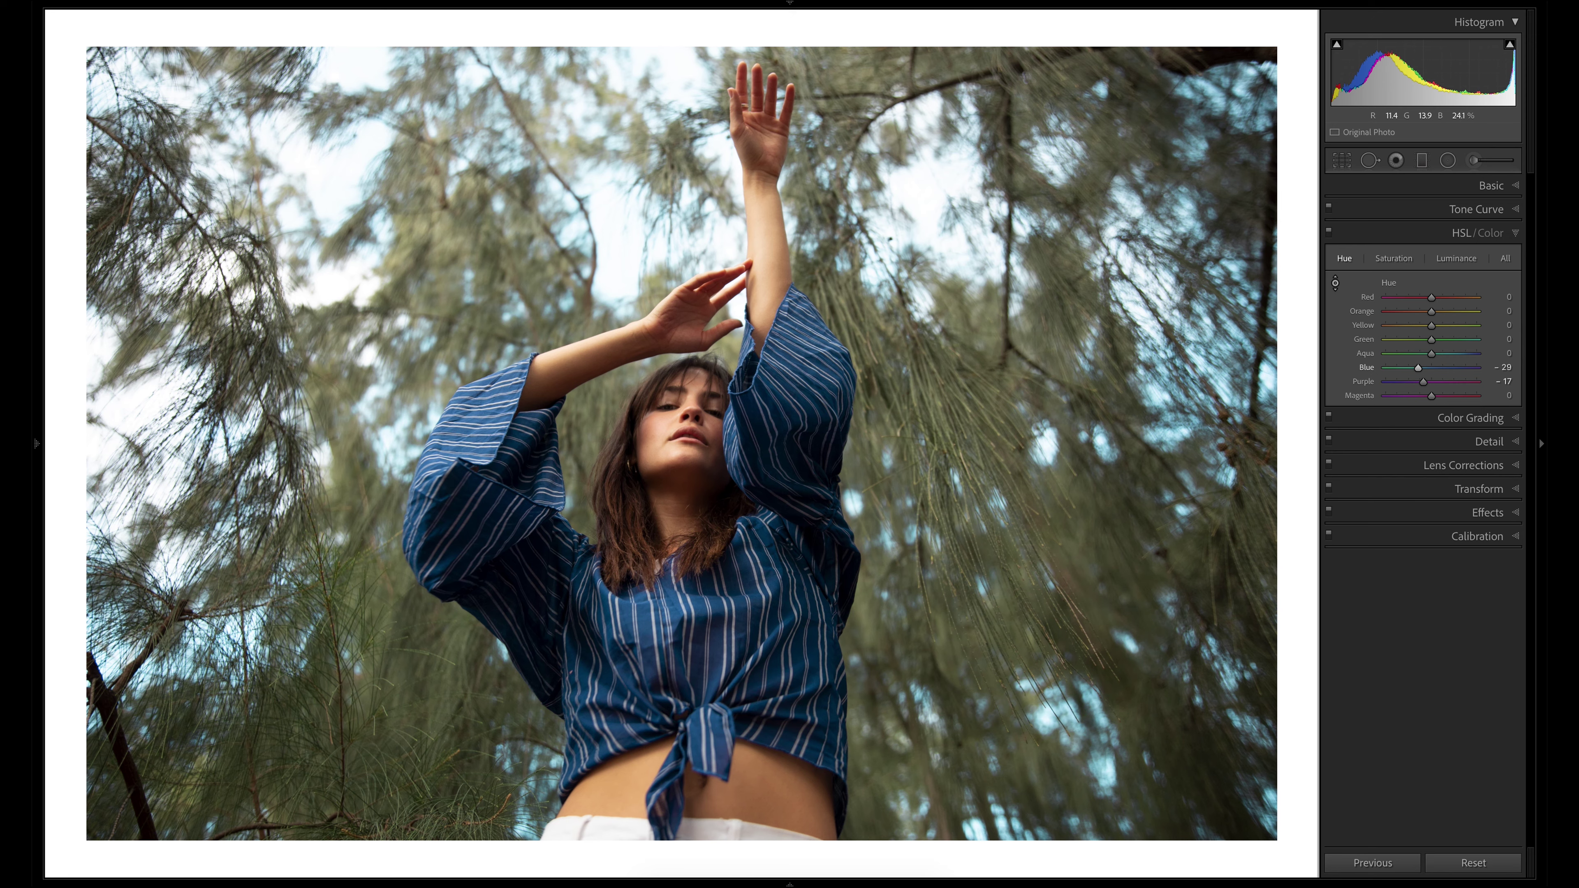
key(ctrl+z)
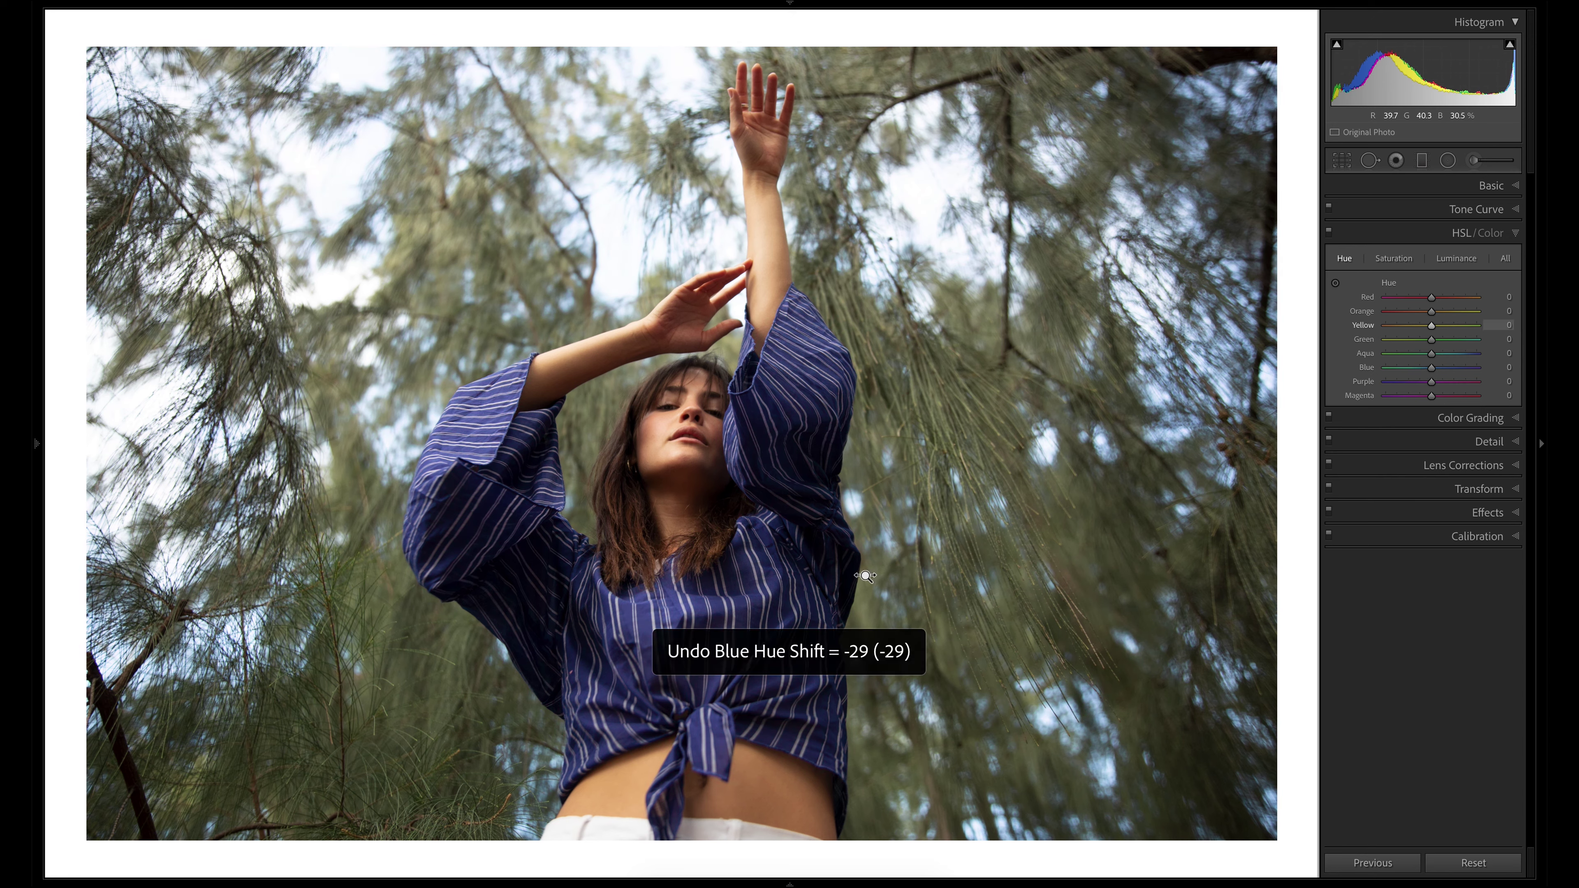
key(ctrl+shift+z)
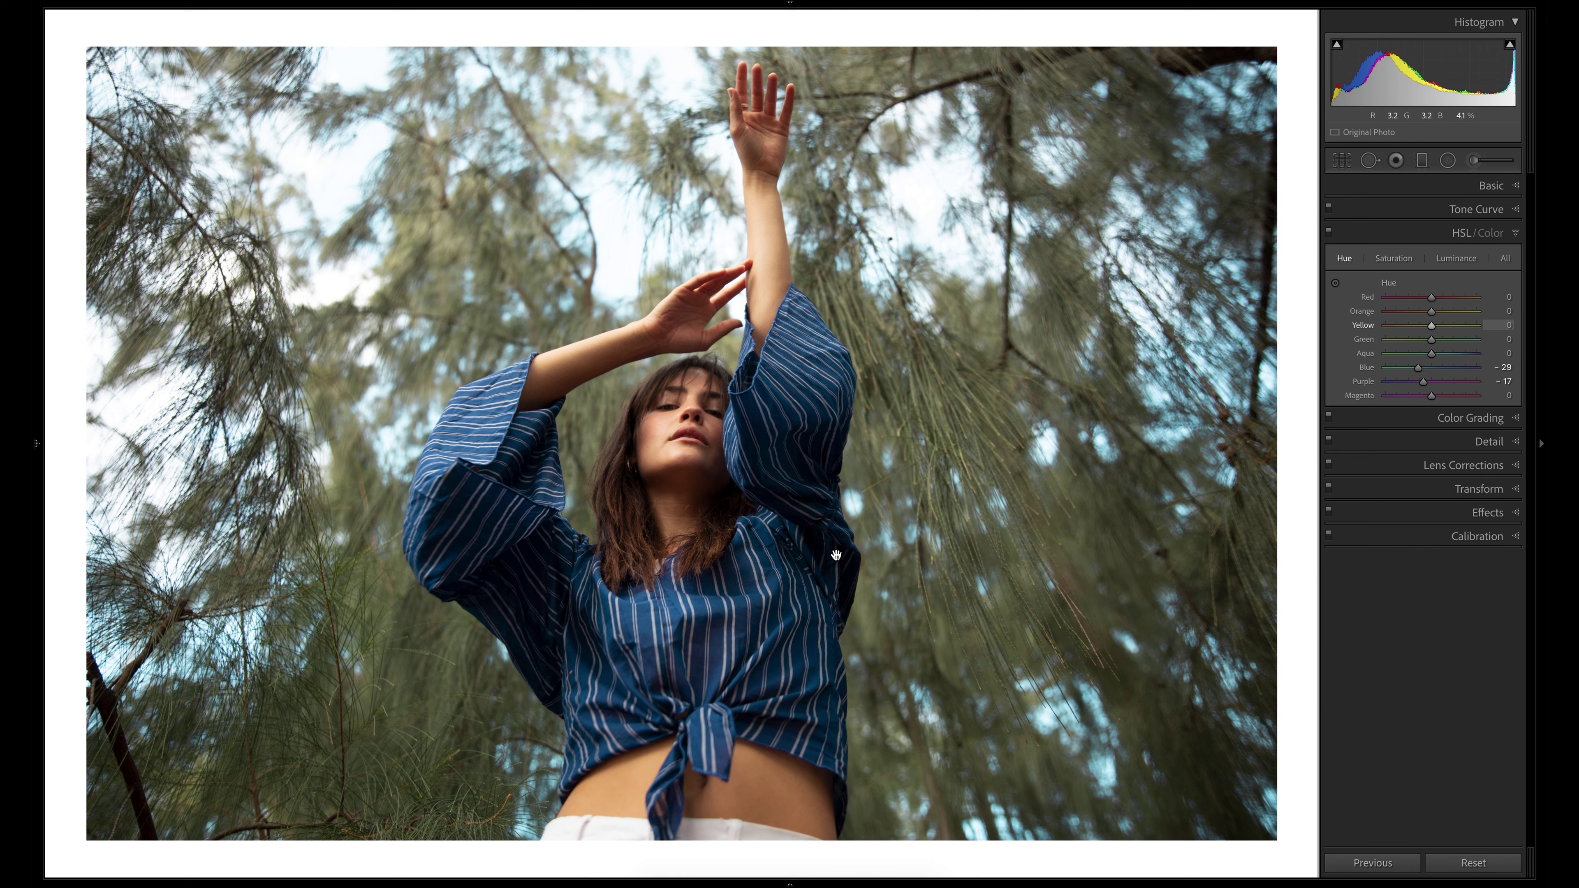
key(alt)
- Brighten the skin's luminance to Orange +5 and Yellow +2 by sampling the waist, and compare before and after
key(ctrl+alt+shift+l)
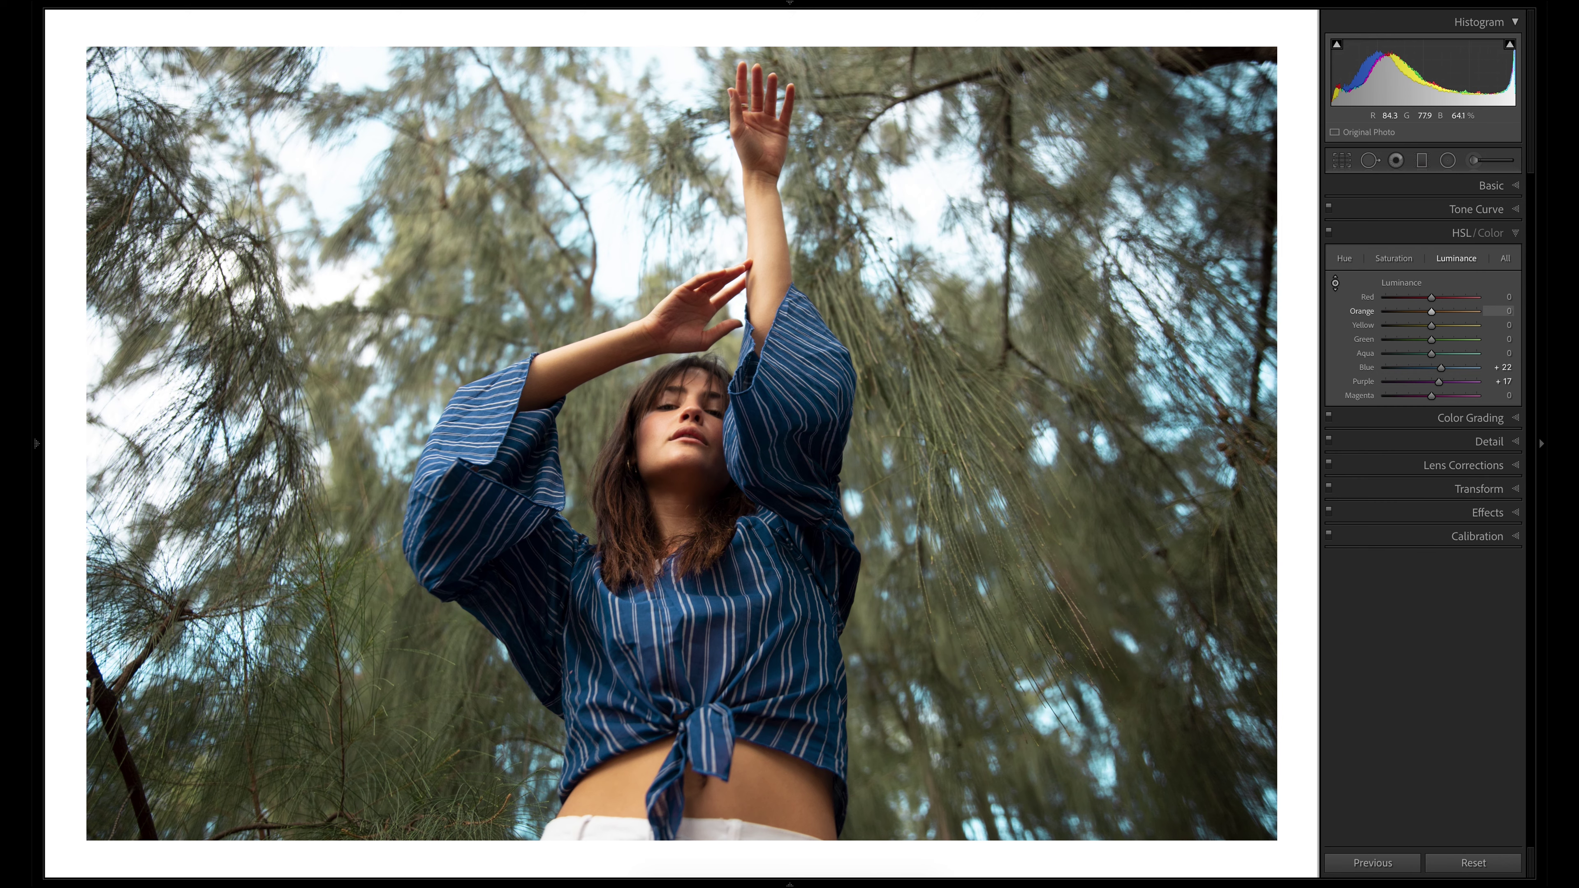
drag(614, 783, 614, 798)
key(ctrl+z)
key(ctrl+shift+z)
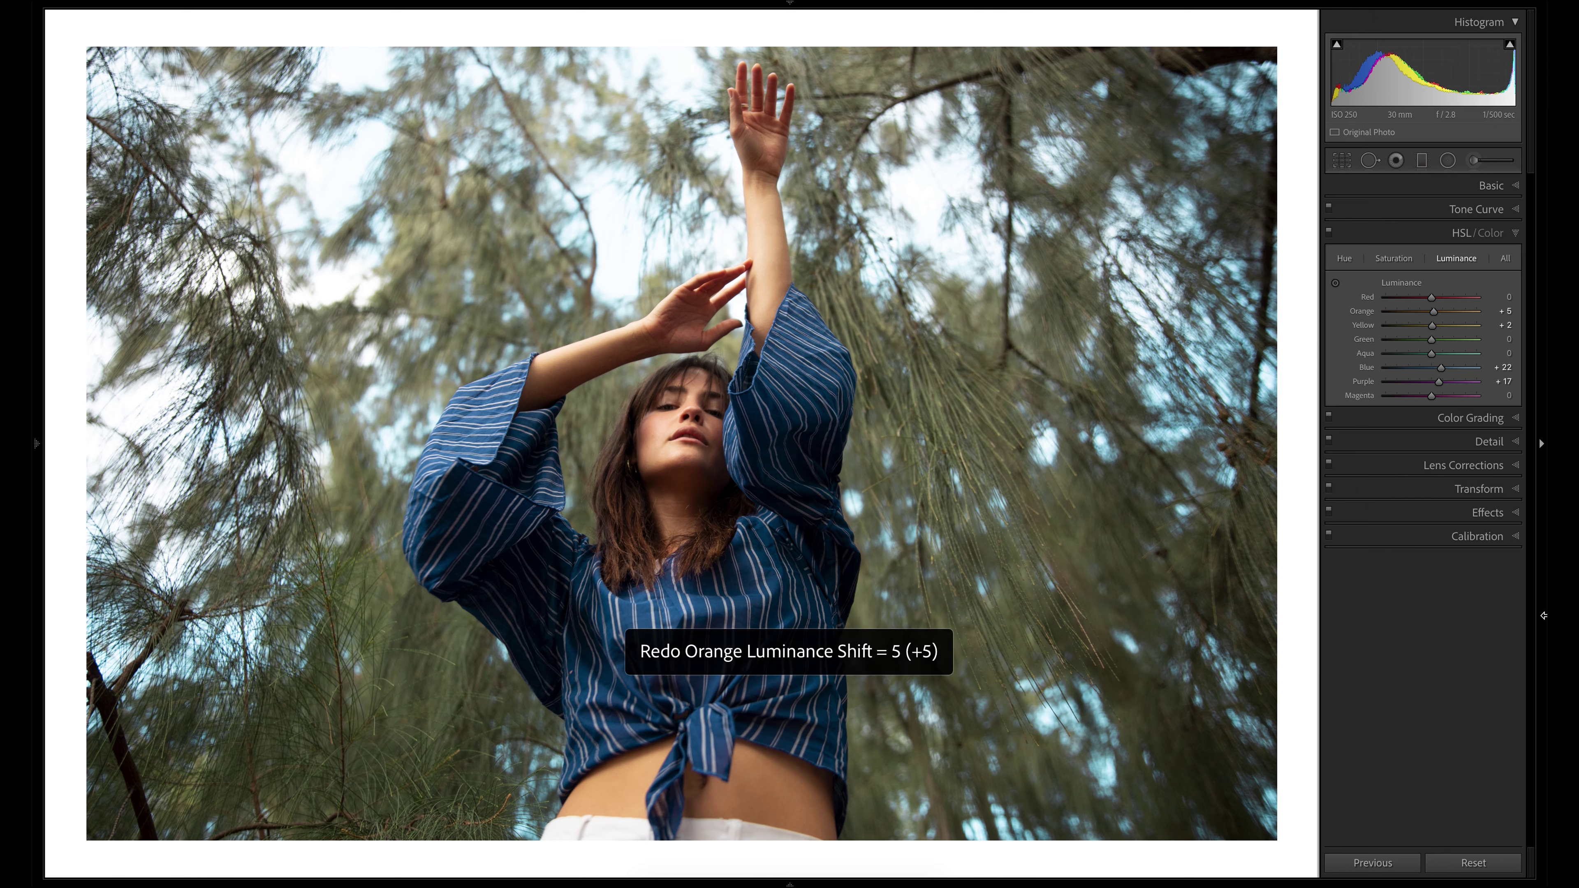
- Try shifting the foliage hue to Yellow +100 and Green +100, inspect the skin up close, and undo it
key(ctrl+alt+shift+h)
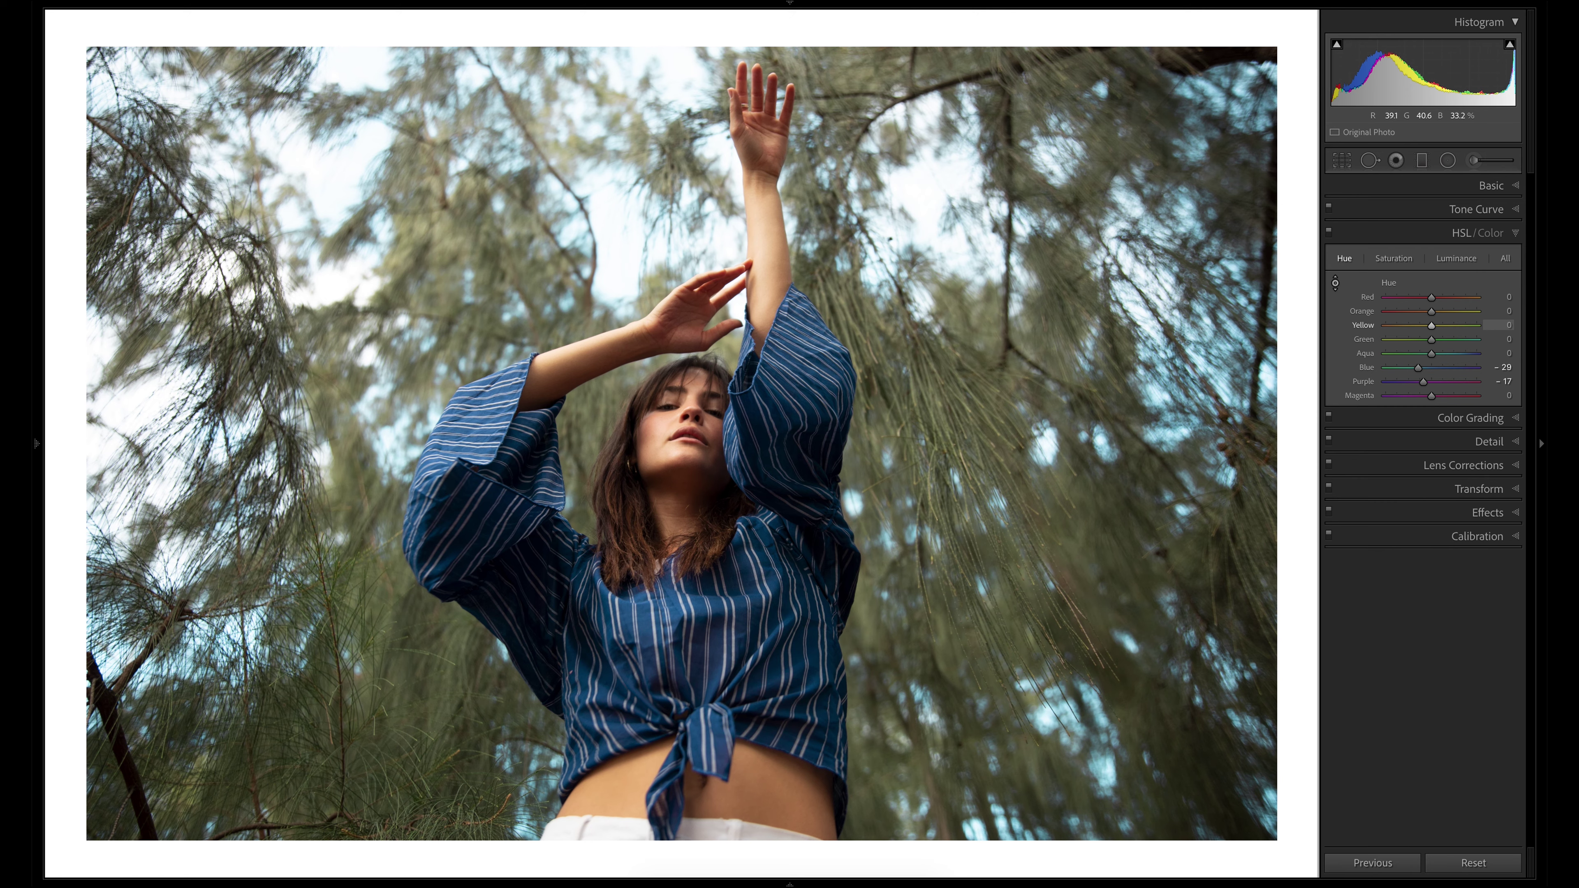
mouse_move(568, 357)
mouse_down()
mouse_move(567, 298)
mouse_move(568, 373)
mouse_move(568, 311)
mouse_move(568, 336)
mouse_up()
key(z)
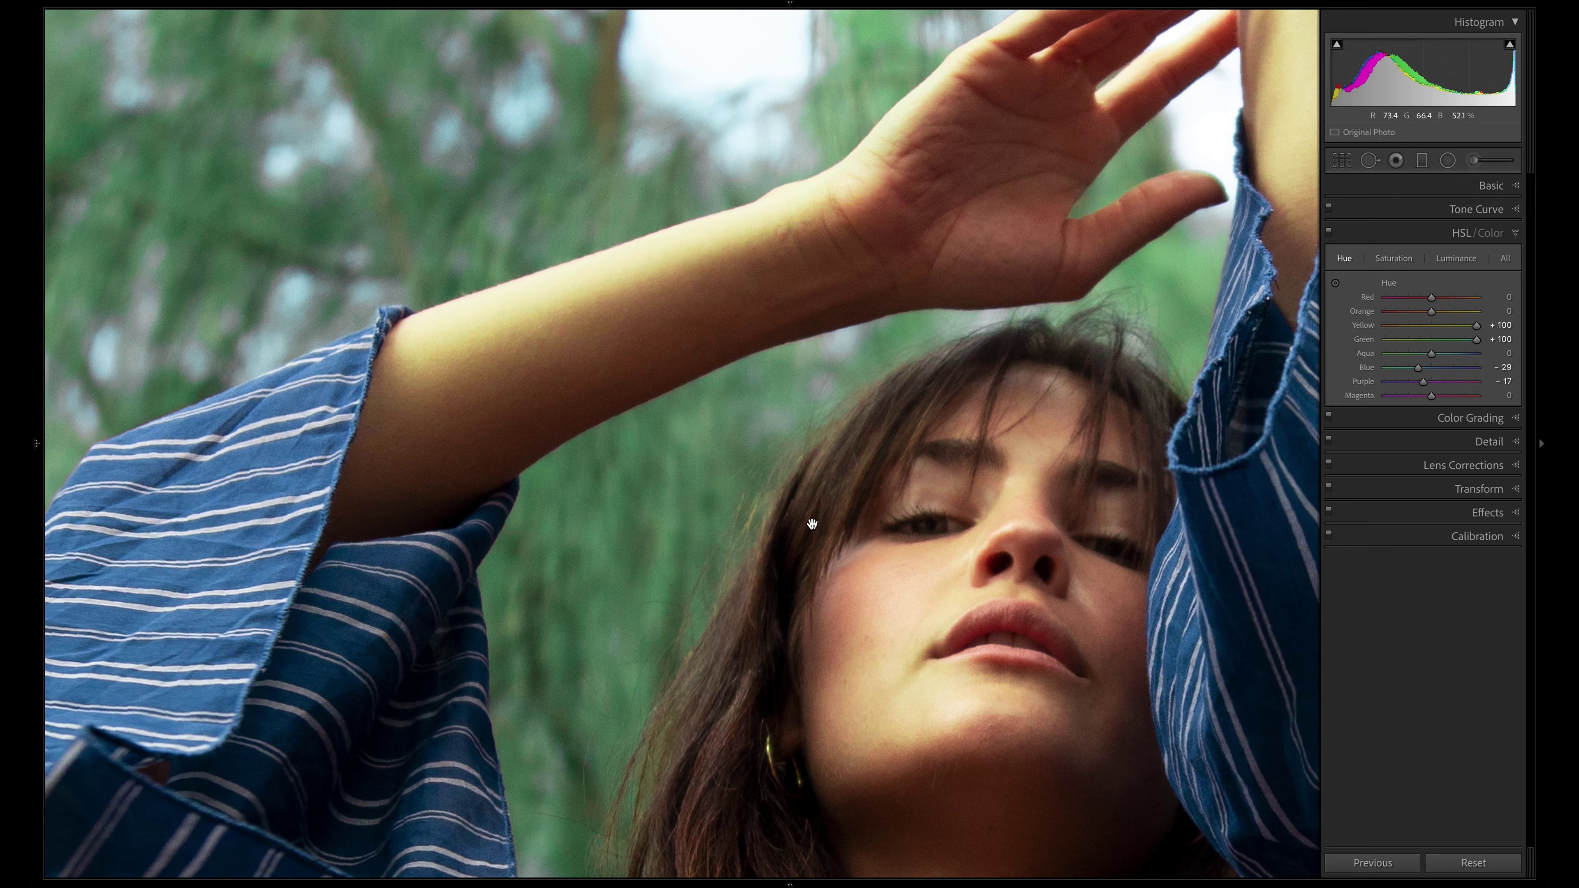
key(z)
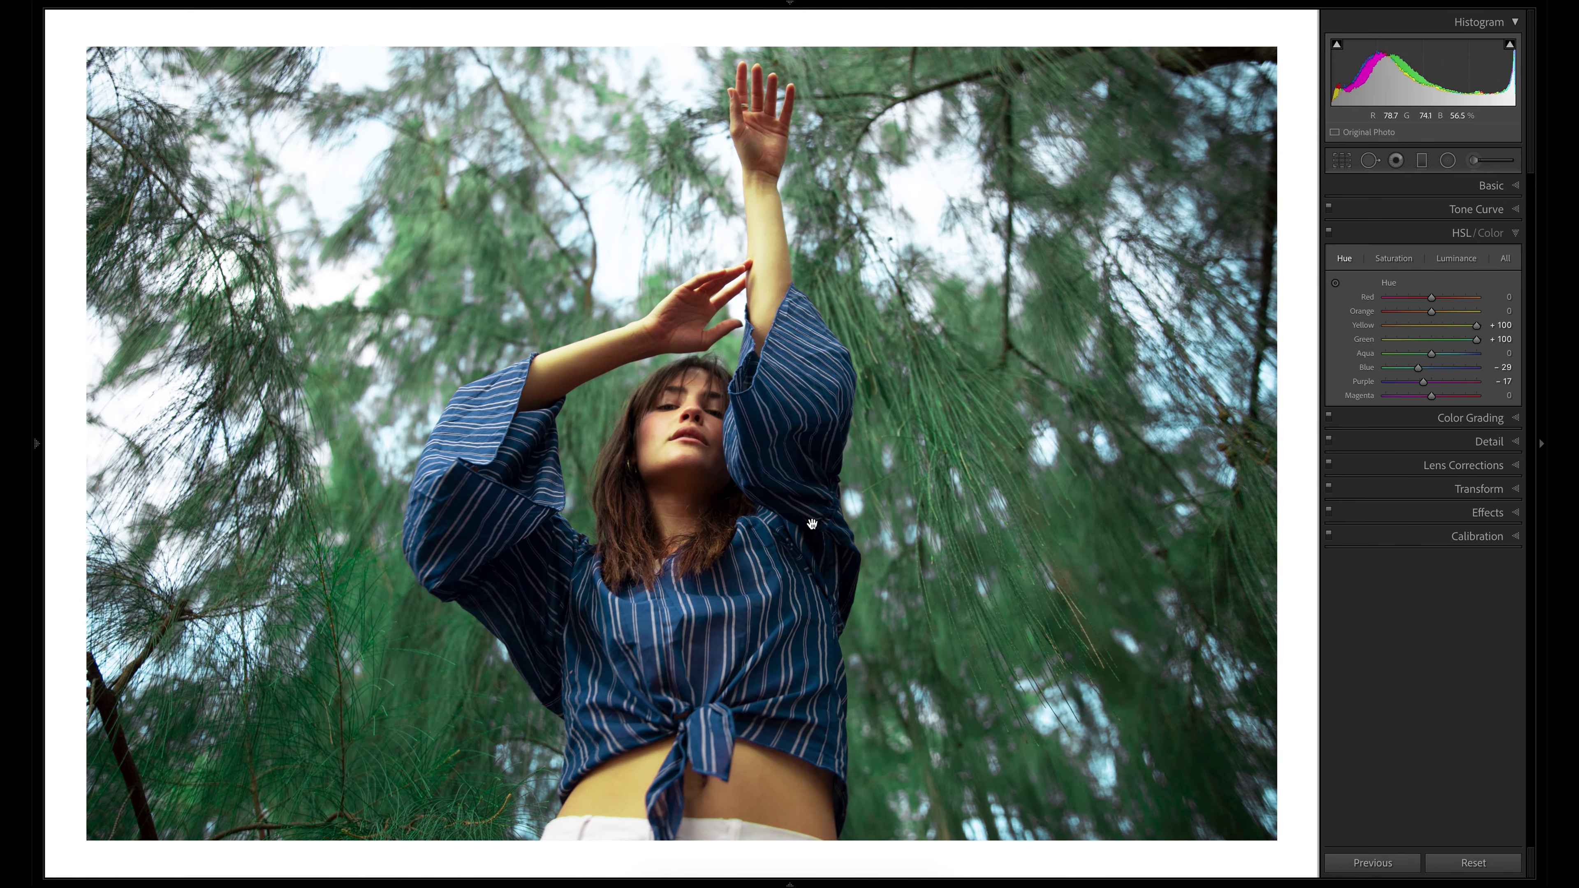
key(ctrl+z)
key(ctrl+z)
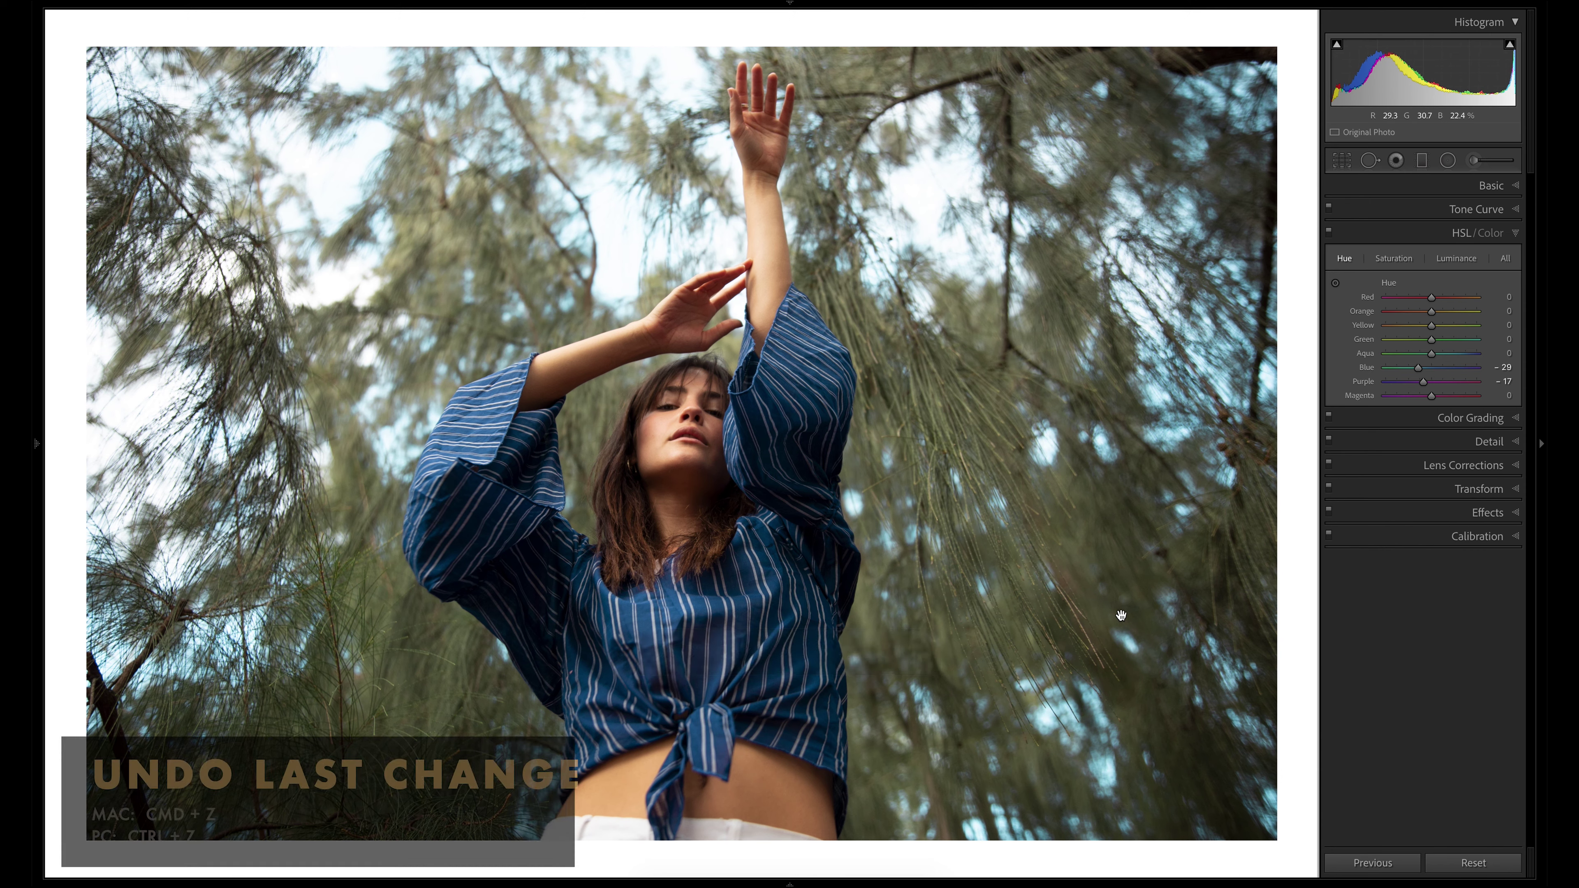
- Shift the foliage toward warmer hues, comparing before and after, and refine it to Yellow −21 and Green −48
key(ctrl+alt+shift+h)
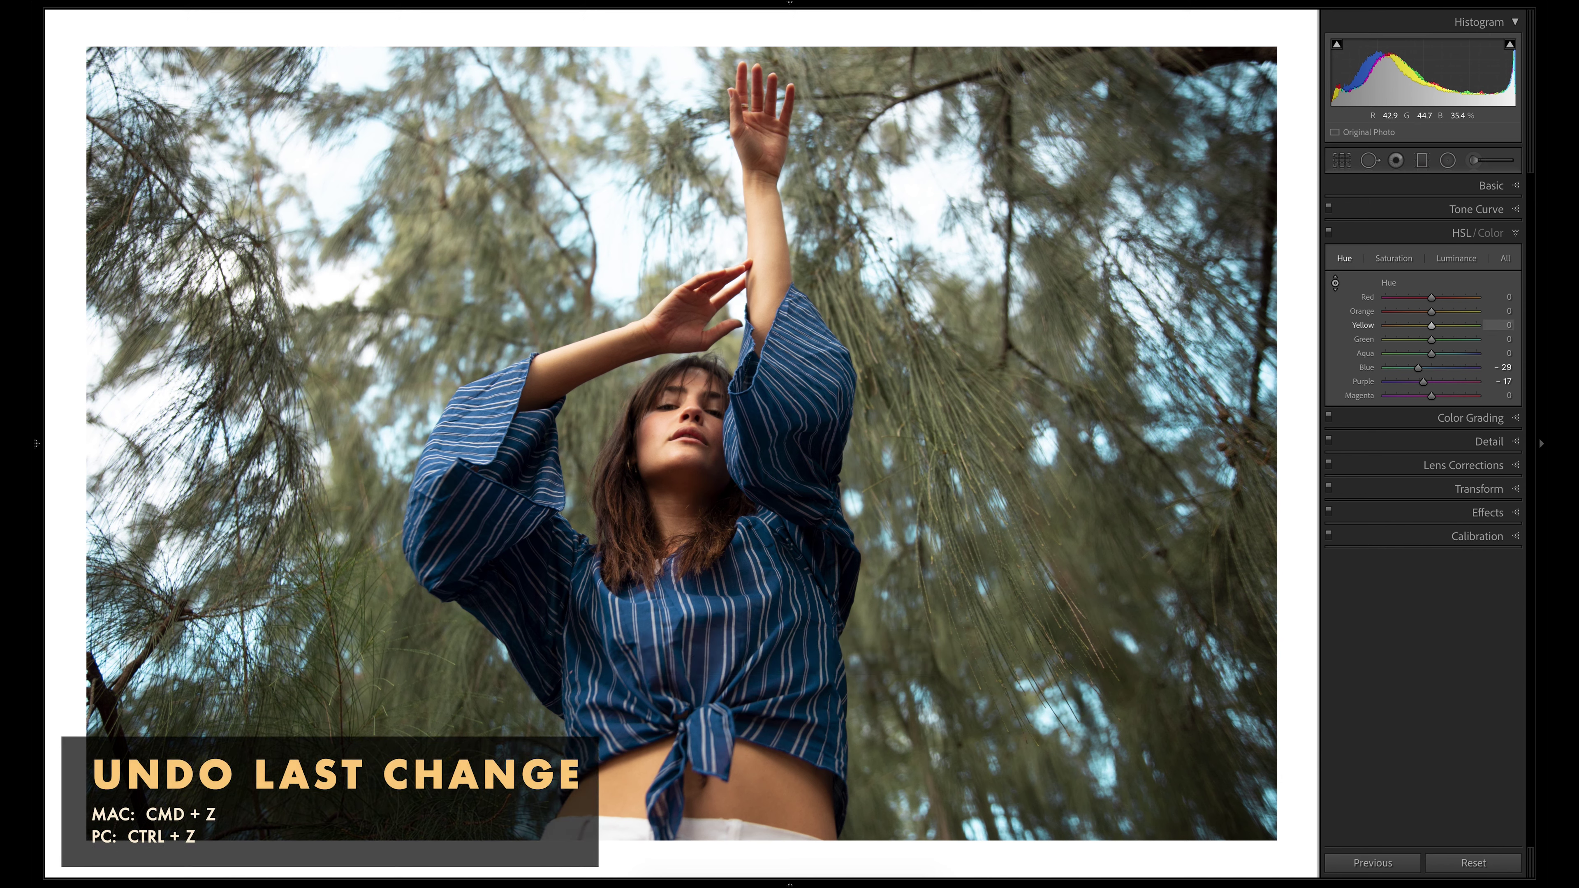
drag(311, 299, 310, 348)
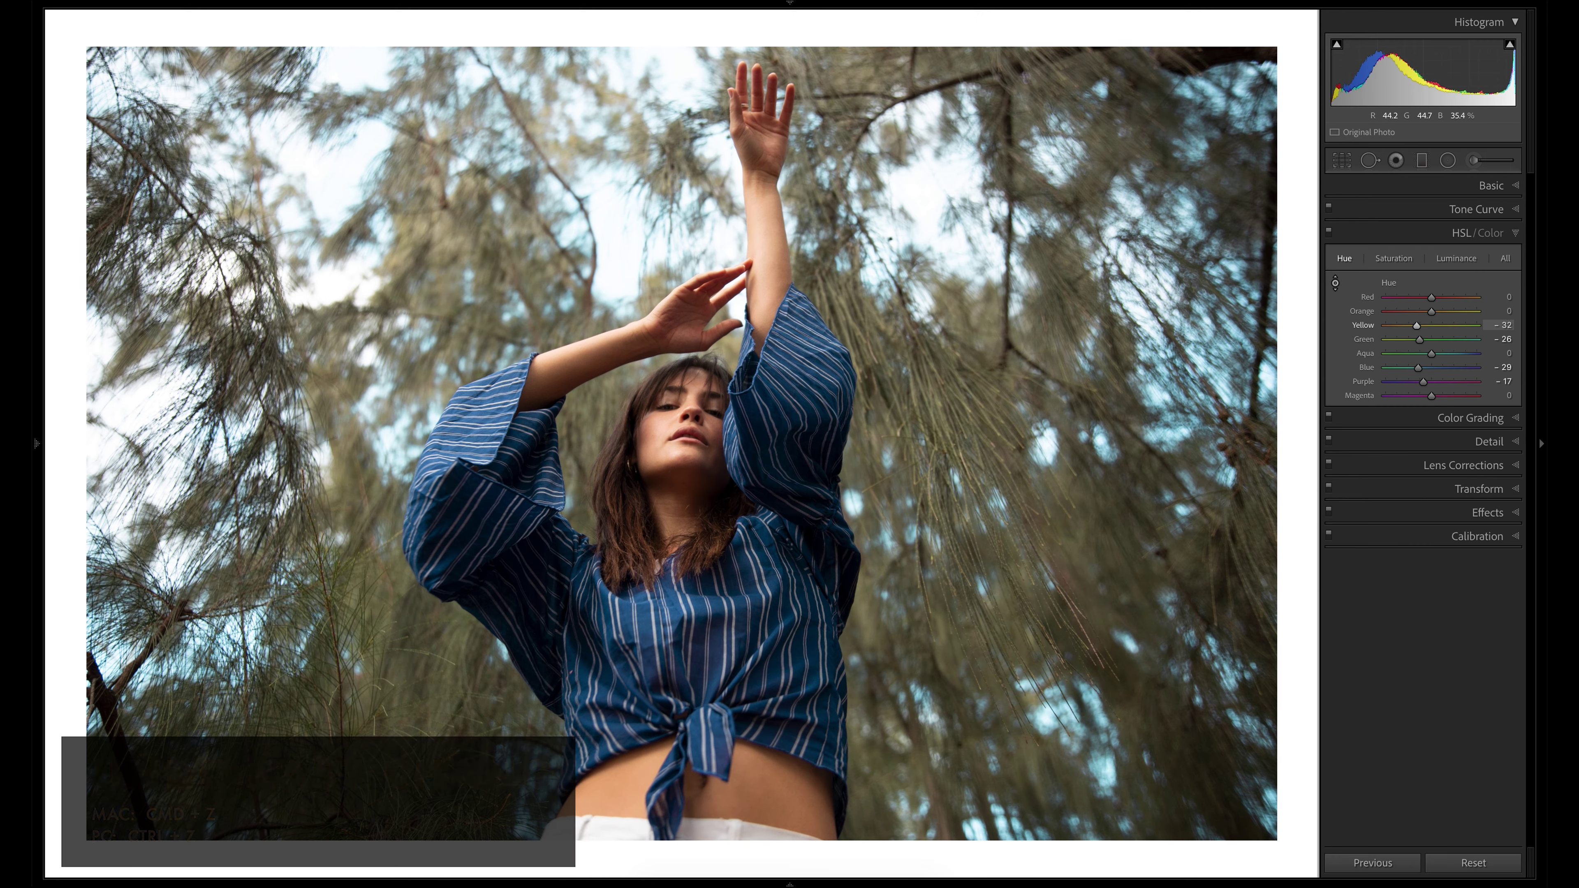
key(ctrl+z)
key(ctrl+y)
key(ctrl+z)
key(ctrl+y)
key(ctrl+z)
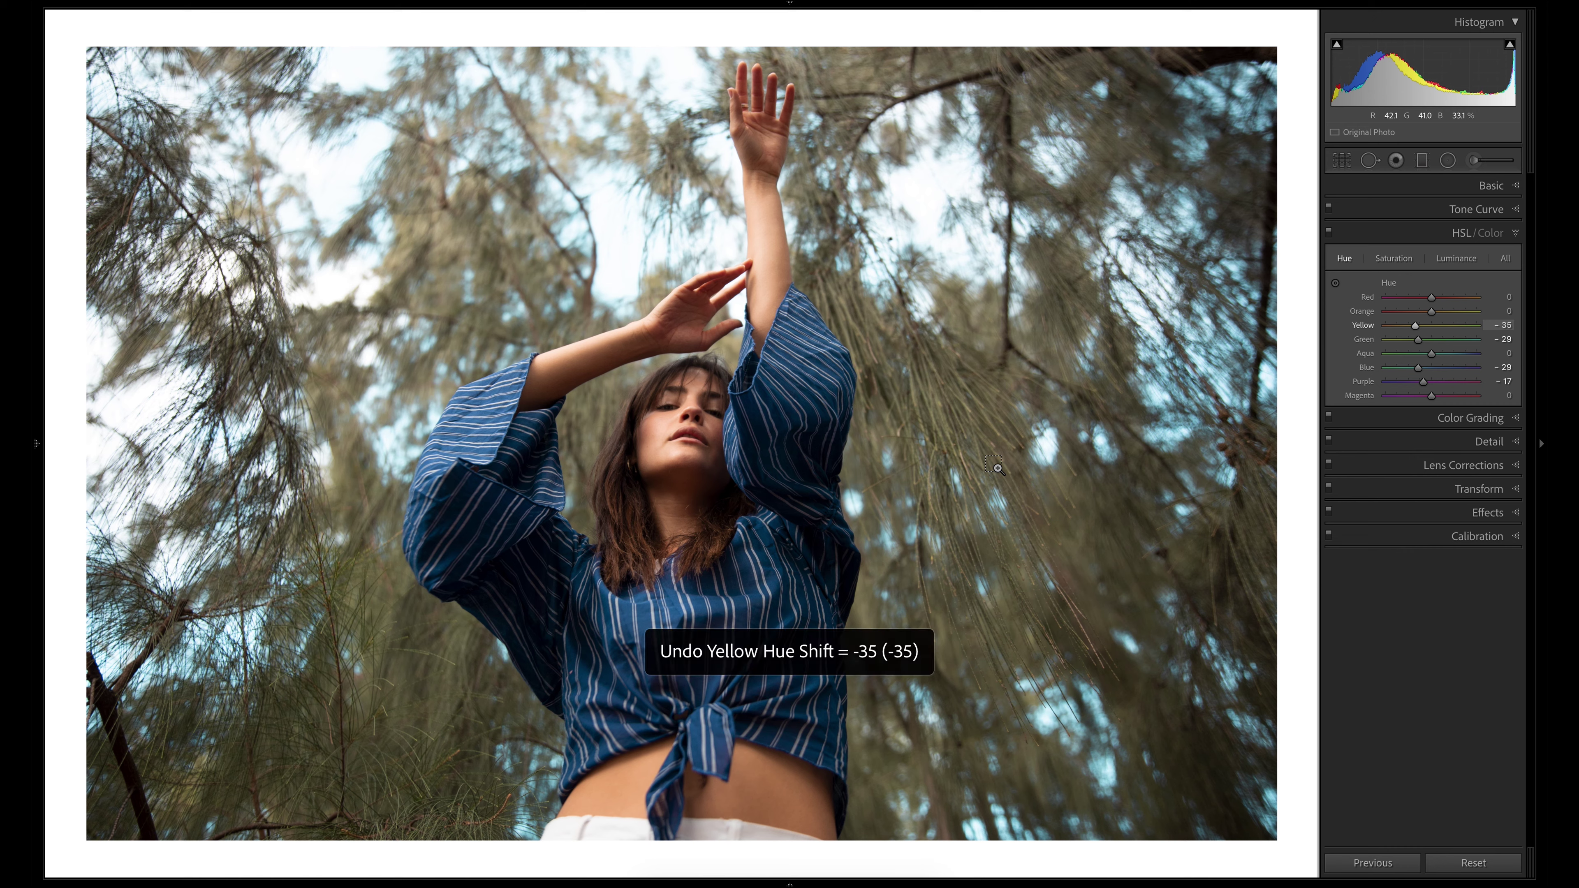
key(ctrl+y)
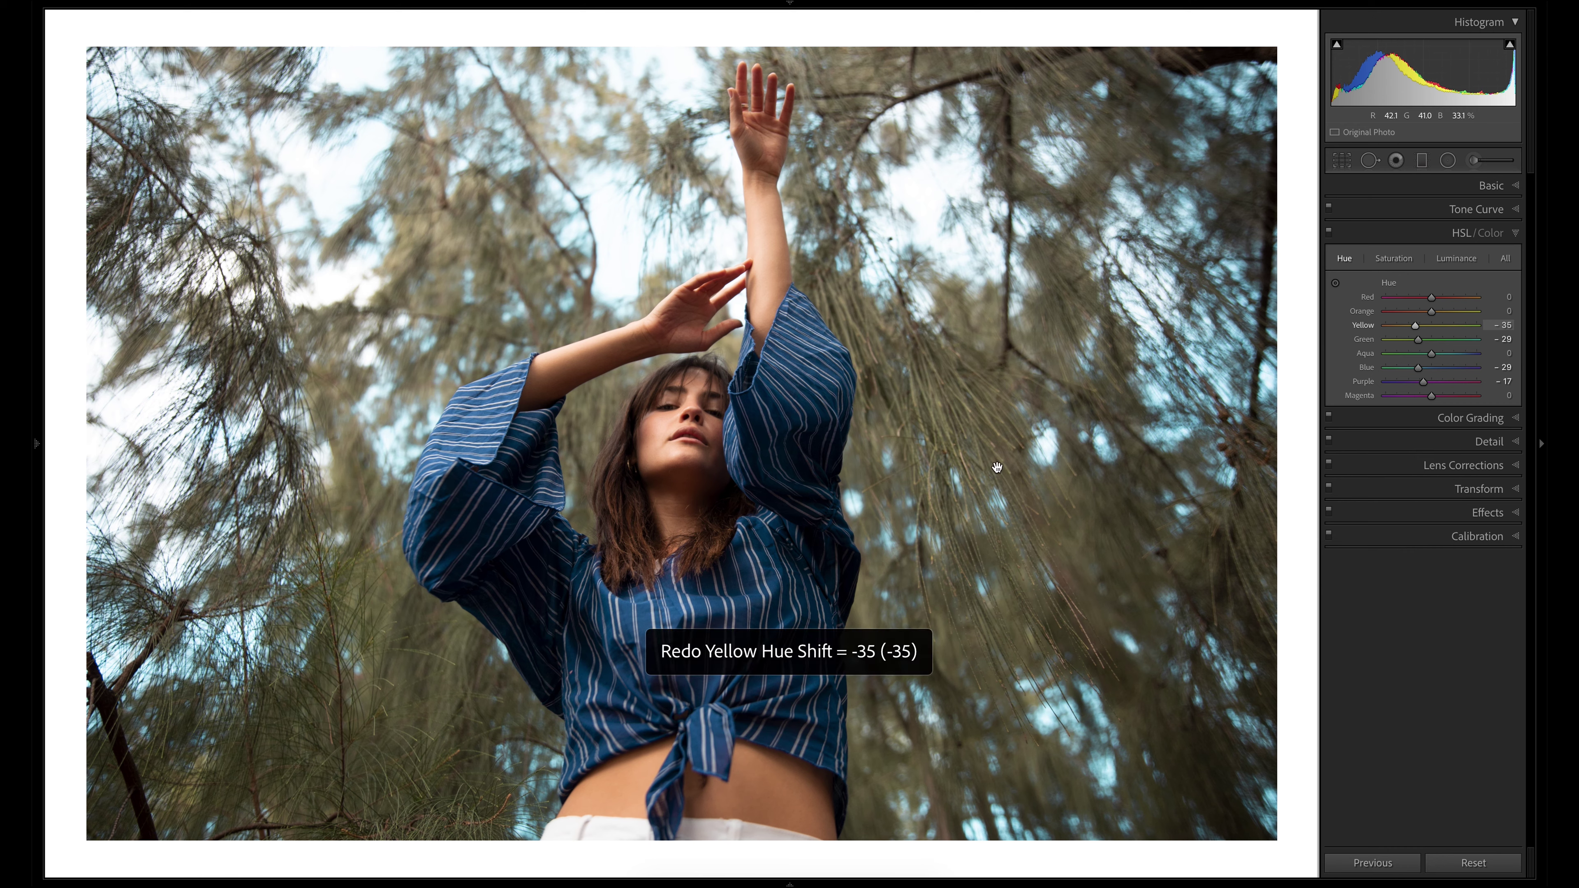
drag(1415, 325, 1422, 325)
drag(1418, 339, 1409, 340)
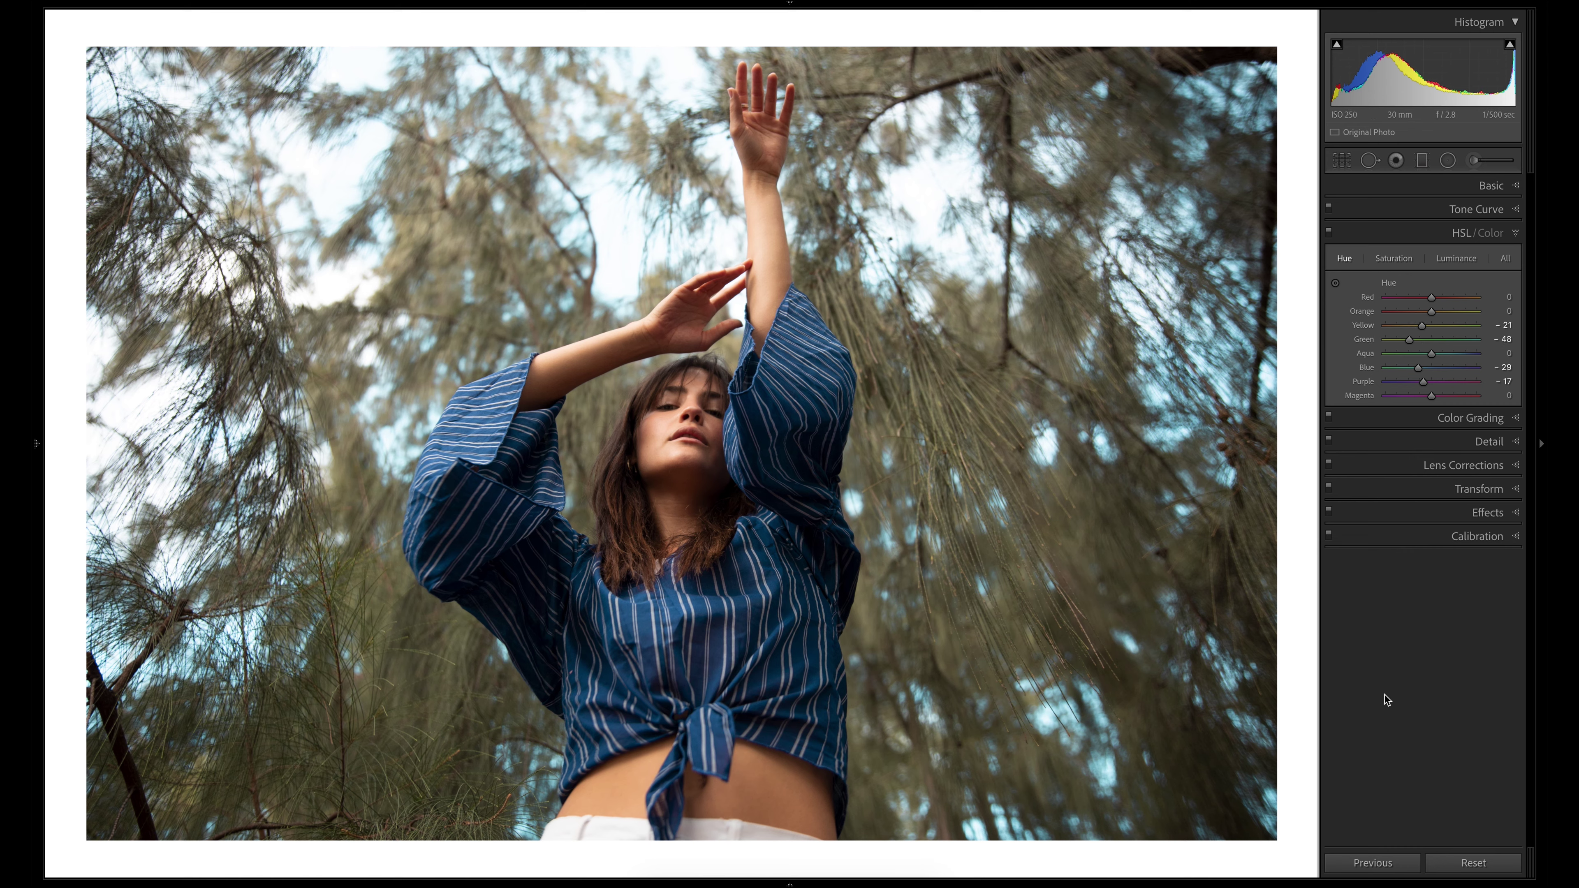
- Reduce the skin's saturation to Orange −13 and Yellow −4, and compare the photo without and with all HSL adjustments
key(ctrl+alt+4)
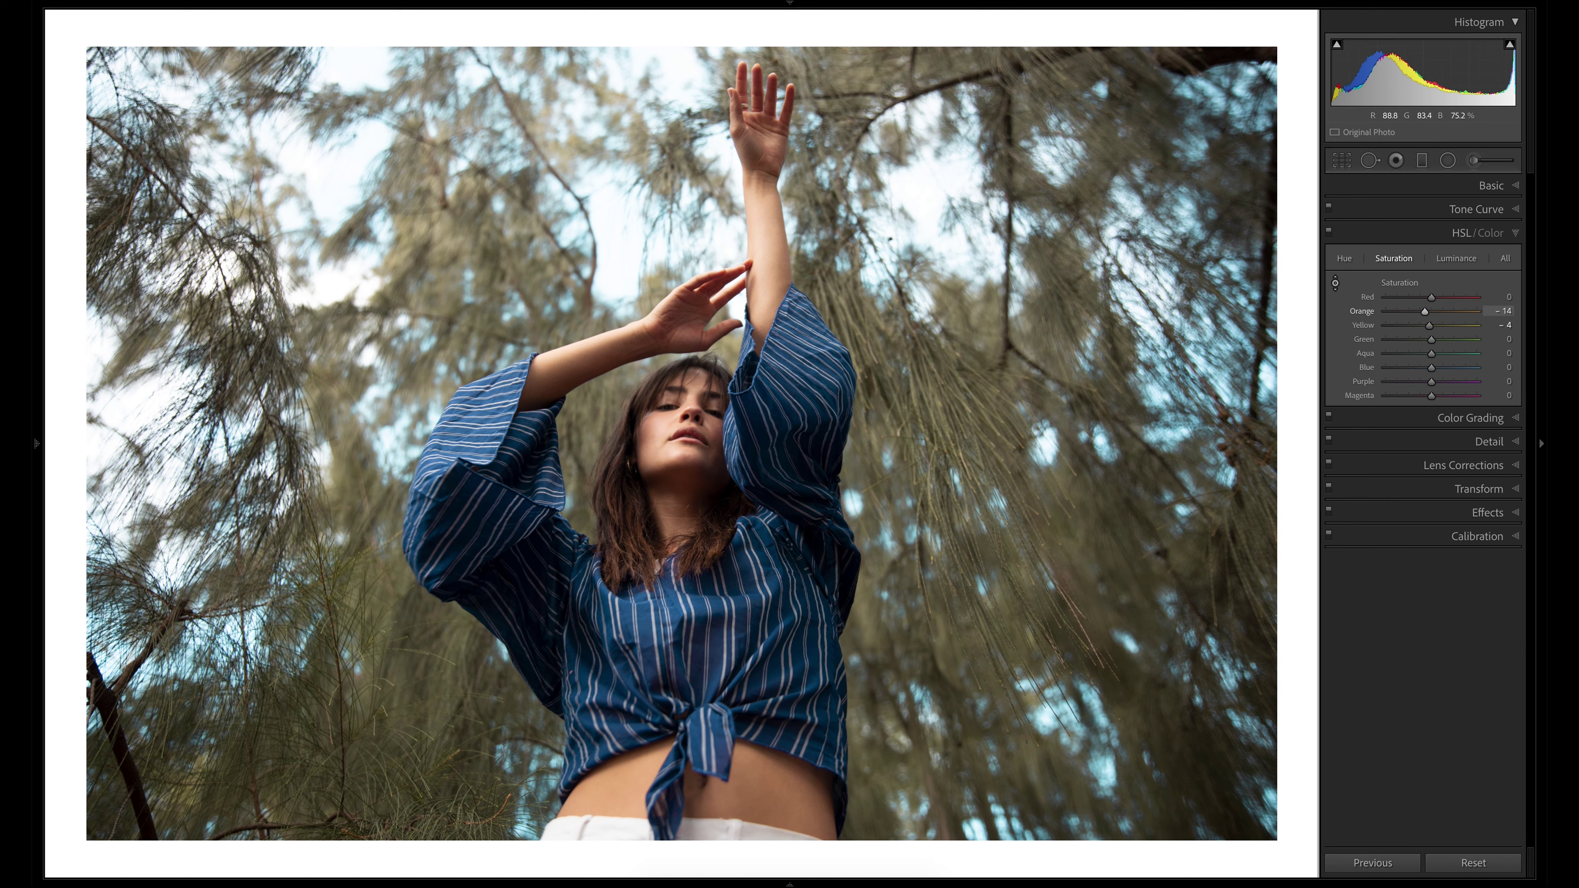
click(1328, 233)
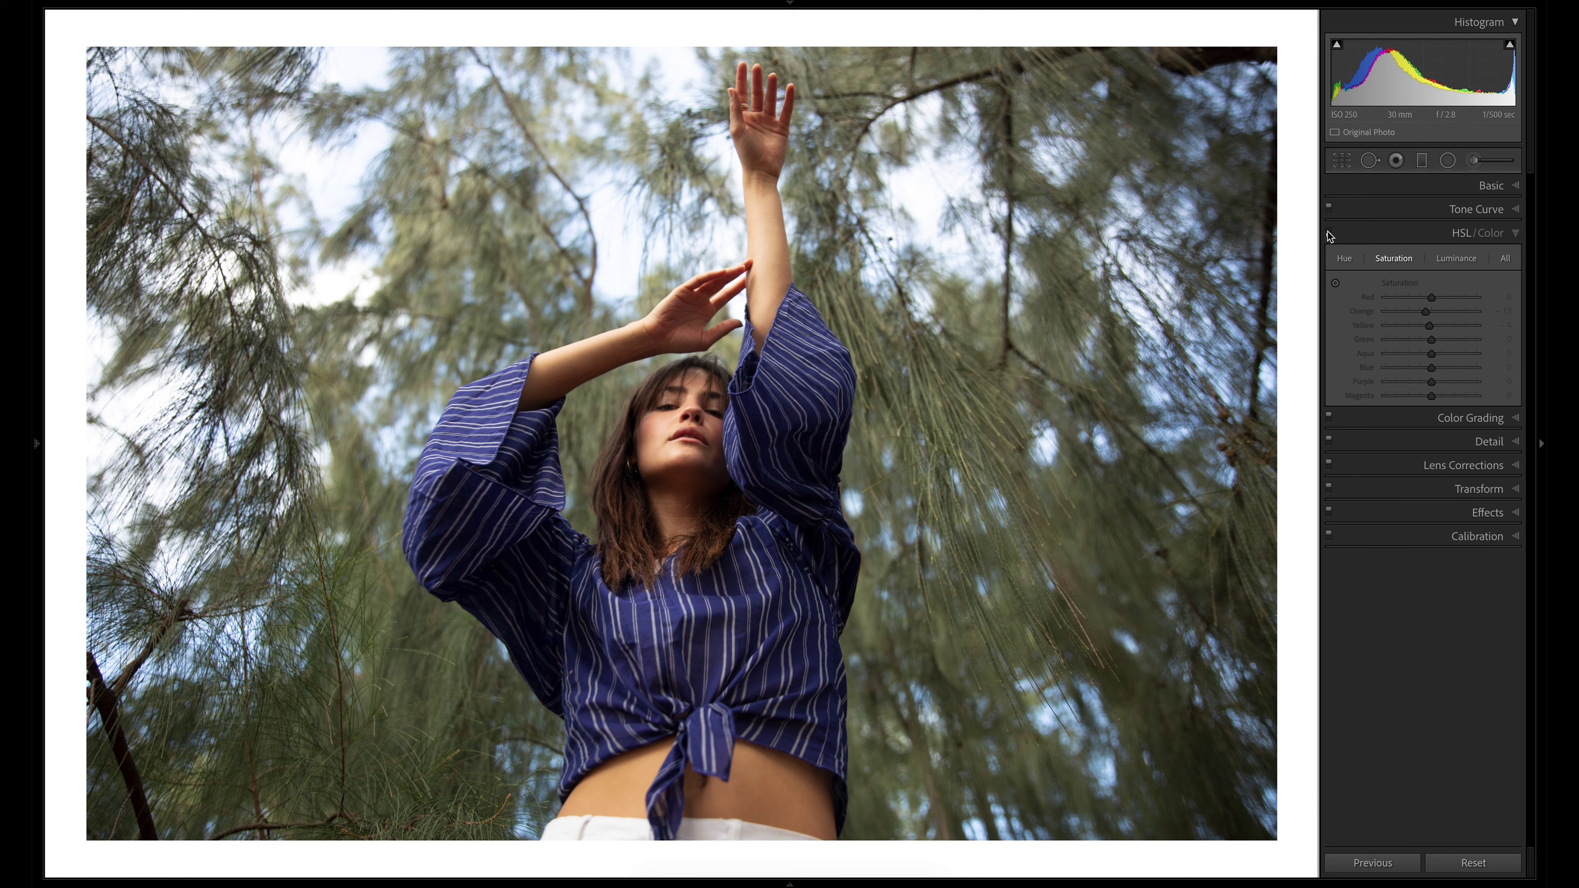
click(1328, 233)
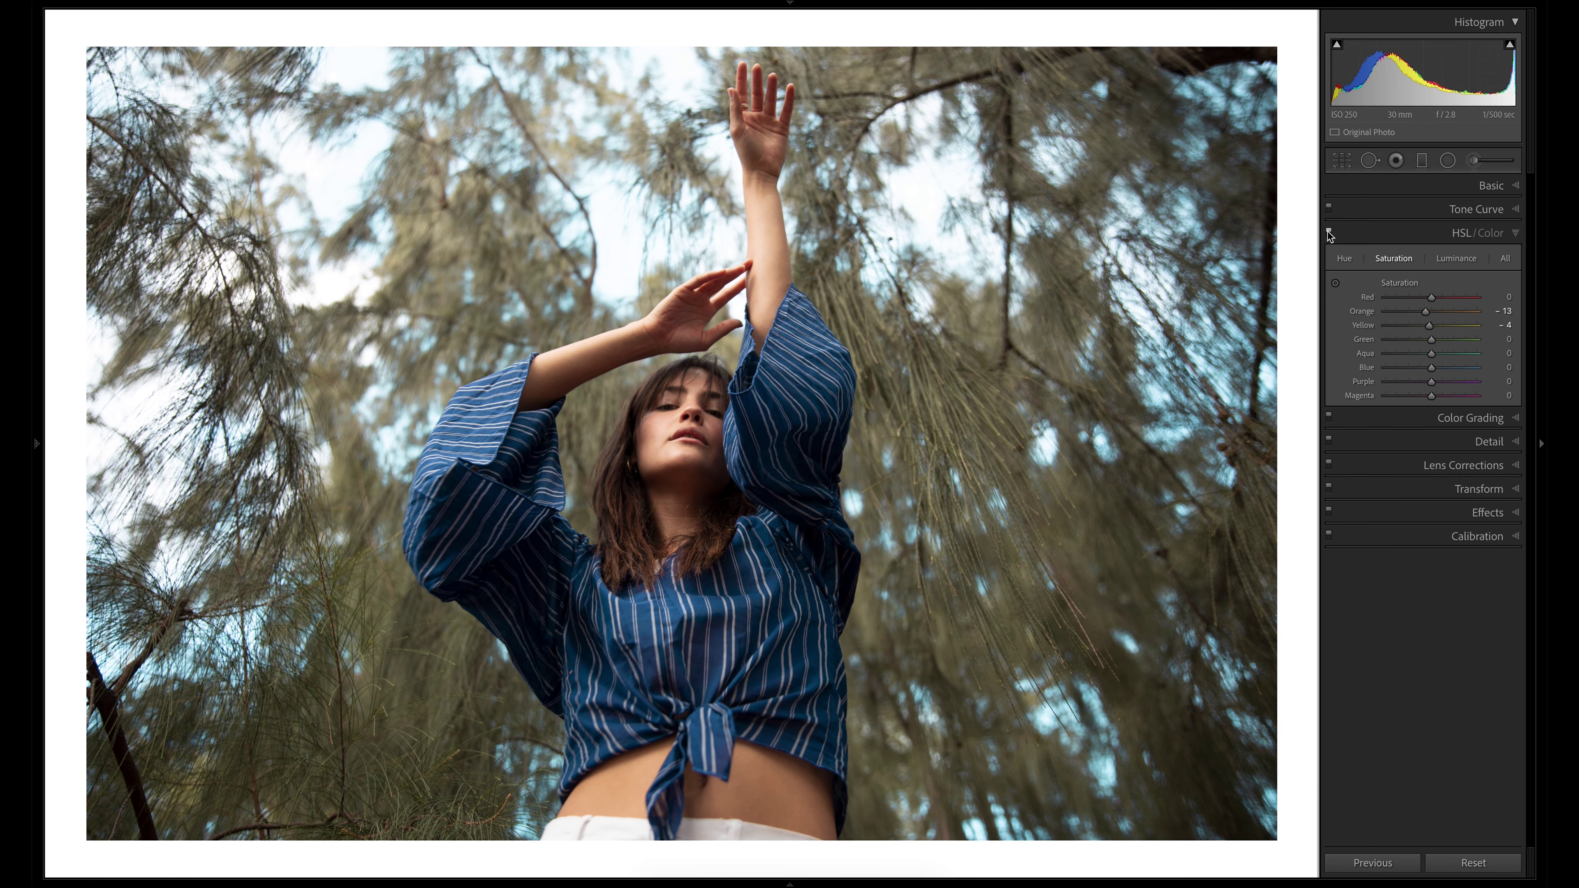
key(ctrl+1)
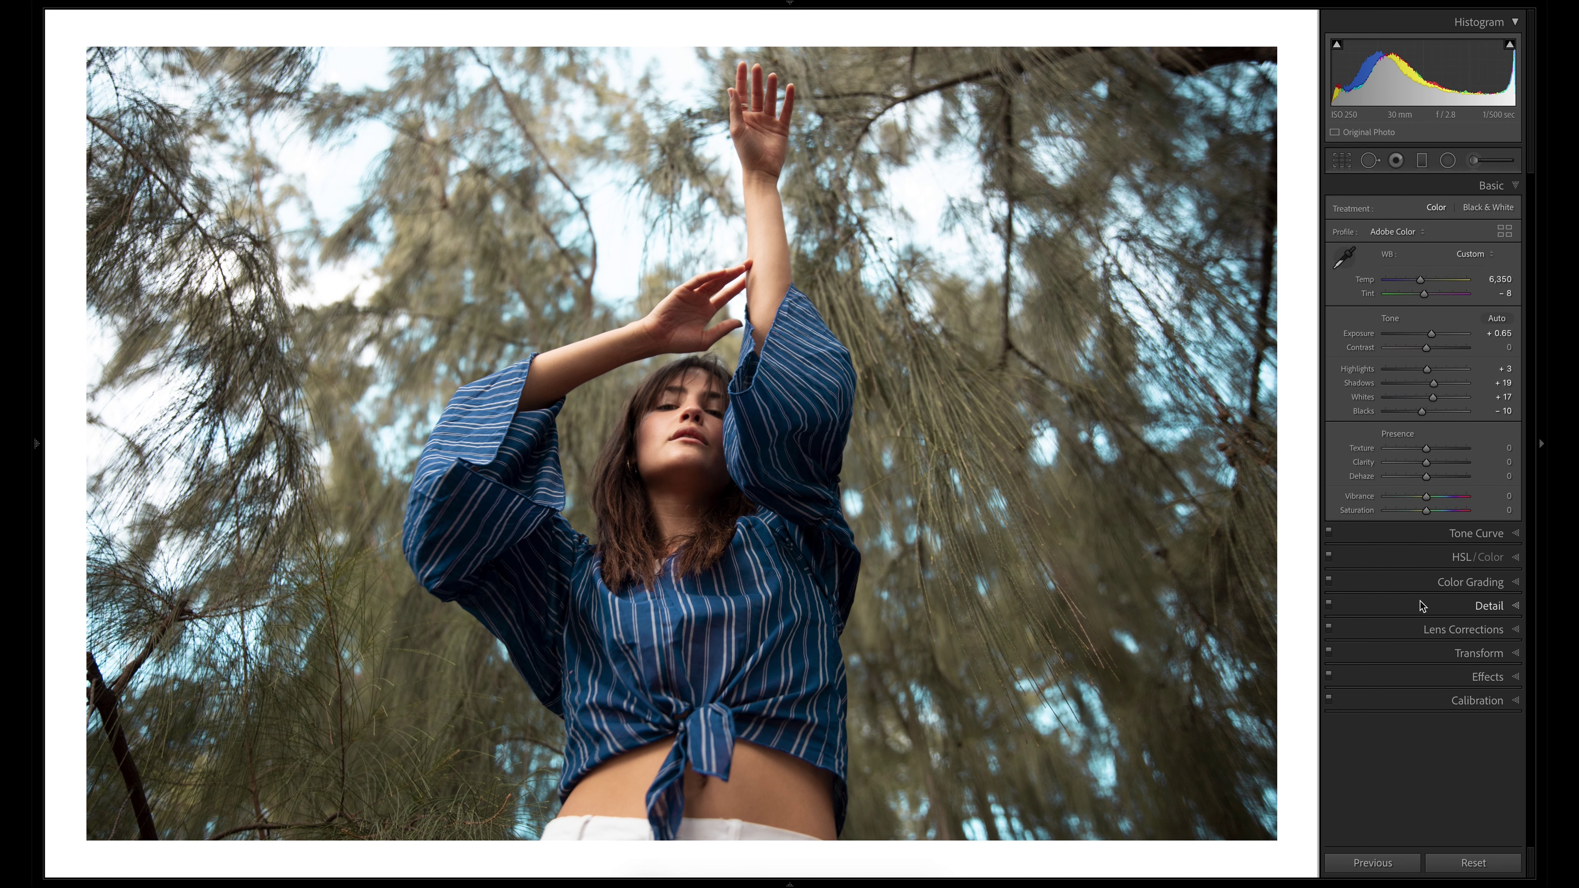
- Warm the white balance to Temp 6,400 with Tint −10, and raise the Shadows to +28
click(1503, 279)
text(6400)
key(Tab)
key(Return)
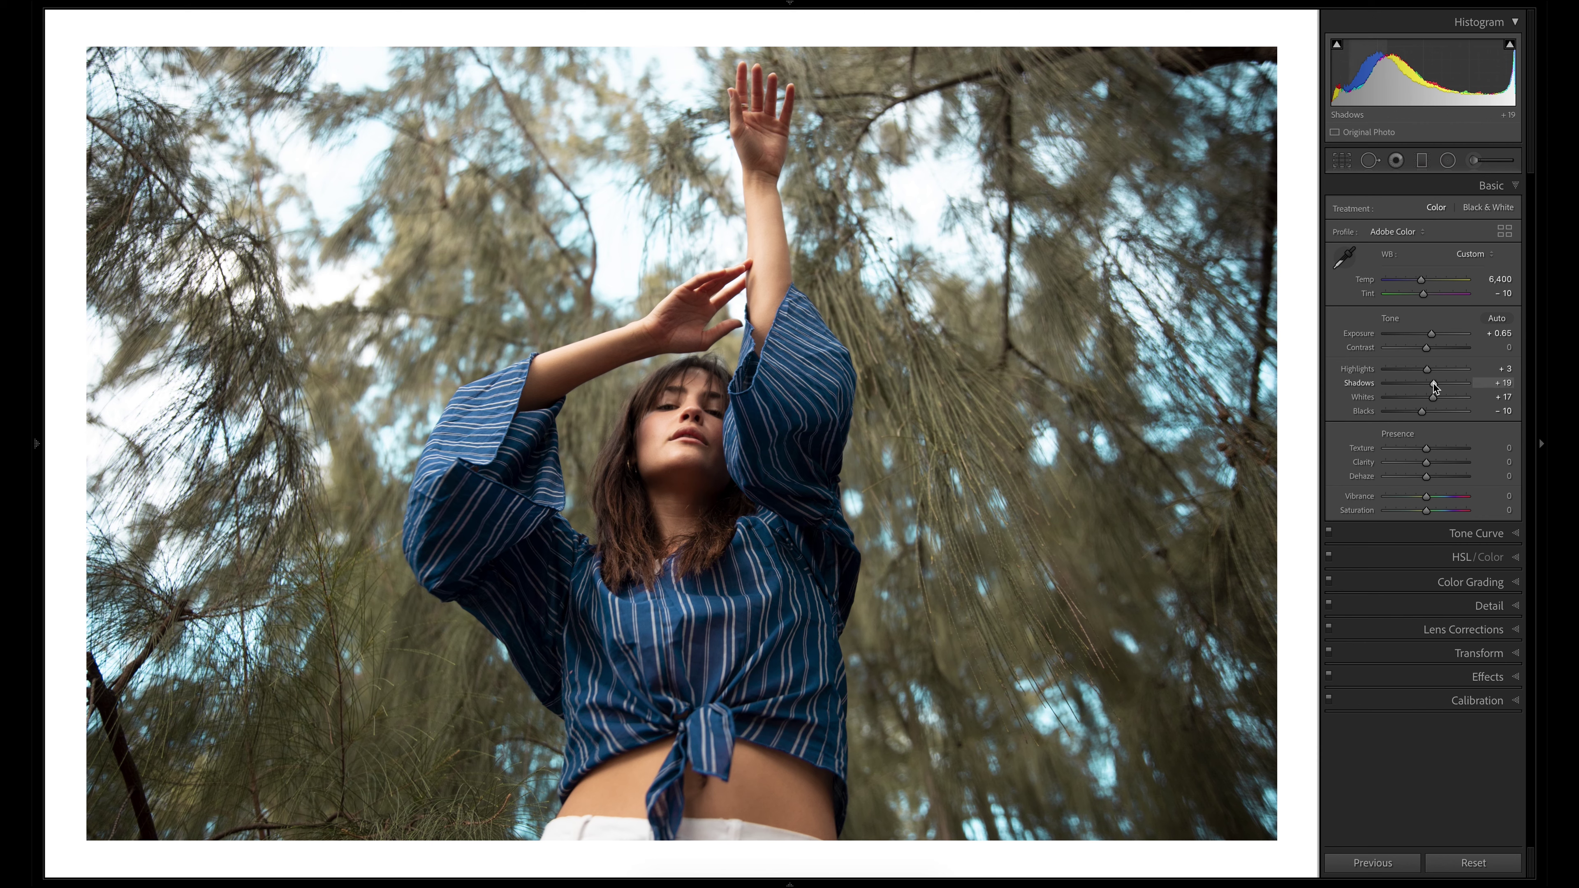
drag(1433, 384, 1437, 383)
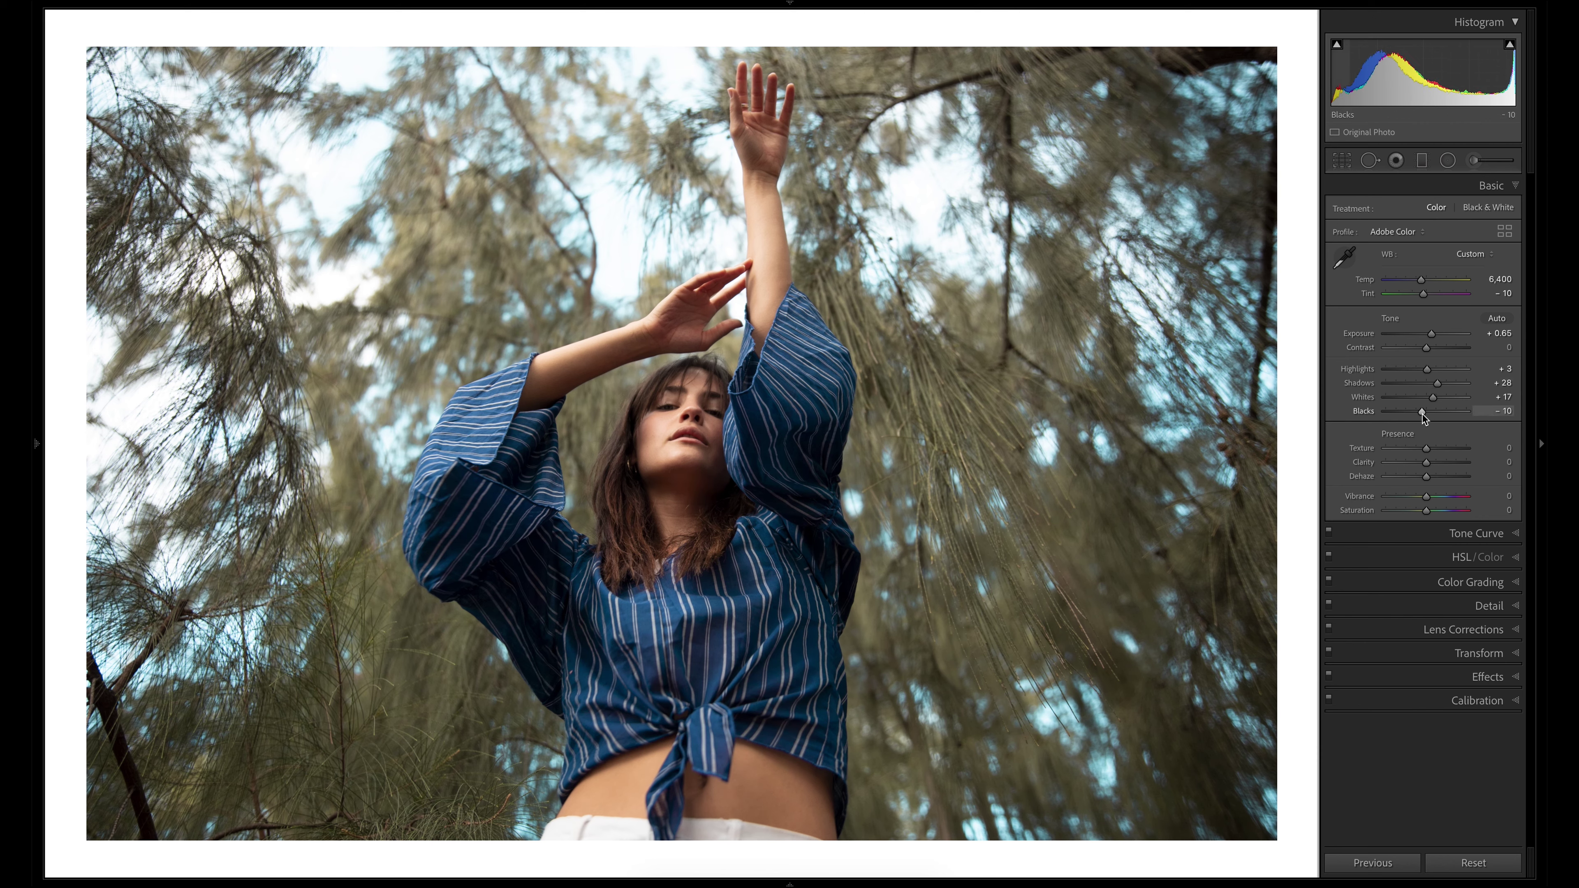
- Try a strong magenta Calibration shadow tint, undo it, and apply only a slight magenta shift
key(ctrl+9)
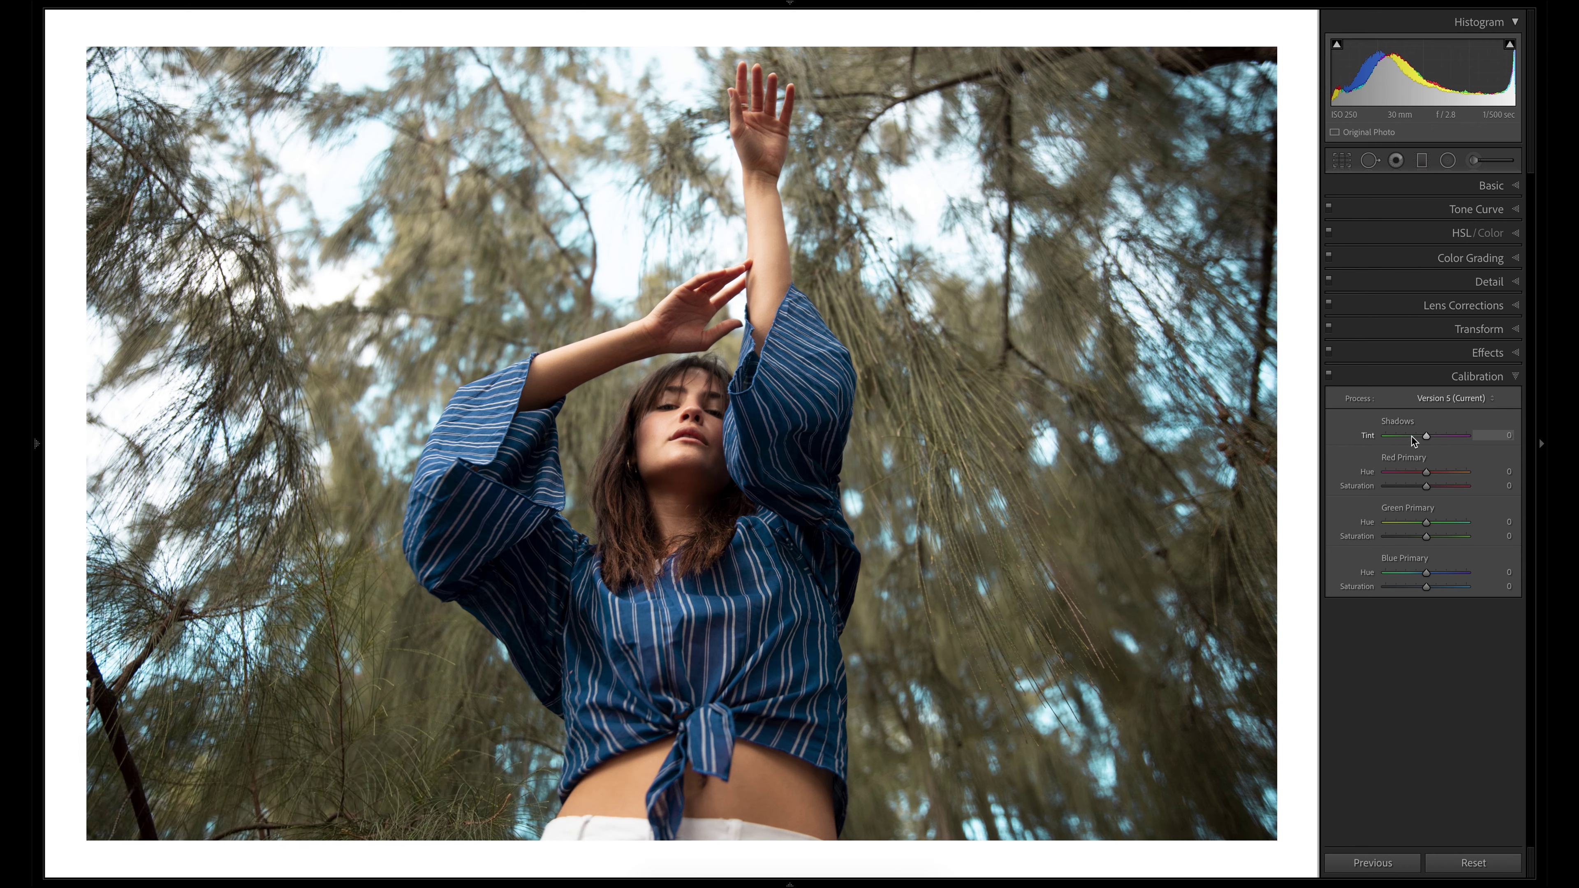
drag(1425, 437, 1464, 436)
key(ctrl+z)
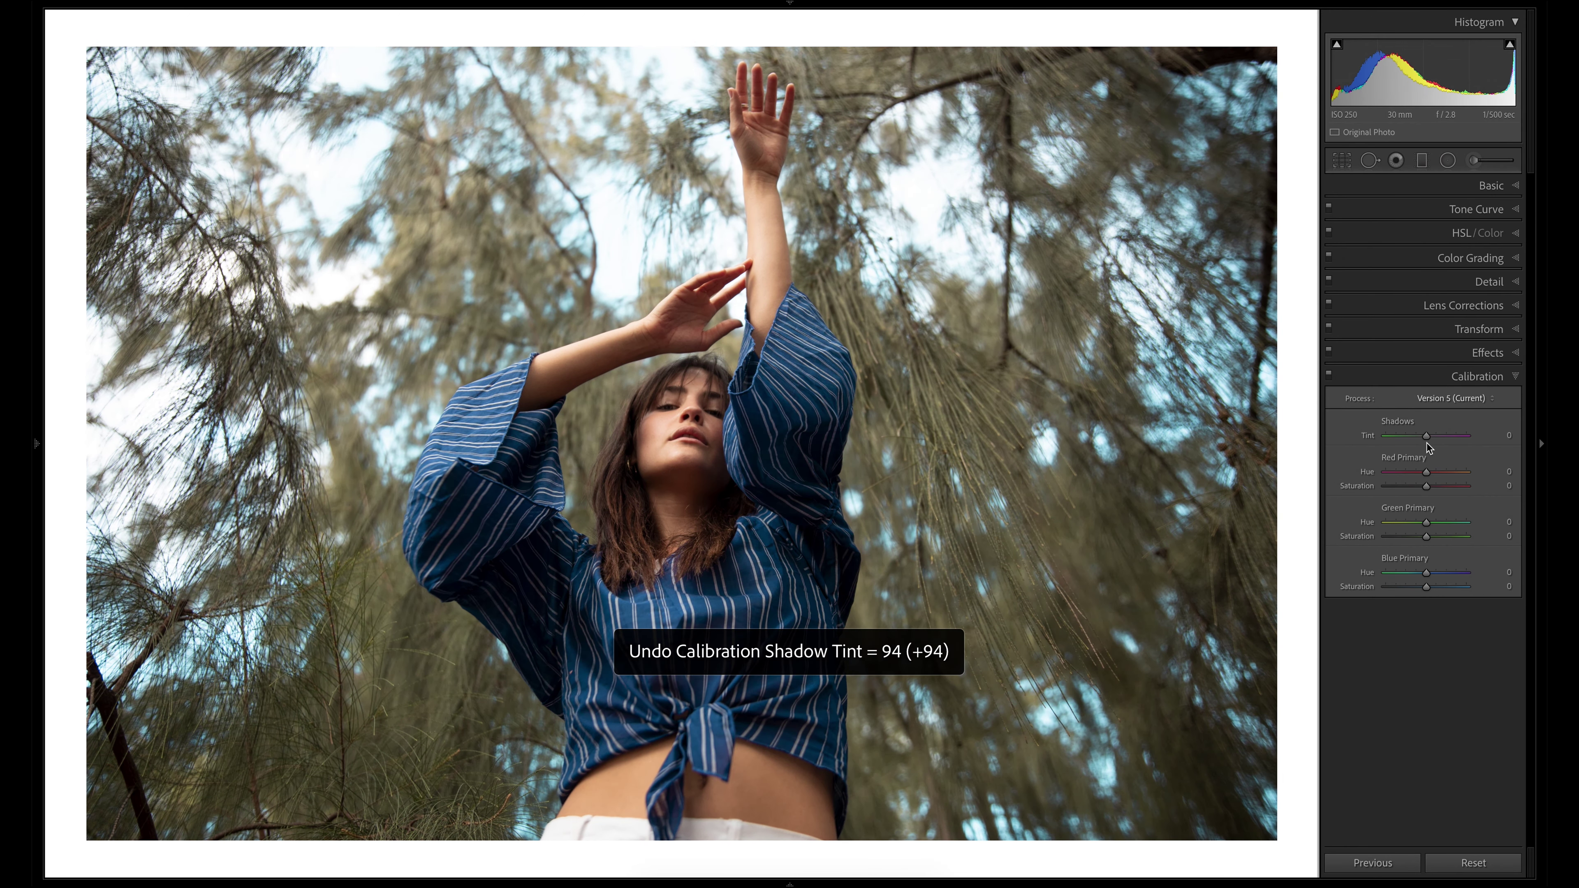
drag(1422, 437, 1423, 437)
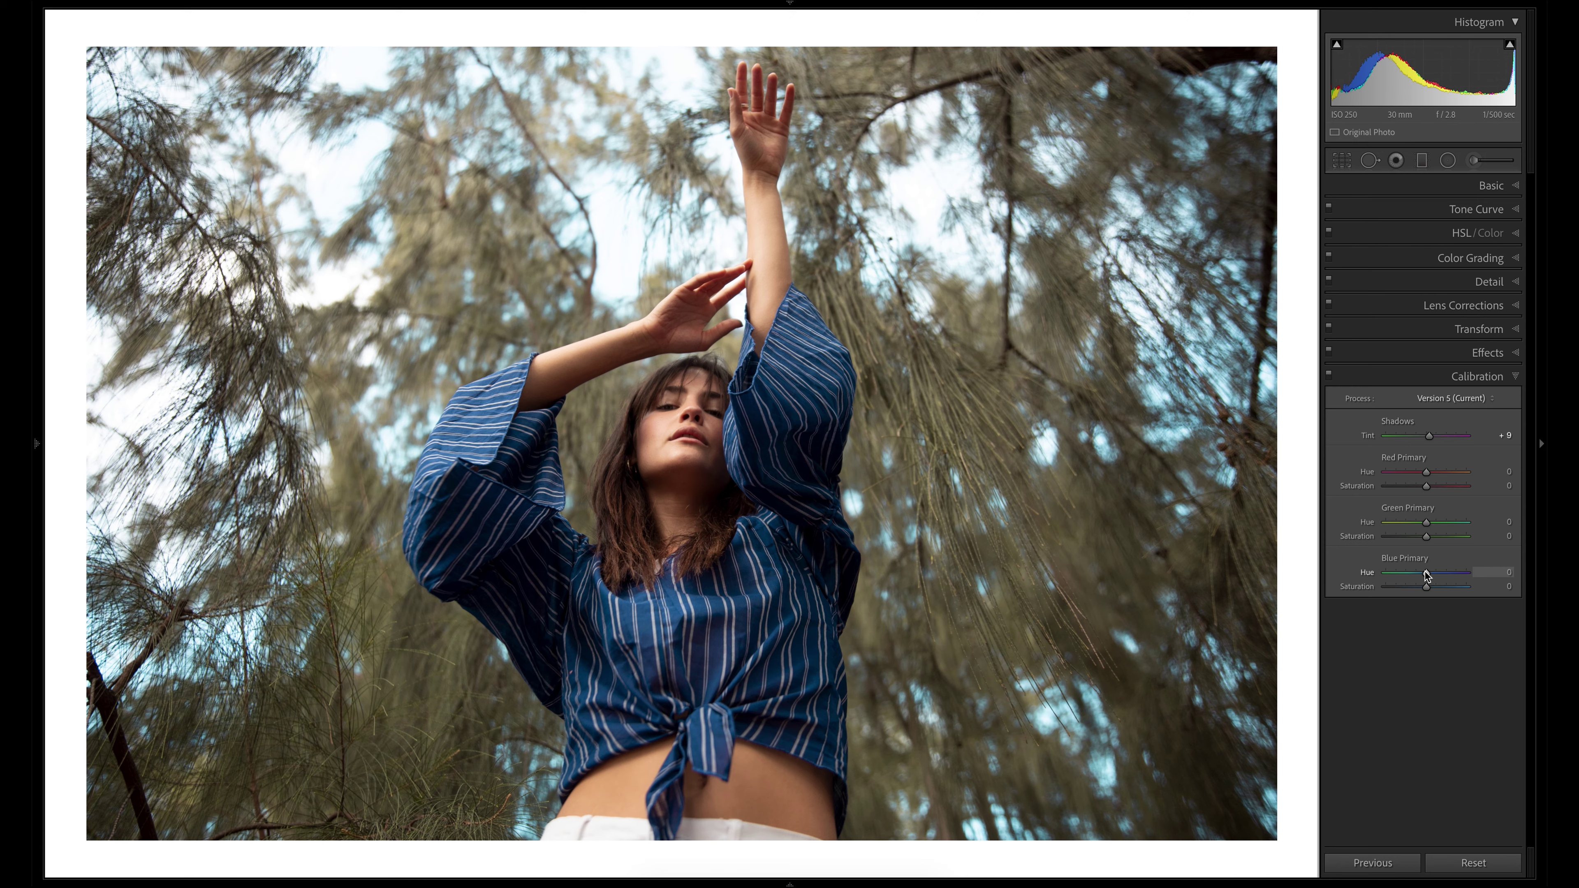
- Adjust the Blue Primary calibration to Hue −3 and Saturation +12
mouse_move(1425, 572)
mouse_down()
mouse_move(1389, 571)
mouse_move(1440, 576)
mouse_up()
key(ctrl+z)
mouse_move(1428, 576)
mouse_down()
mouse_move(1413, 575)
mouse_move(1456, 575)
mouse_move(1406, 578)
mouse_move(1428, 576)
mouse_up()
drag(1427, 577, 1425, 577)
drag(1426, 587, 1431, 590)
mouse_move(1430, 589)
mouse_down()
mouse_move(1408, 591)
mouse_move(1423, 594)
mouse_up()
key(ctrl+z)
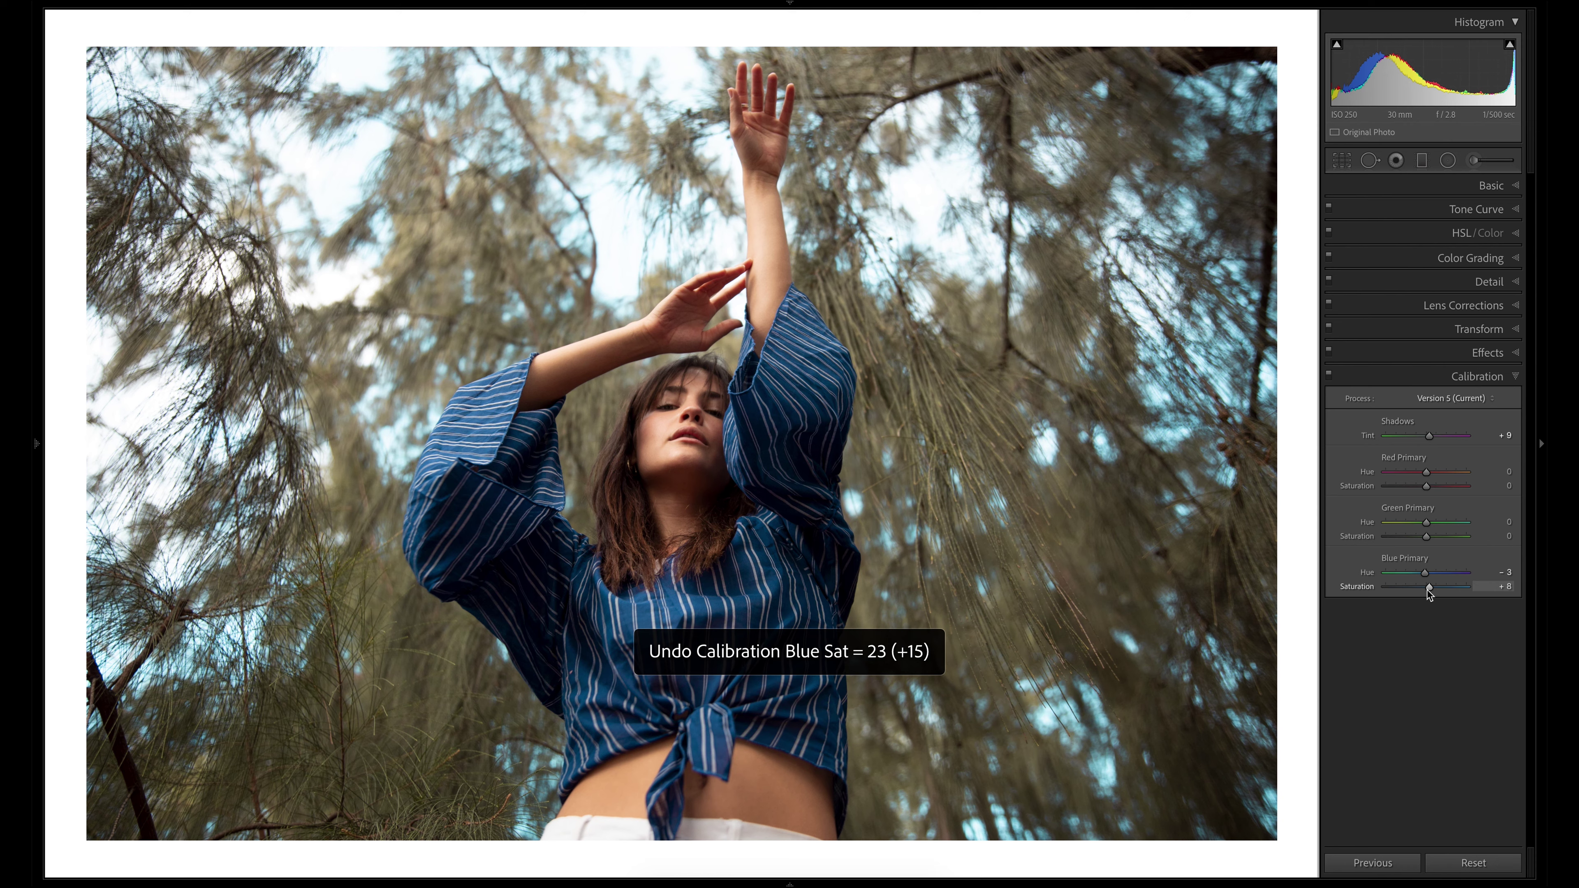
drag(1429, 591, 1432, 591)
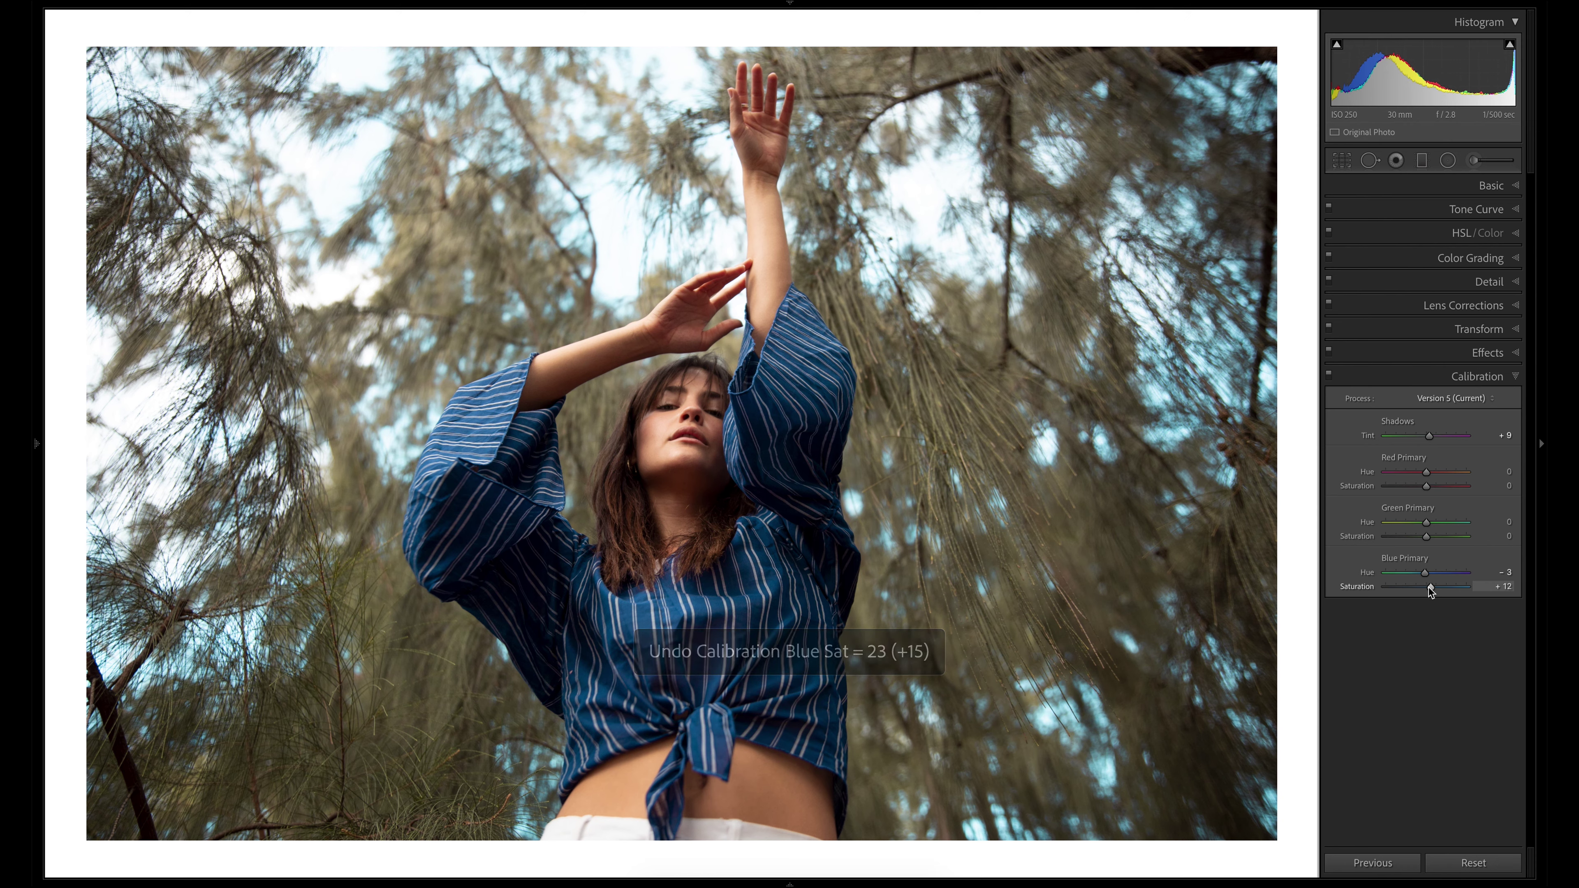
- Set the Green Primary to Hue −19 and Saturation +2 and the Red Primary Hue to +3, resetting the Red Primary Saturation
drag(1427, 522, 1429, 544)
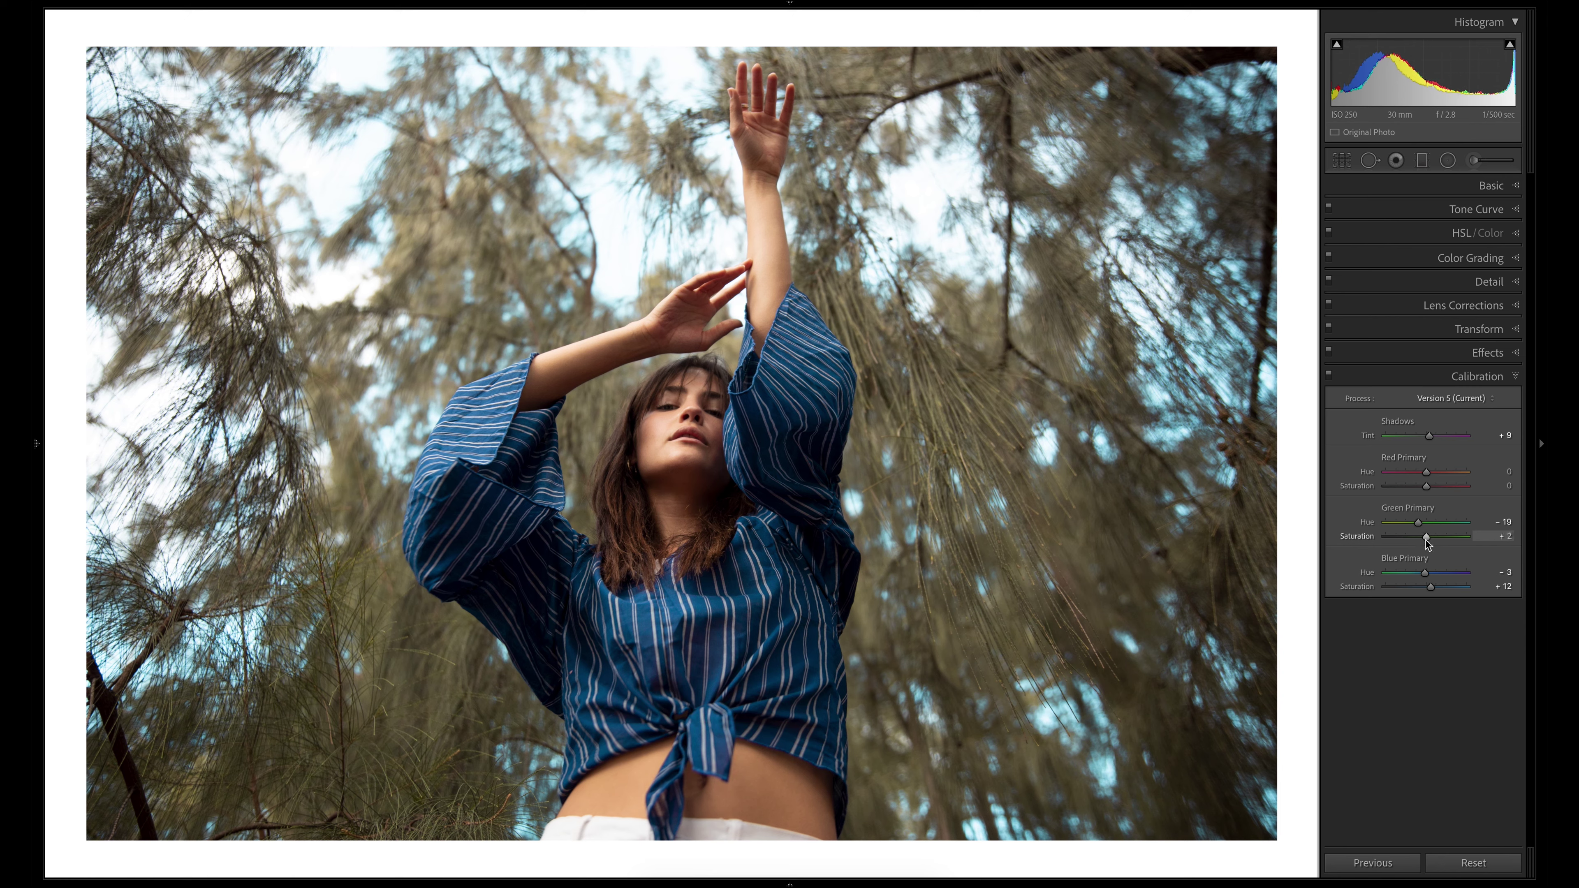
drag(1426, 471, 1418, 486)
key(ctrl+z)
key(ctrl+shift+z)
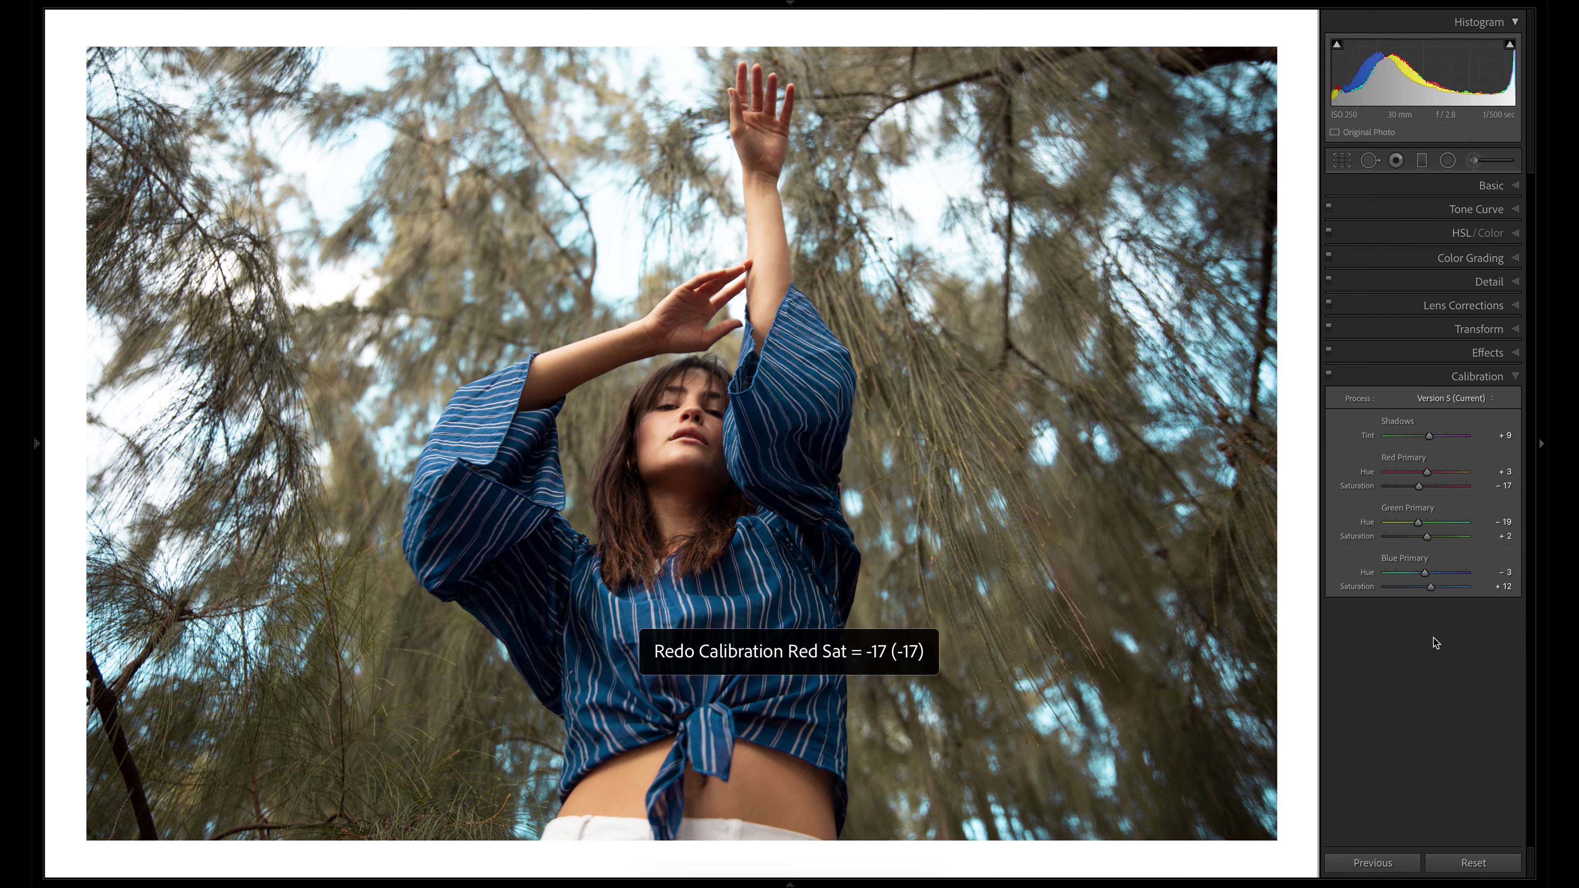
double_click(1425, 487)
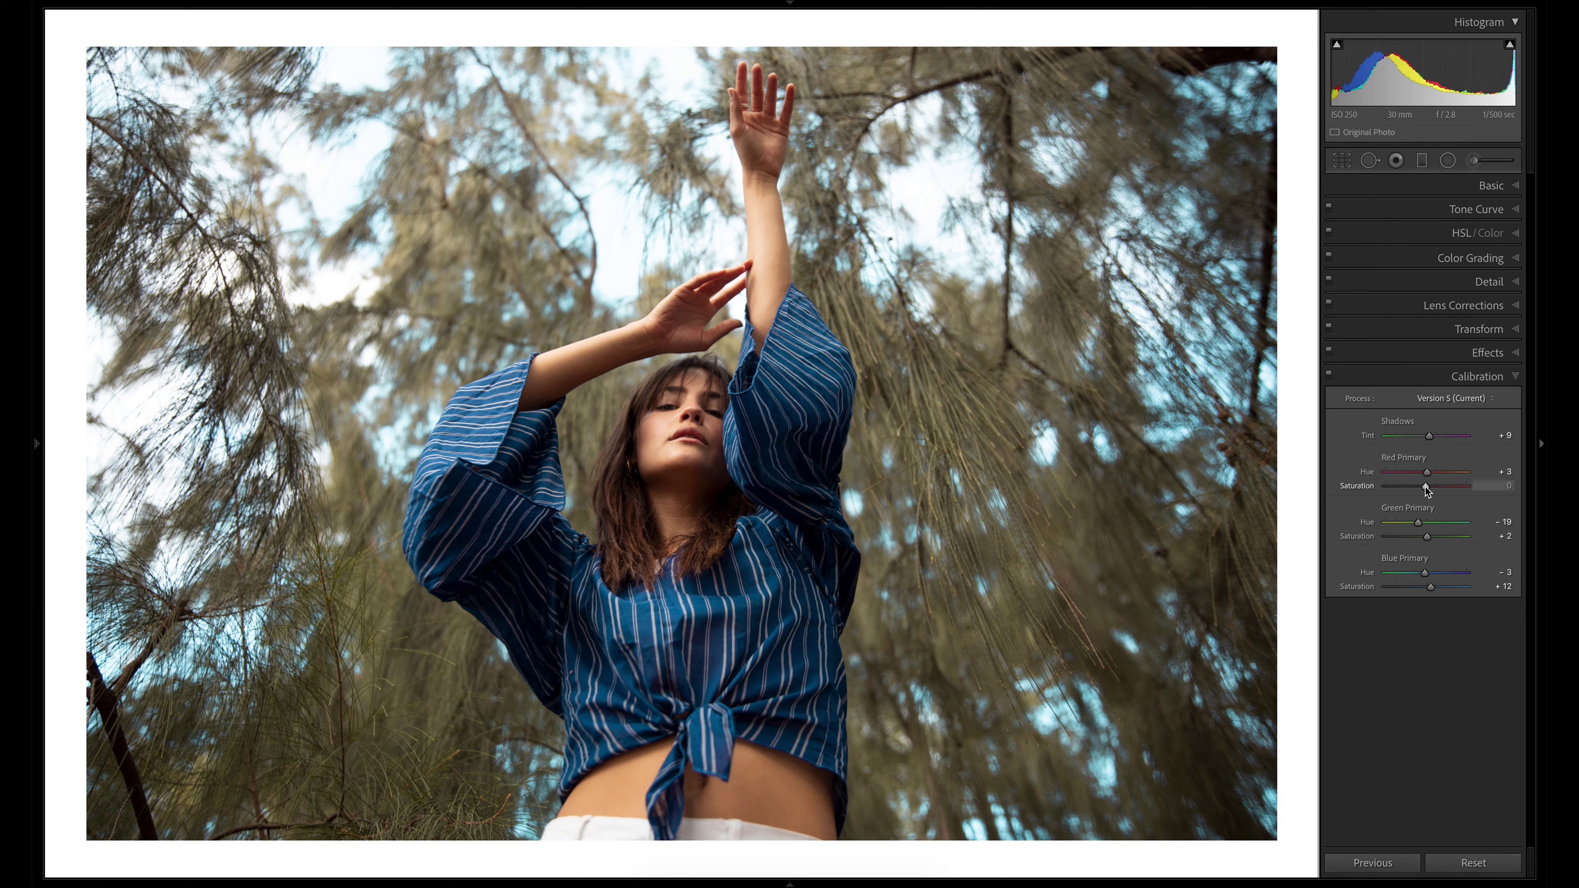
- Lower the Red Primary Saturation to −8, and compare the photo without and with the calibration adjustments
click(1328, 376)
click(1328, 376)
click(1328, 376)
click(1328, 377)
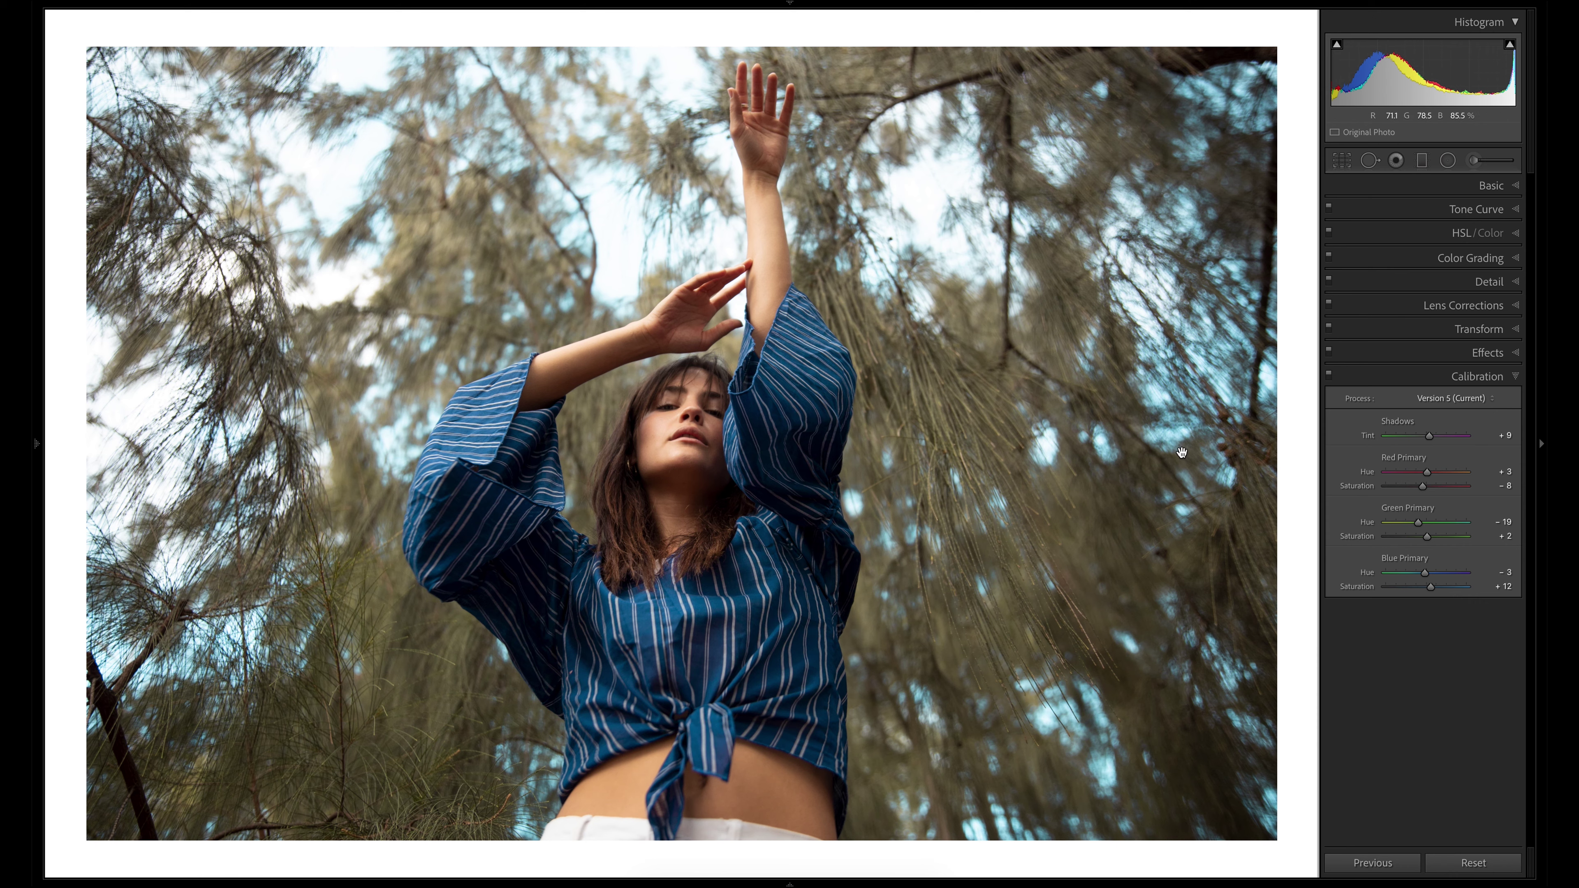
click(1328, 377)
click(1328, 376)
- Brighten the foliage's HSL luminance to Yellow +12 and Green +5 by sampling the branches, and compare before and after
click(1449, 304)
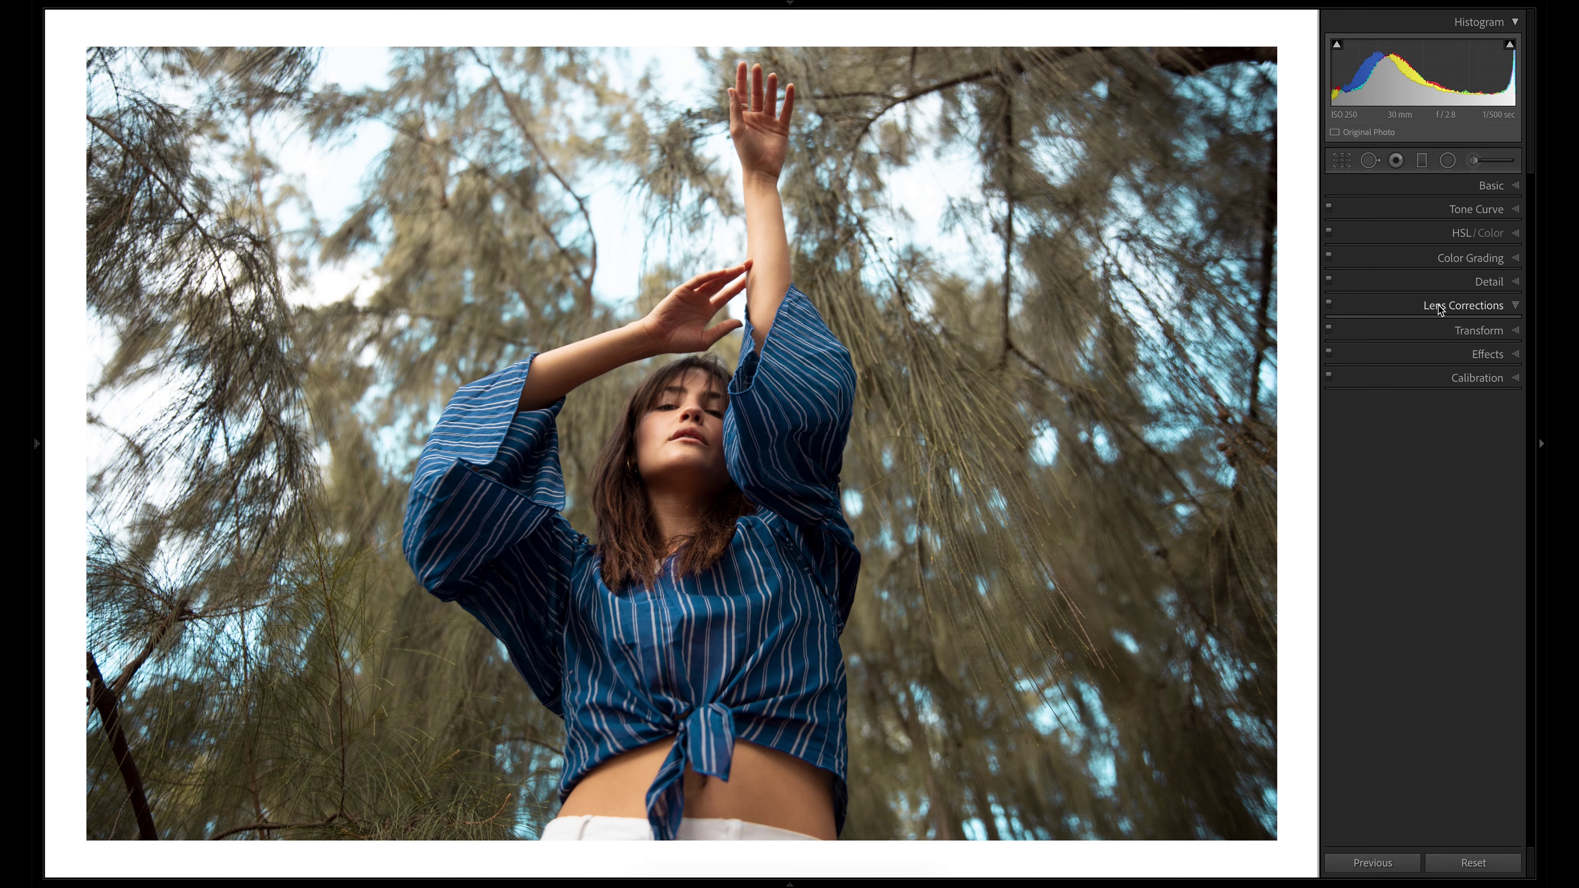
click(1448, 258)
key(ctrl+alt+shift+s)
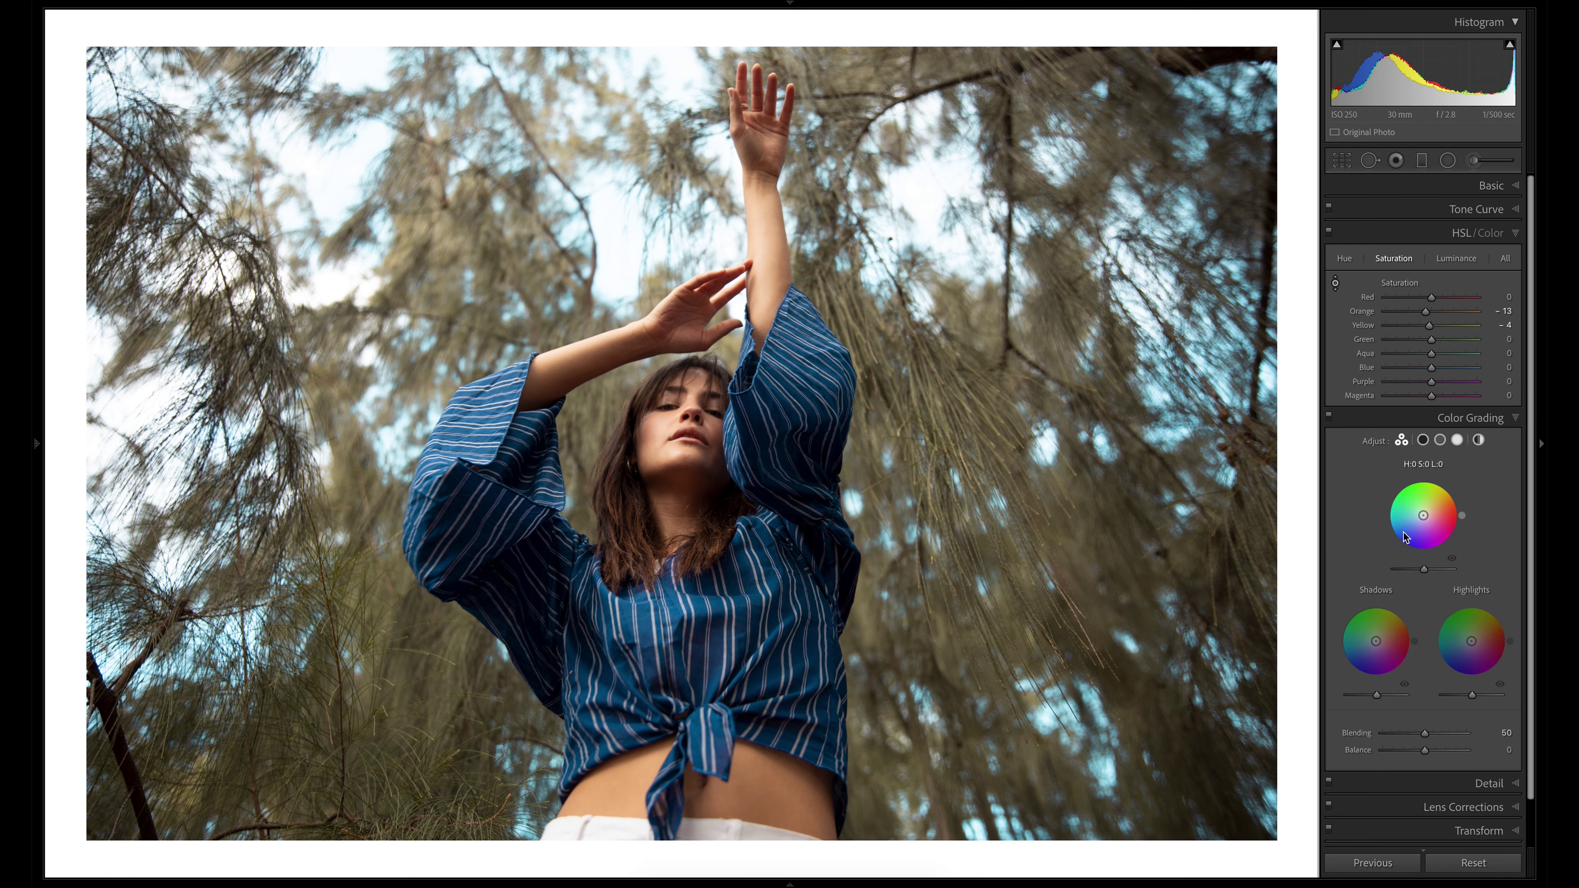
click(1487, 422)
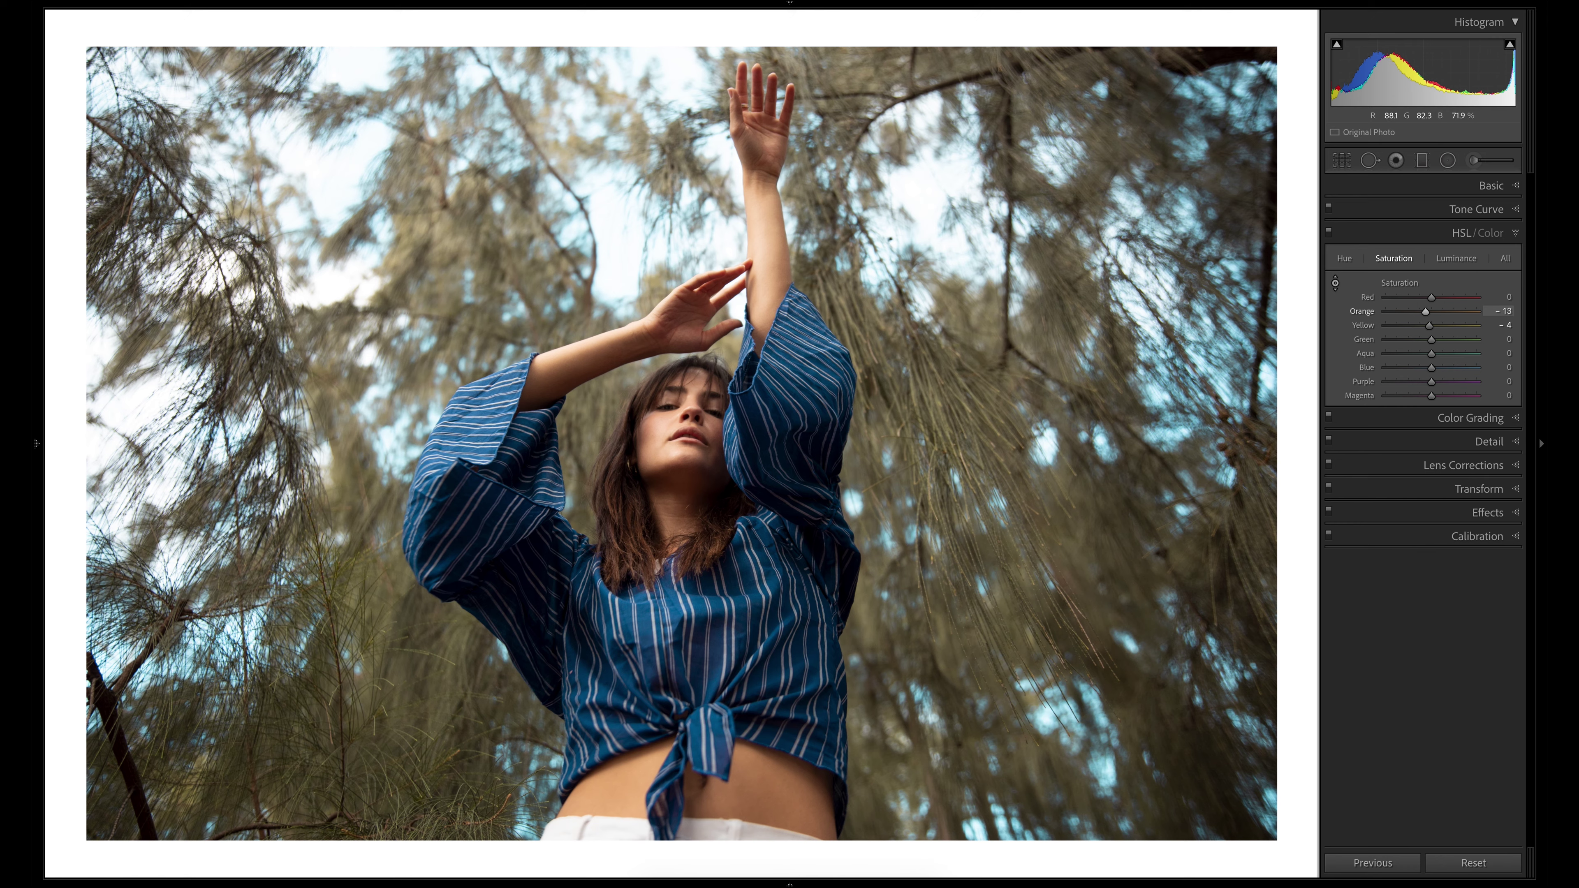
key(ctrl+alt+shift+l)
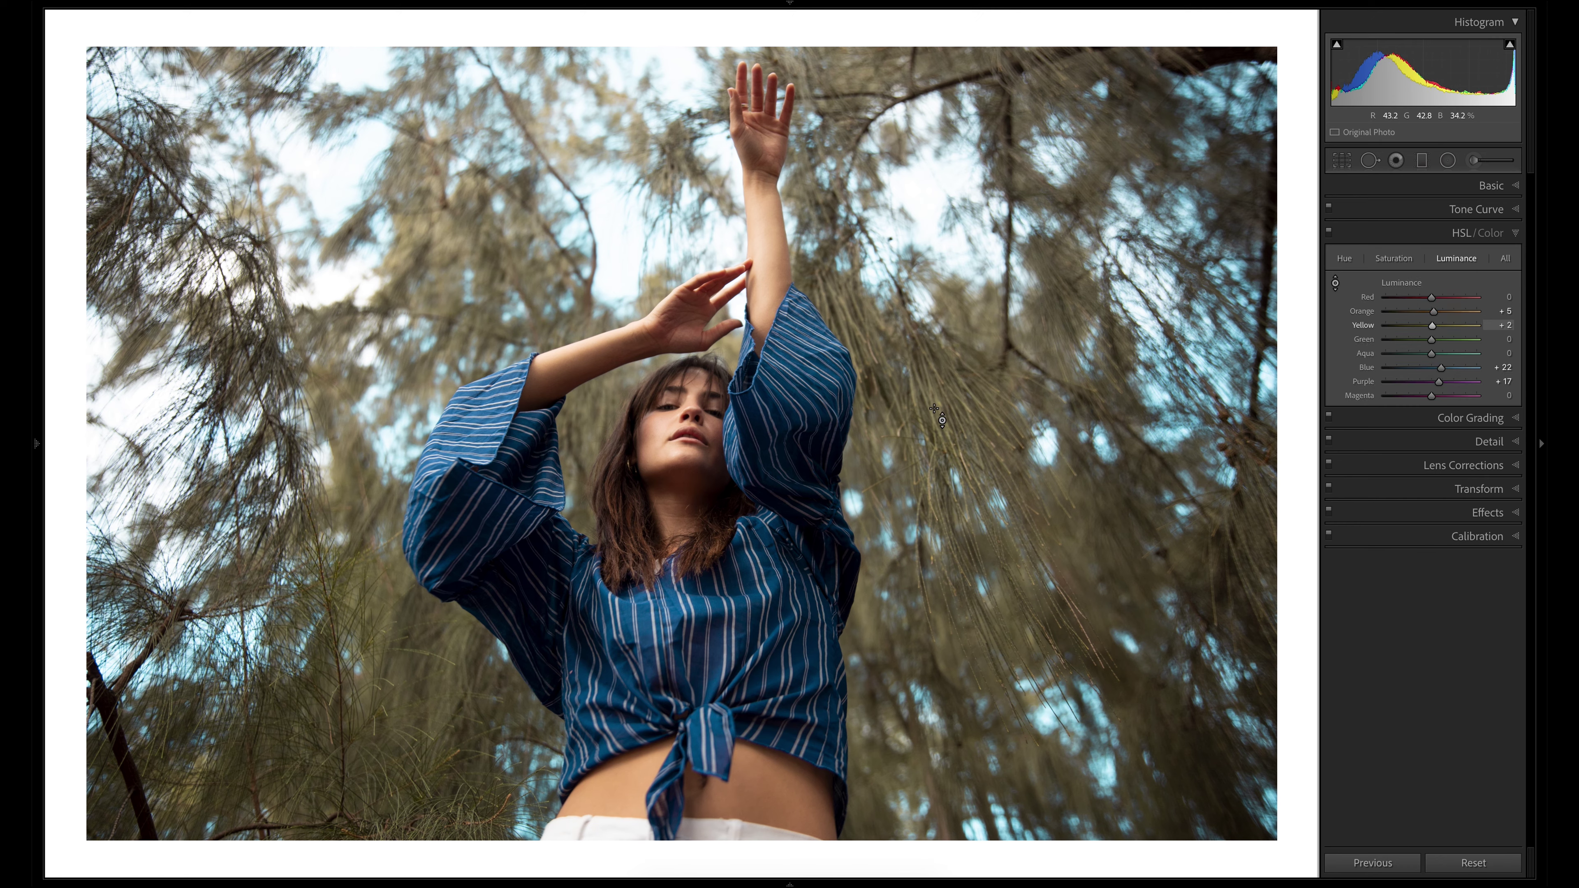
key(Up)
key(Up)
key(Up)
key(Up)
key(Up)
key(Up)
key(Up)
key(Up)
key(Up)
key(Up)
key(Up)
key(Up)
key(Up)
key(Up)
key(Up)
key(Up)
key(Up)
key(Down)
key(Down)
key(Down)
key(Down)
key(ctrl+z)
key(ctrl+y)
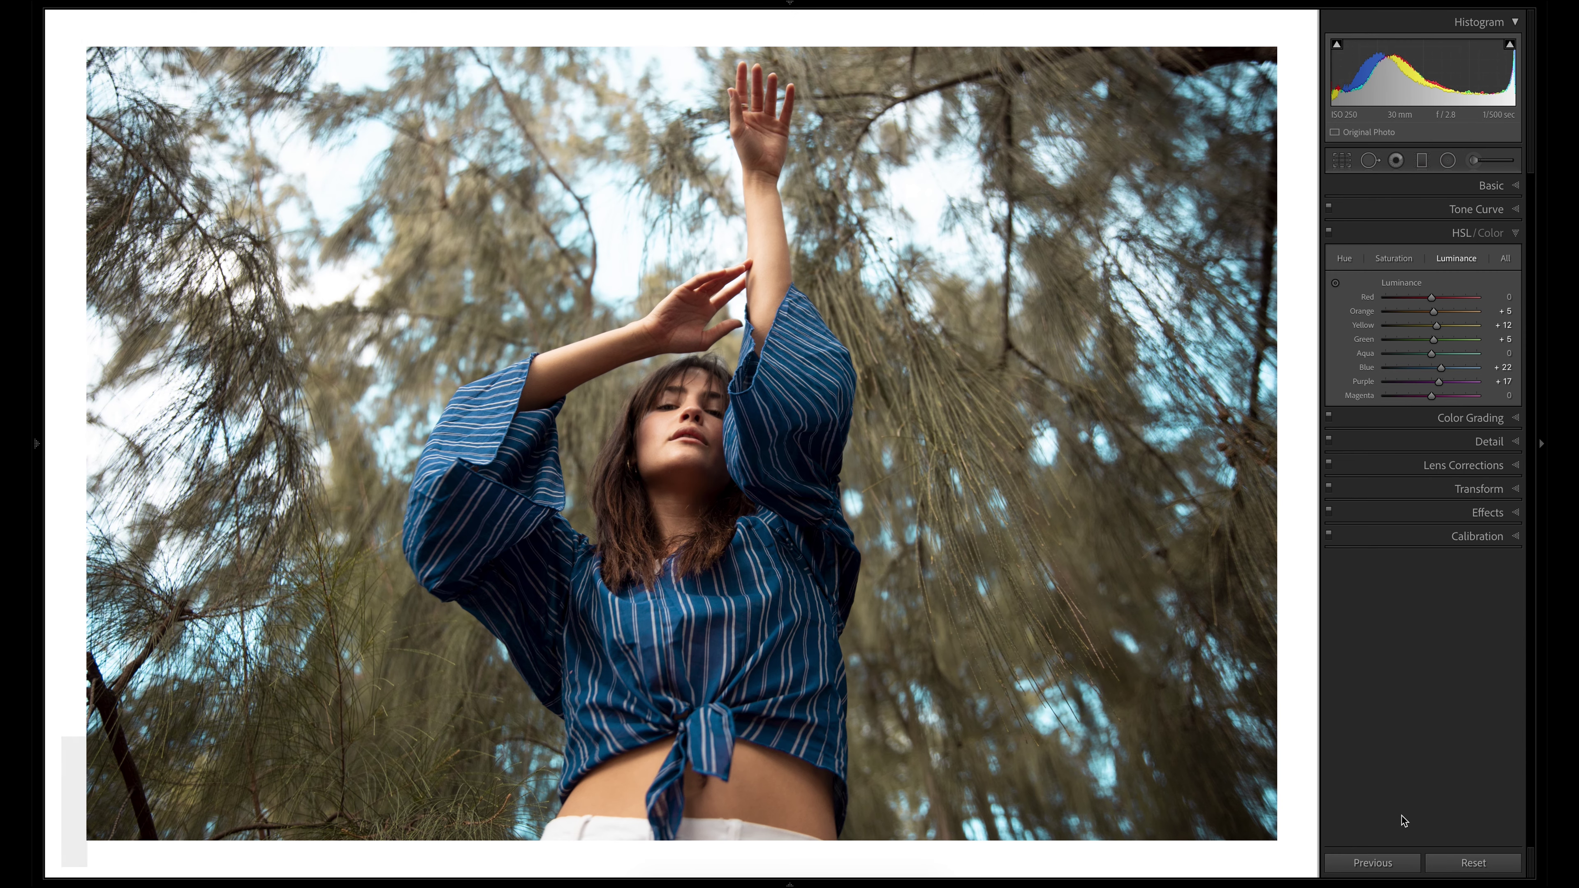
- Try a strong green Color Grading tint on the highlights, and undo it
key(ctrl+4)
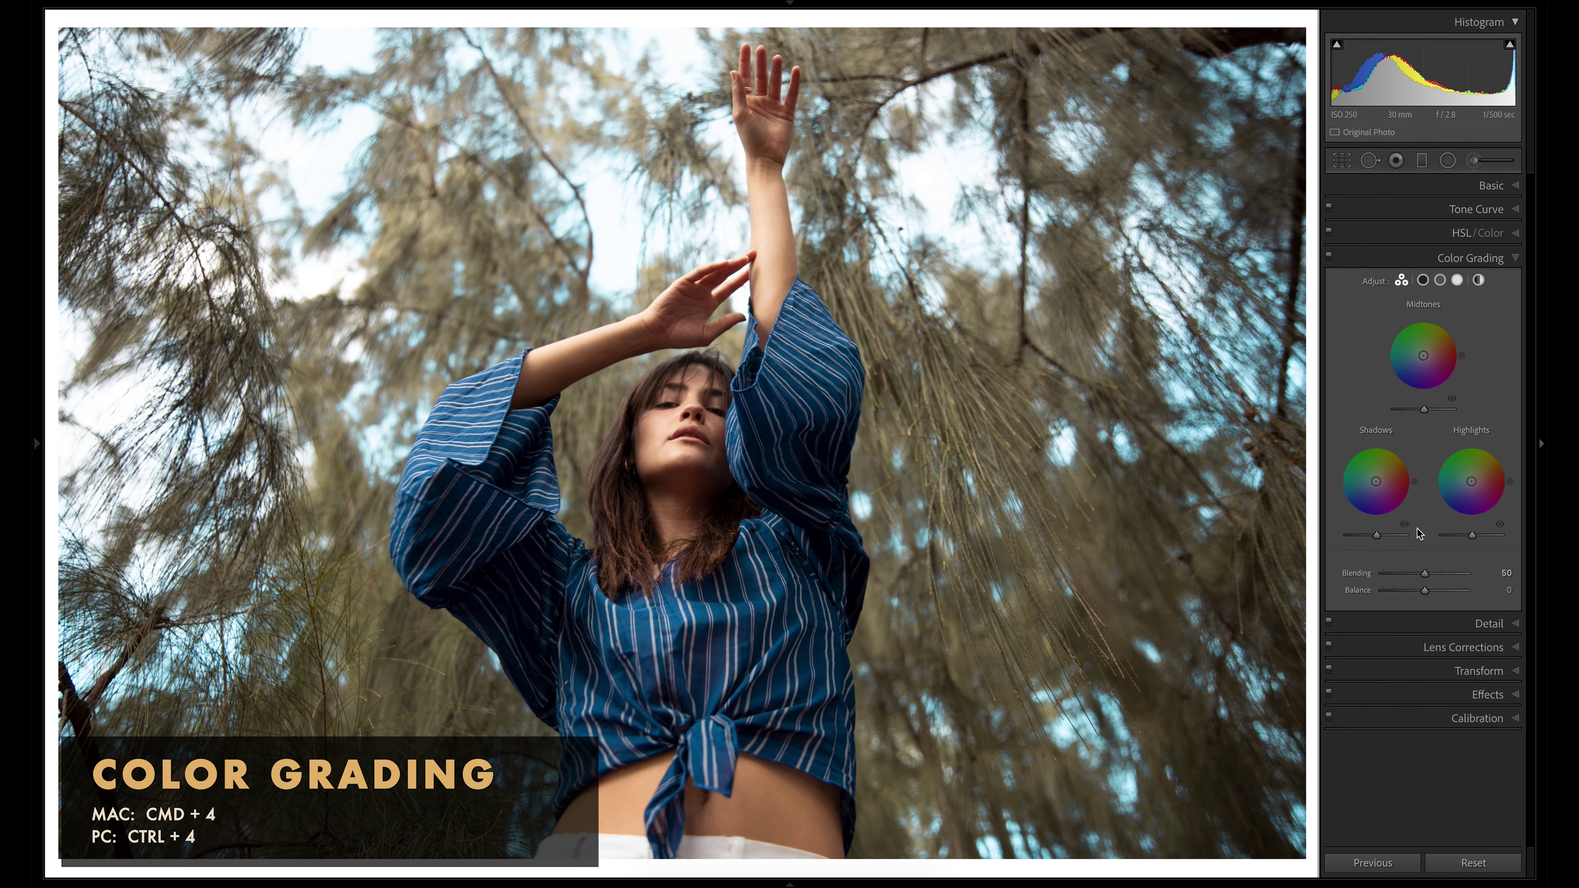
key(ctrl+z)
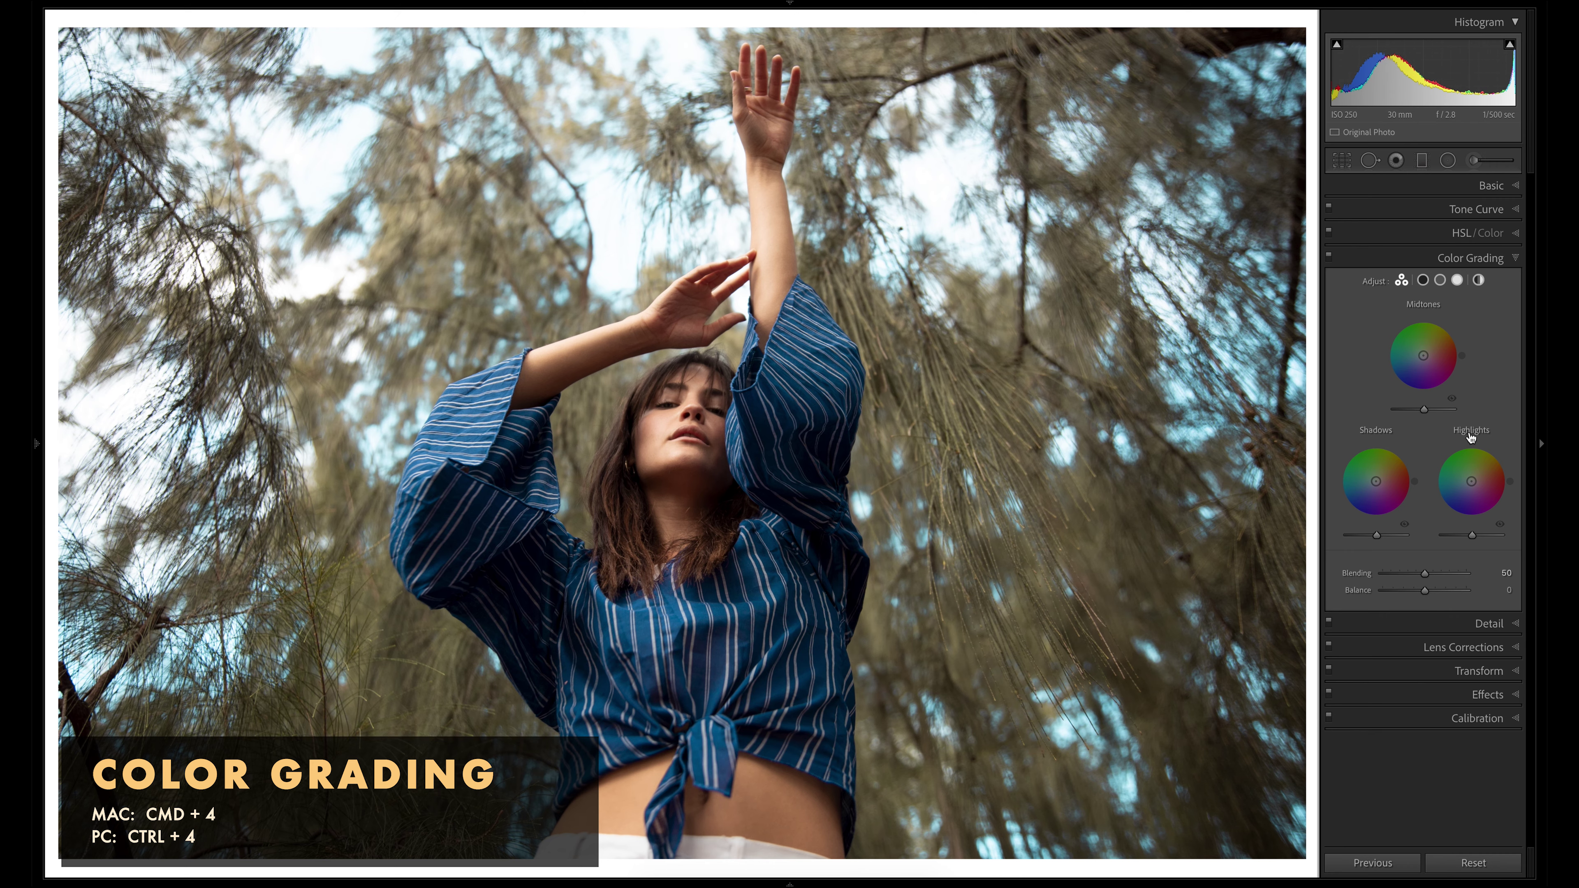
click(1465, 459)
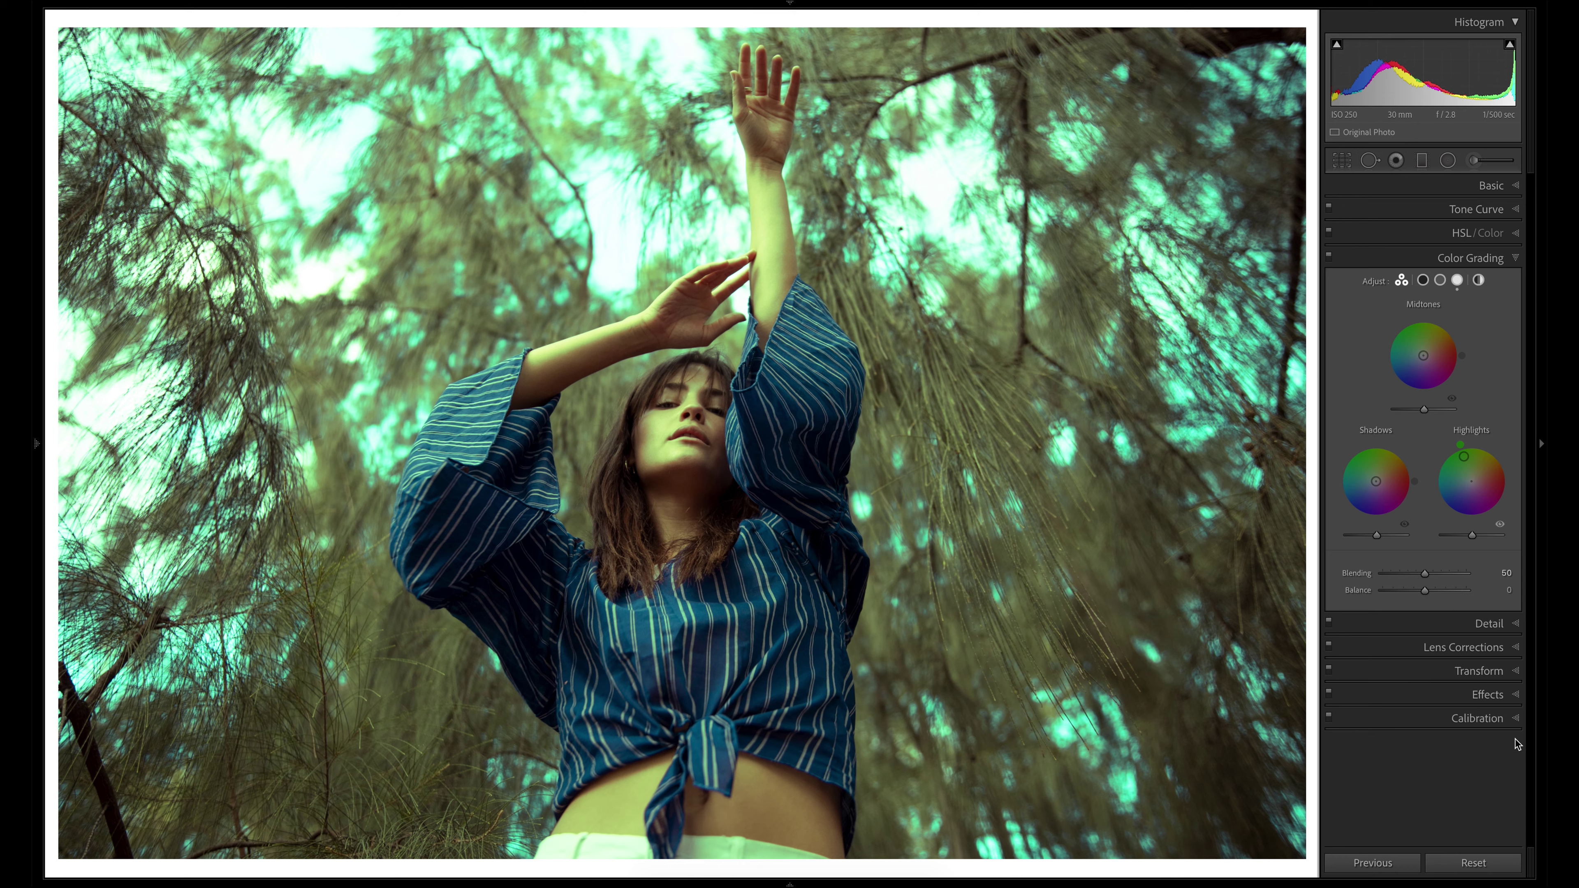
key(ctrl+z)
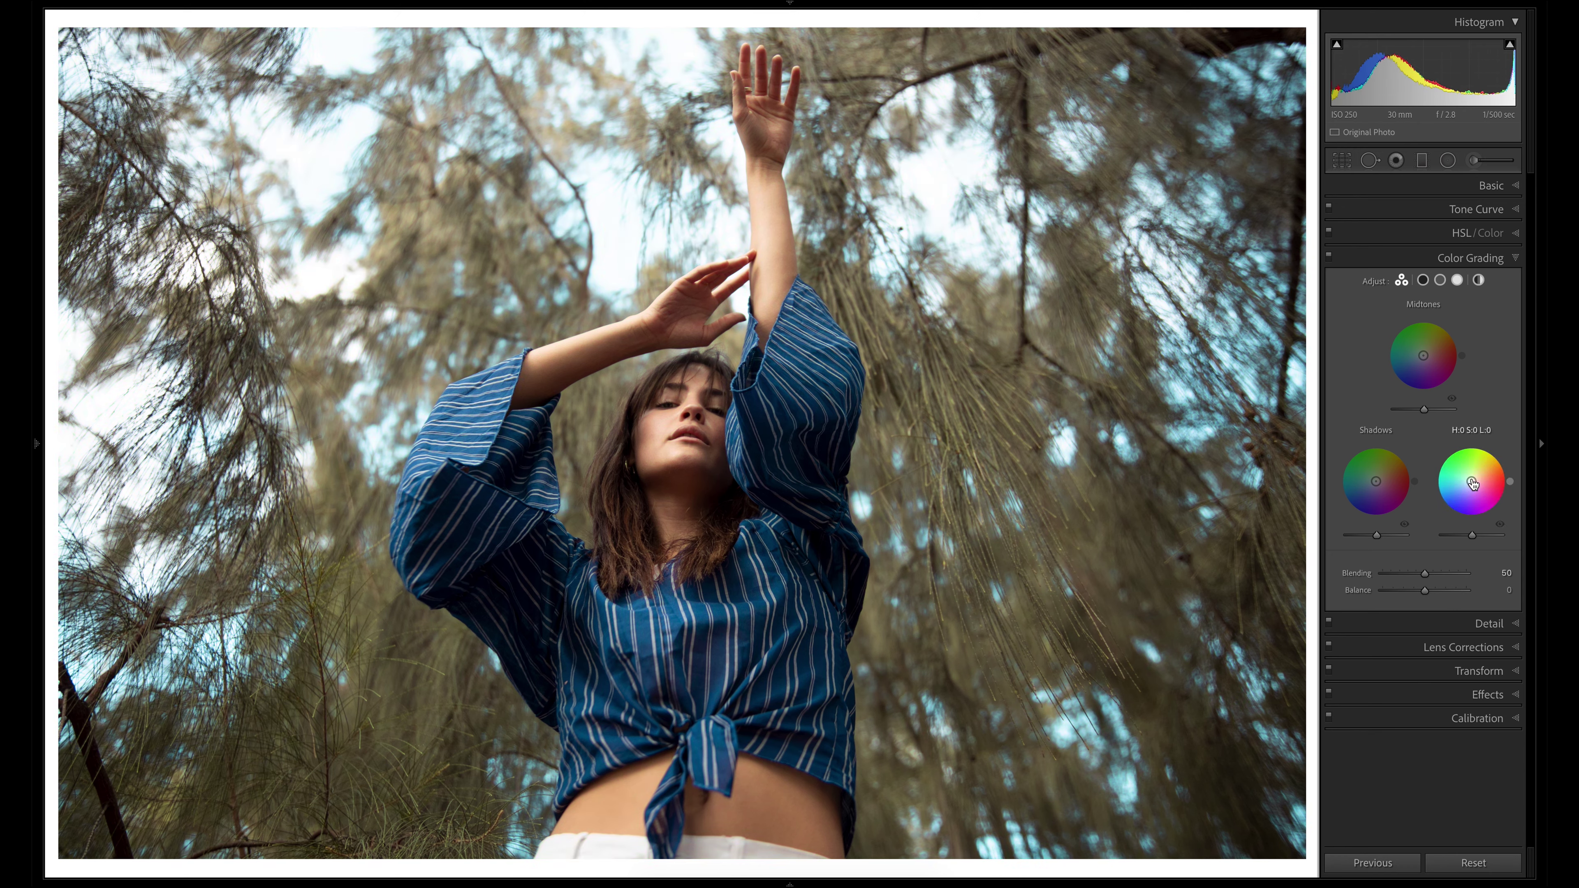
- Tint the Color Grading highlights a subtle warm yellow
drag(1471, 481, 1476, 476)
key(ctrl+z)
drag(1471, 486, 1474, 478)
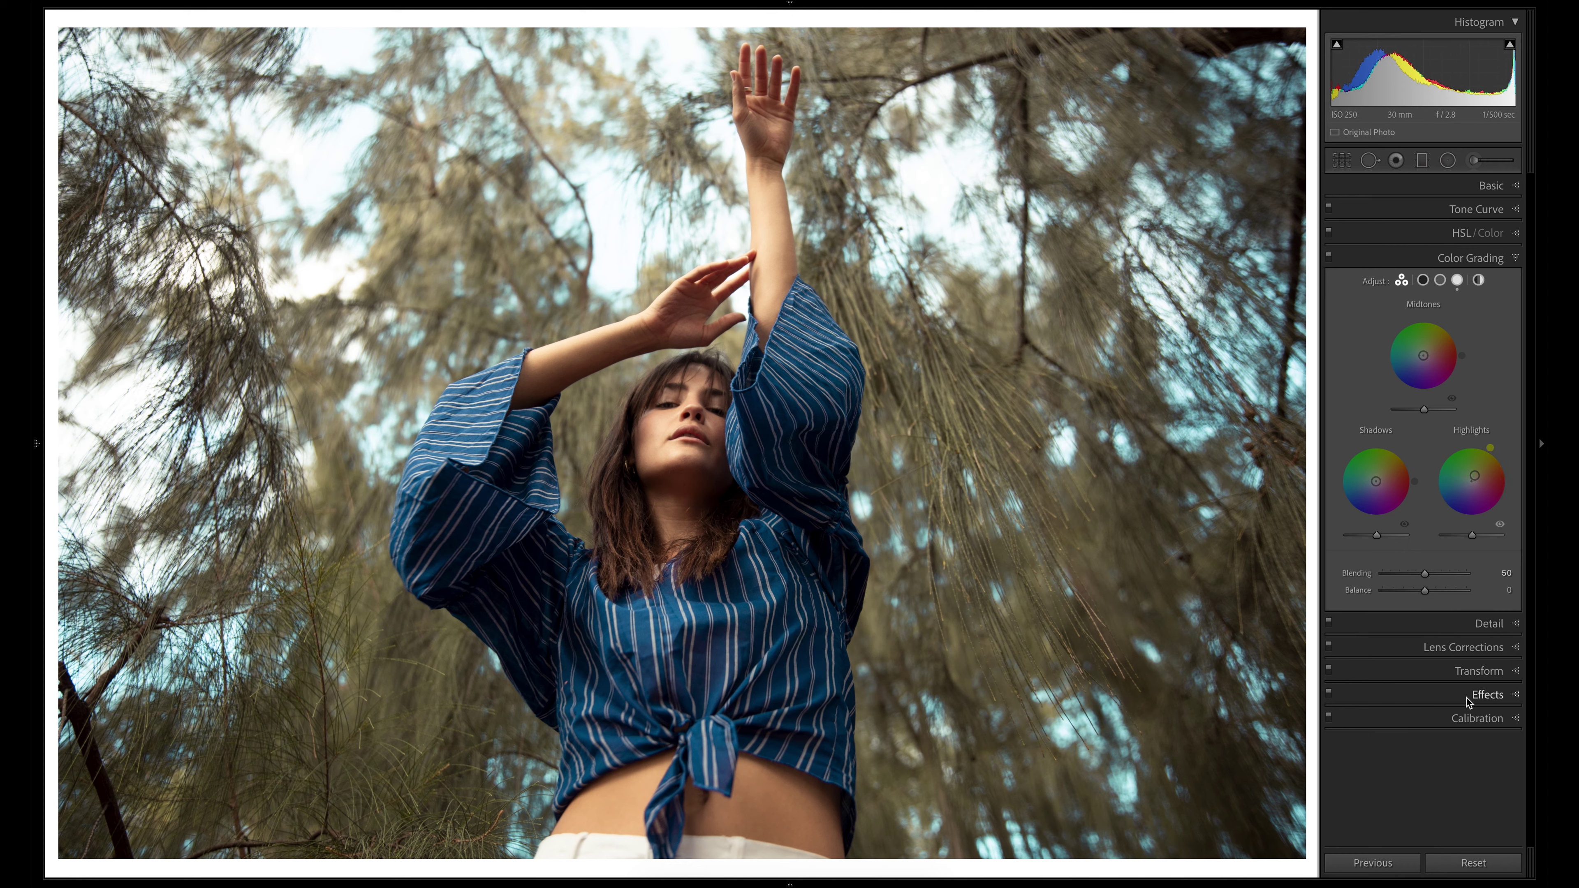
mouse_move(1474, 477)
mouse_down()
mouse_move(1468, 467)
mouse_move(1465, 488)
mouse_move(1482, 478)
mouse_move(1470, 459)
mouse_move(1474, 476)
mouse_up()
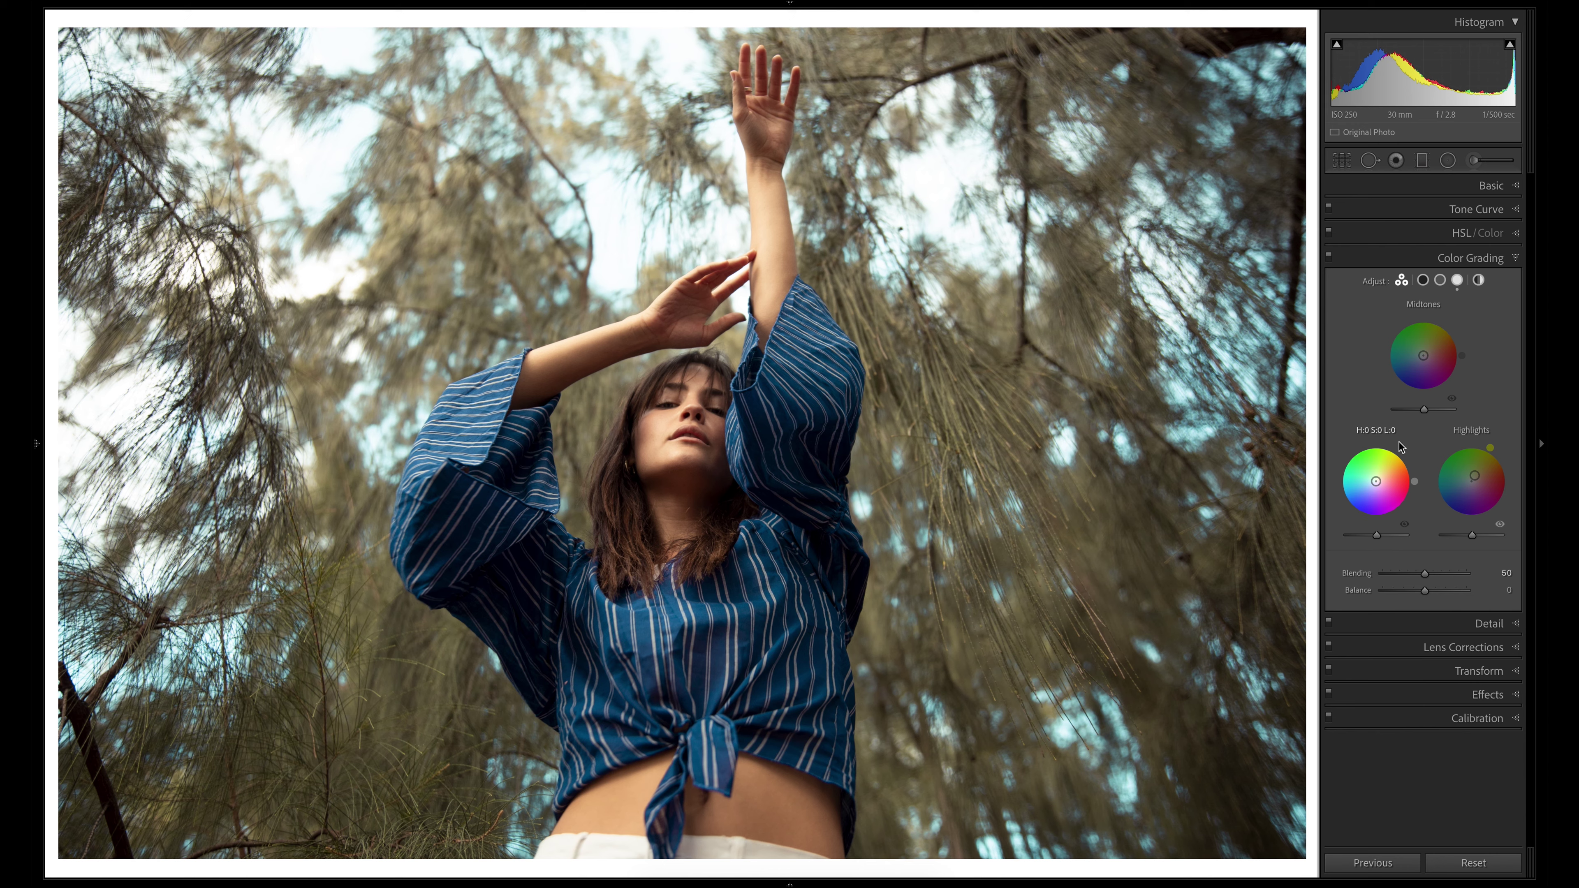
- Tint the shadows yellow with Hue 53 and Saturation 7, and compare before and after by undoing and redoing the change
drag(1377, 484, 1378, 480)
key(ctrl+z)
key(ctrl+shift+z)
key(ctrl+z)
key(ctrl+shift+z)
key(ctrl+z)
key(ctrl+shift+z)
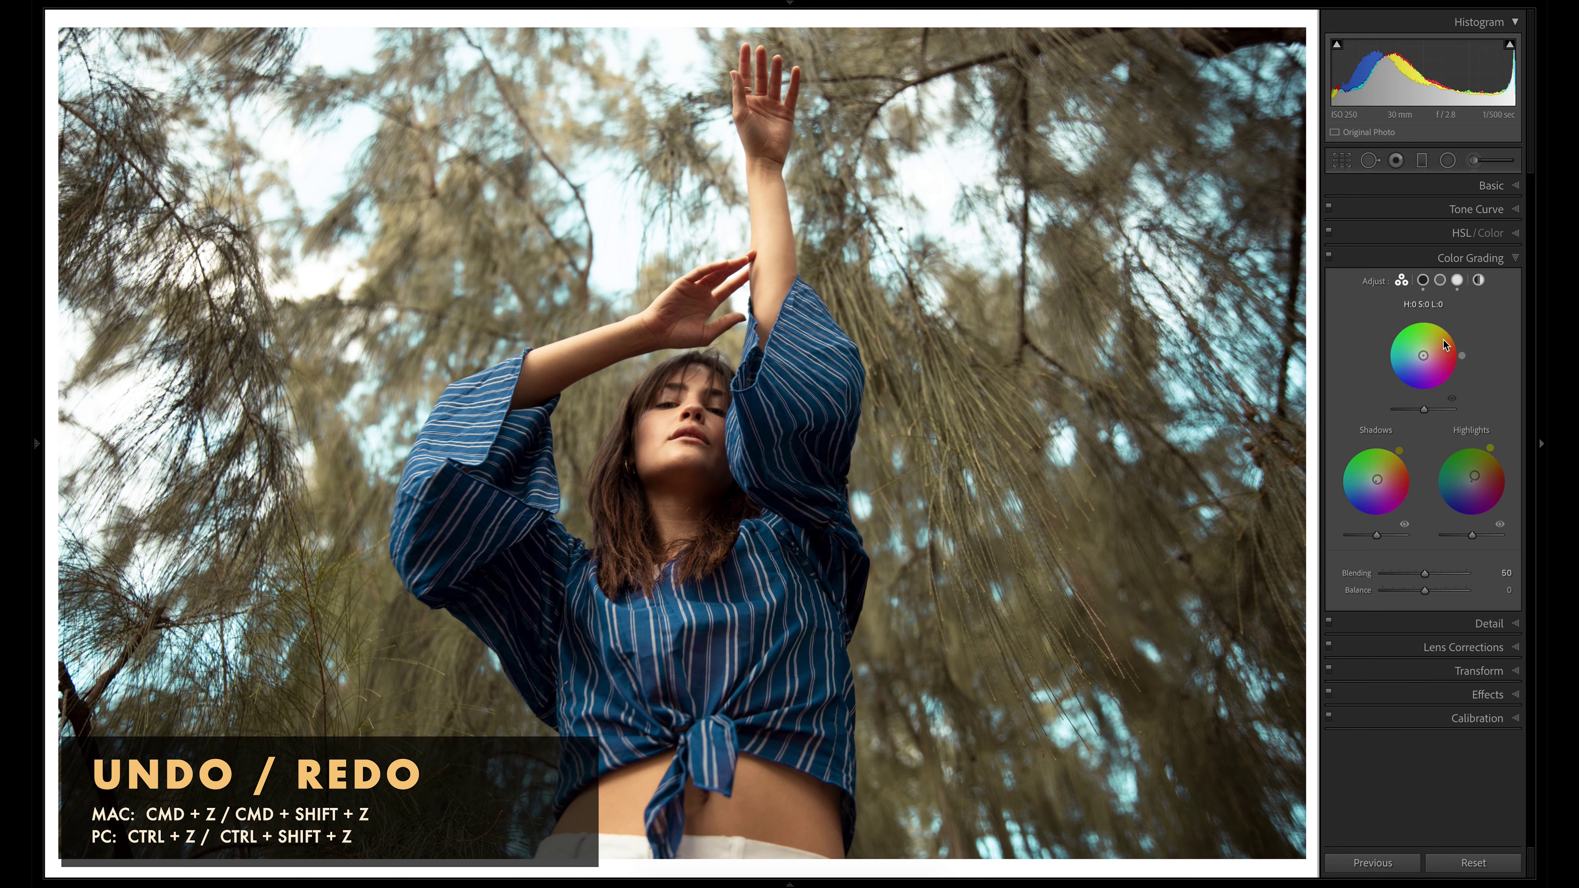
- Replace the midtone tint with a subtle orange of Hue 32 and Saturation 7, and compare the photo without and with color grading
key(ctrl+z)
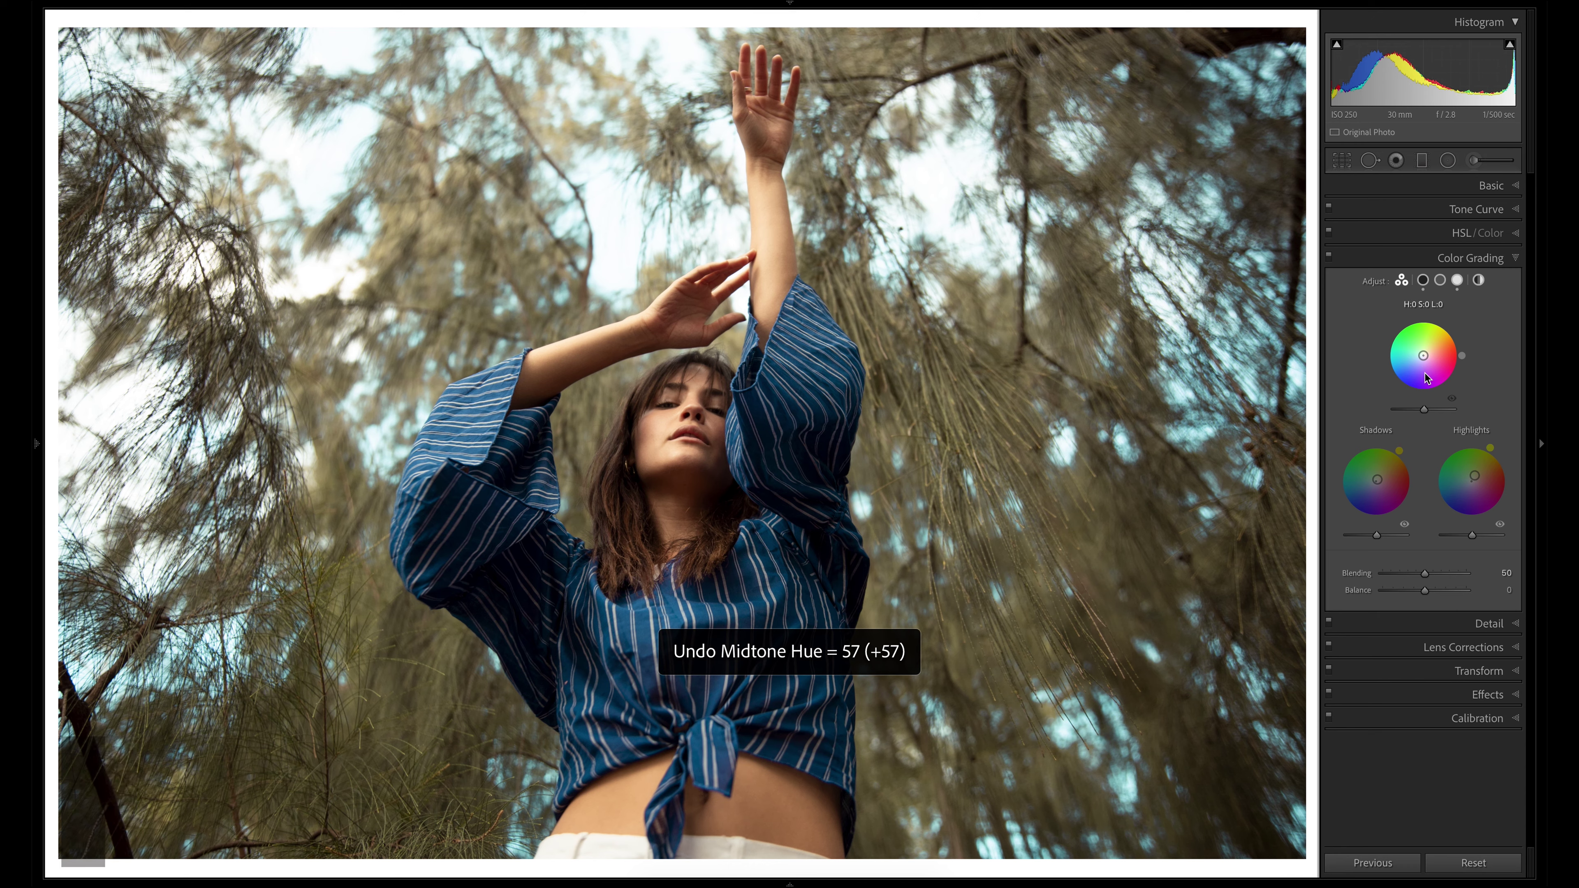
drag(1423, 356, 1426, 355)
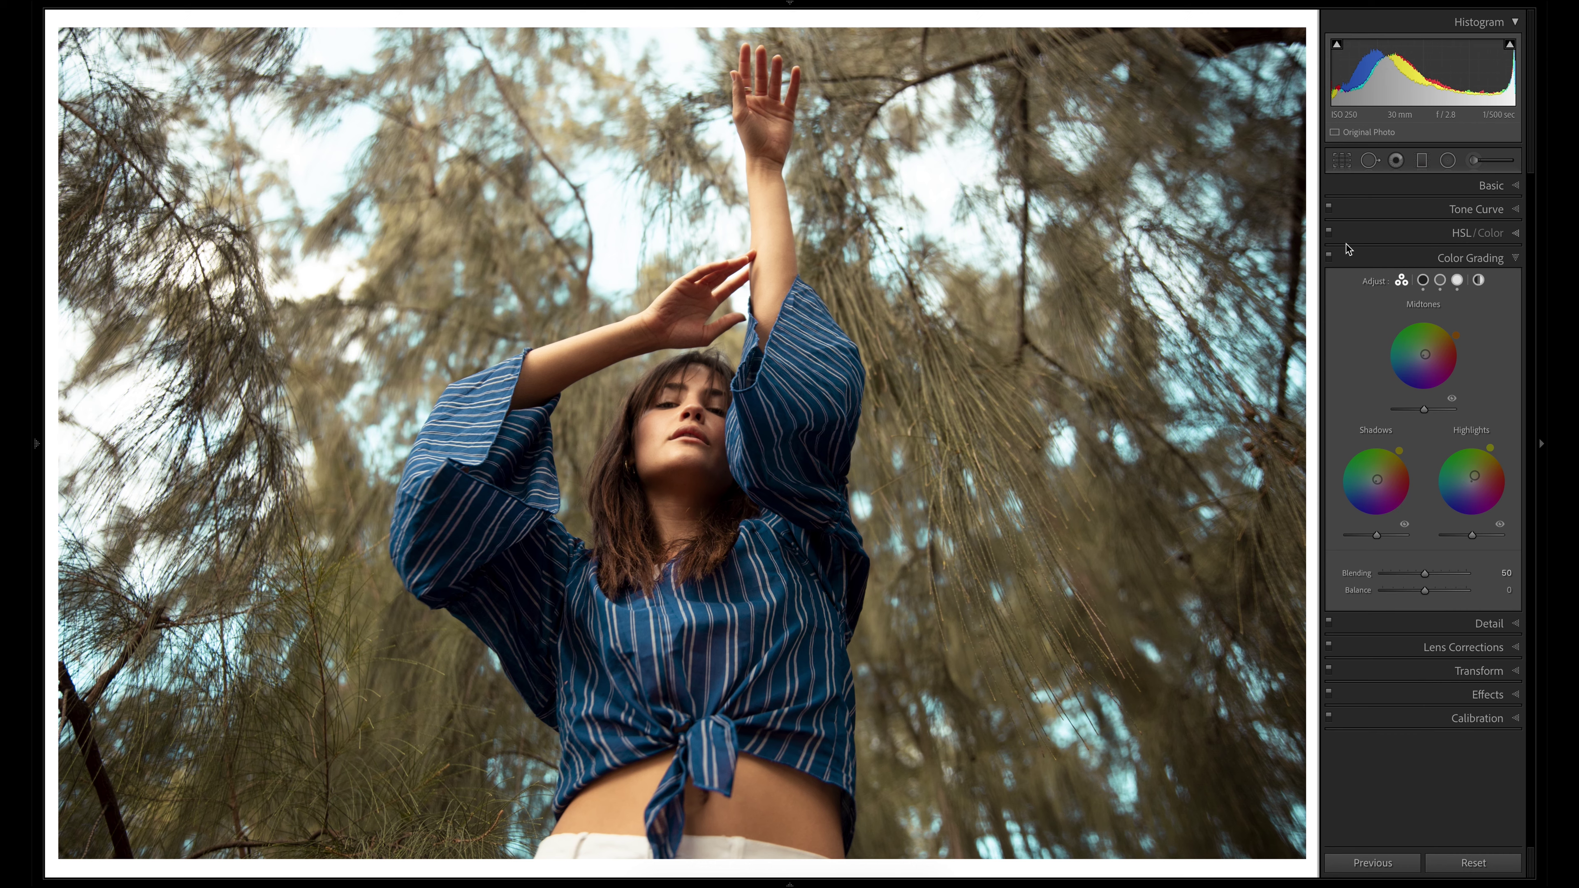
click(1330, 257)
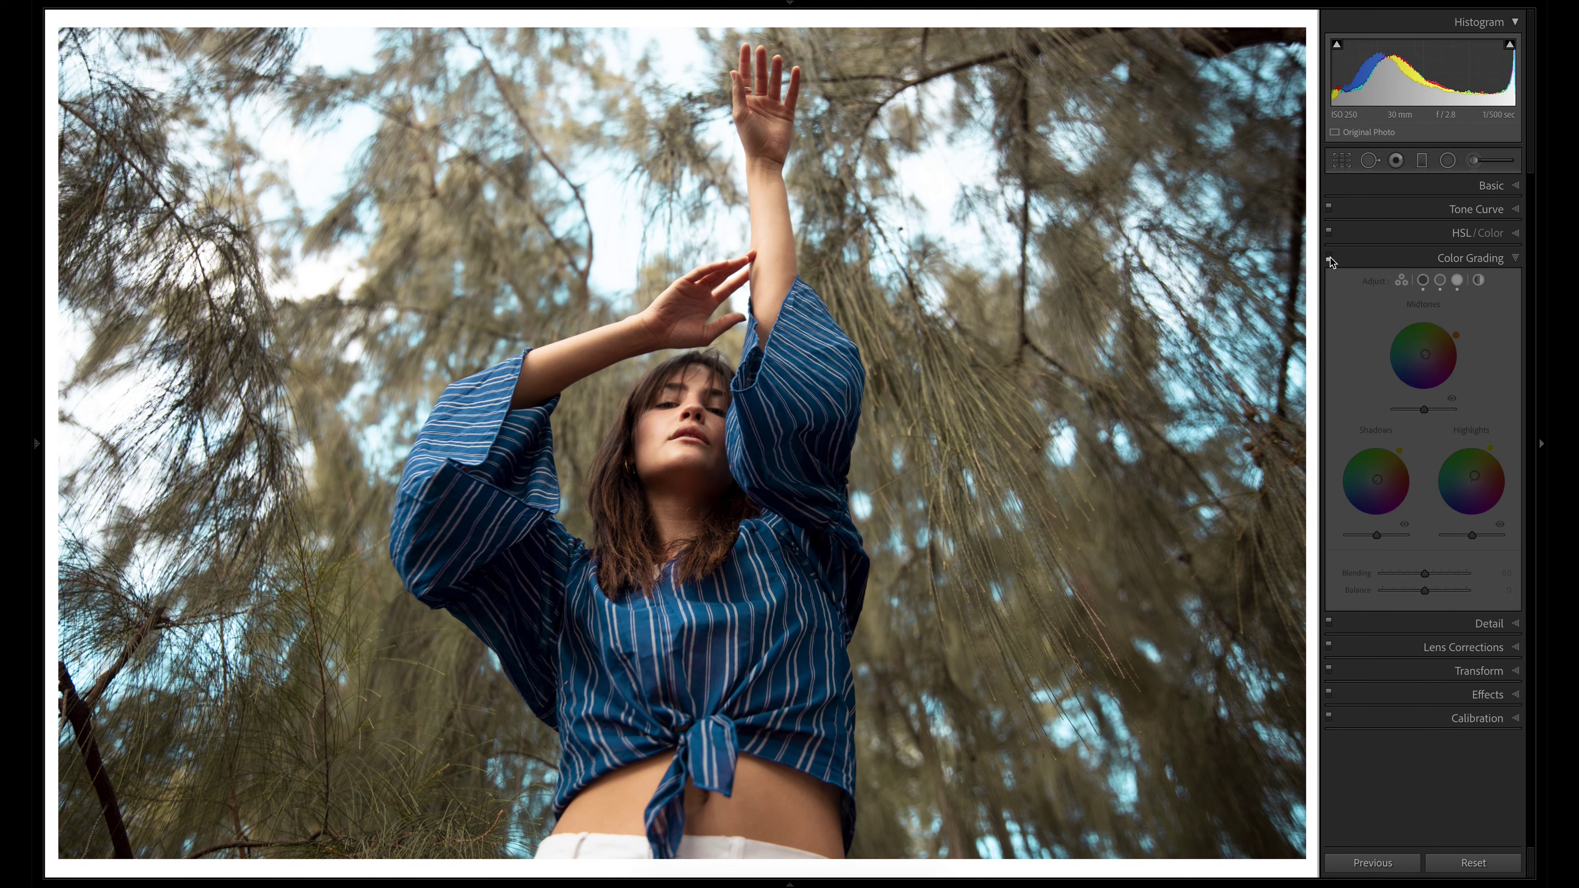
click(1330, 257)
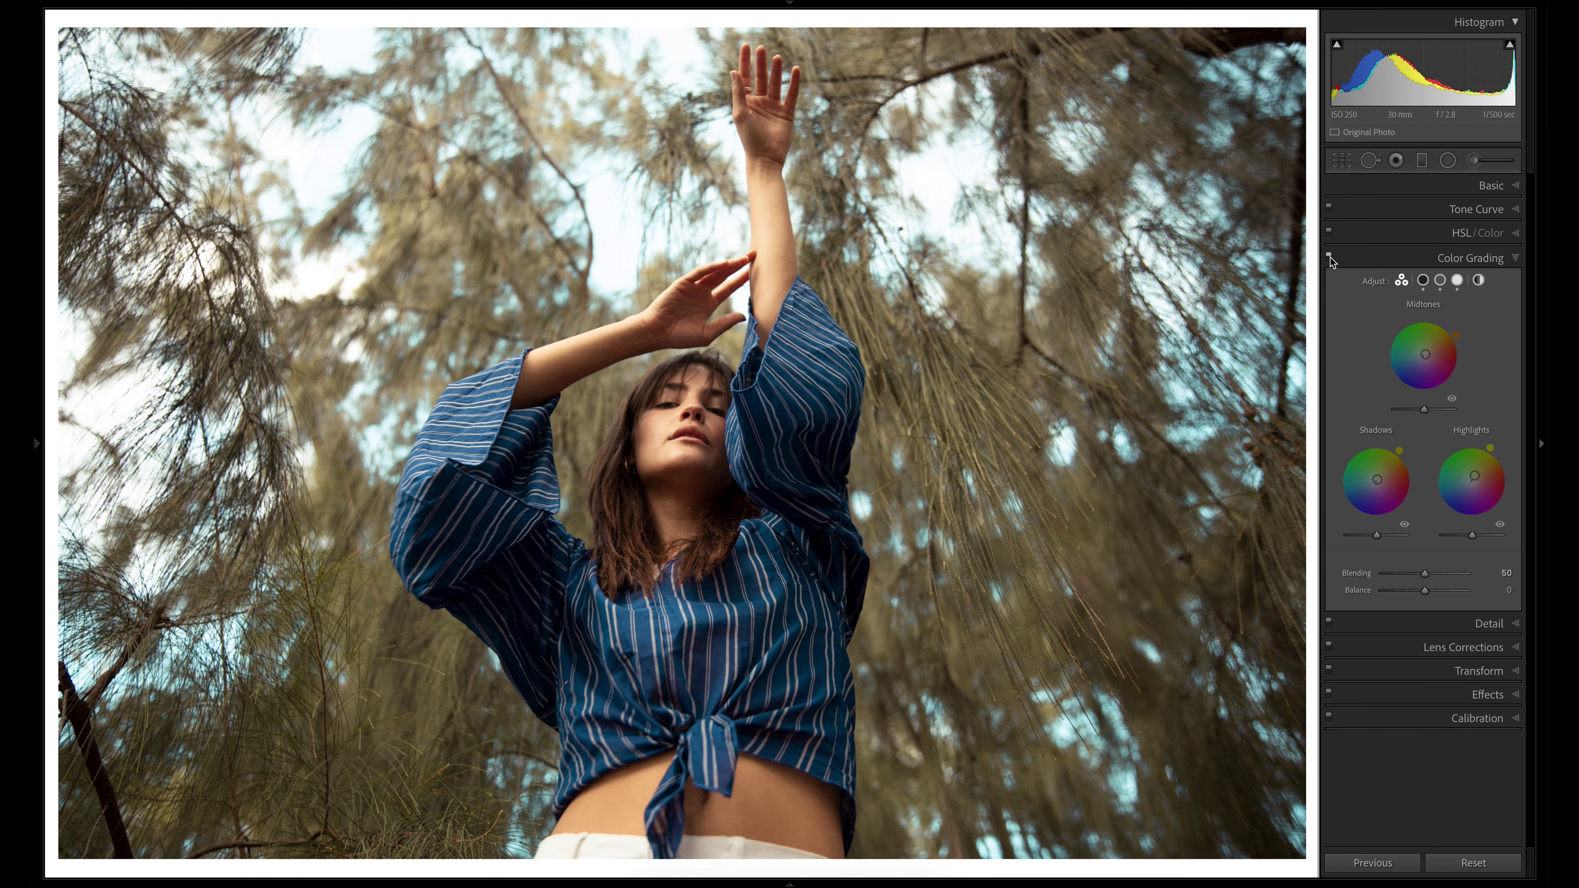
click(1330, 257)
click(1330, 257)
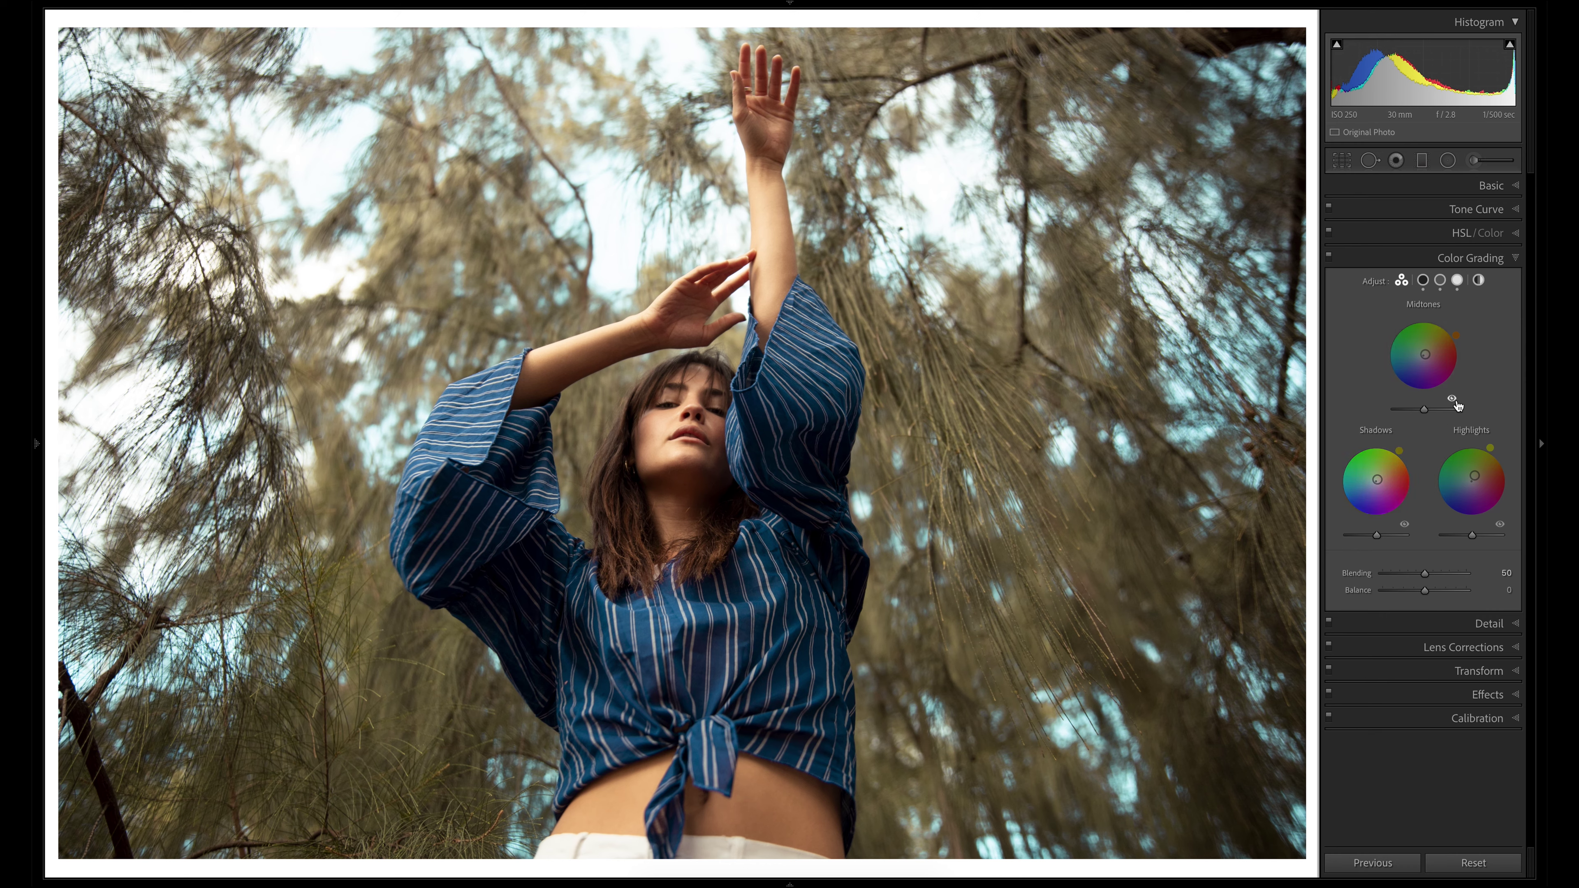
- Raise the Color Grading luminance of the midtones to about +20 and the shadows to +1, and slightly lower the highlights
drag(1423, 411, 1429, 413)
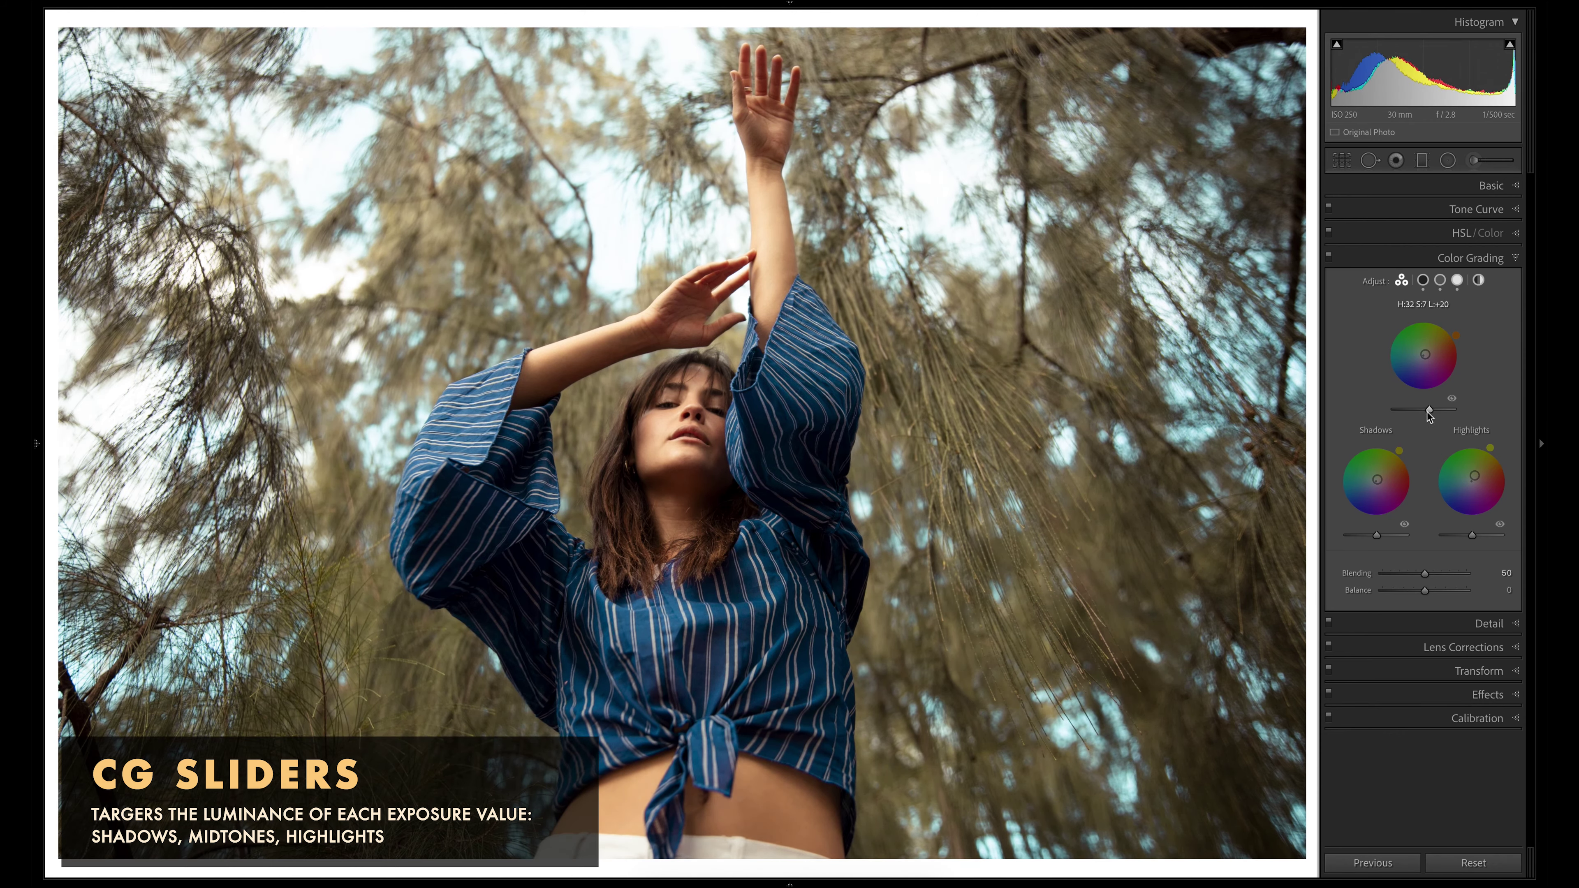
drag(1470, 536, 1478, 535)
key(ctrl+z)
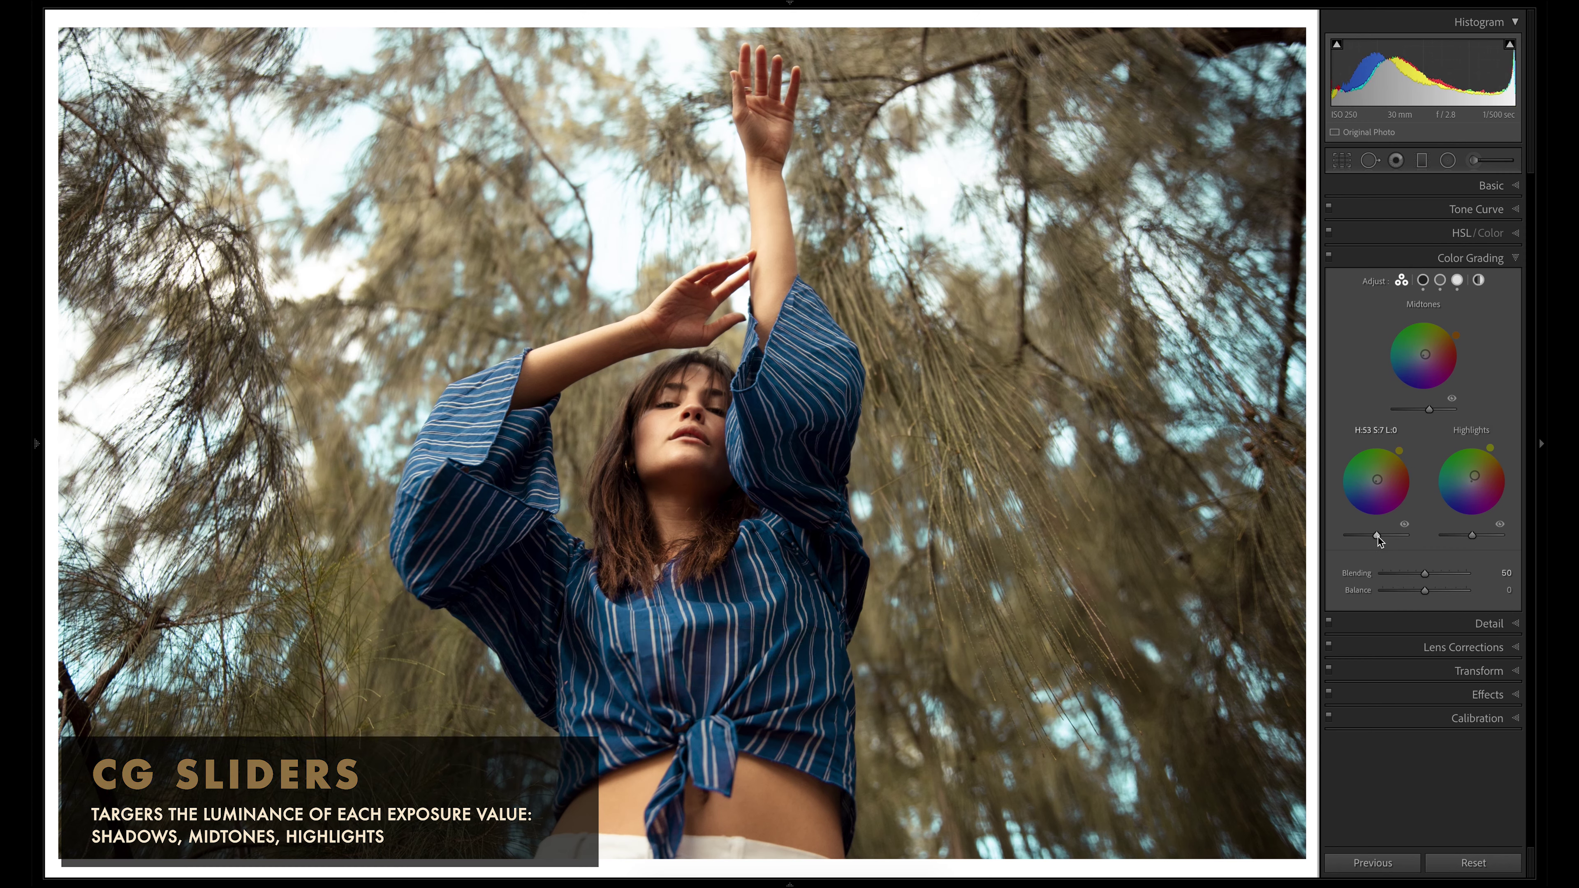
drag(1374, 538, 1469, 538)
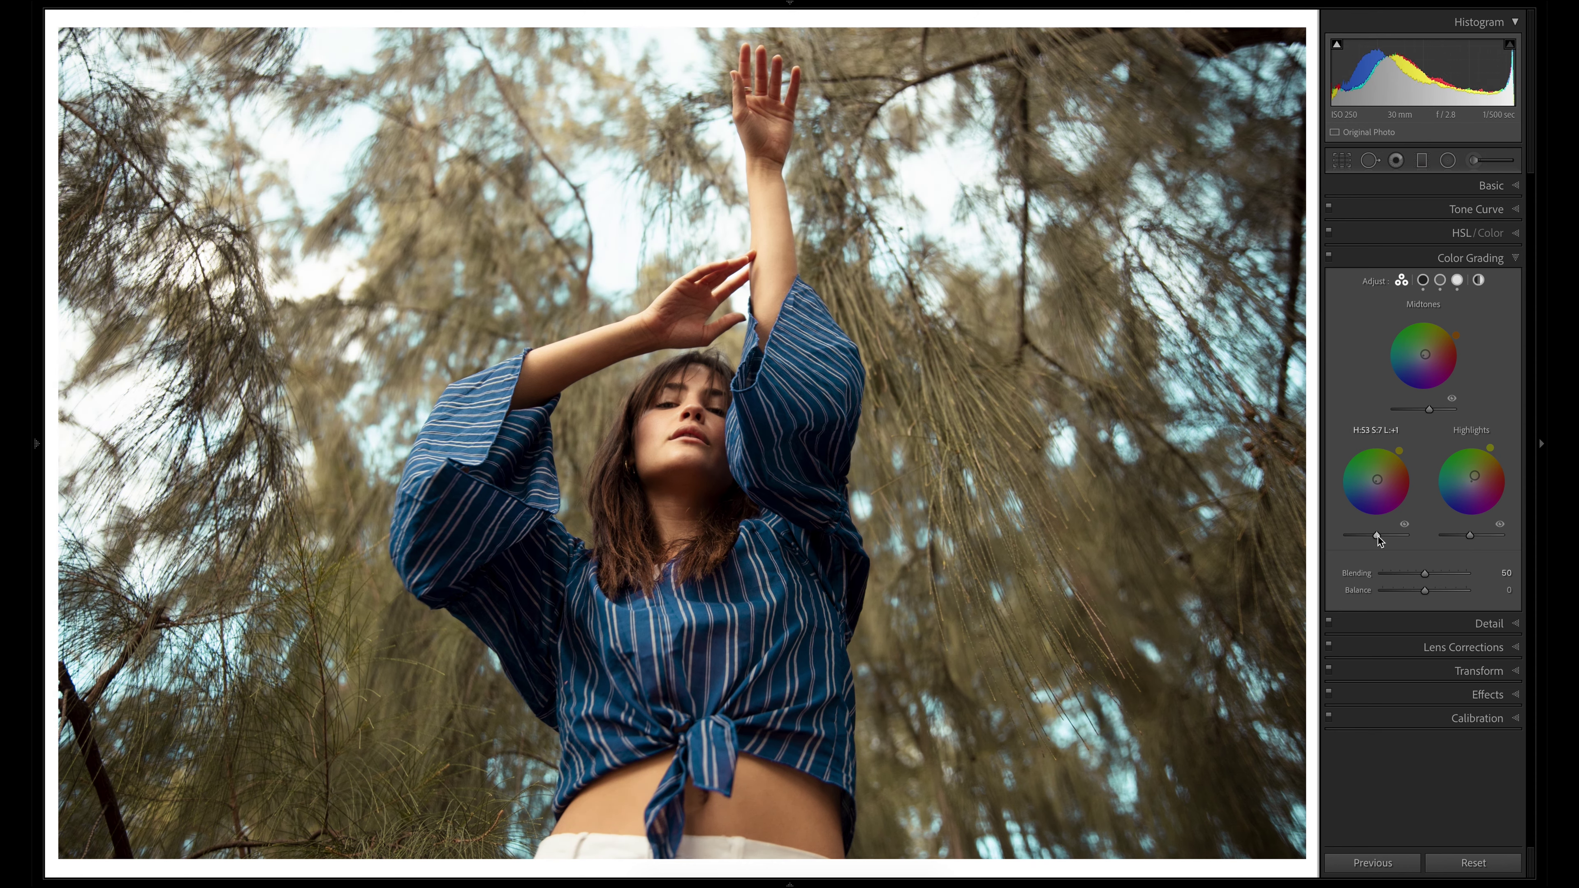
drag(1428, 410, 1430, 411)
- Try changing the Color Grading Blending and a Balance of −20, and undo the Balance change
drag(1442, 575, 1415, 591)
double_click(1415, 573)
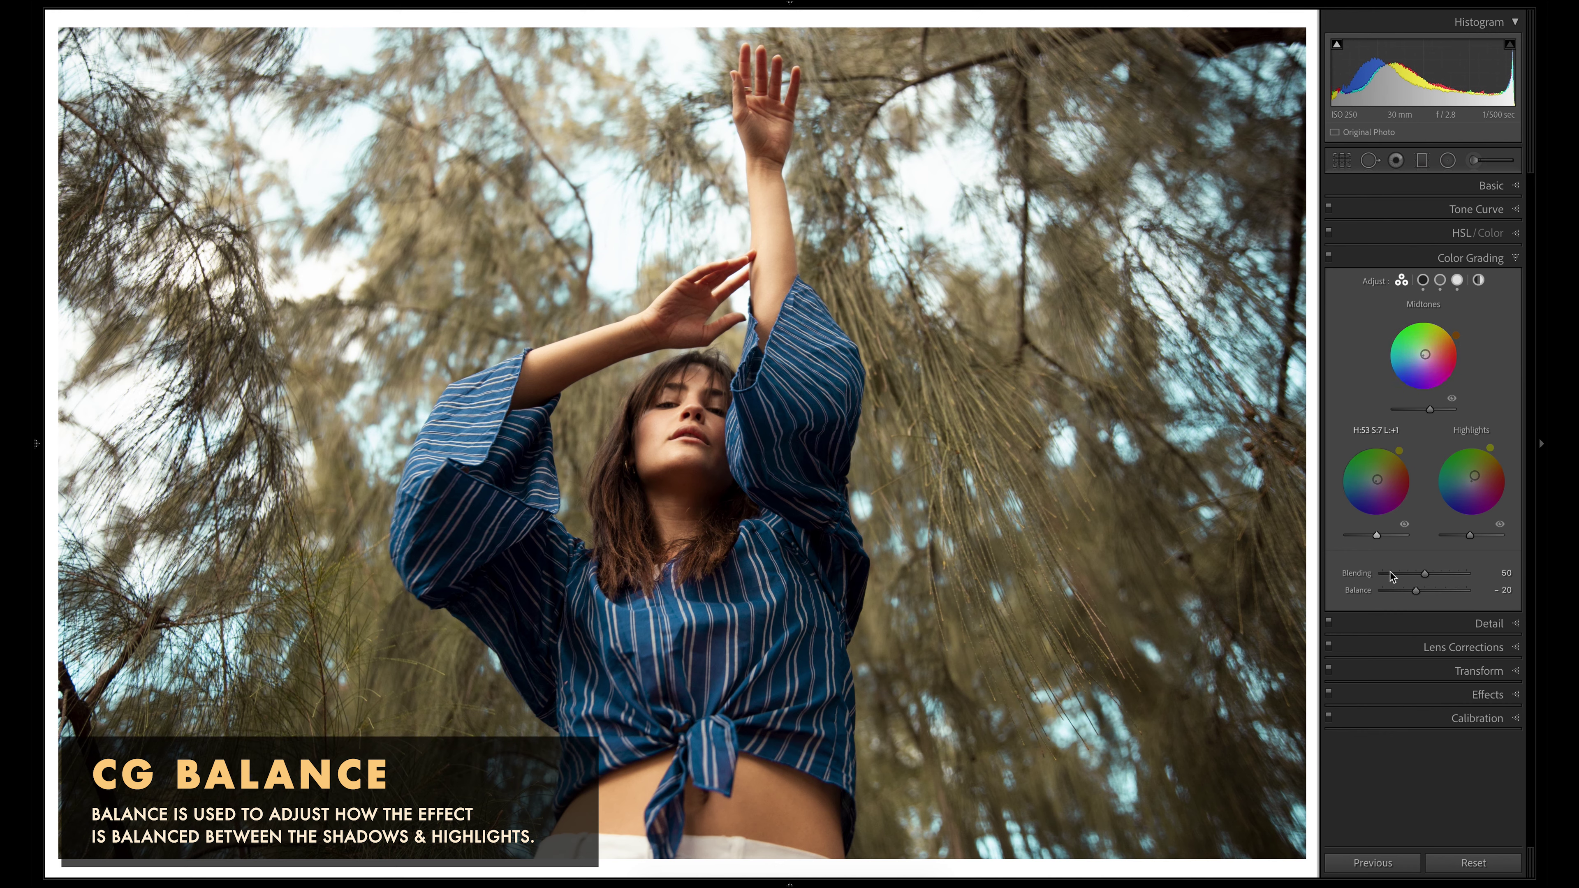
key(ctrl+z)
- Tint the shadows blue, and test the Color Grading Balance at −44 and +50
drag(1377, 480, 1369, 487)
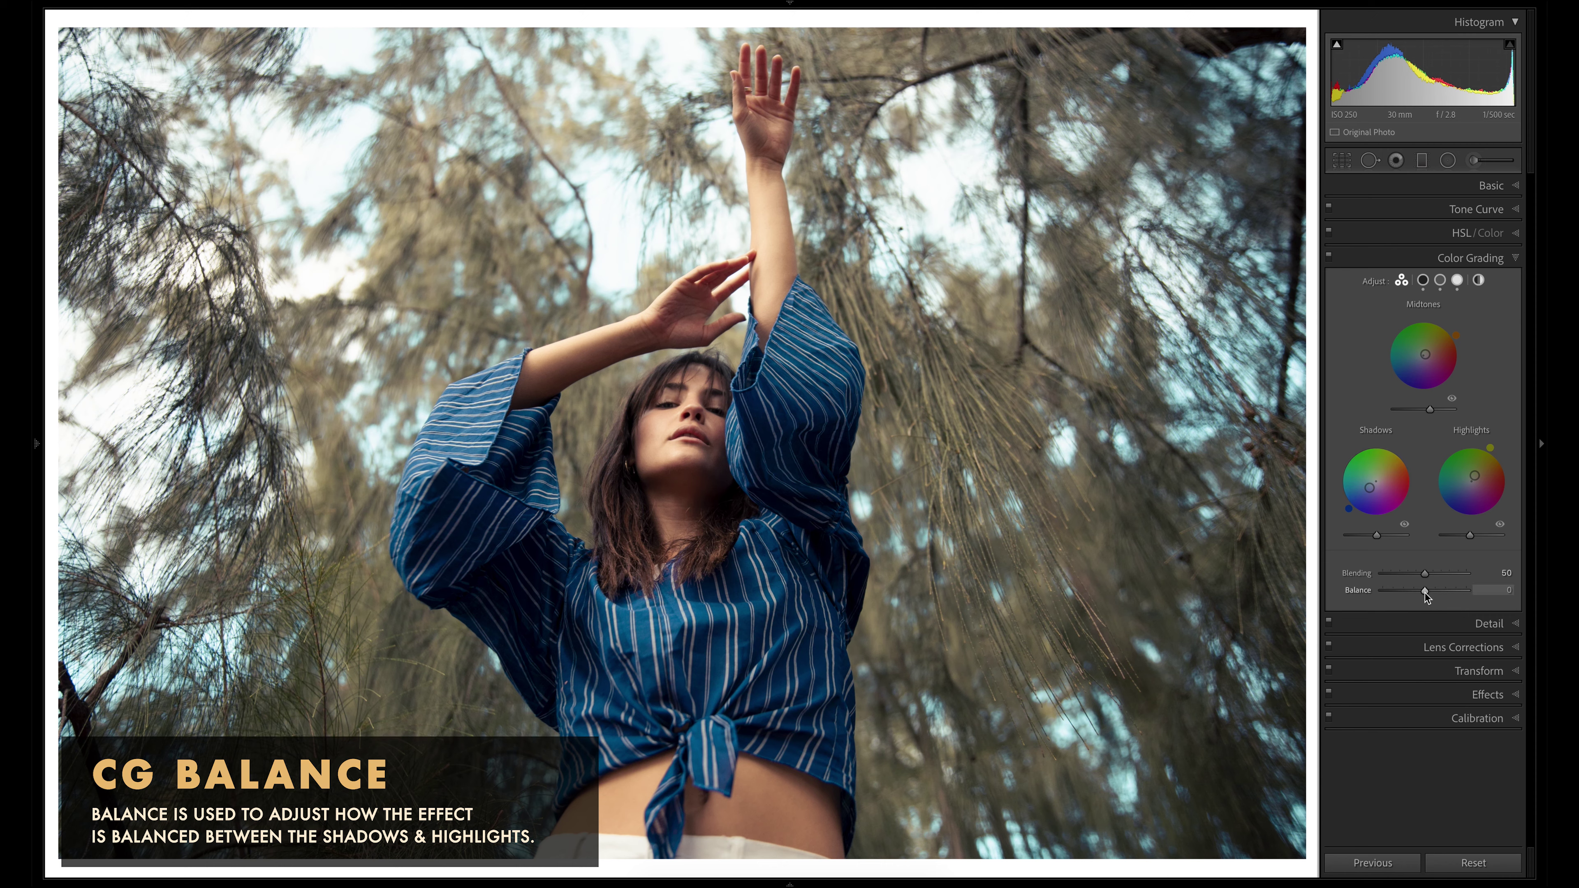
drag(1425, 593, 1406, 592)
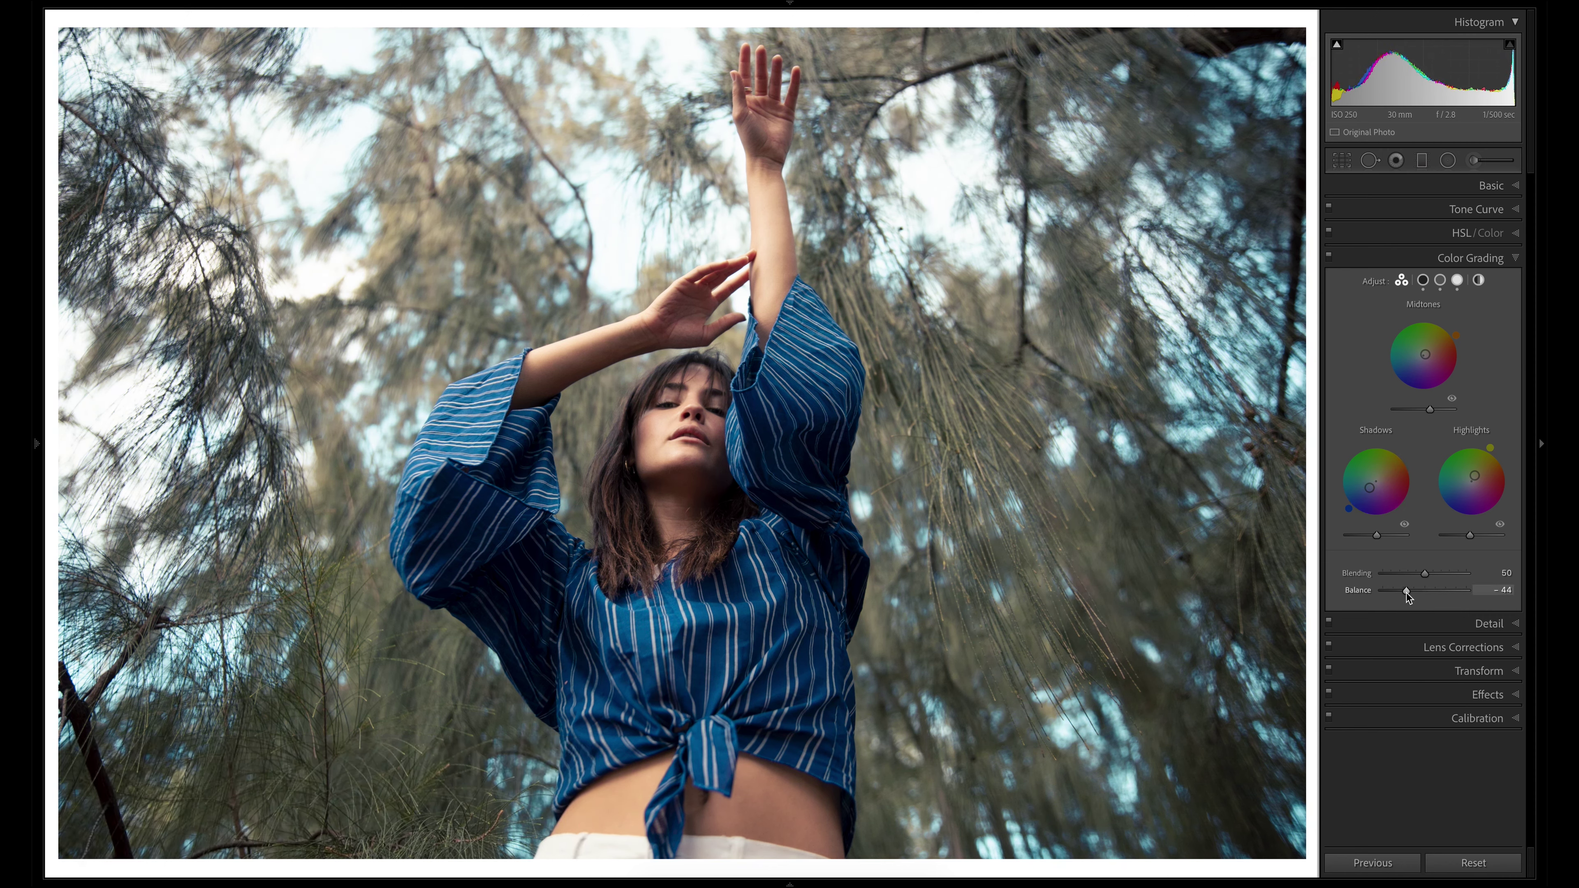
drag(1407, 592, 1446, 595)
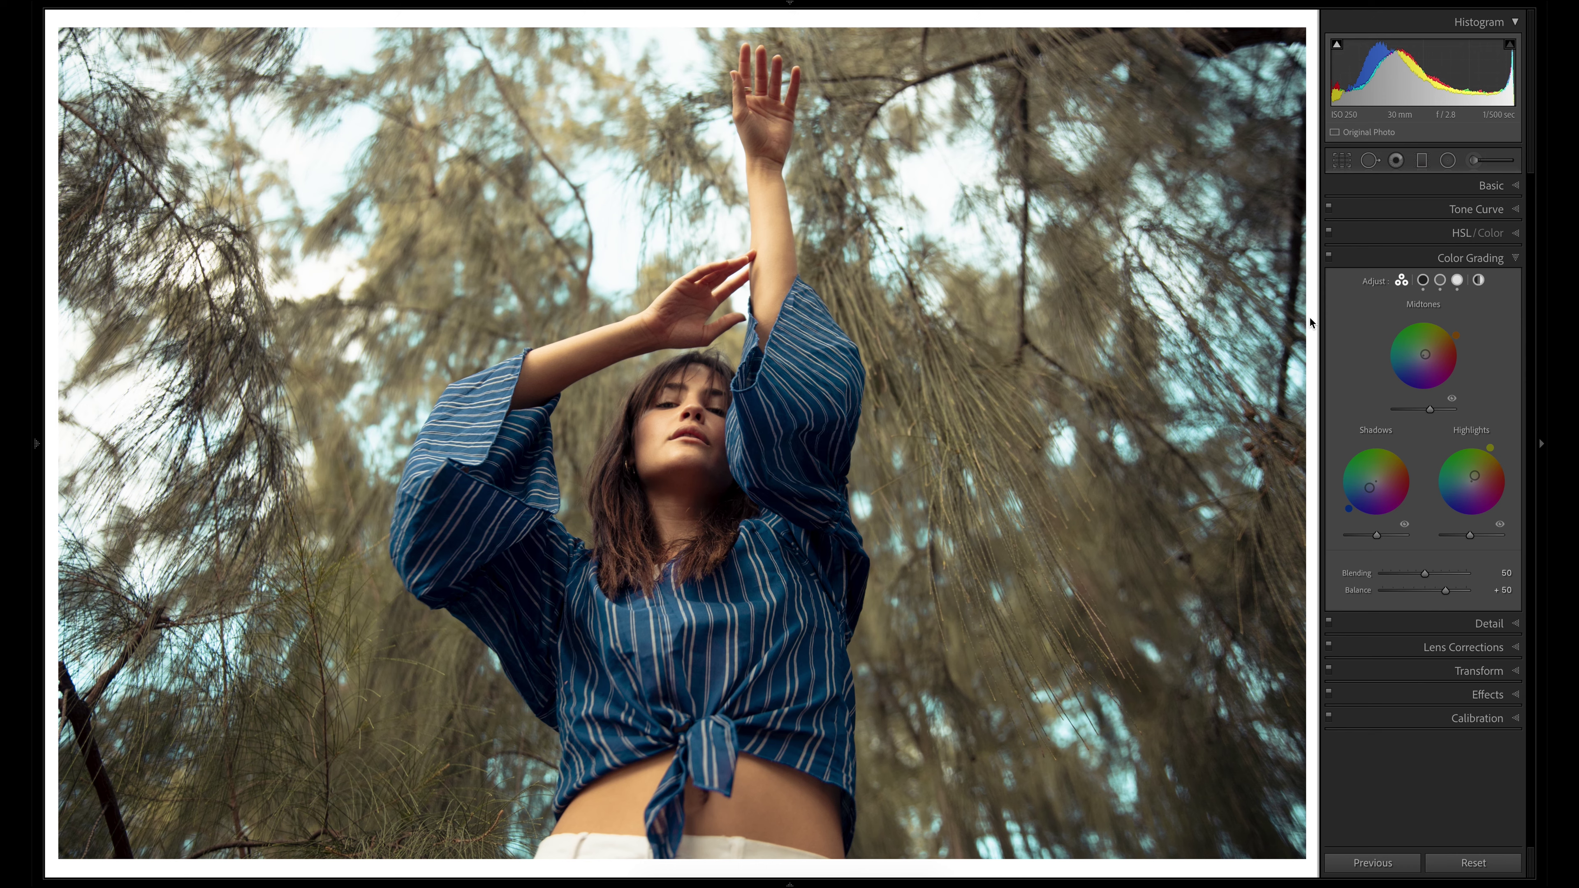
- Set the Color Grading Balance to −23 with a subtle yellow shadow tint, and compare the photo without and with the grading
key(ctrl+z)
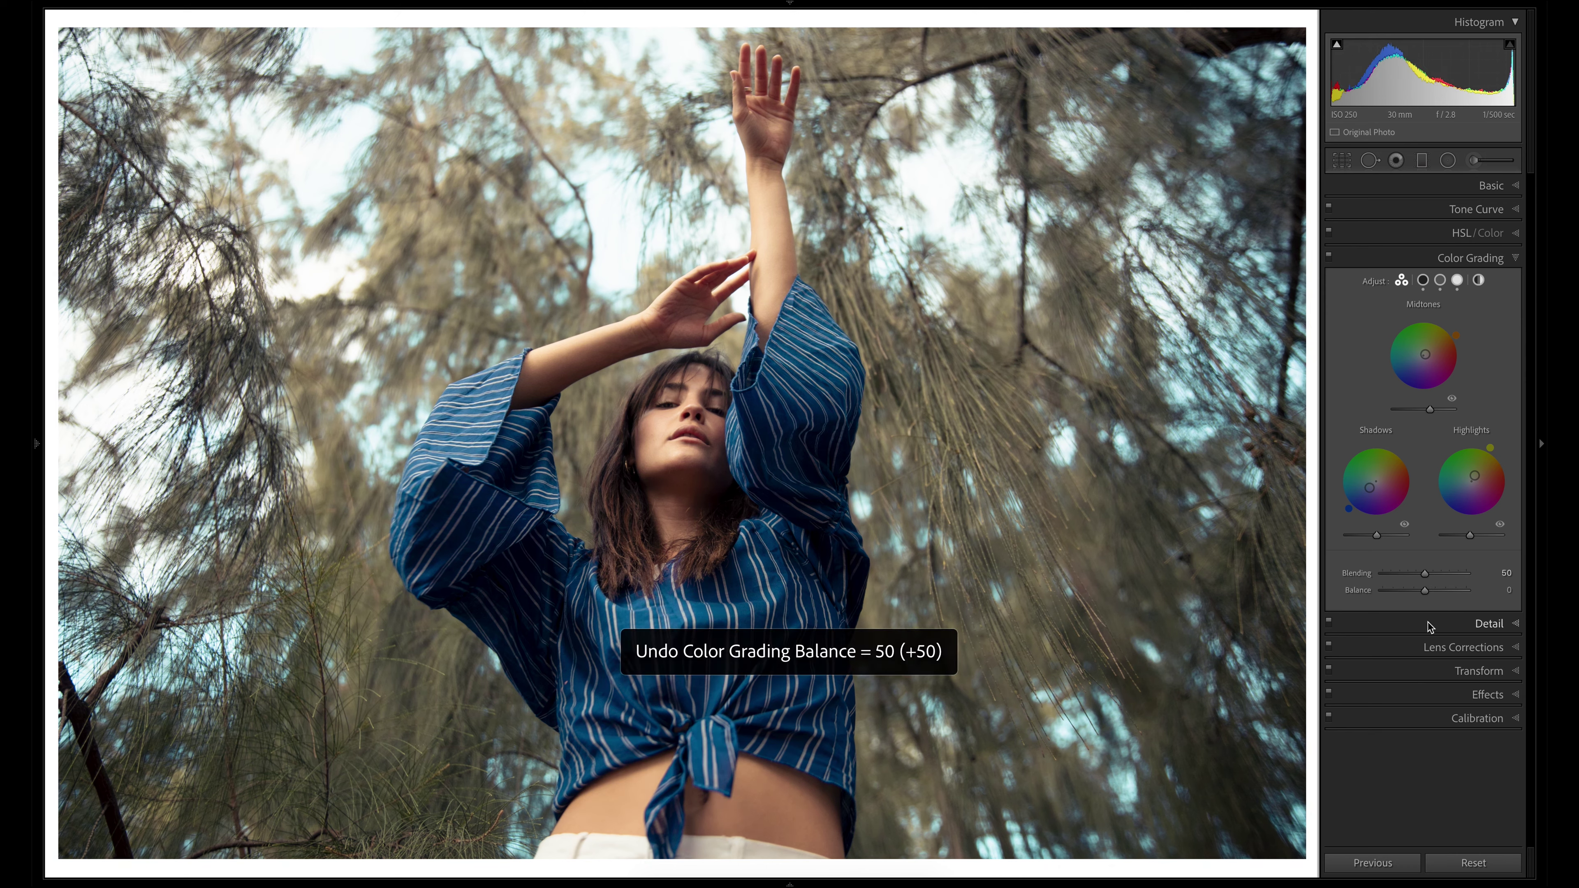
mouse_move(1420, 591)
mouse_down()
mouse_move(1400, 594)
mouse_move(1433, 594)
mouse_move(1399, 599)
mouse_move(1416, 596)
mouse_up()
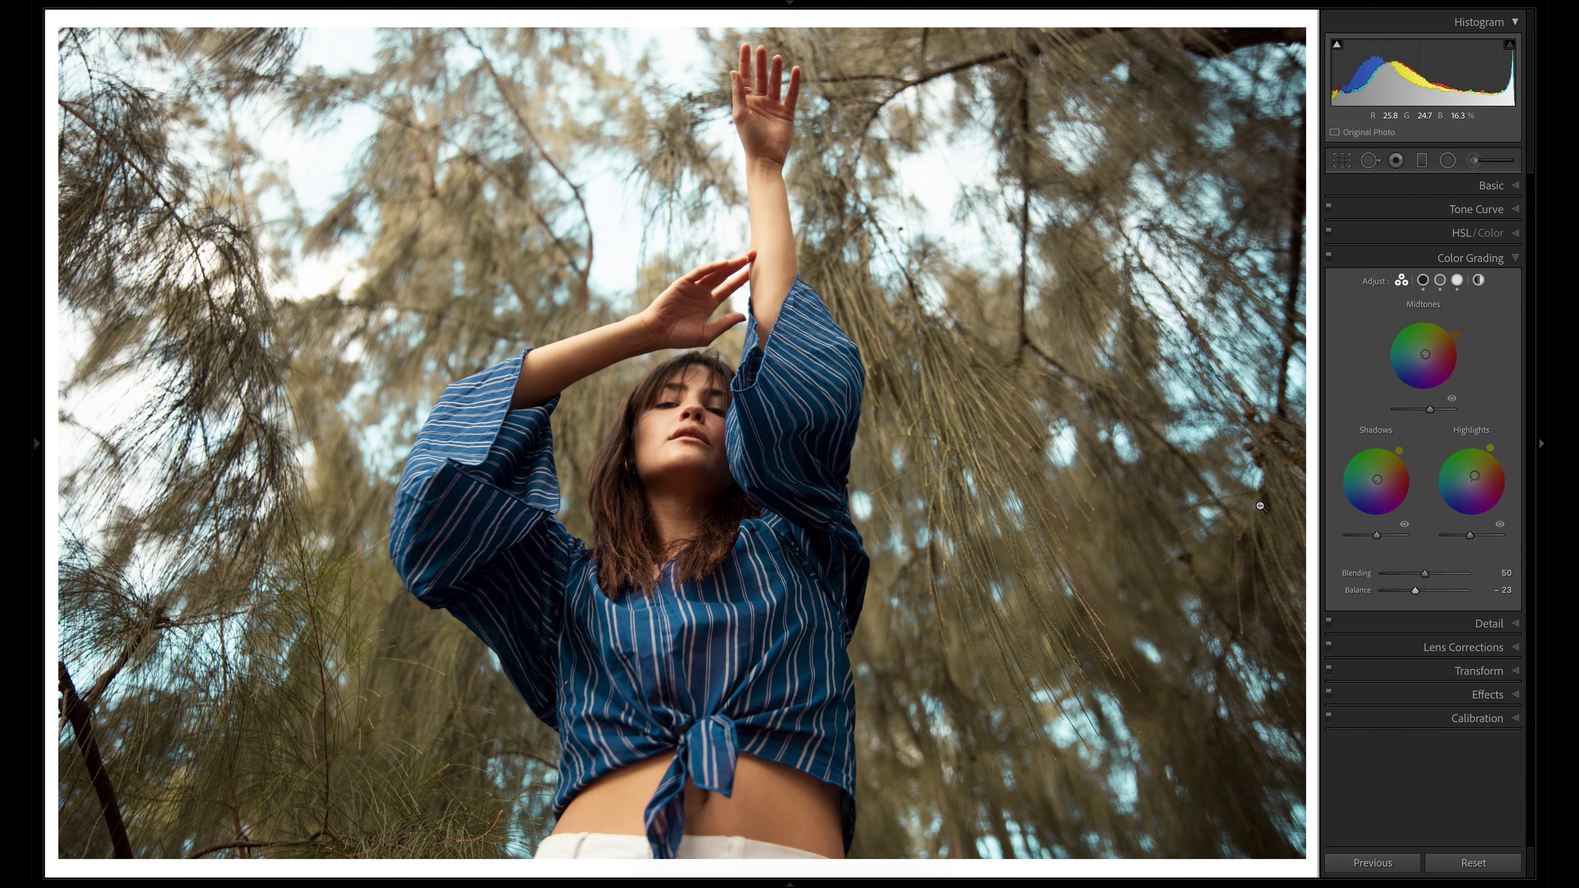
click(1327, 255)
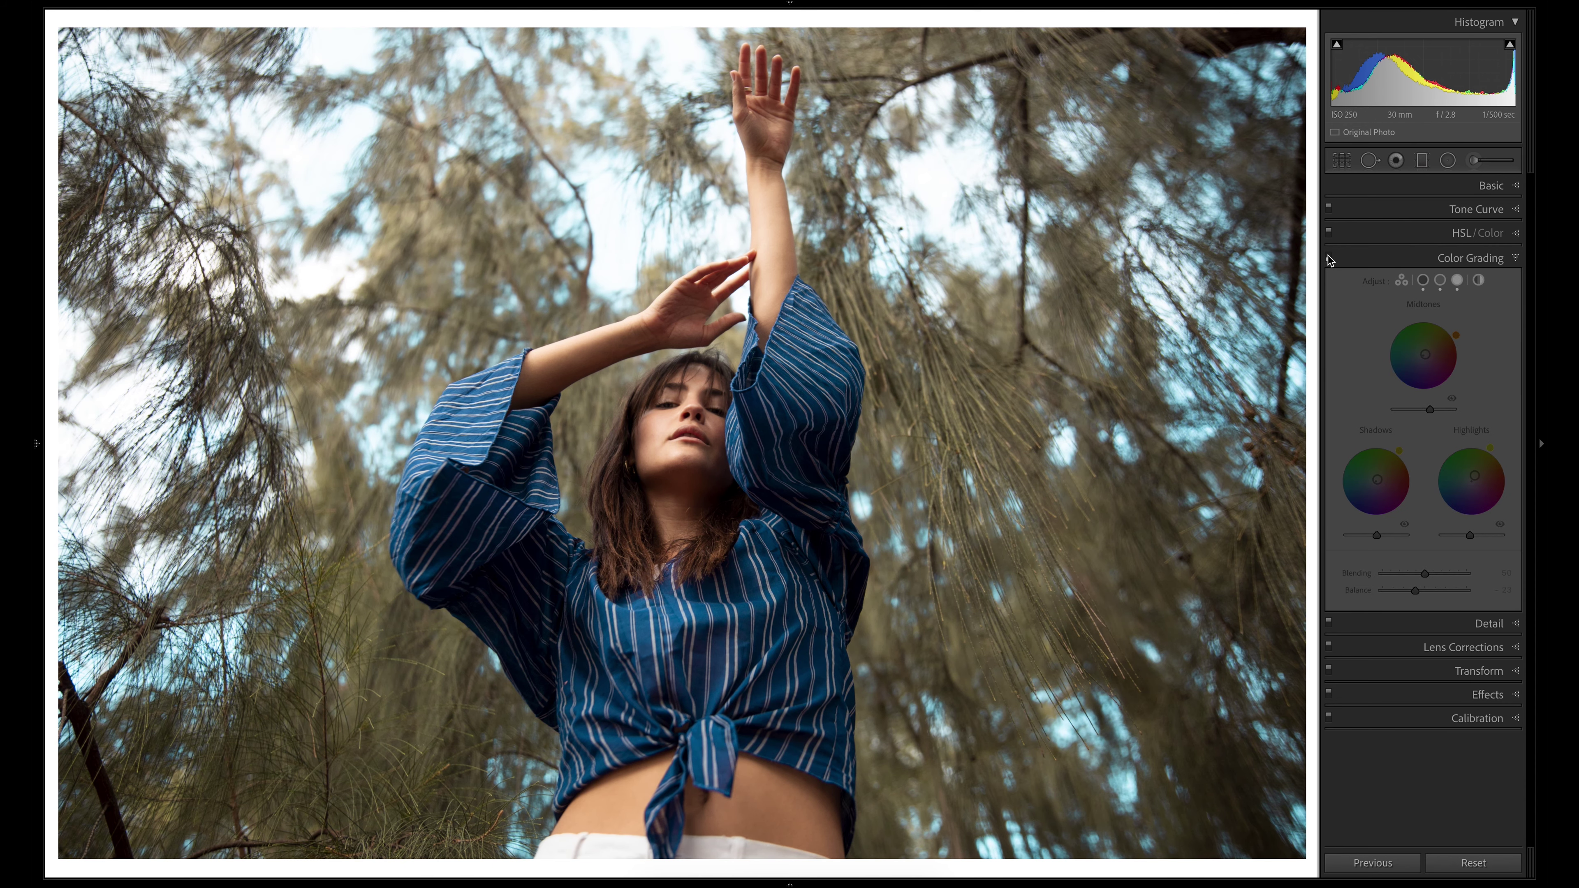
click(1328, 256)
click(1327, 256)
click(1328, 256)
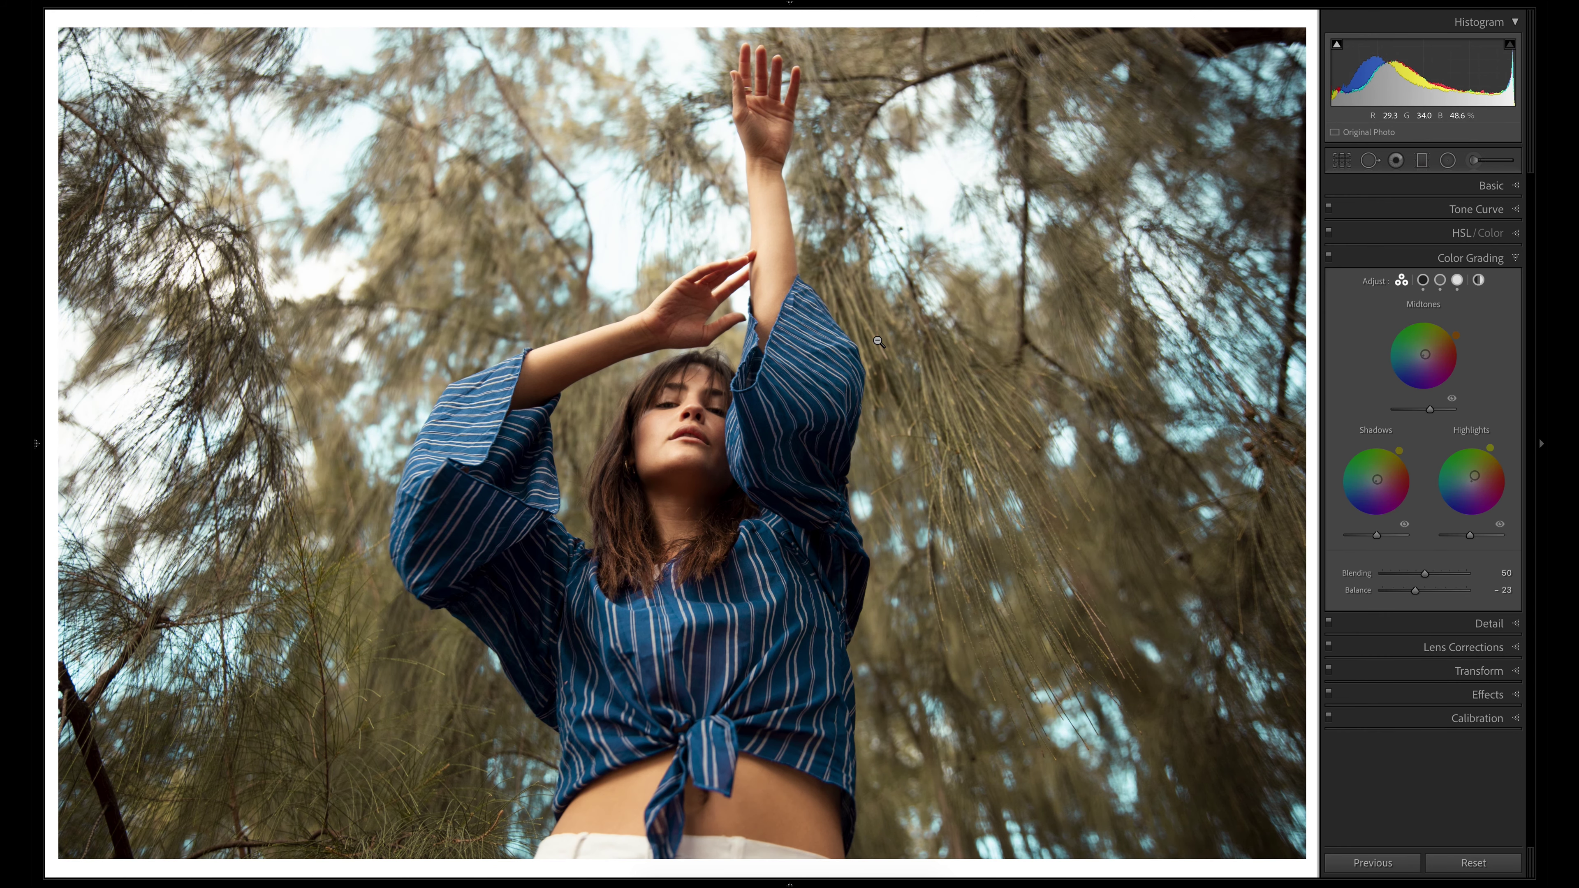
- Brighten the photo in the Basic adjustments by setting Exposure to +0.75 and Shadows to +51
click(878, 341)
click(877, 340)
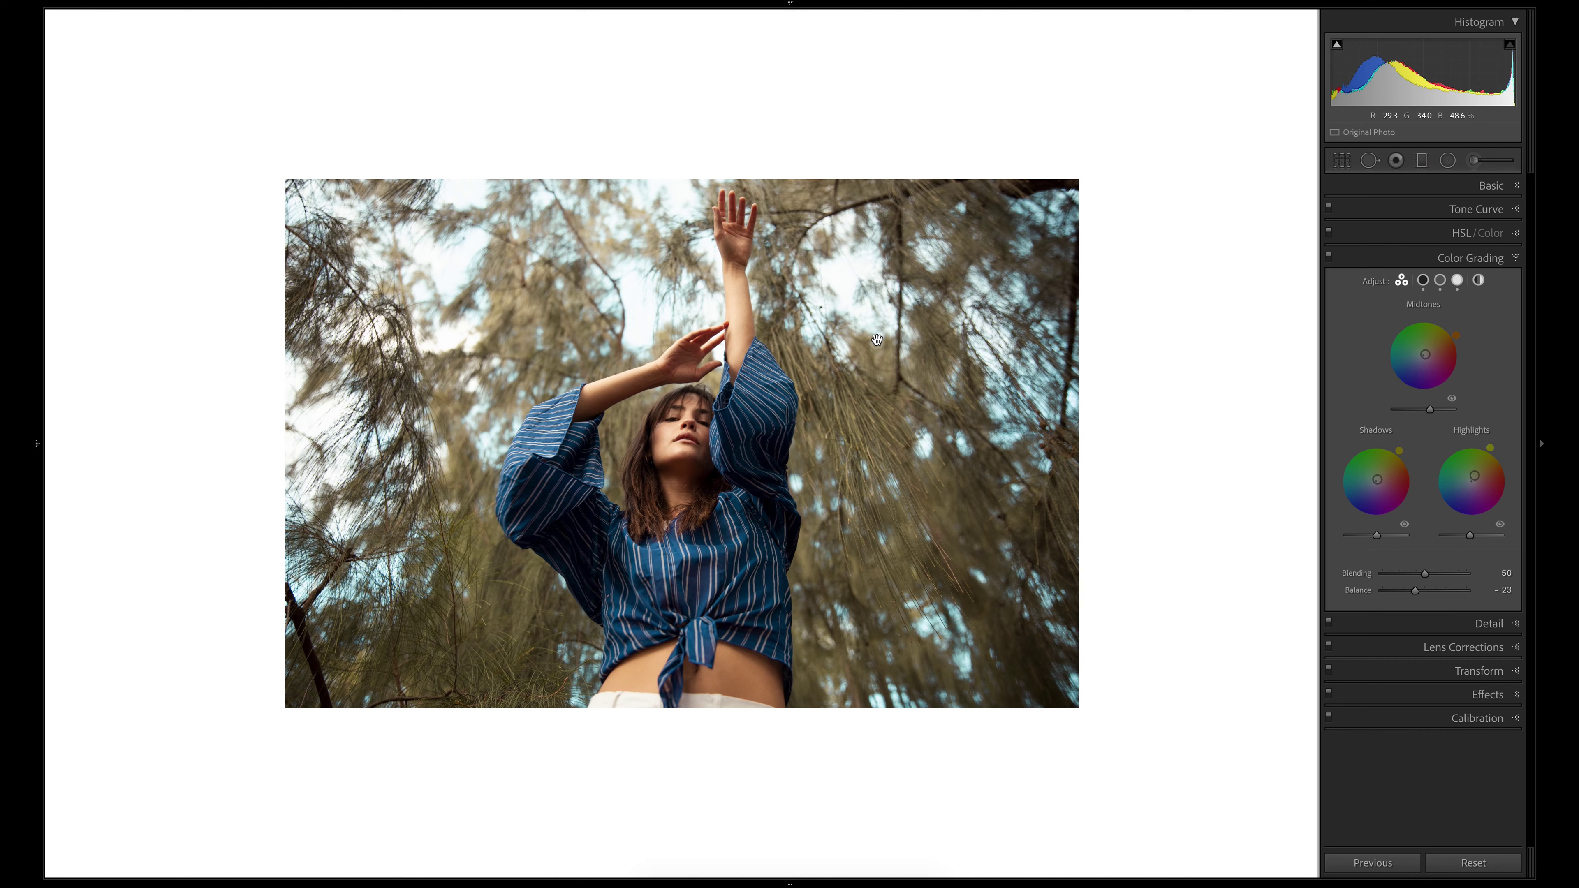
click(1488, 189)
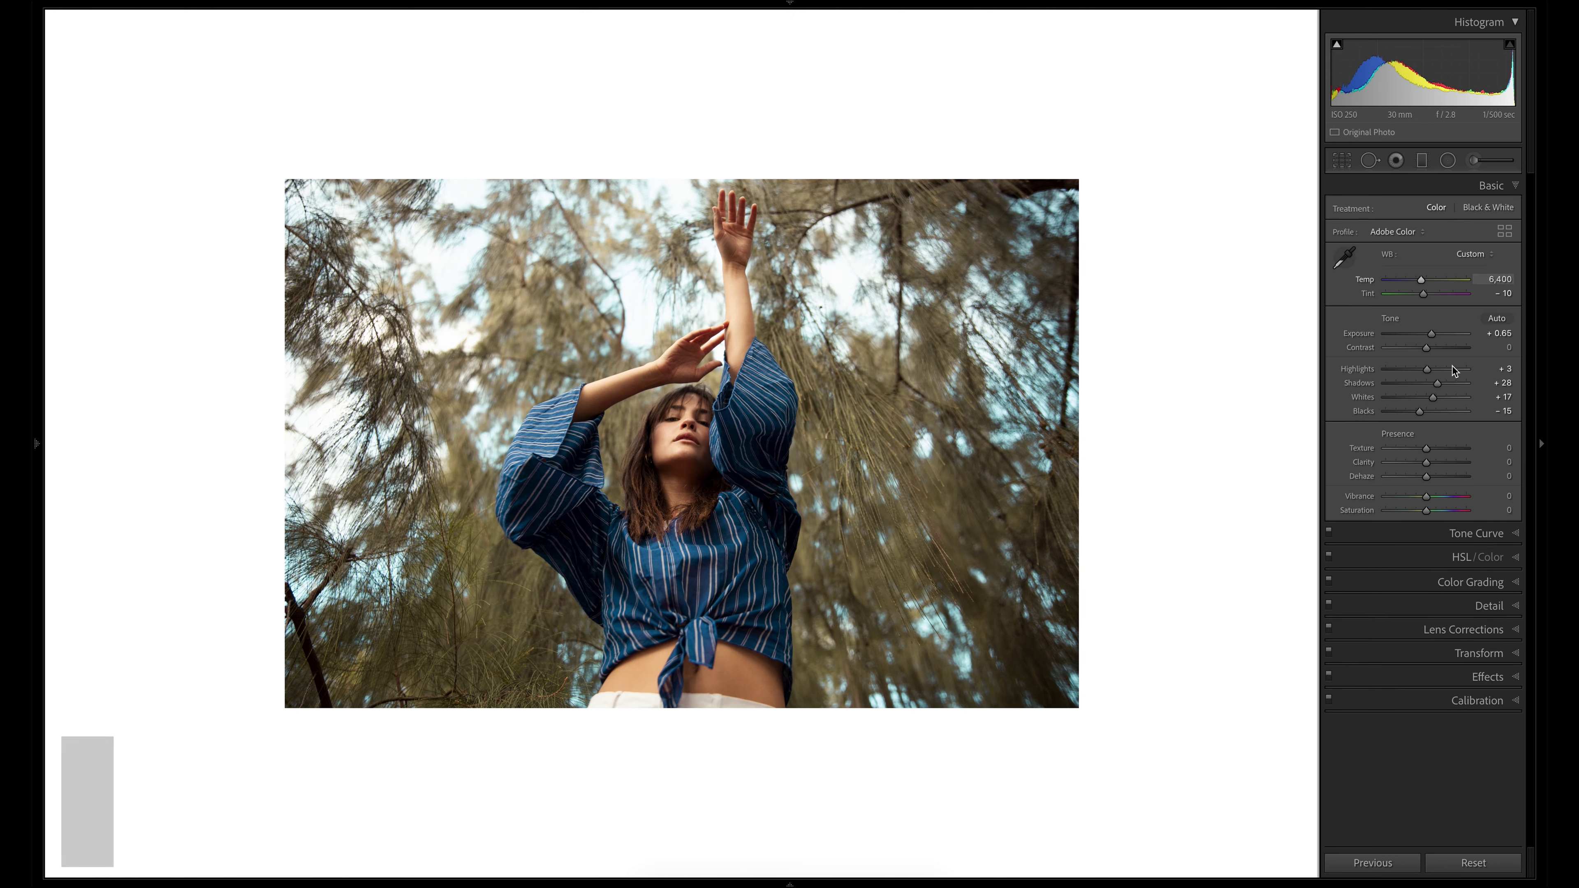
drag(1432, 335, 1434, 335)
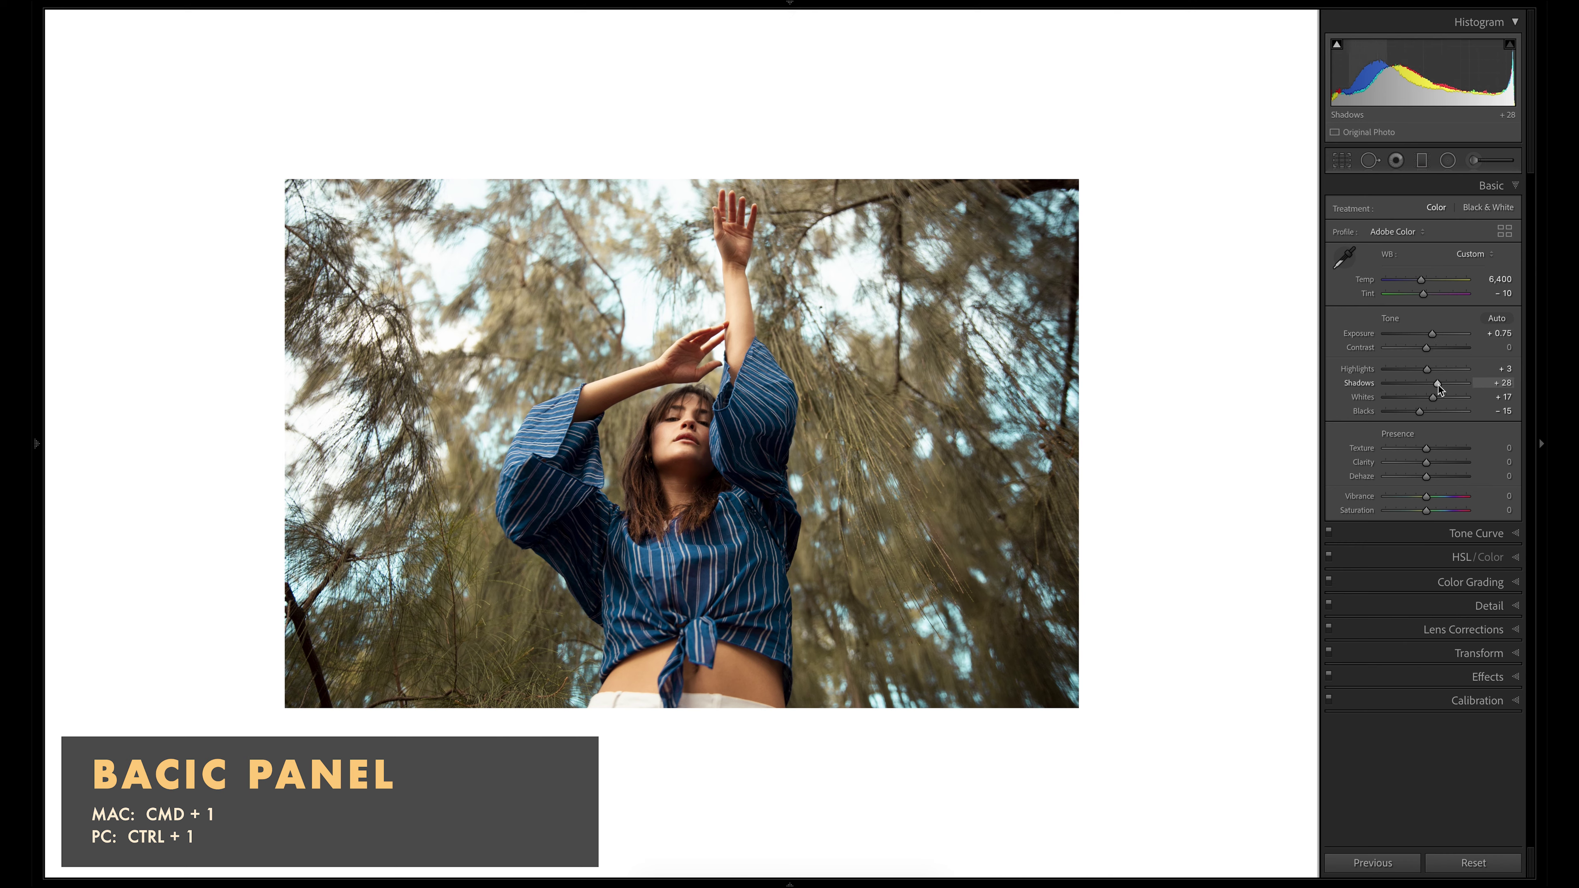
drag(1441, 389, 1452, 386)
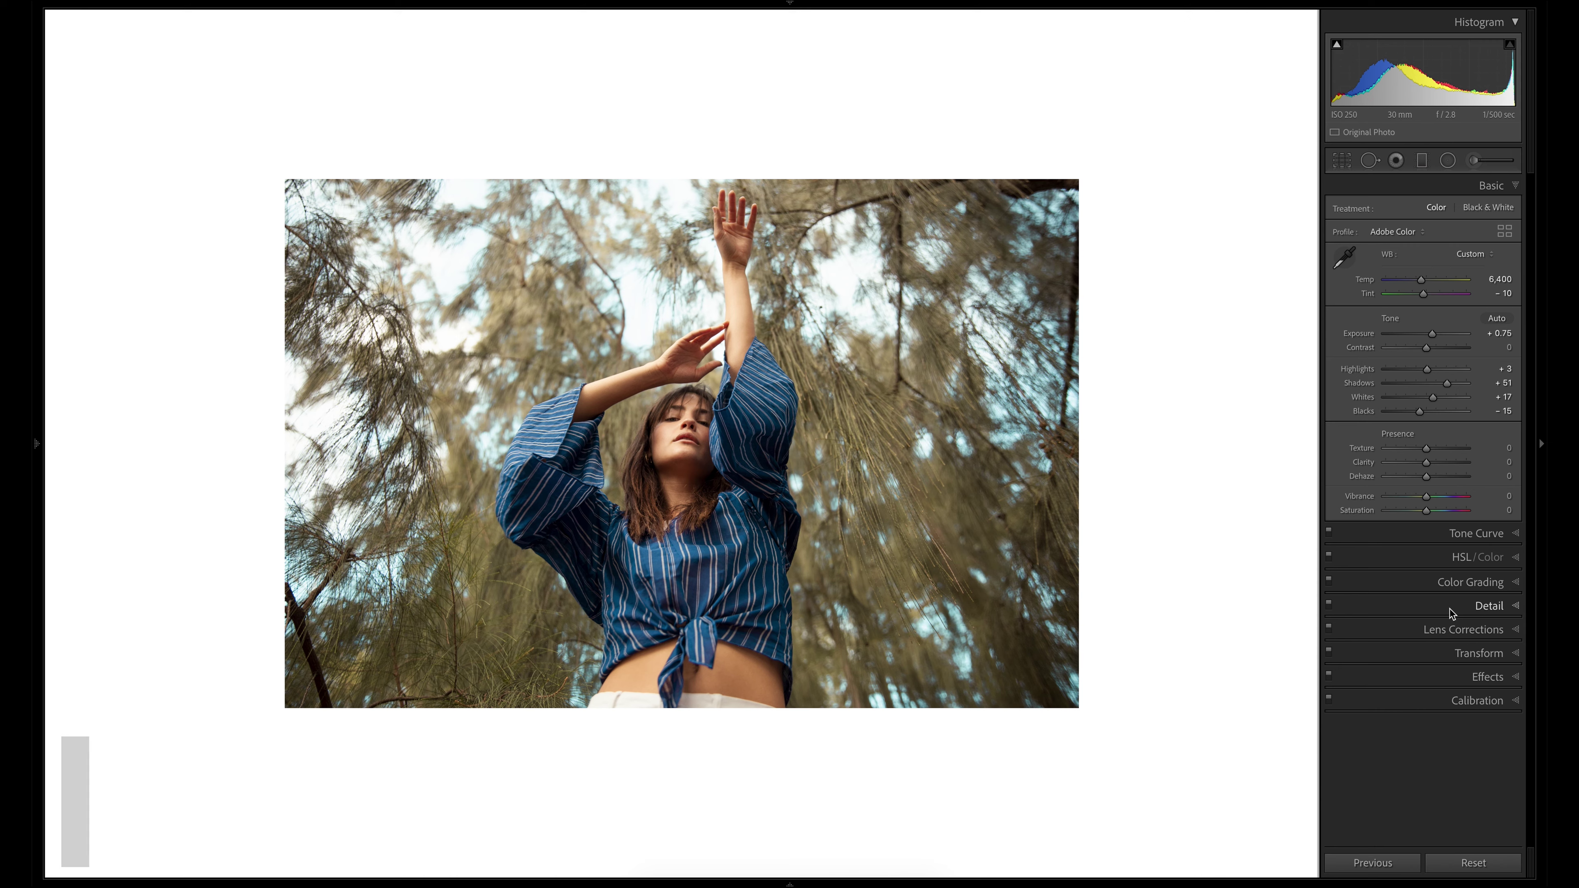
- Enable lens profile corrections with a Vignetting amount of 42, and compare the photo without and with the correction
click(1452, 630)
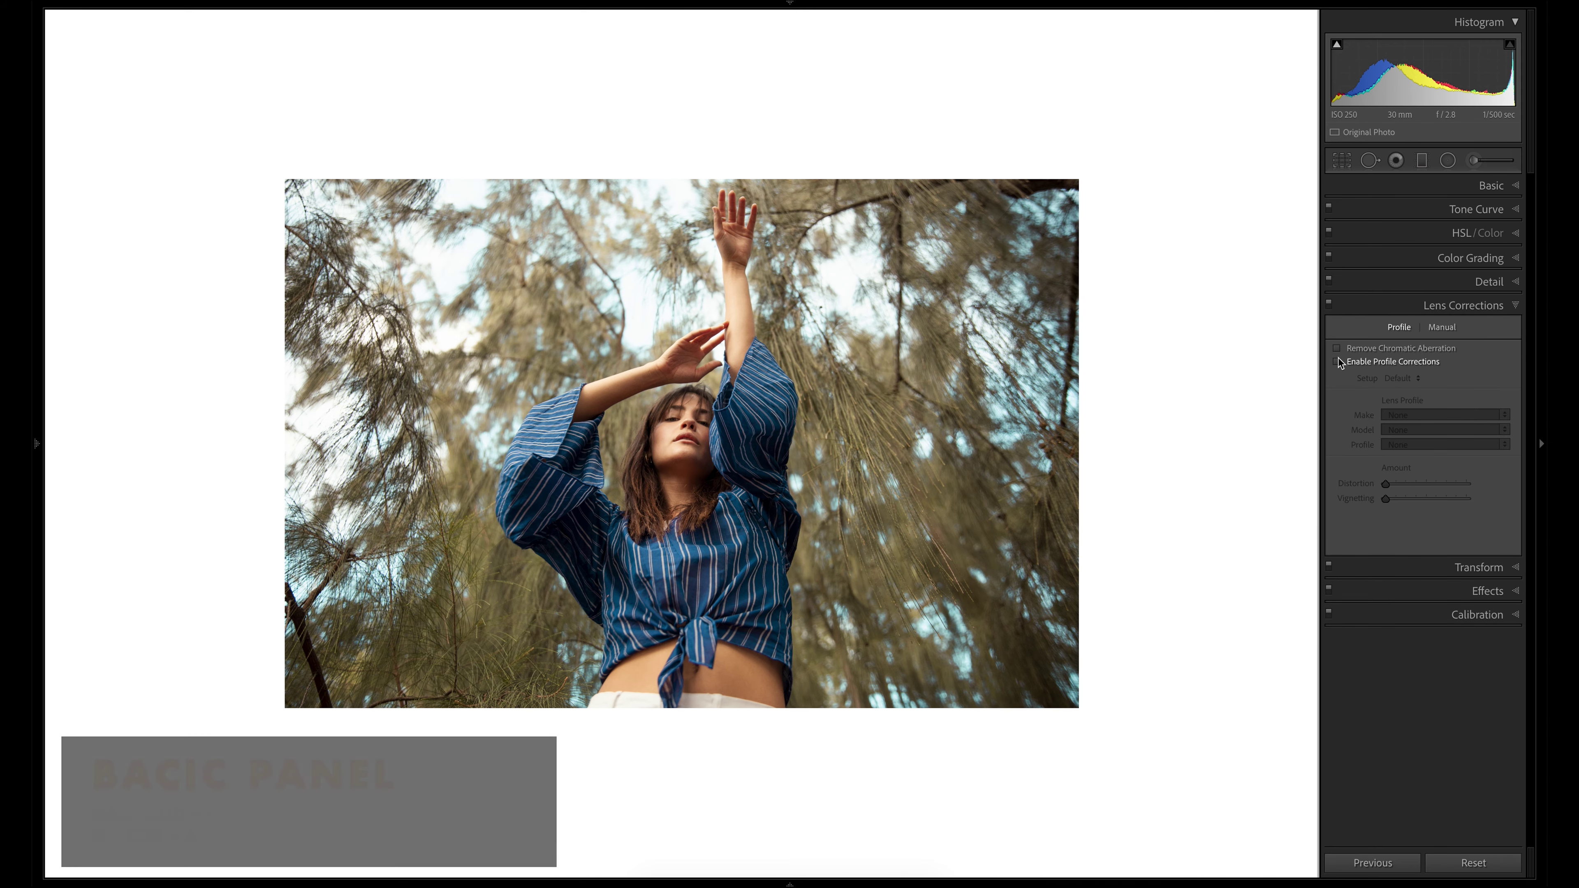
click(1360, 364)
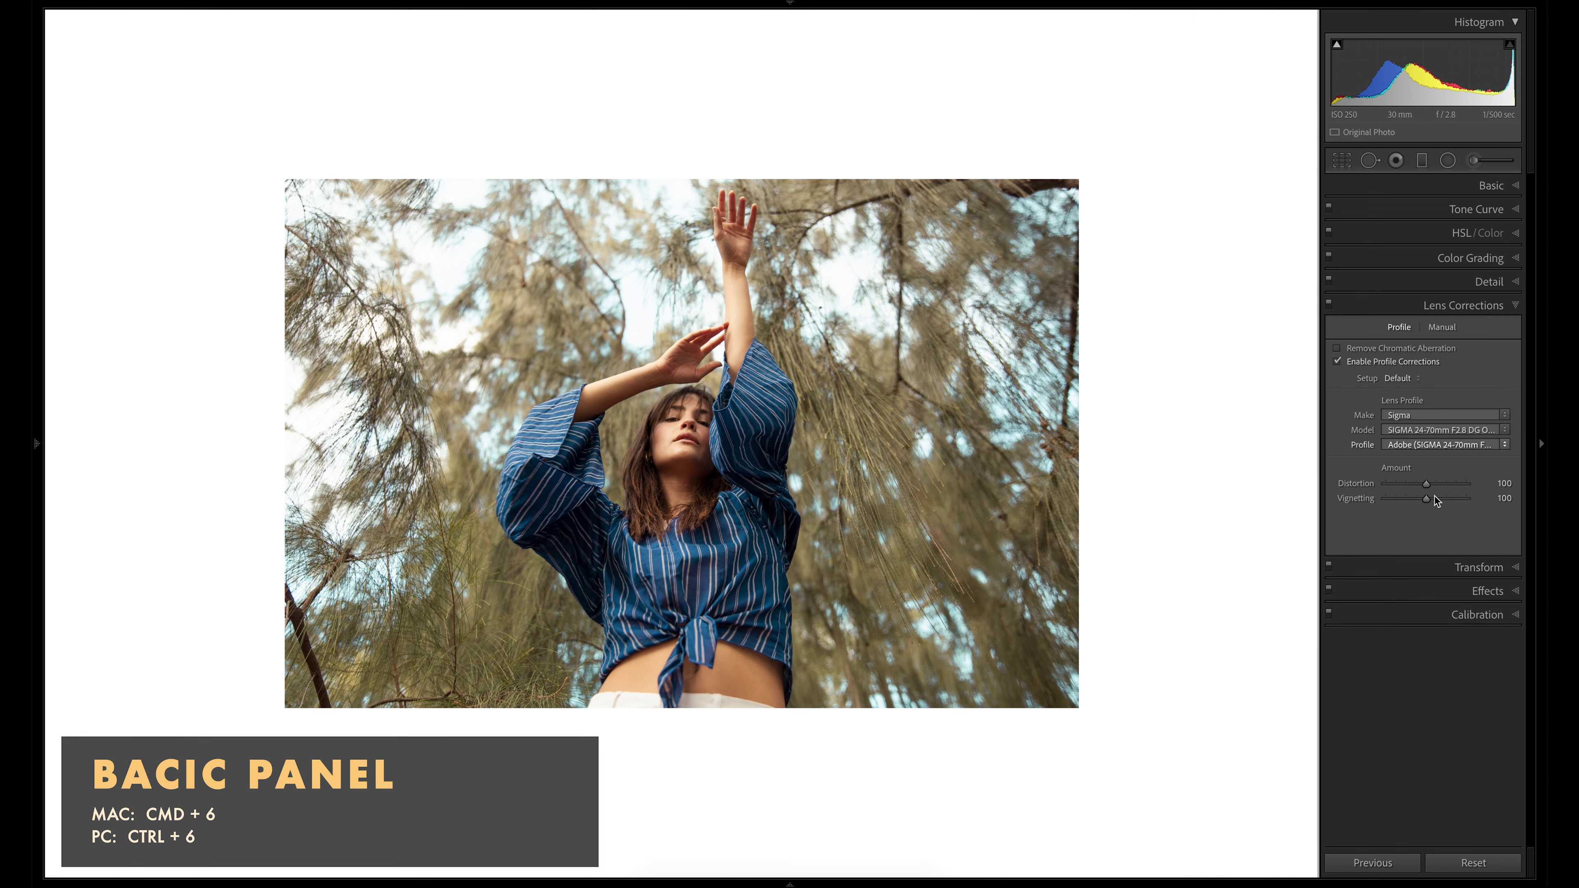
drag(1425, 503, 1401, 505)
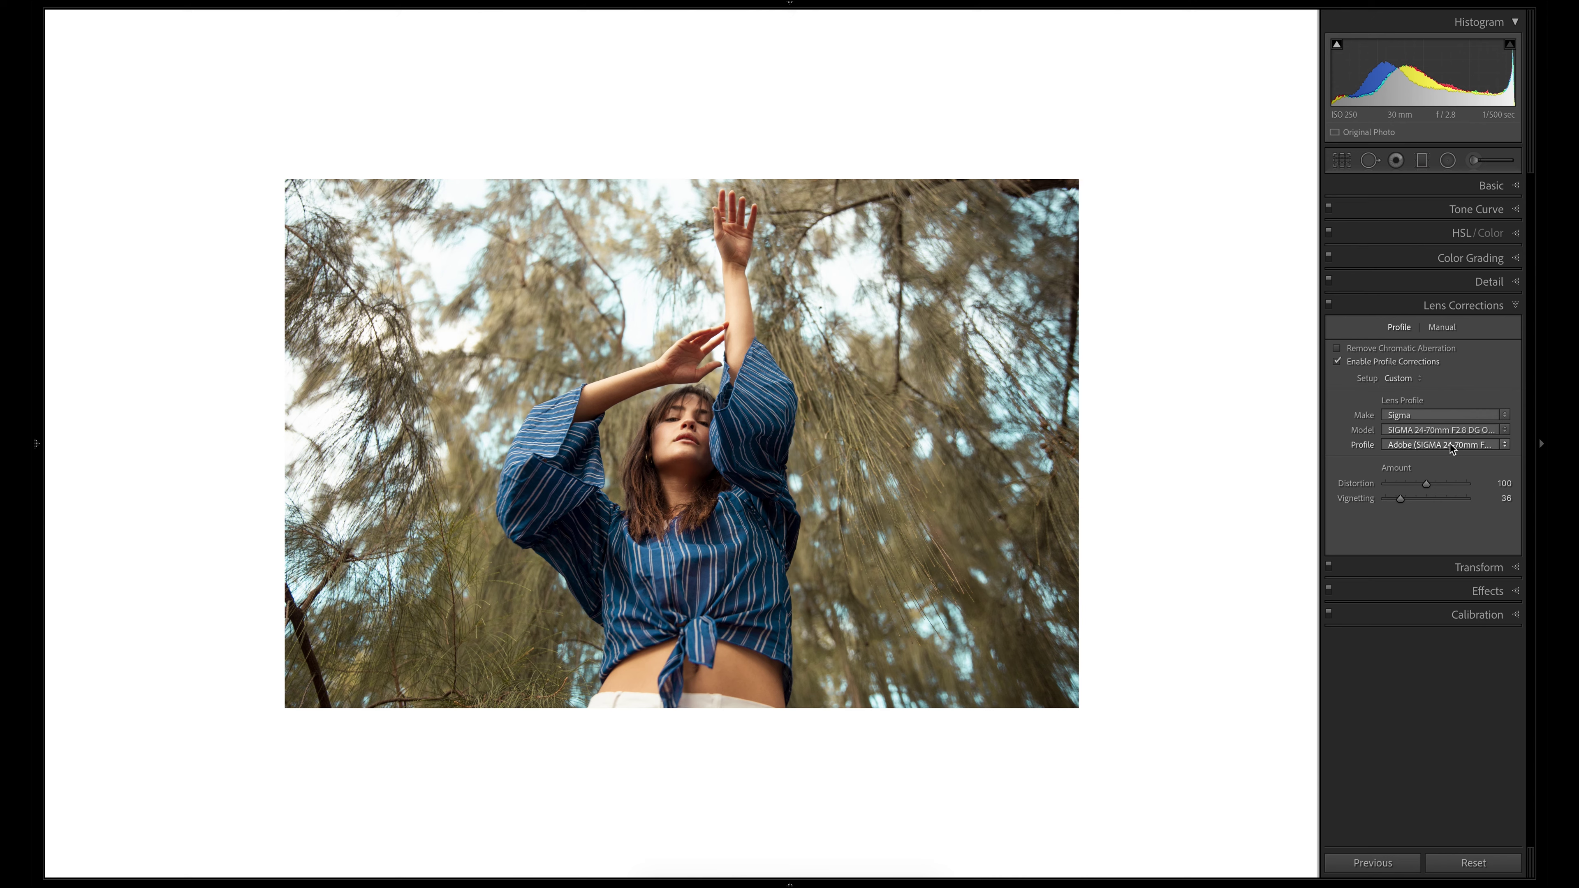
mouse_move(1400, 501)
mouse_down()
mouse_move(1417, 505)
mouse_move(1403, 501)
mouse_up()
click(1329, 304)
click(1329, 305)
- Set the lens profile's Distortion amount to 20 and check the photo without and with lens corrections
drag(1425, 485, 1393, 487)
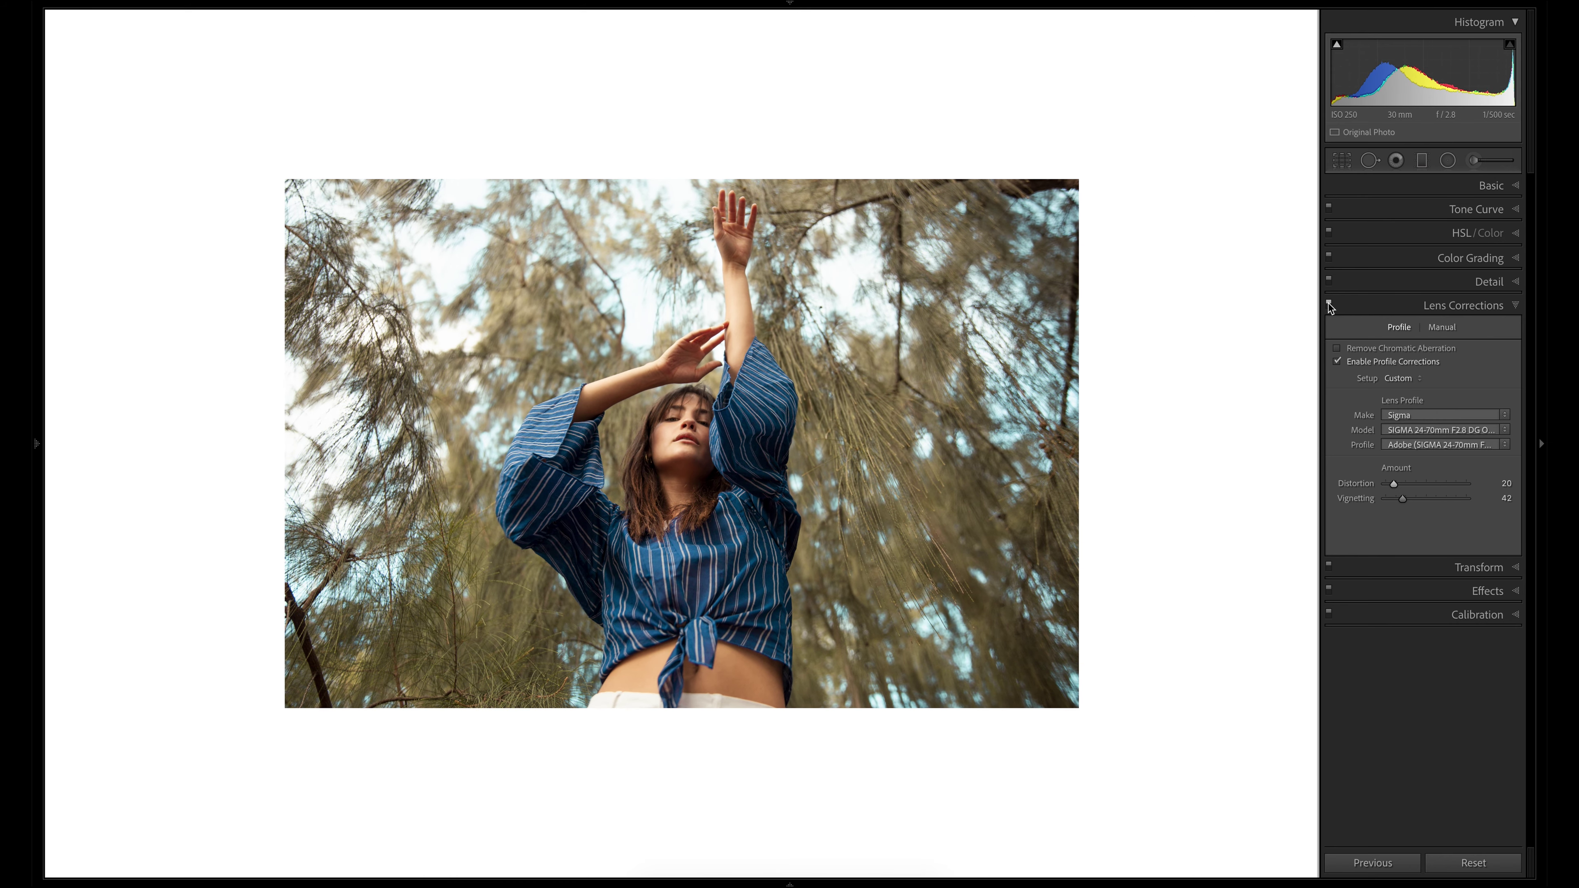
click(1329, 305)
click(1328, 305)
click(1474, 305)
- Darken the photo with graduated filters at Exposure −0.33 from the lower-left corner and the right side, replacing the misplaced lower-right one
click(1422, 163)
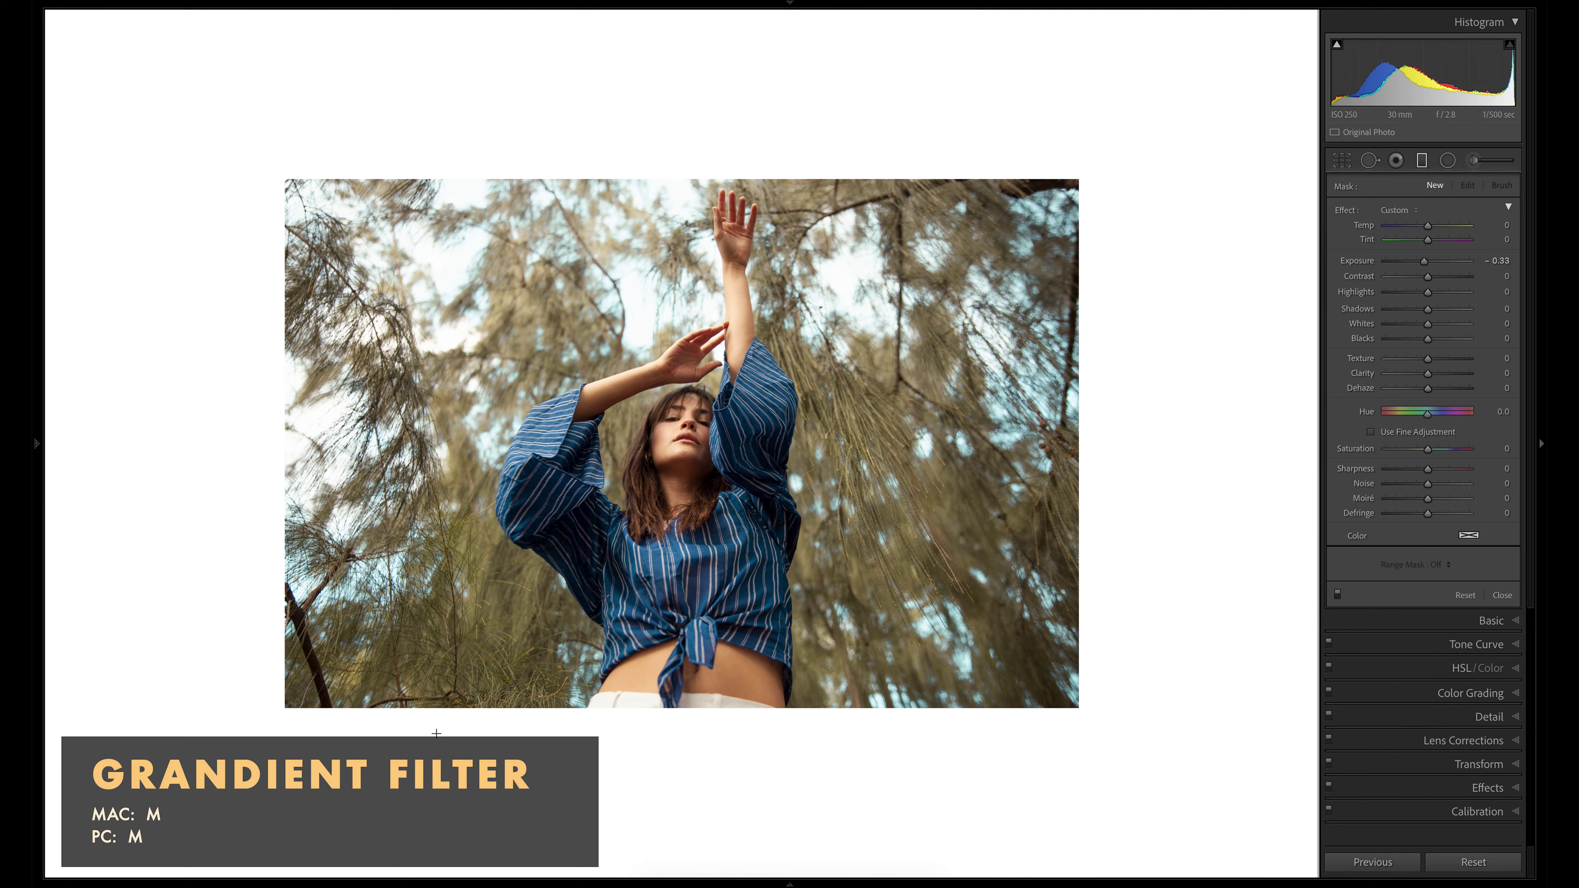
drag(376, 751, 608, 358)
drag(969, 734, 778, 322)
key(Delete)
drag(1098, 432, 600, 498)
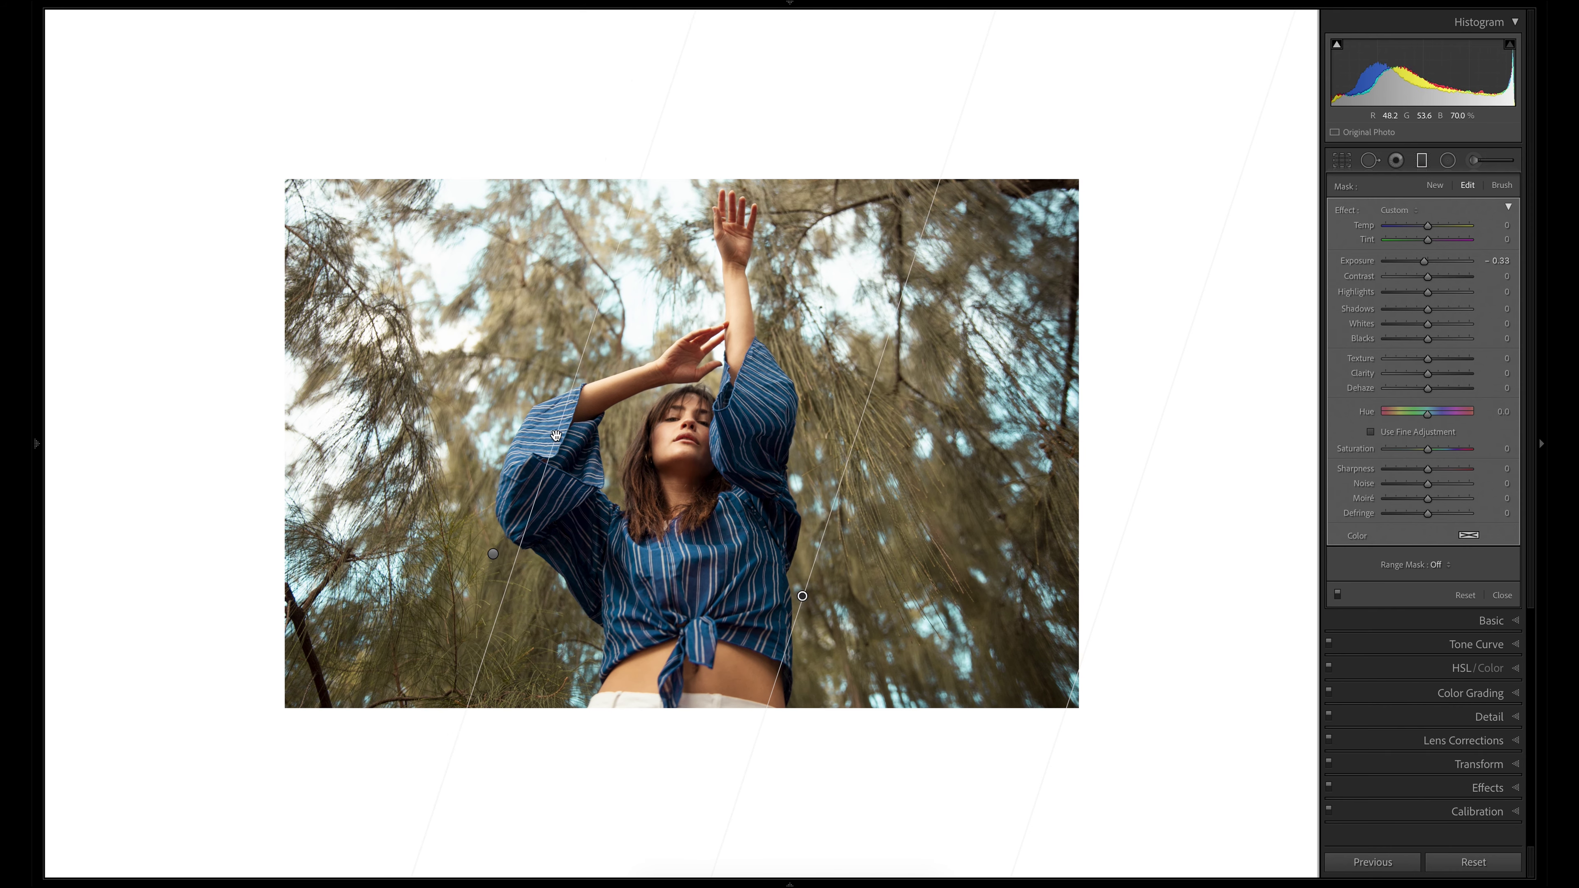
key(Escape)
- Add a graduated filter with Exposure 0.20 from the photo's upper left, compare without and with the filters, and adjust the filter exposure
click(1498, 261)
key(Return)
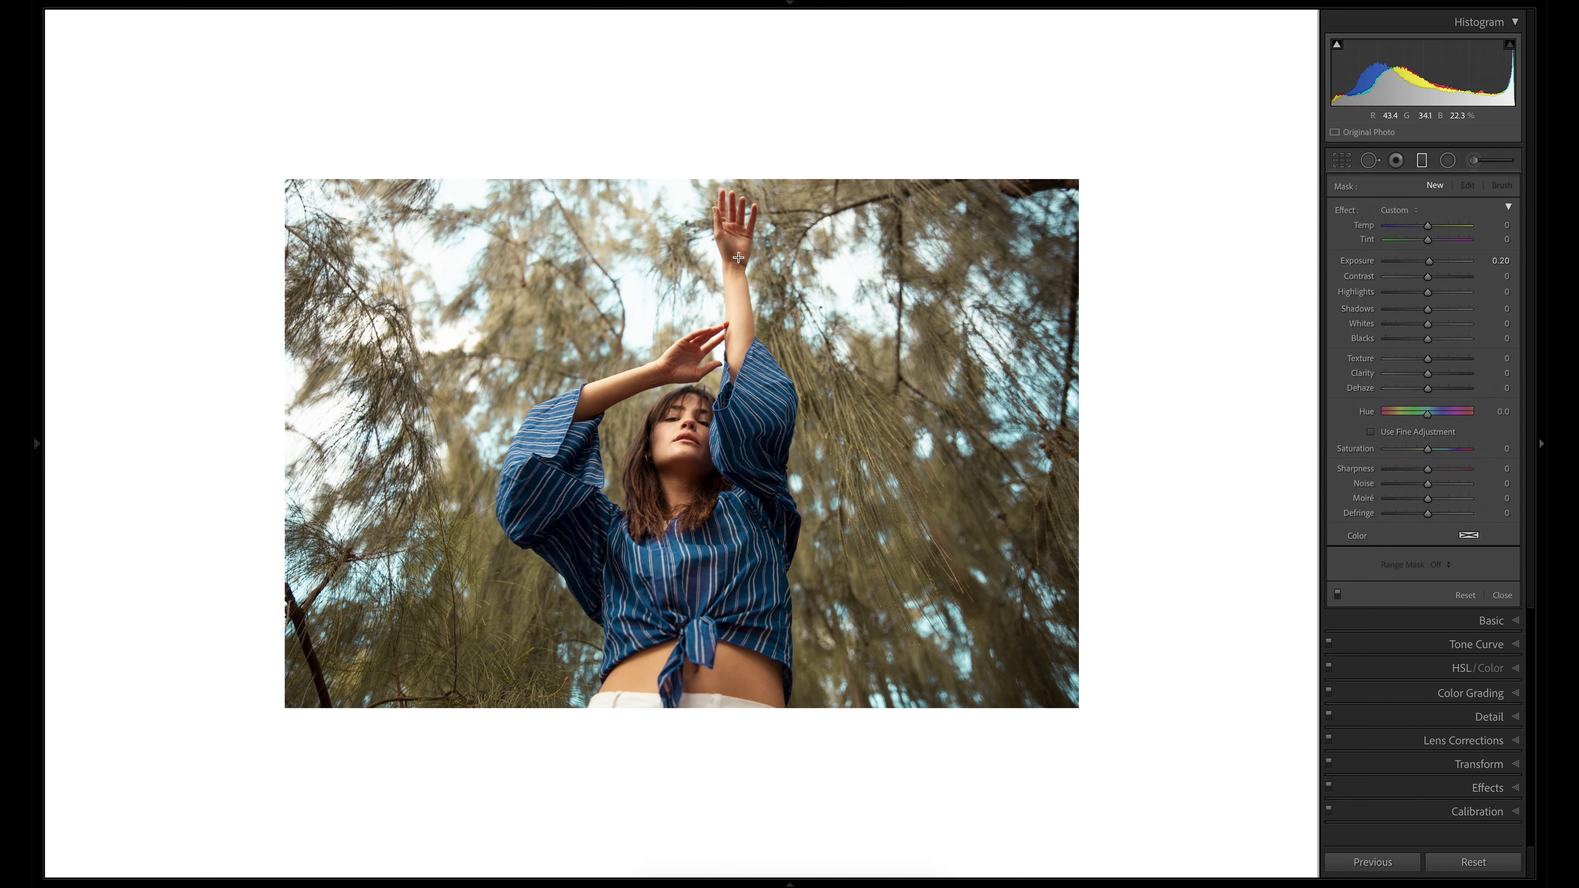
drag(467, 179, 478, 348)
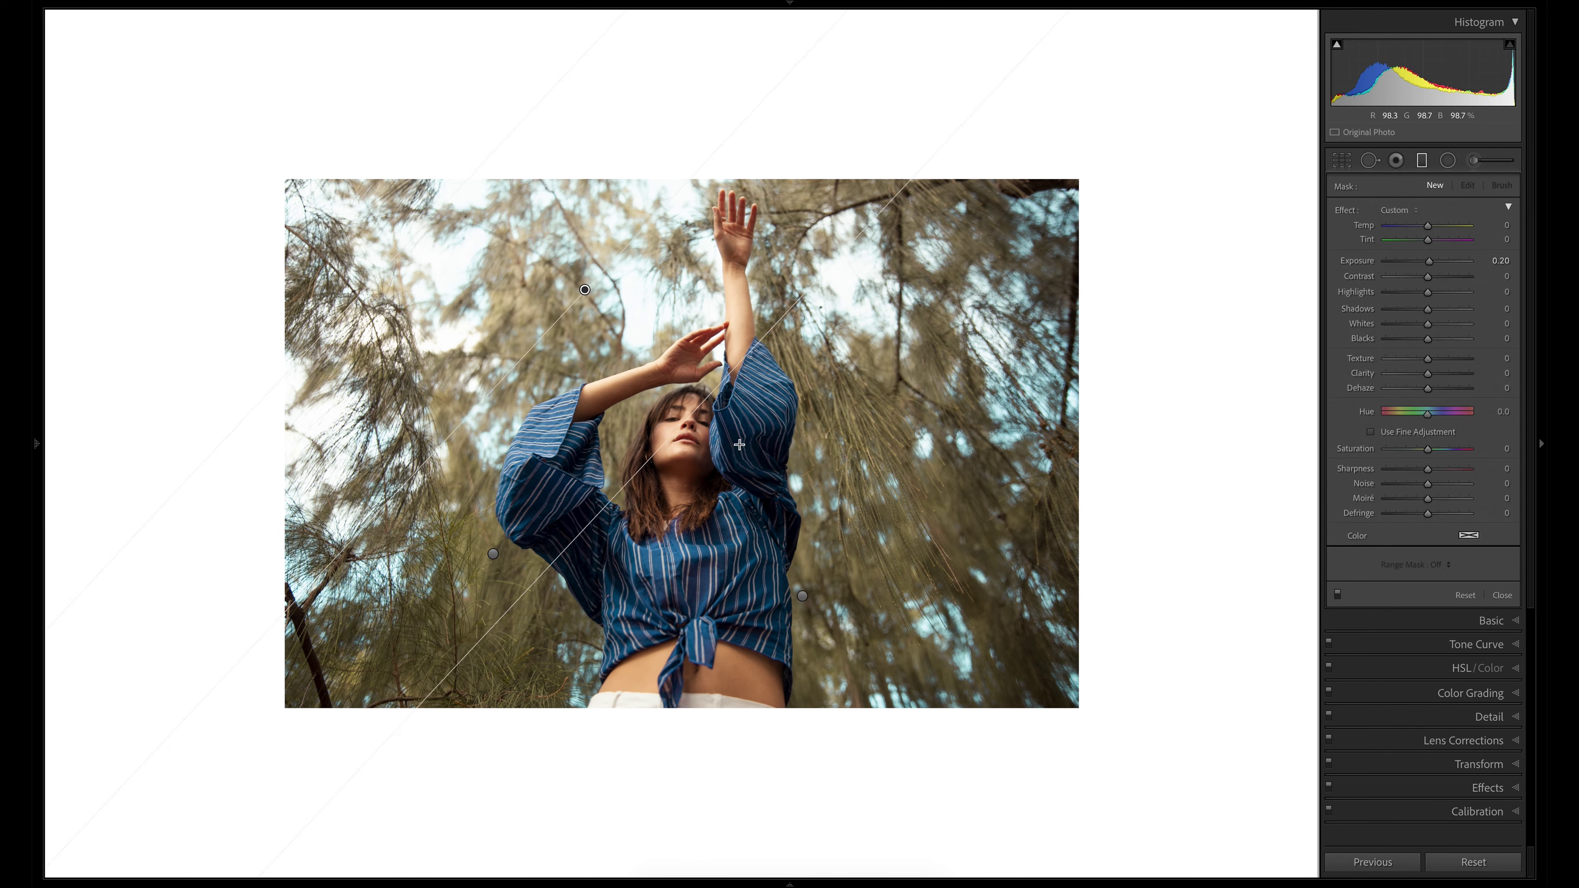
click(1338, 595)
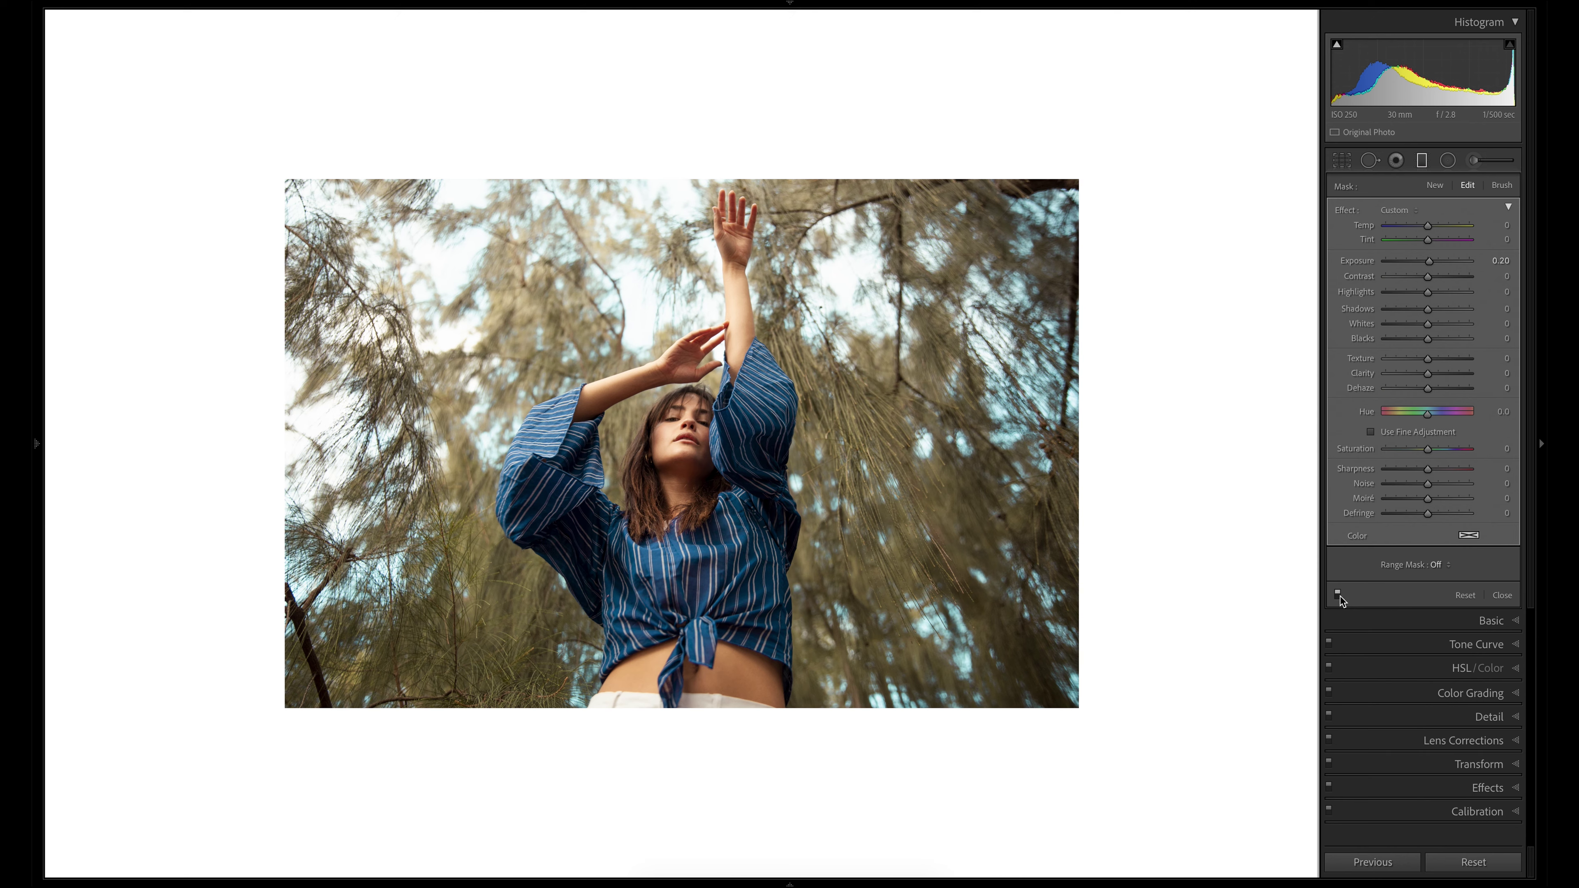
click(1338, 595)
drag(1429, 261, 1424, 260)
click(1495, 261)
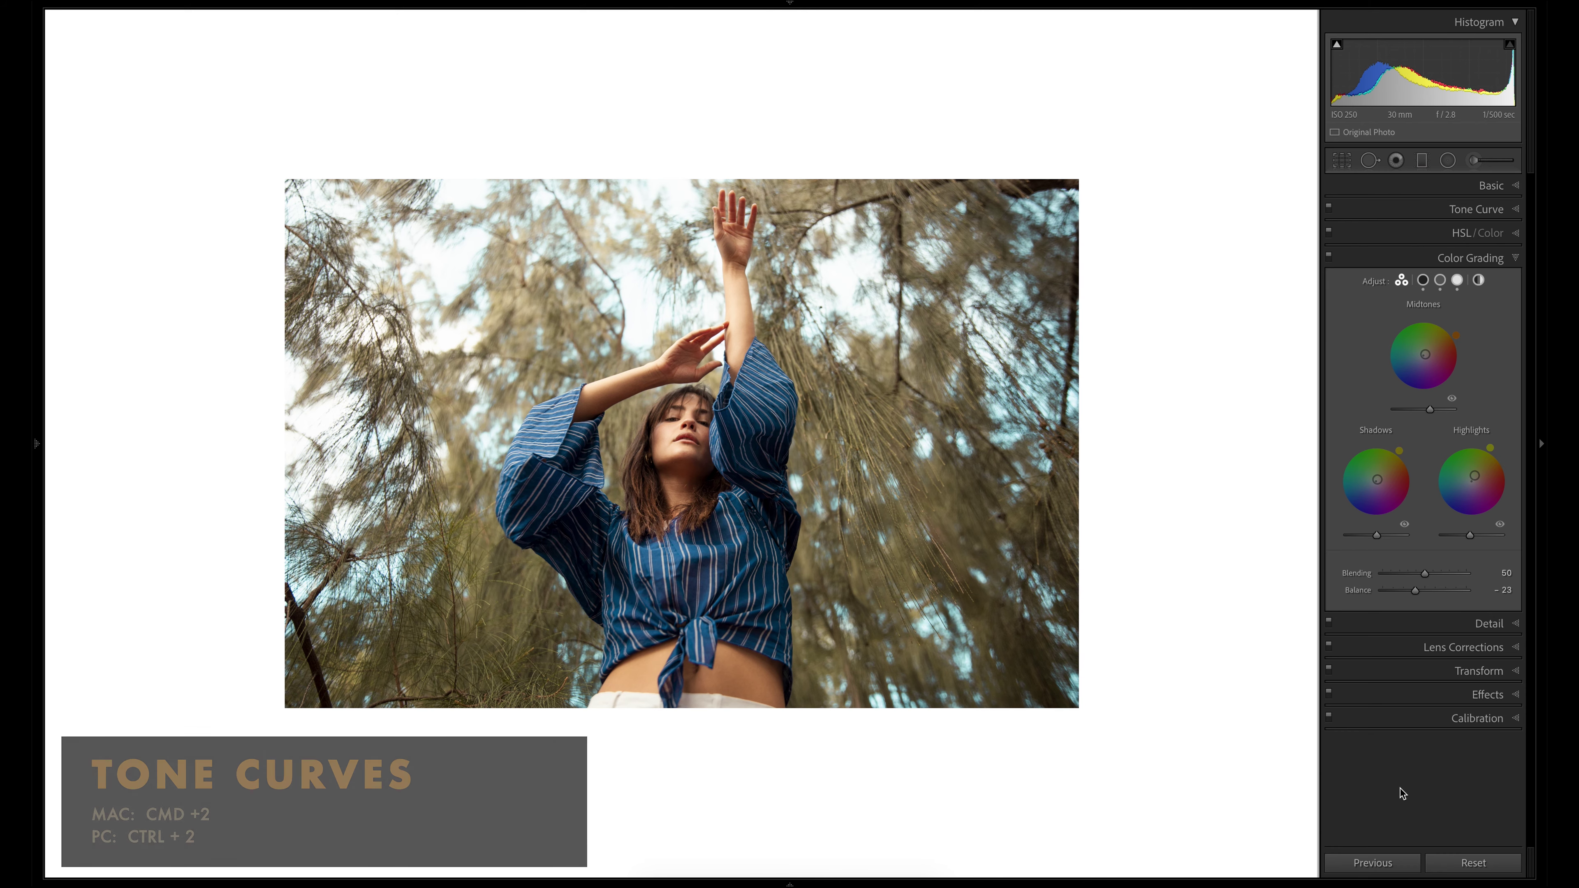
- Review the red, green and blue channel tone curves, and return to the RGB point curve
key(ctrl+2)
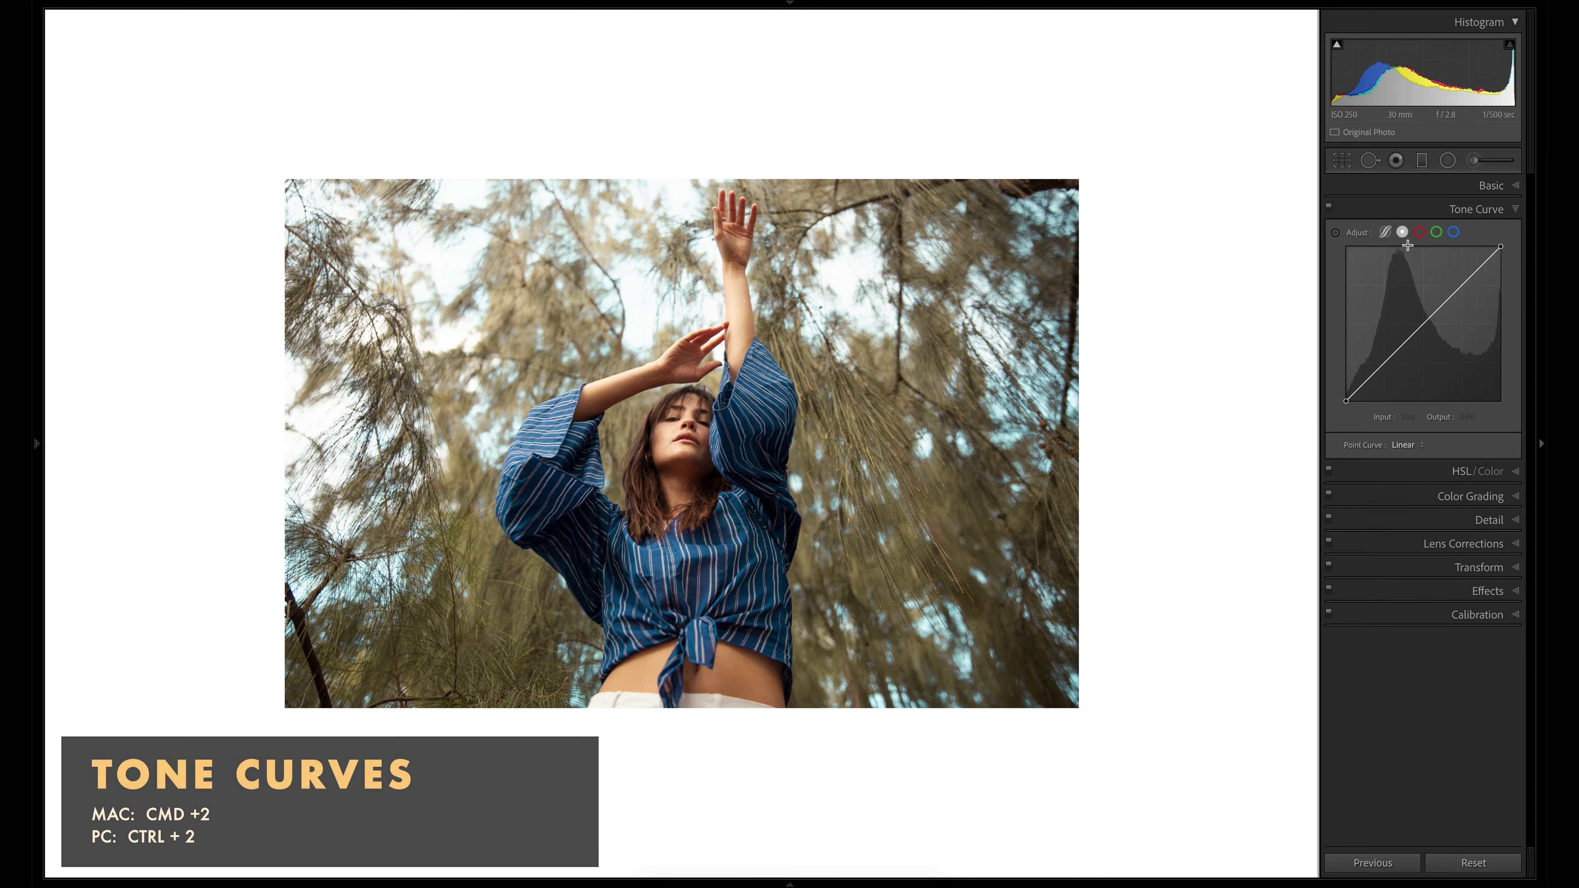
click(1416, 228)
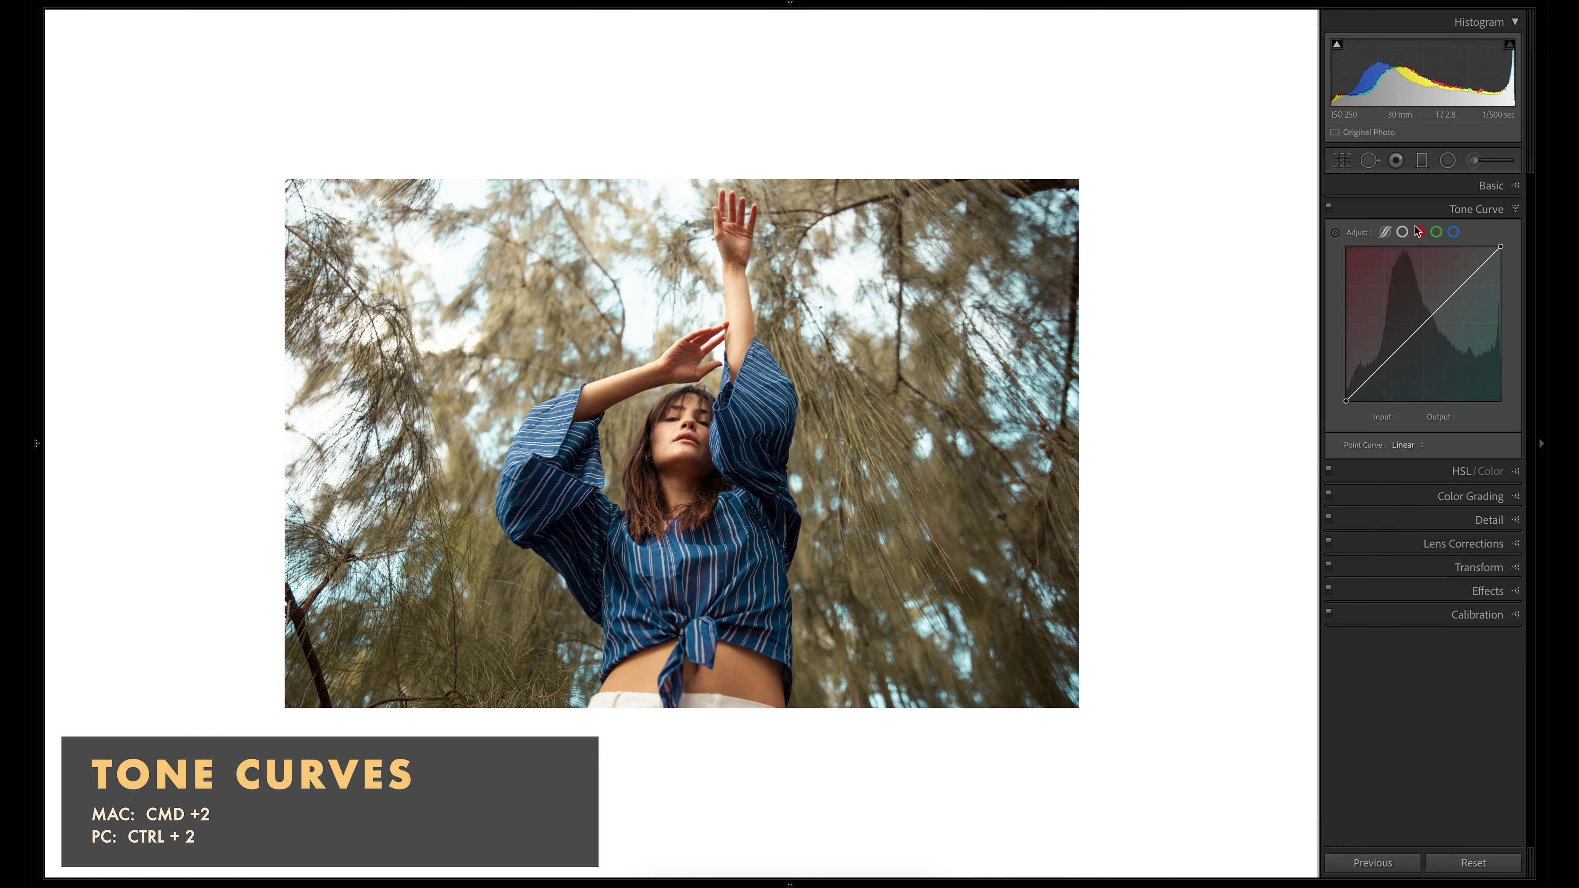
click(1437, 232)
click(1454, 232)
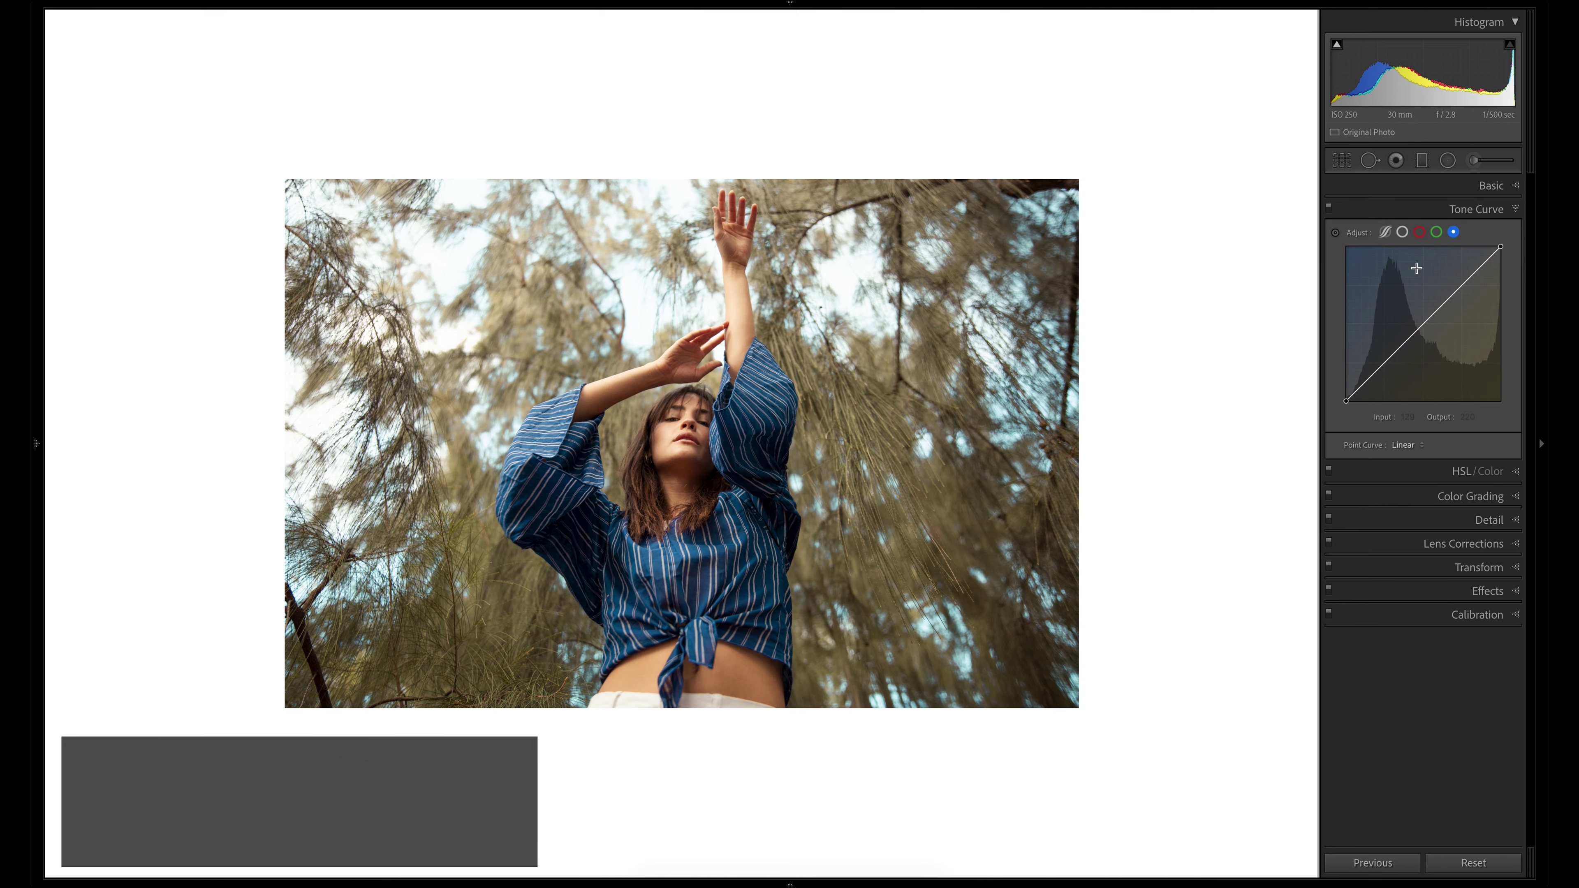
click(1402, 231)
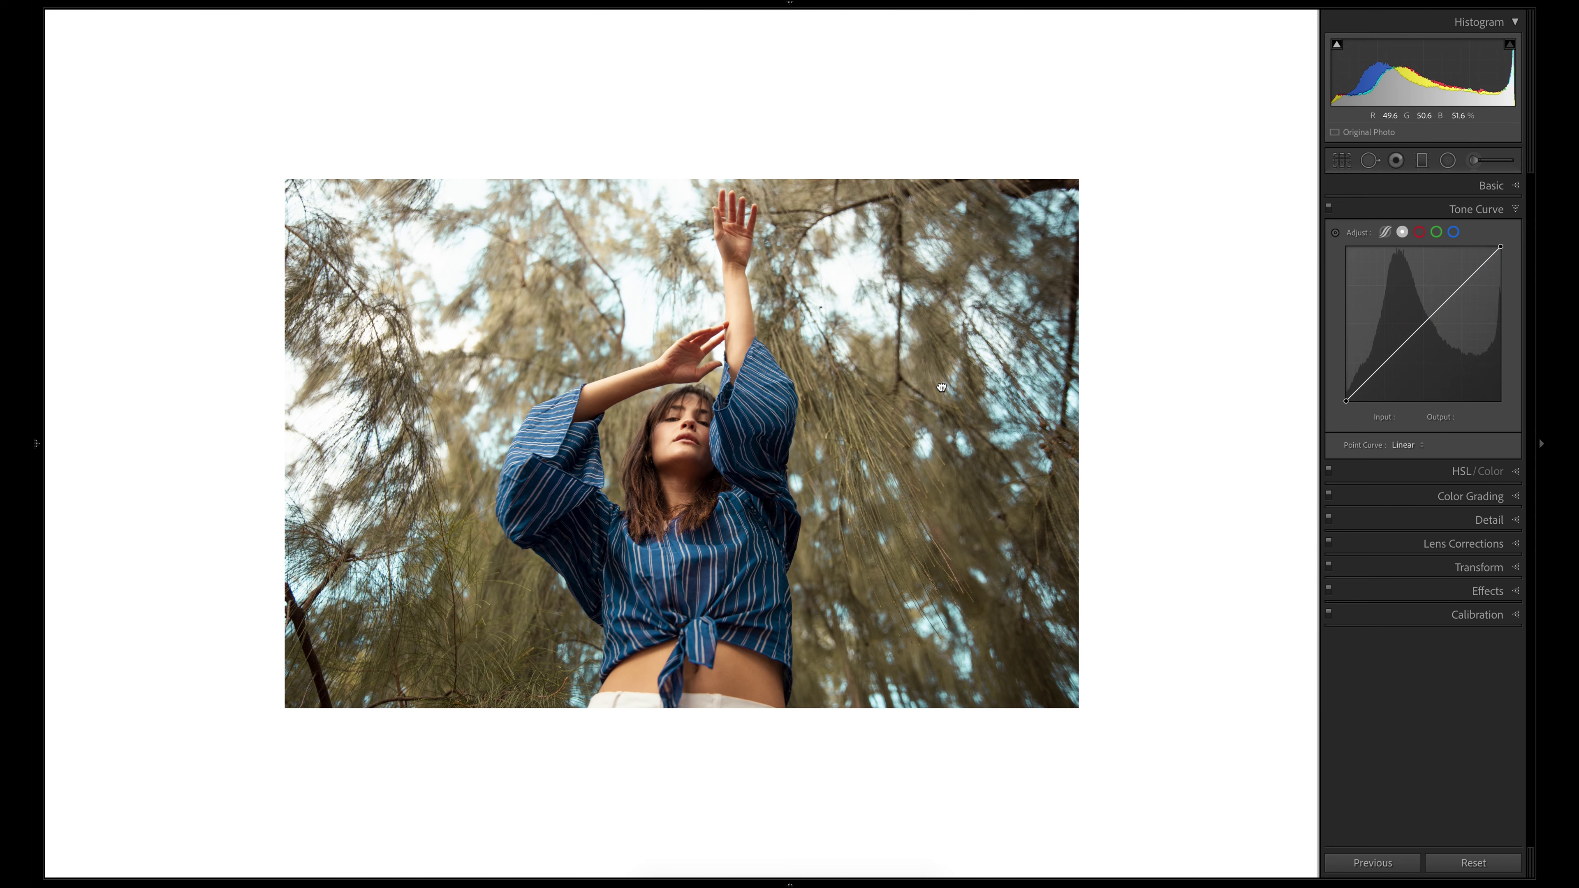
click(943, 387)
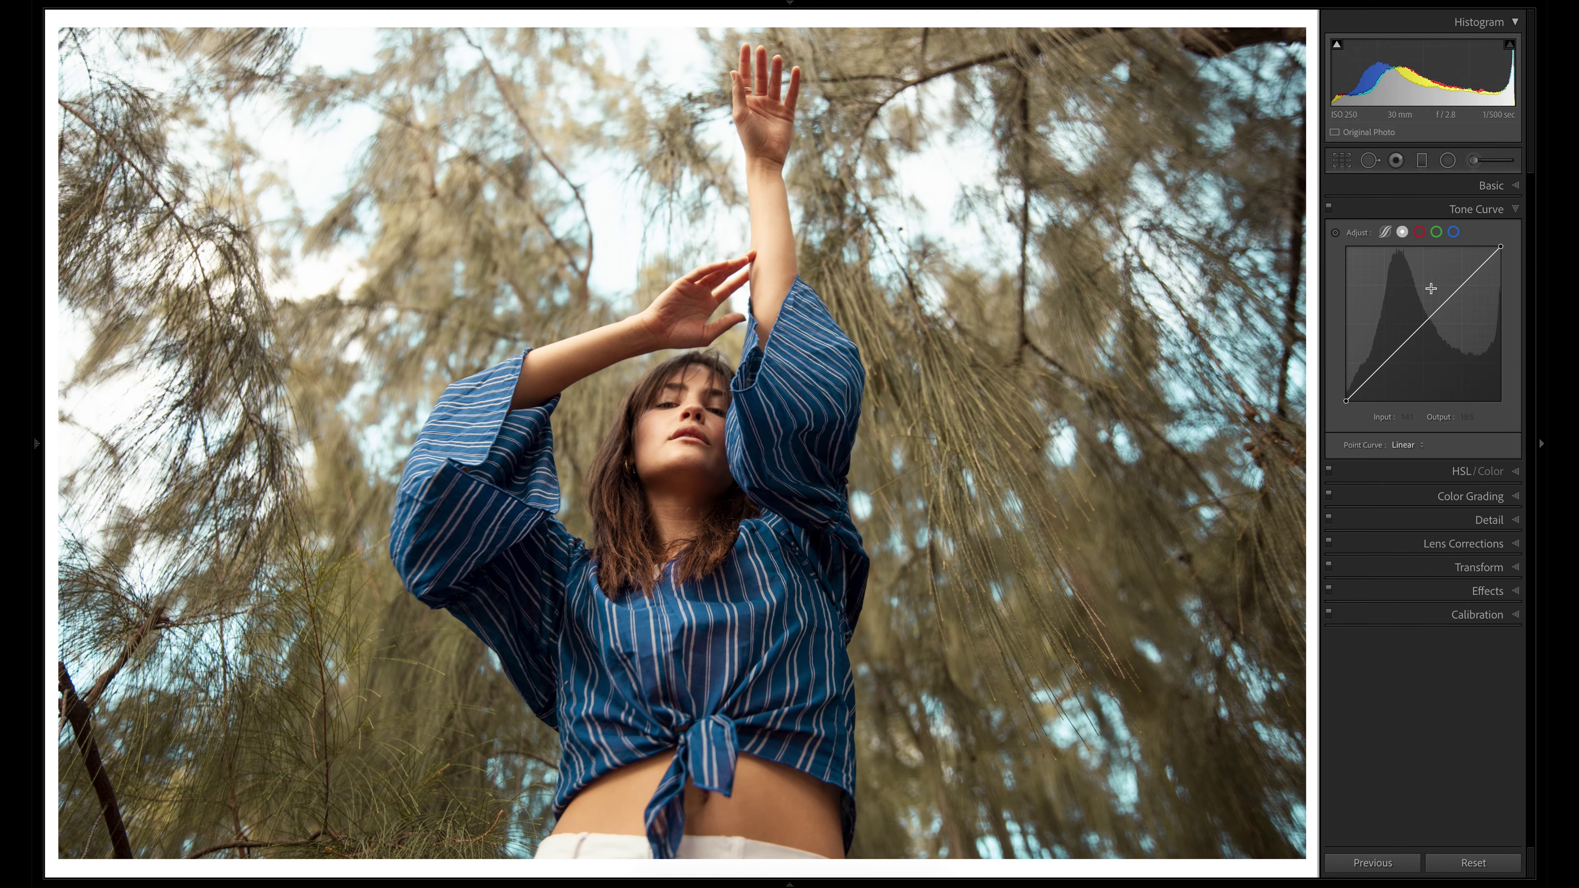
- Try brightening the photo with a single midtone point on the RGB curve, and restore the linear curve
drag(1422, 324, 1446, 297)
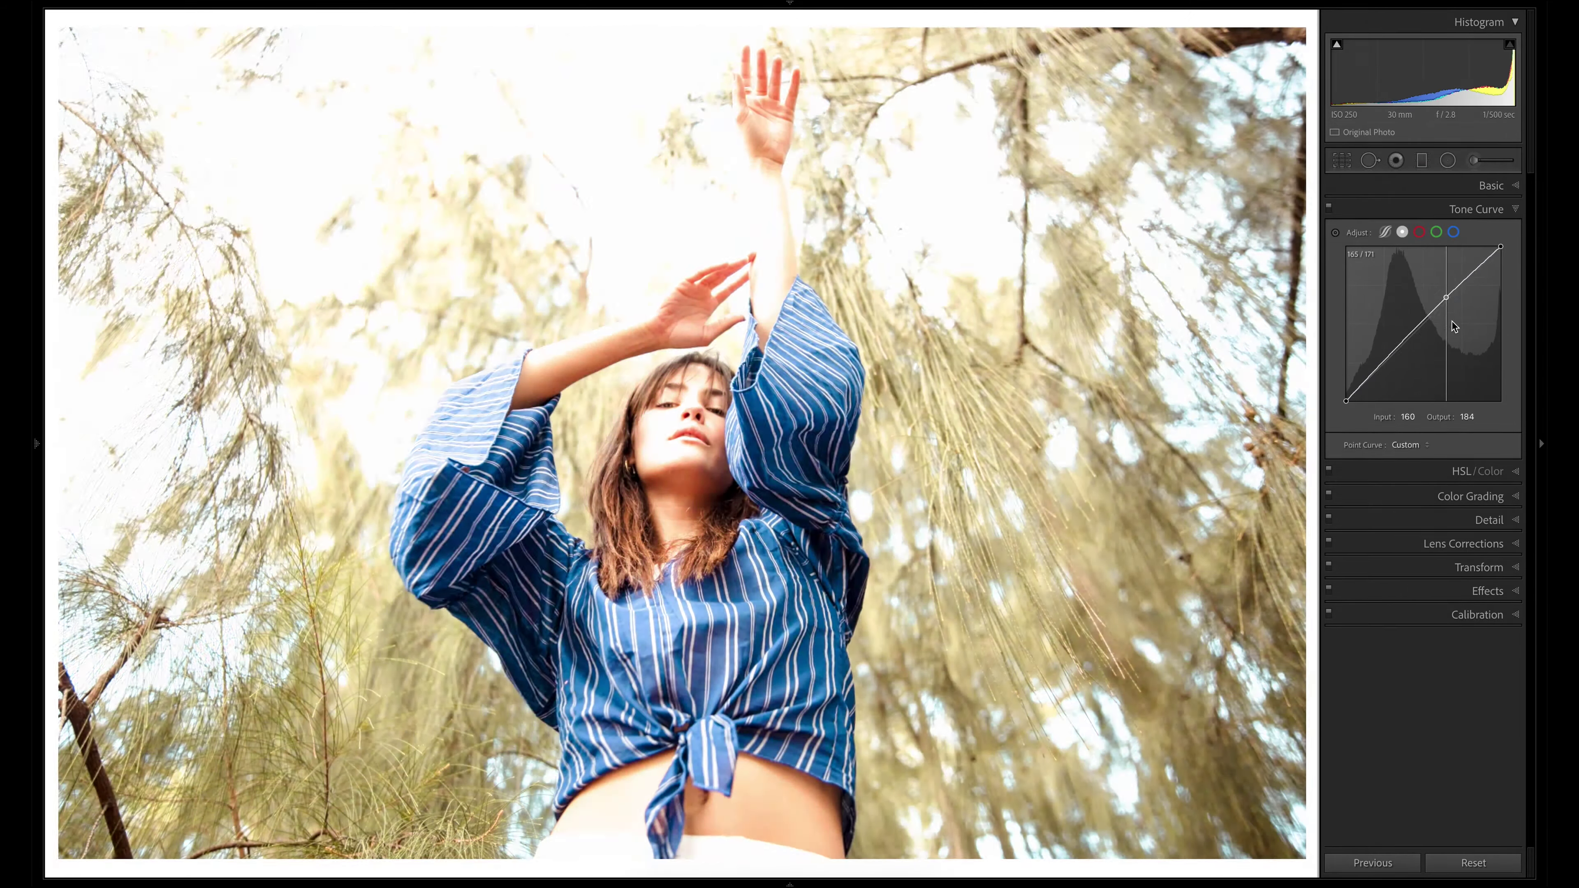
key(ctrl+z)
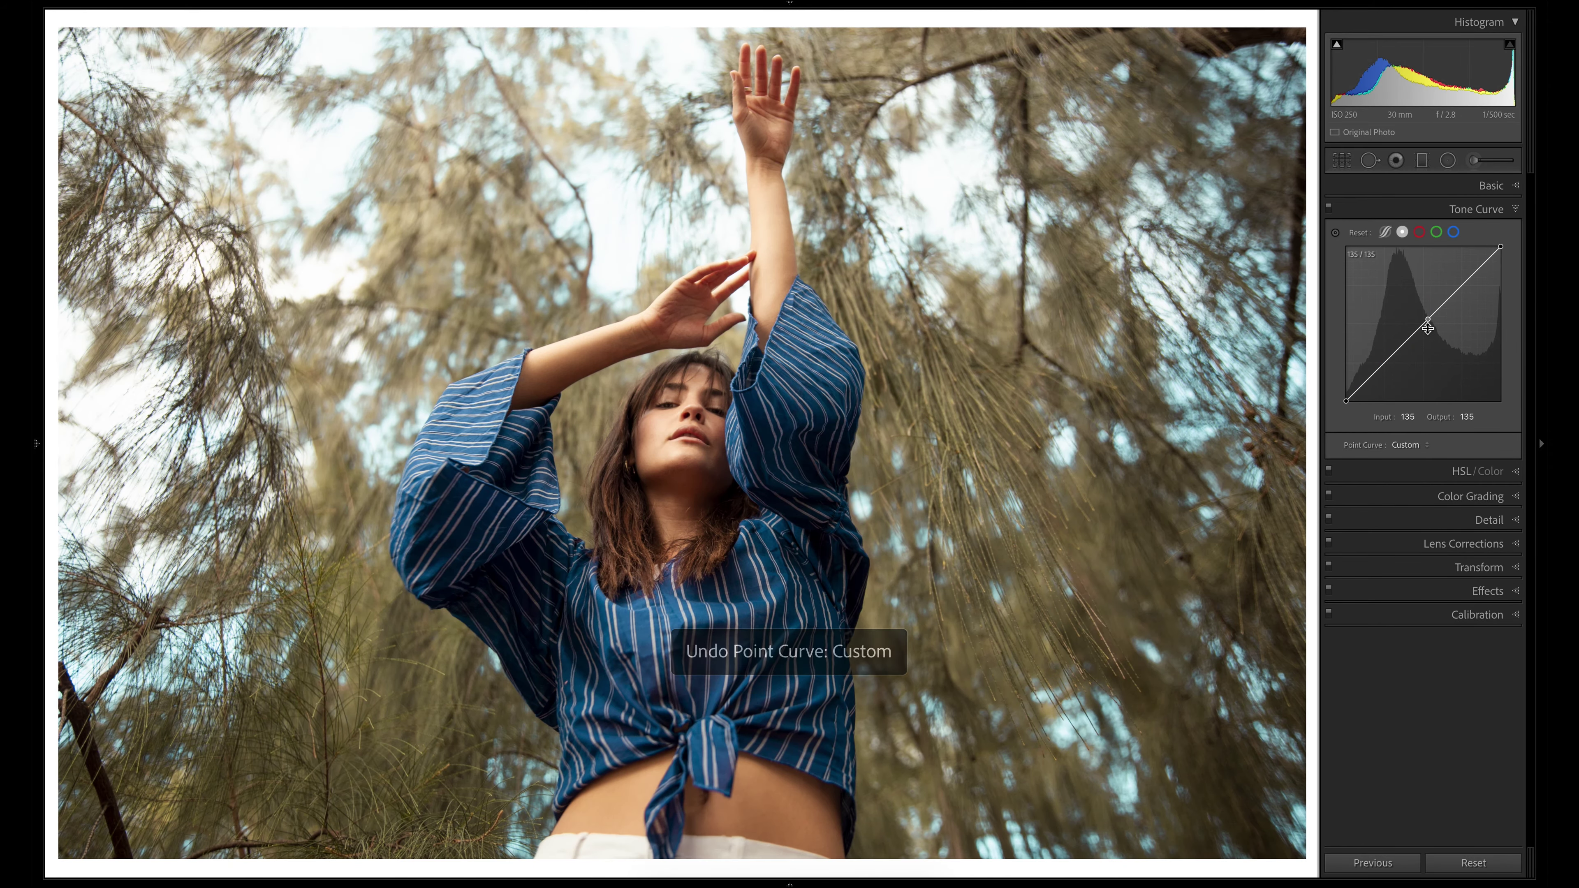
drag(1427, 327, 1381, 75)
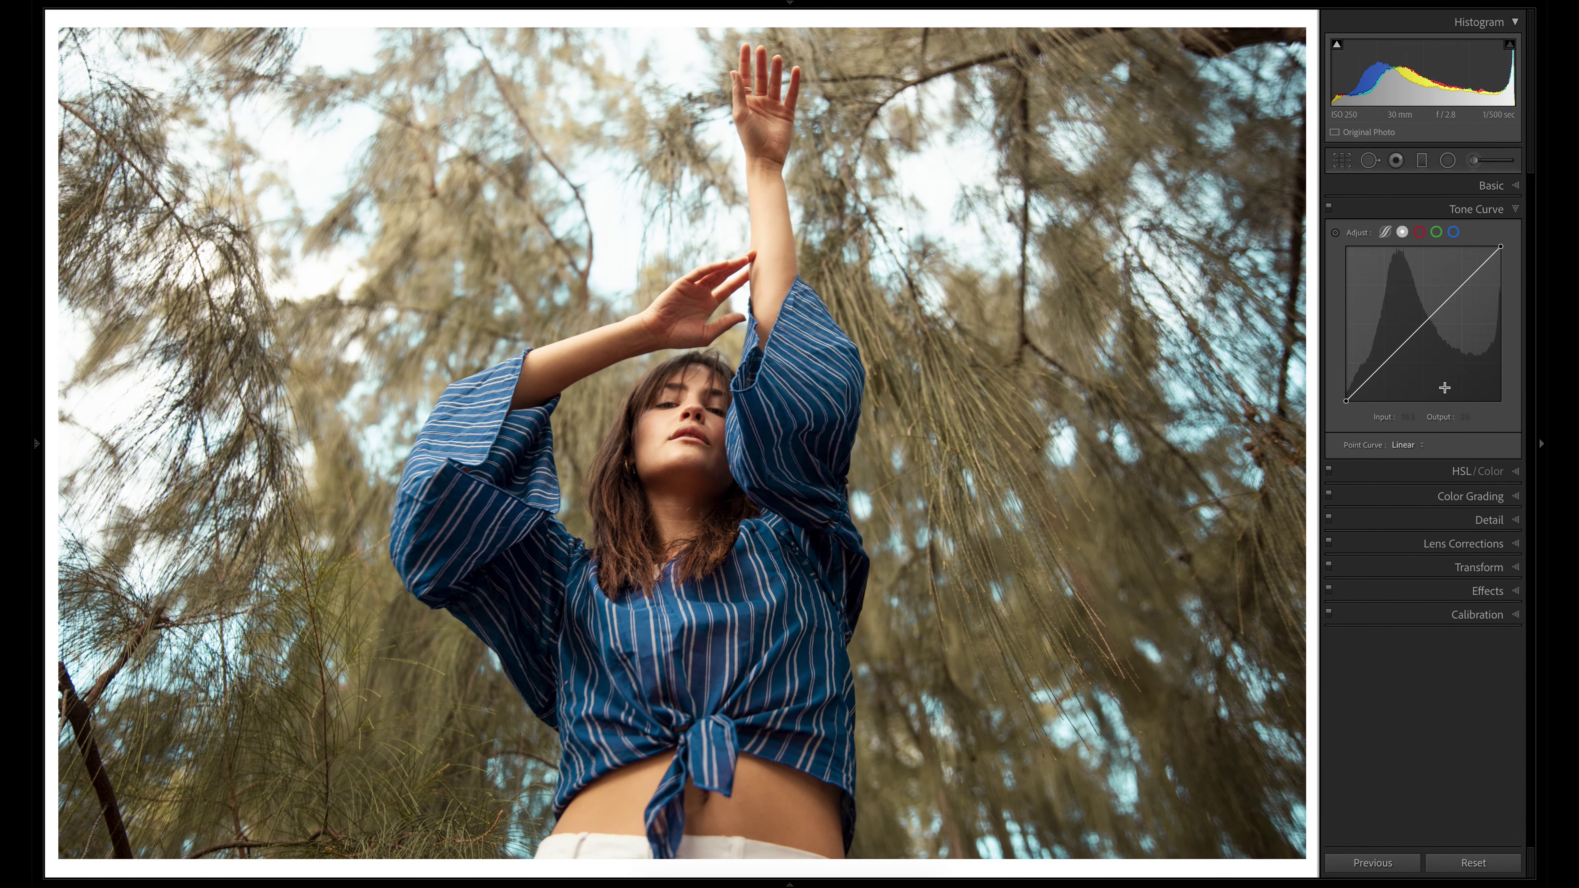
- Add a highlight point at input 169, output 169 and a slightly raised midtone point near input 89 to the RGB curve
click(1449, 299)
drag(1450, 314, 1448, 287)
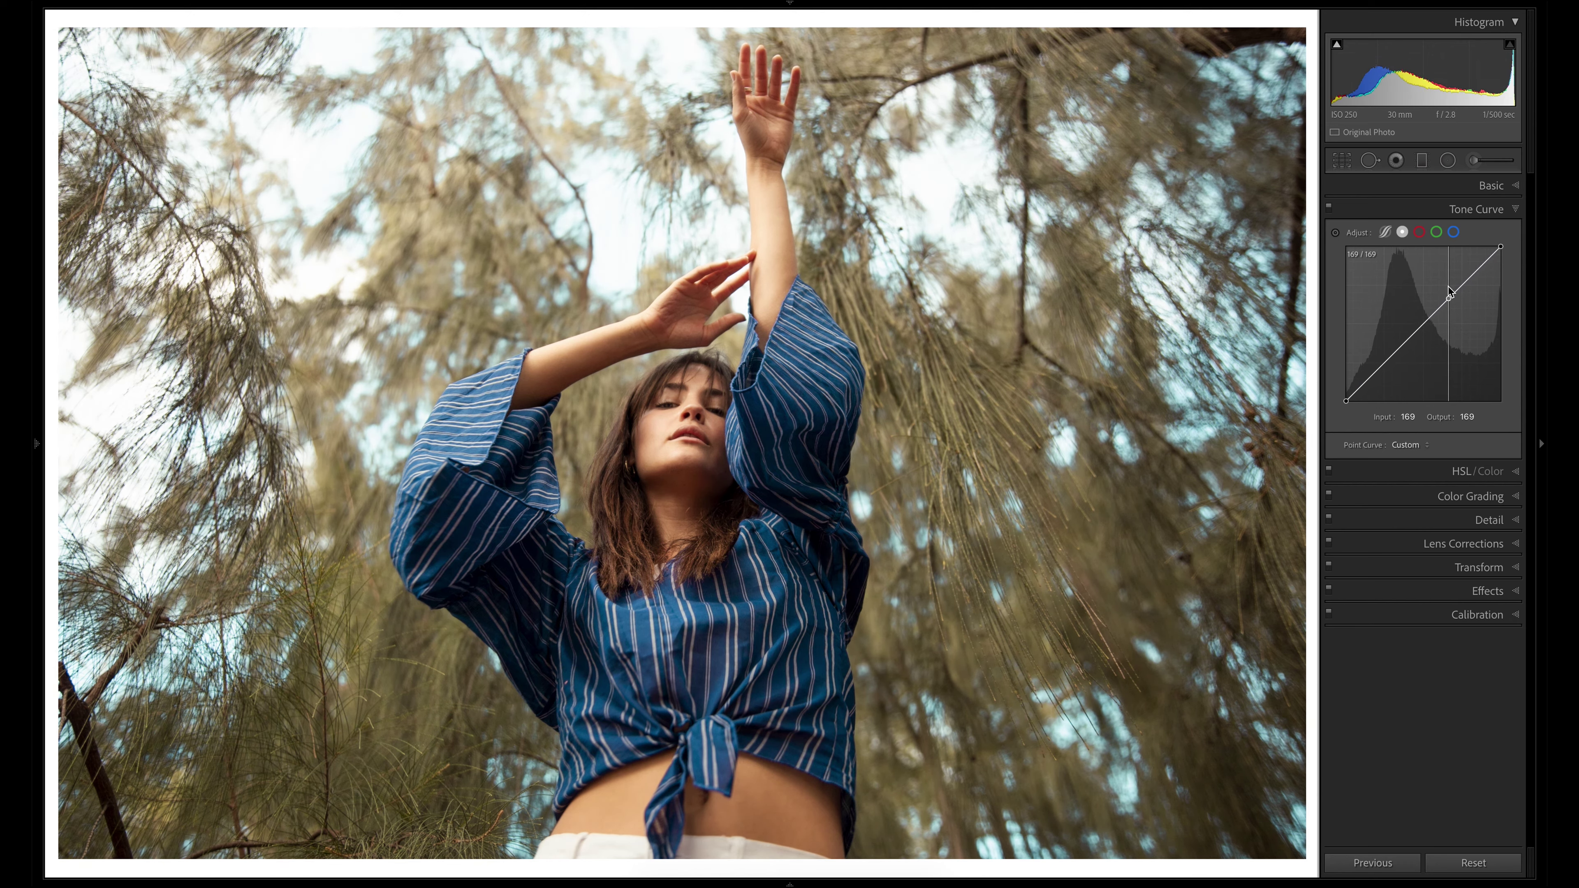
drag(1405, 346, 1385, 367)
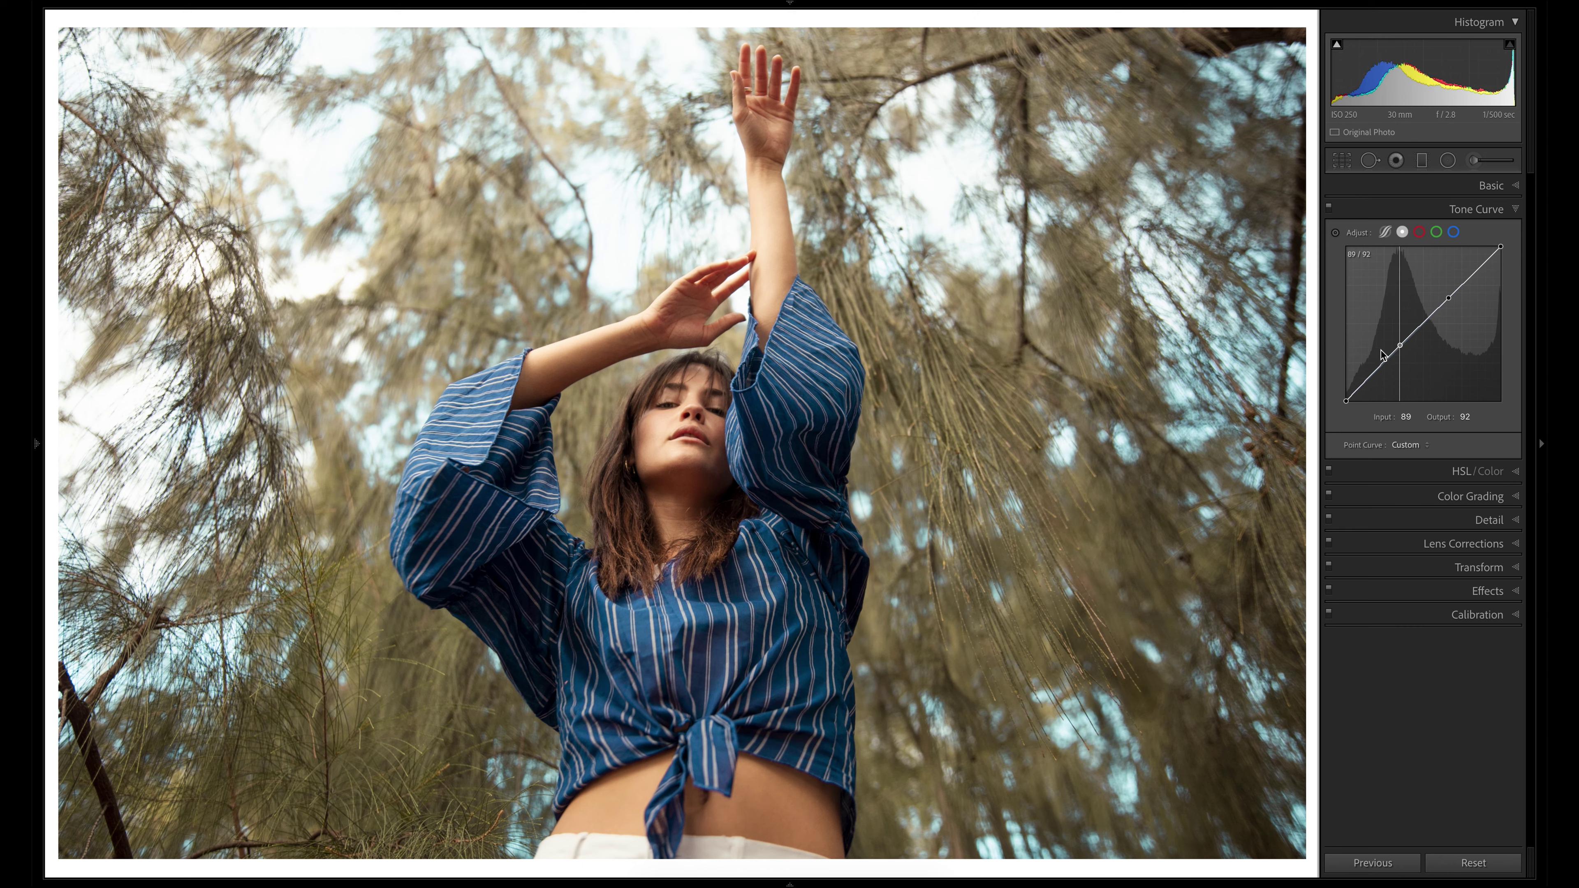
key(Up)
key(Up)
- Replace the trial shadow point on the RGB curve with one at input 49, output 48, and move the midtone point to 96/99
drag(1373, 374, 1371, 377)
key(ctrl+z)
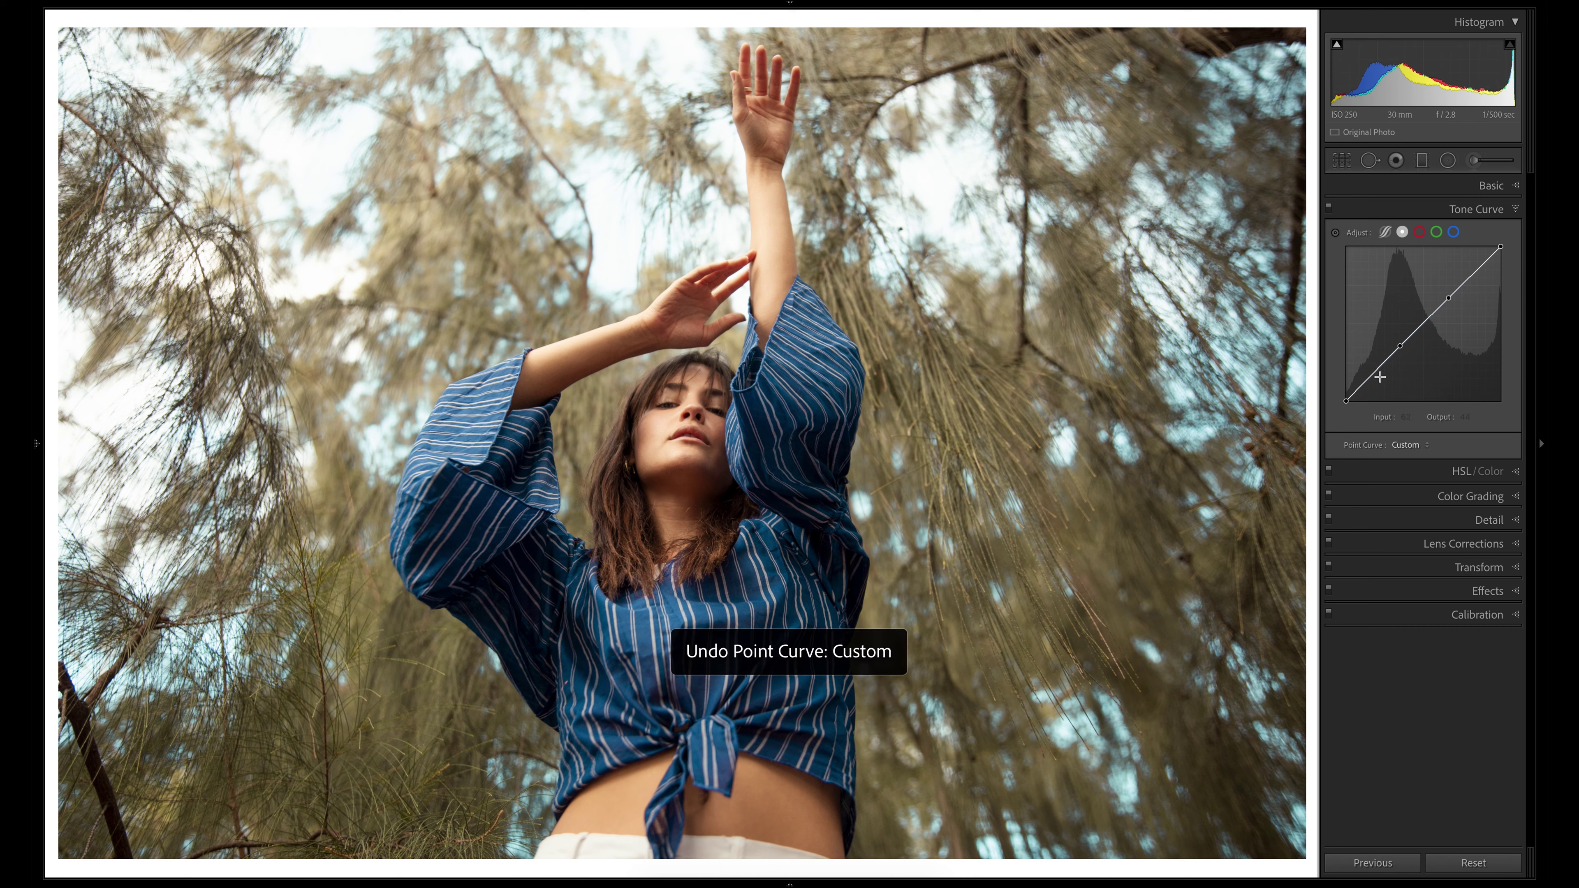
click(1374, 372)
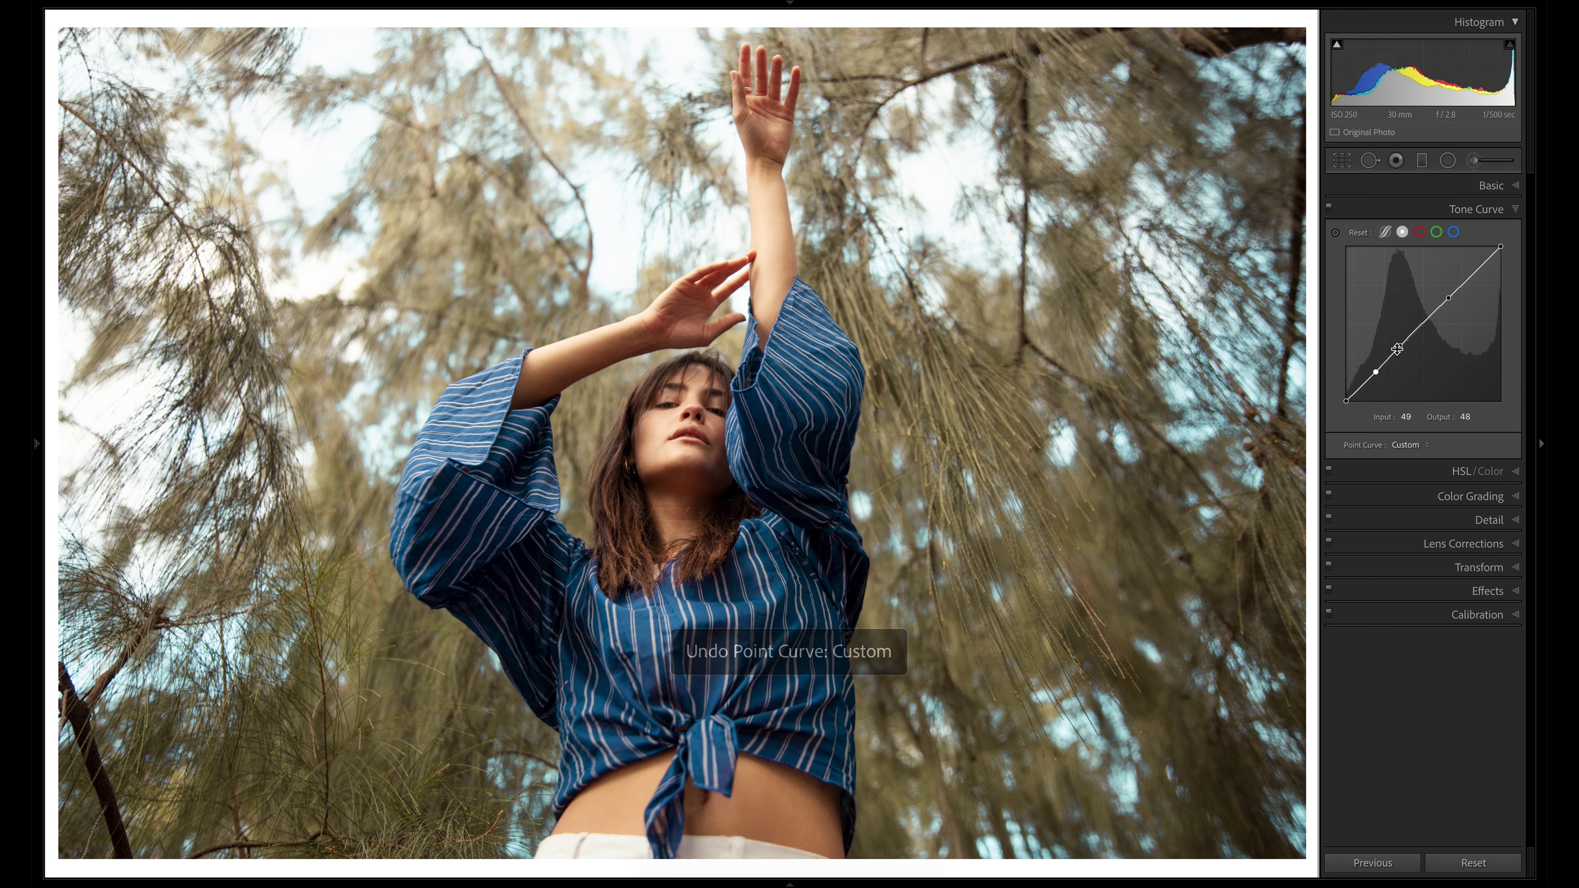
drag(1403, 354, 1430, 319)
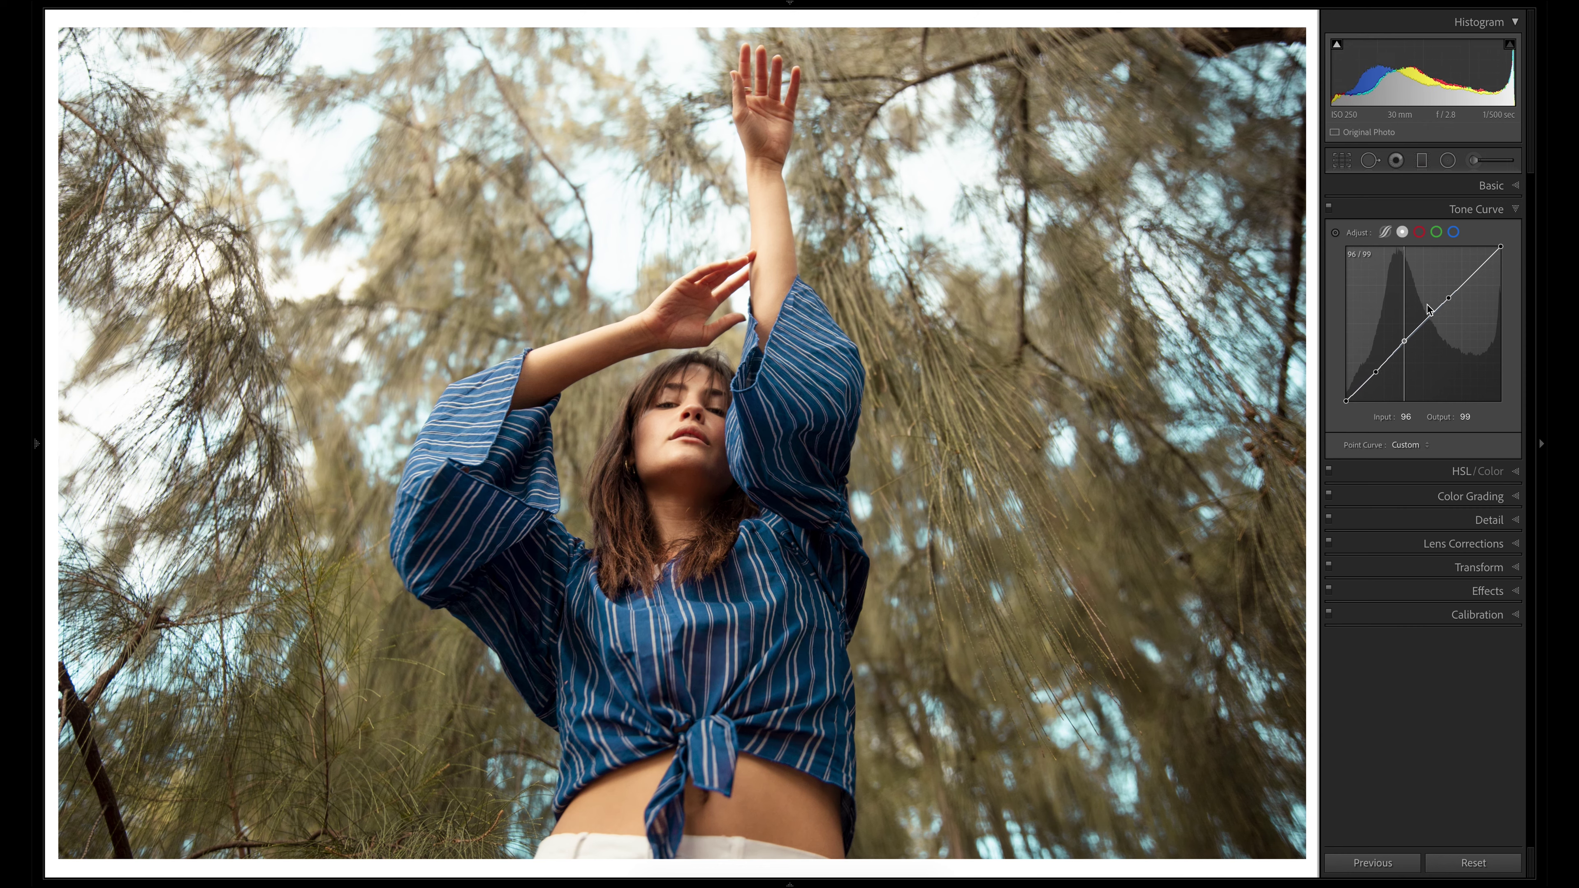
- Lower the RGB curve's shadow point slightly and raise the highlight point at input 169 to output 174
click(1376, 372)
key(Down)
click(1449, 298)
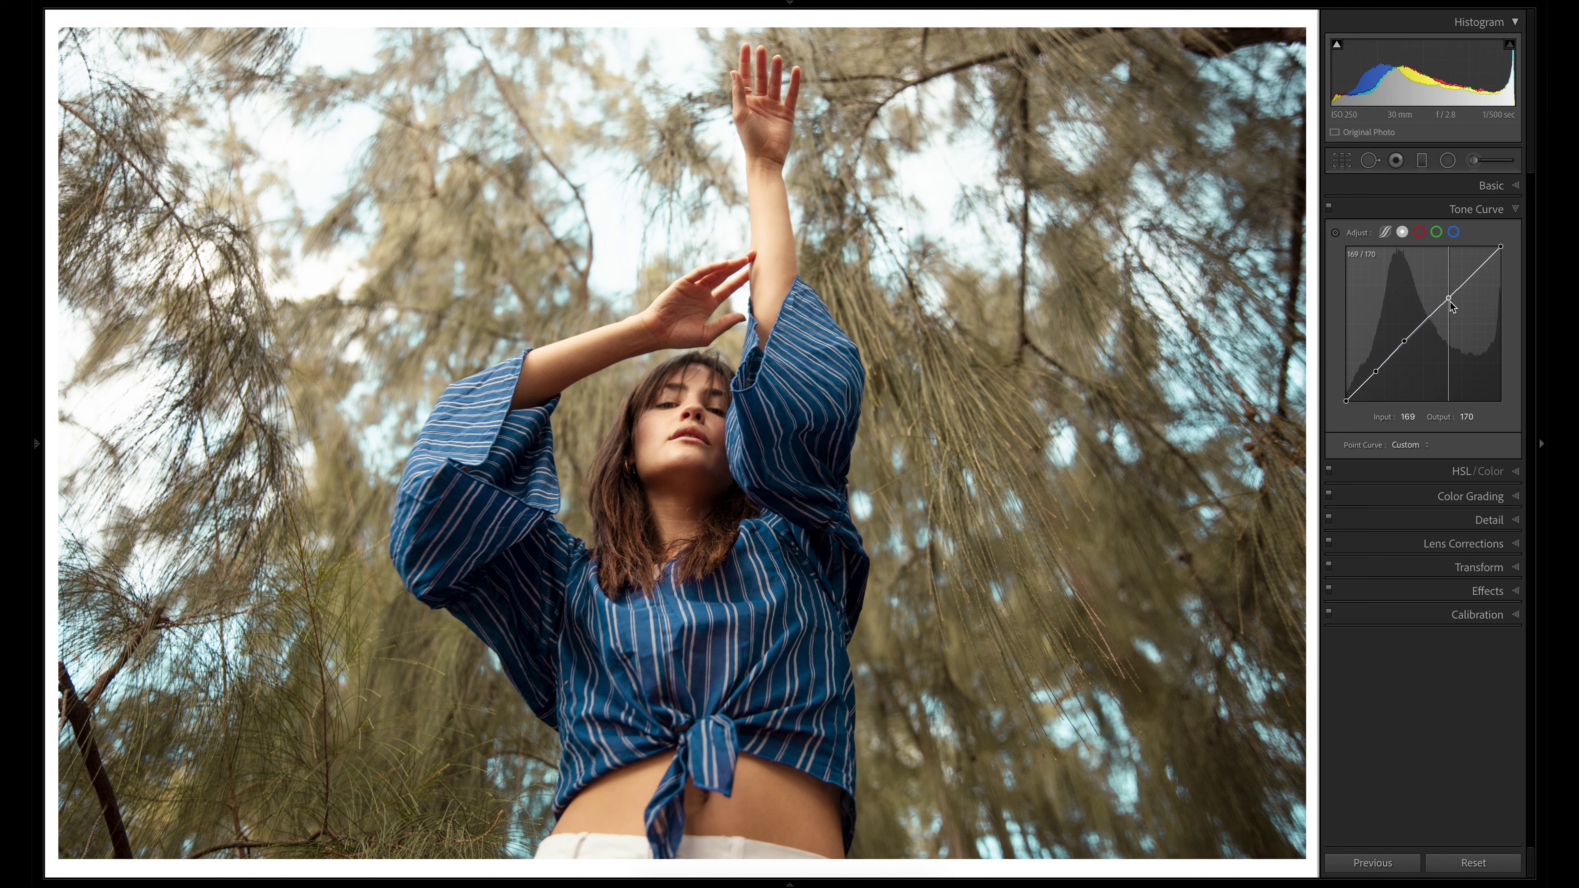
key(Up)
key(Up)
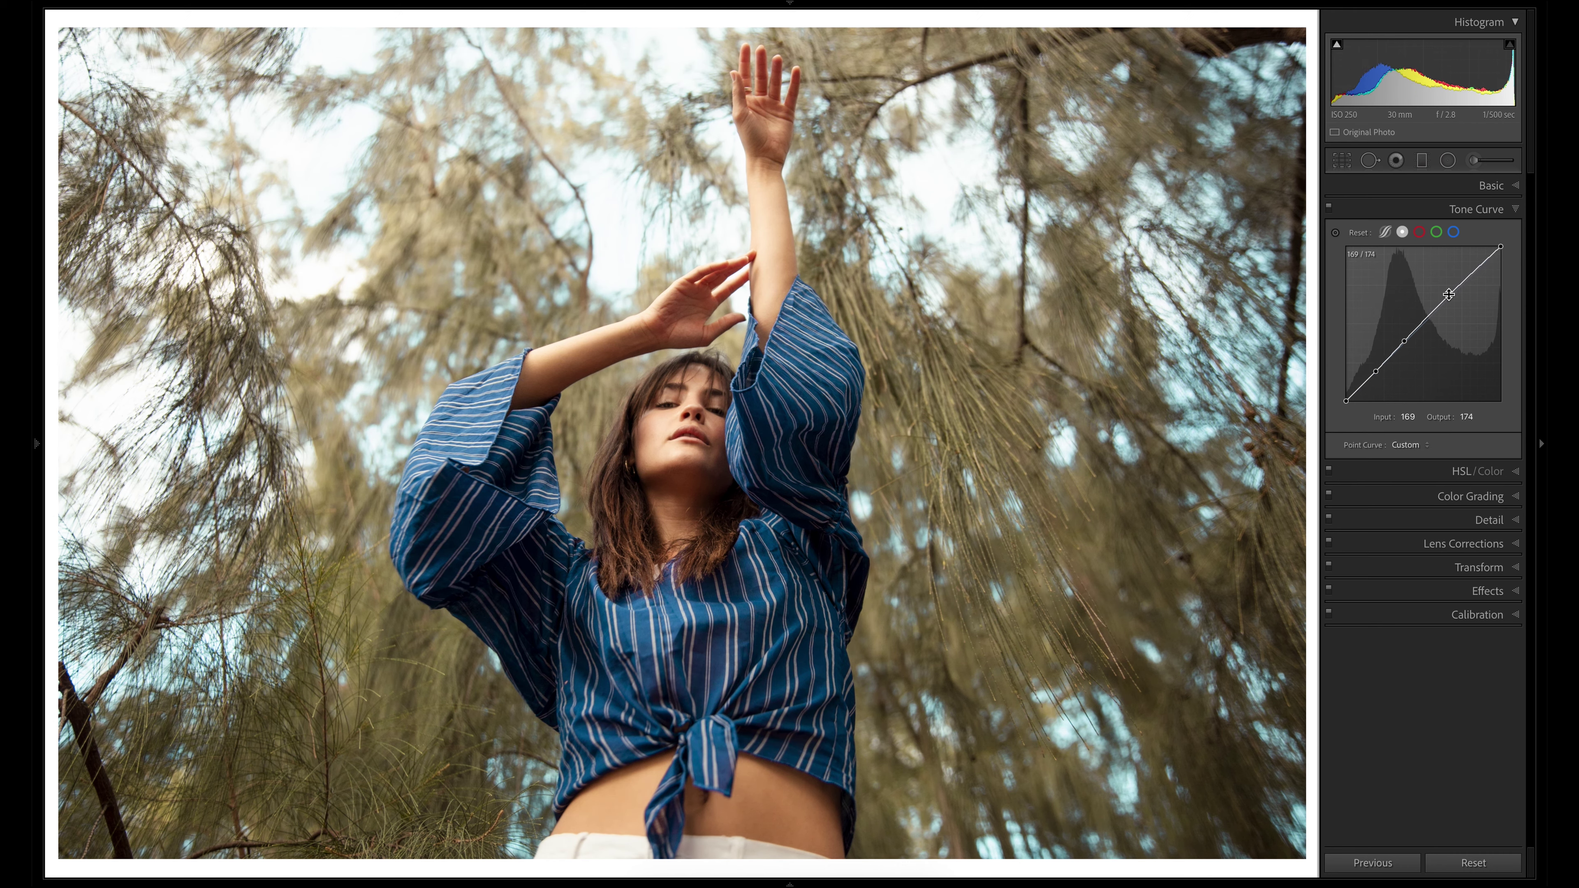
- Try lowering the RGB curve's white point while inspecting the bright background up close, and return it to 255
click(1500, 254)
key(z)
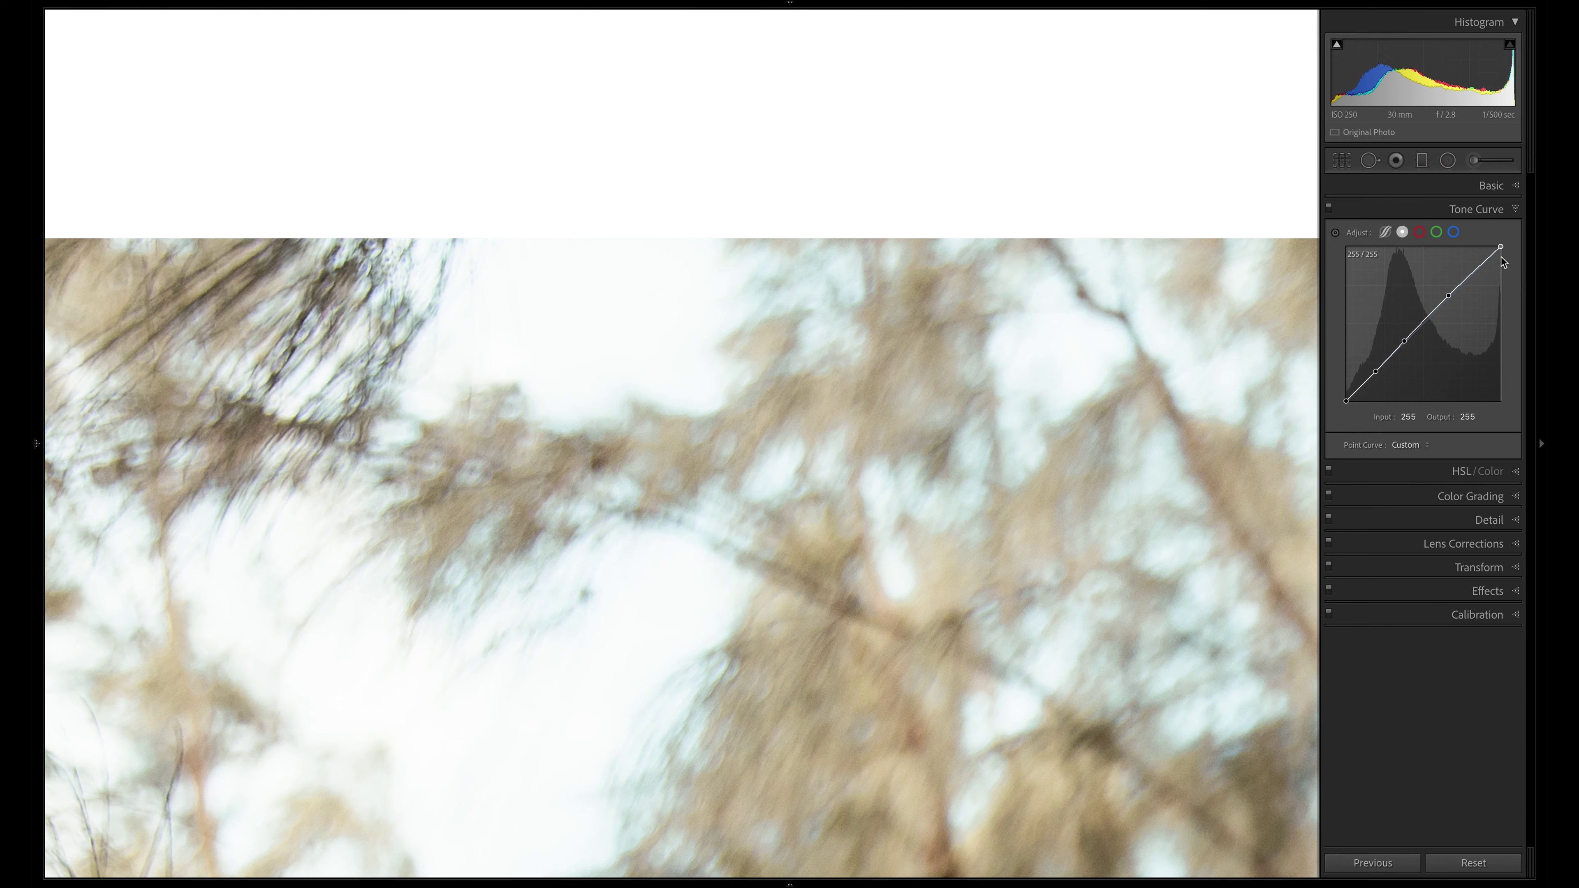
mouse_move(1504, 267)
mouse_down()
mouse_move(1519, 348)
mouse_move(1523, 252)
mouse_move(1530, 295)
mouse_move(1502, 245)
mouse_up()
click(594, 234)
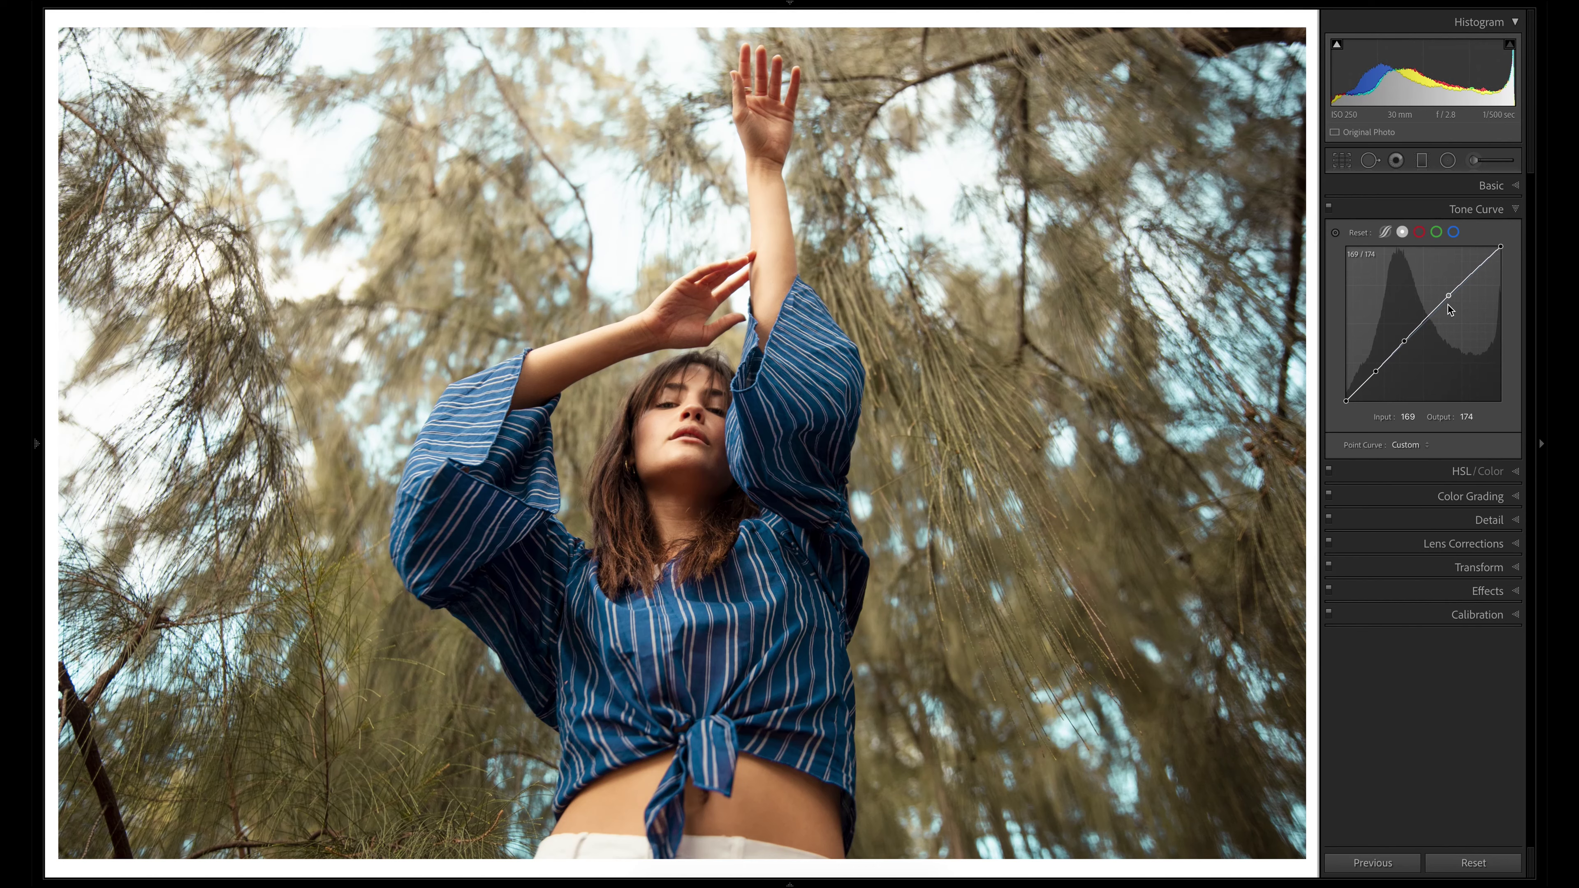
- Move the RGB curve's highlight point to 164/170, lower the white point slightly, and add an upper point at input 212, output 209
drag(1449, 297, 1449, 297)
click(1476, 271)
drag(1502, 253, 1513, 283)
key(ctrl+z)
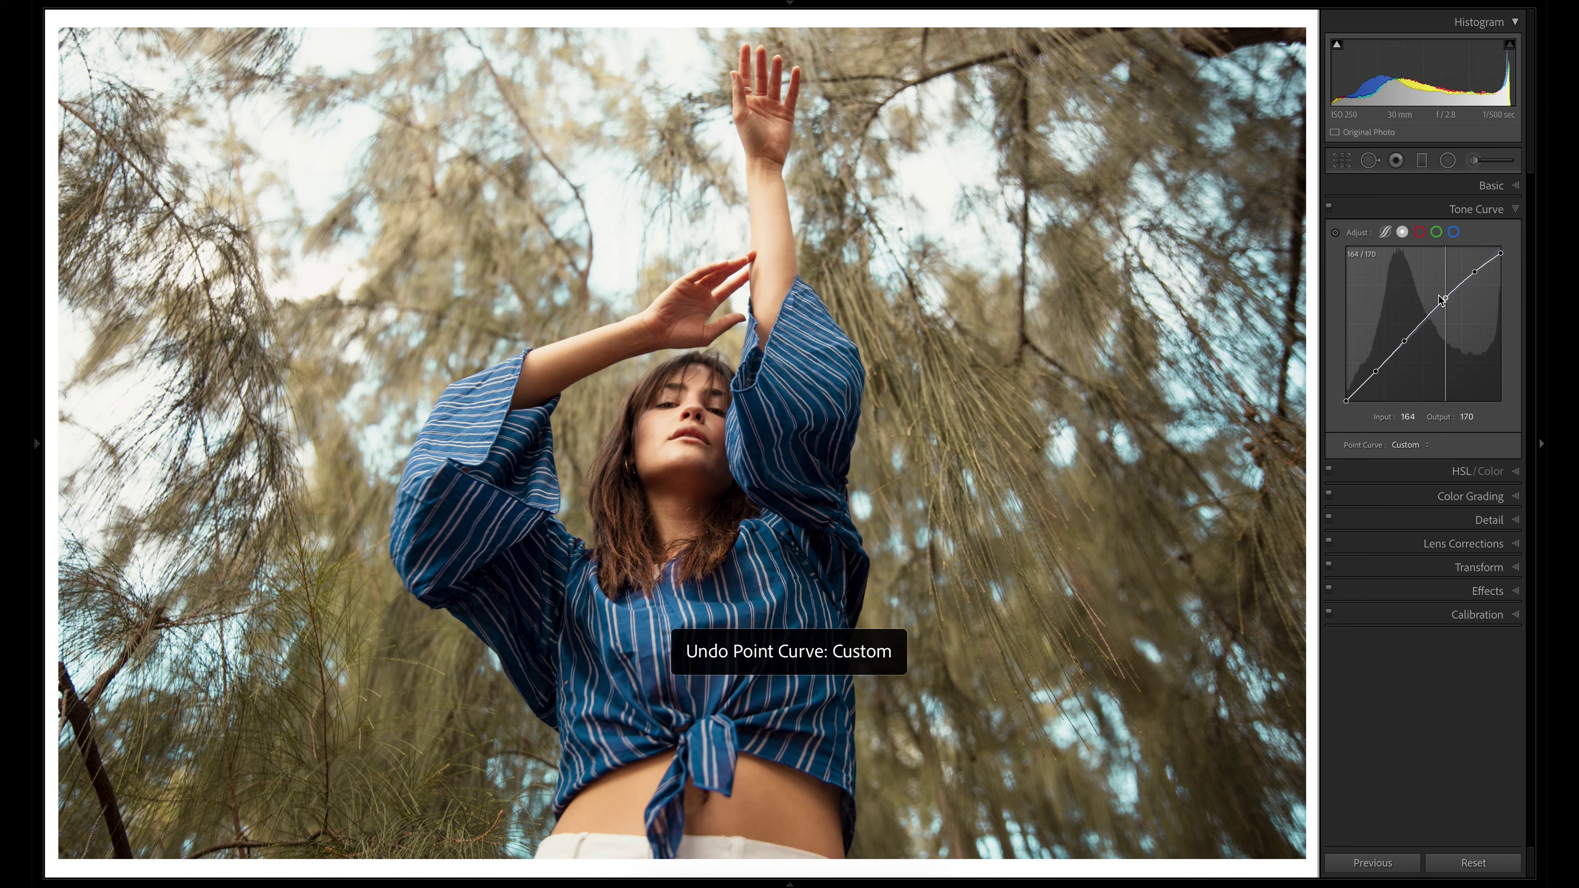
key(ctrl+z)
drag(1476, 283, 1476, 286)
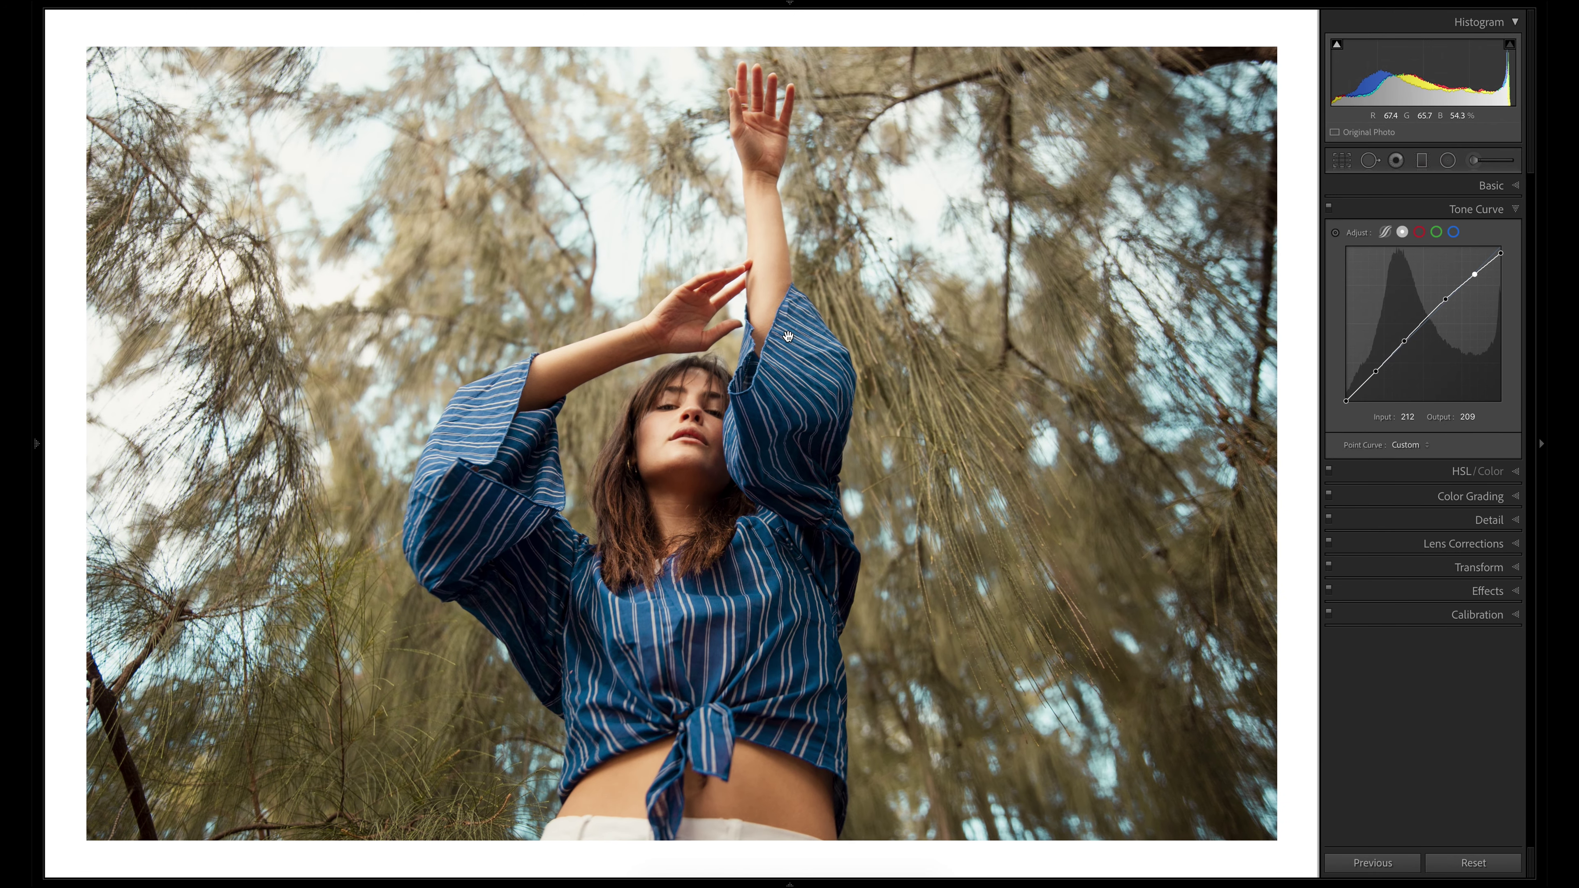
- Compare the zoomed-out portrait with and without the Tone Curve adjustments
click(934, 373)
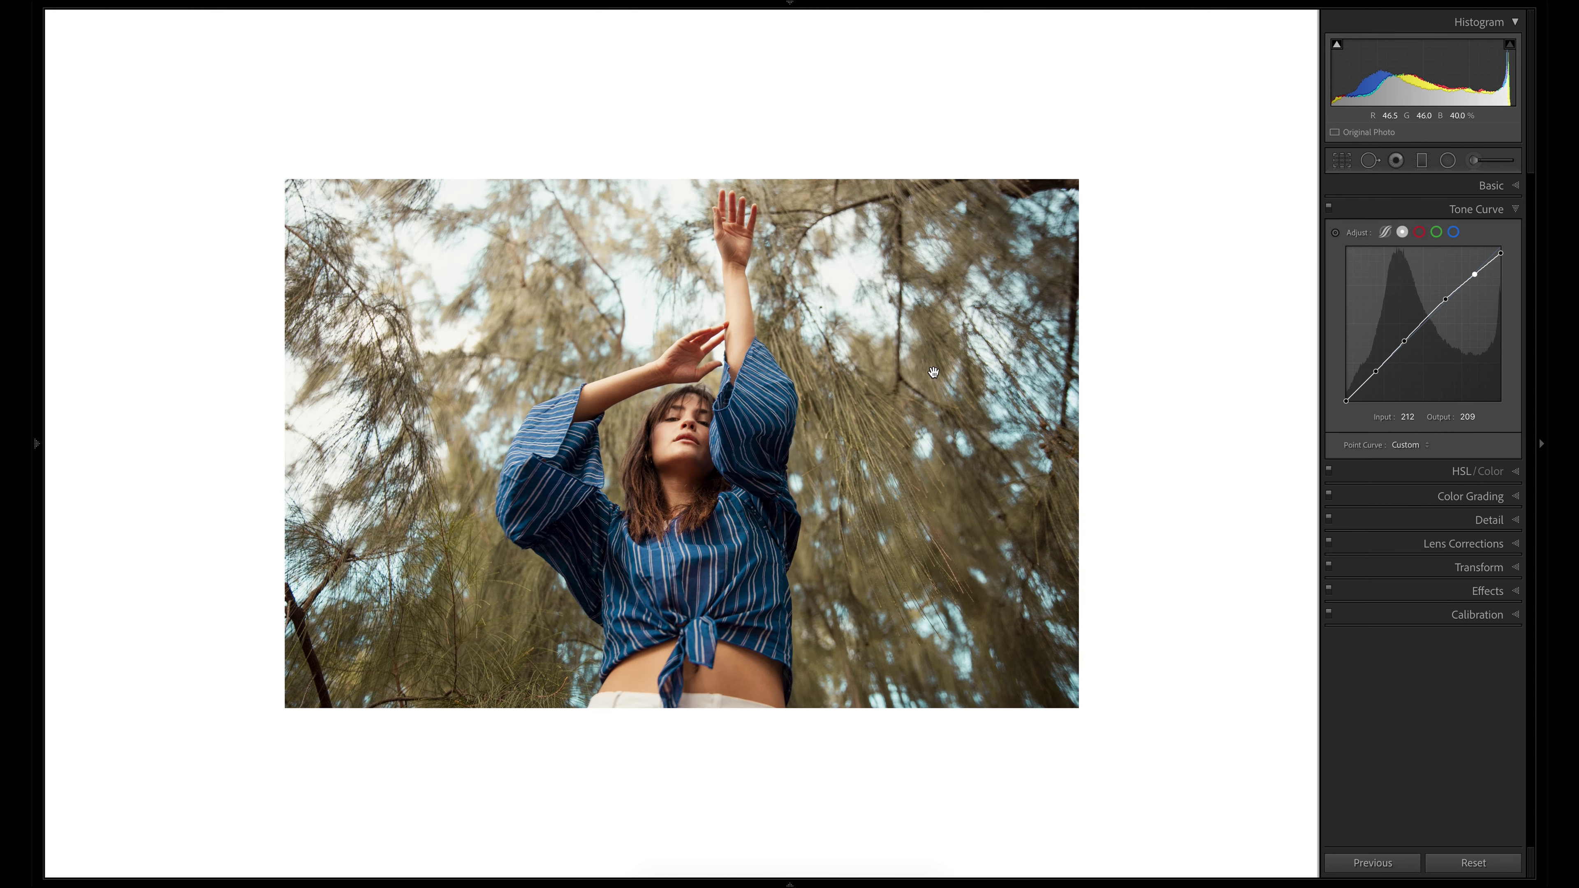
click(1329, 206)
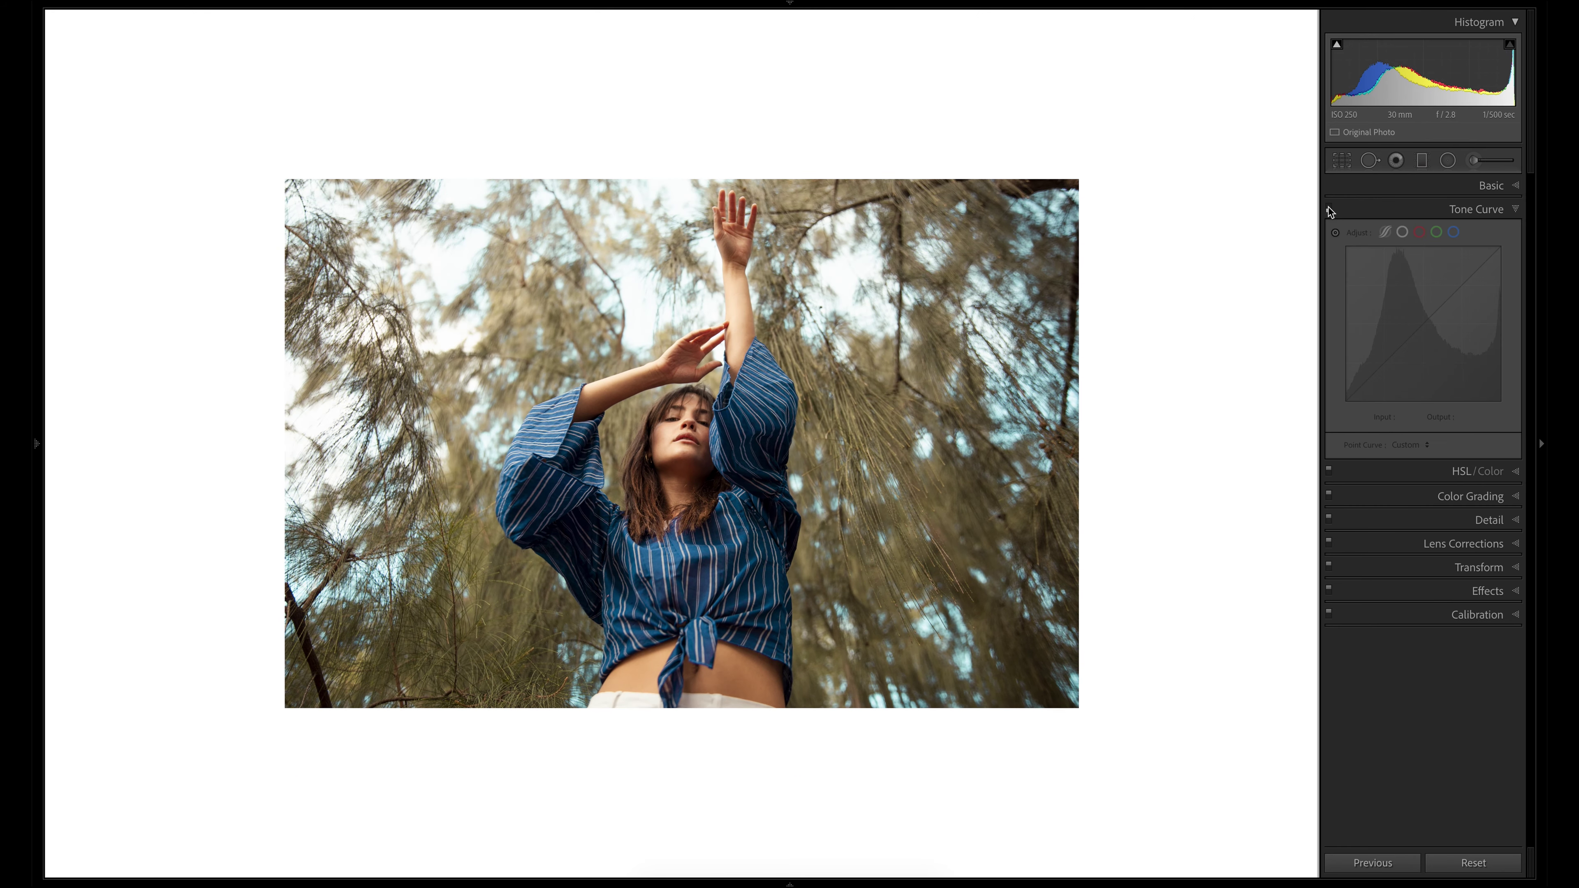
click(1329, 206)
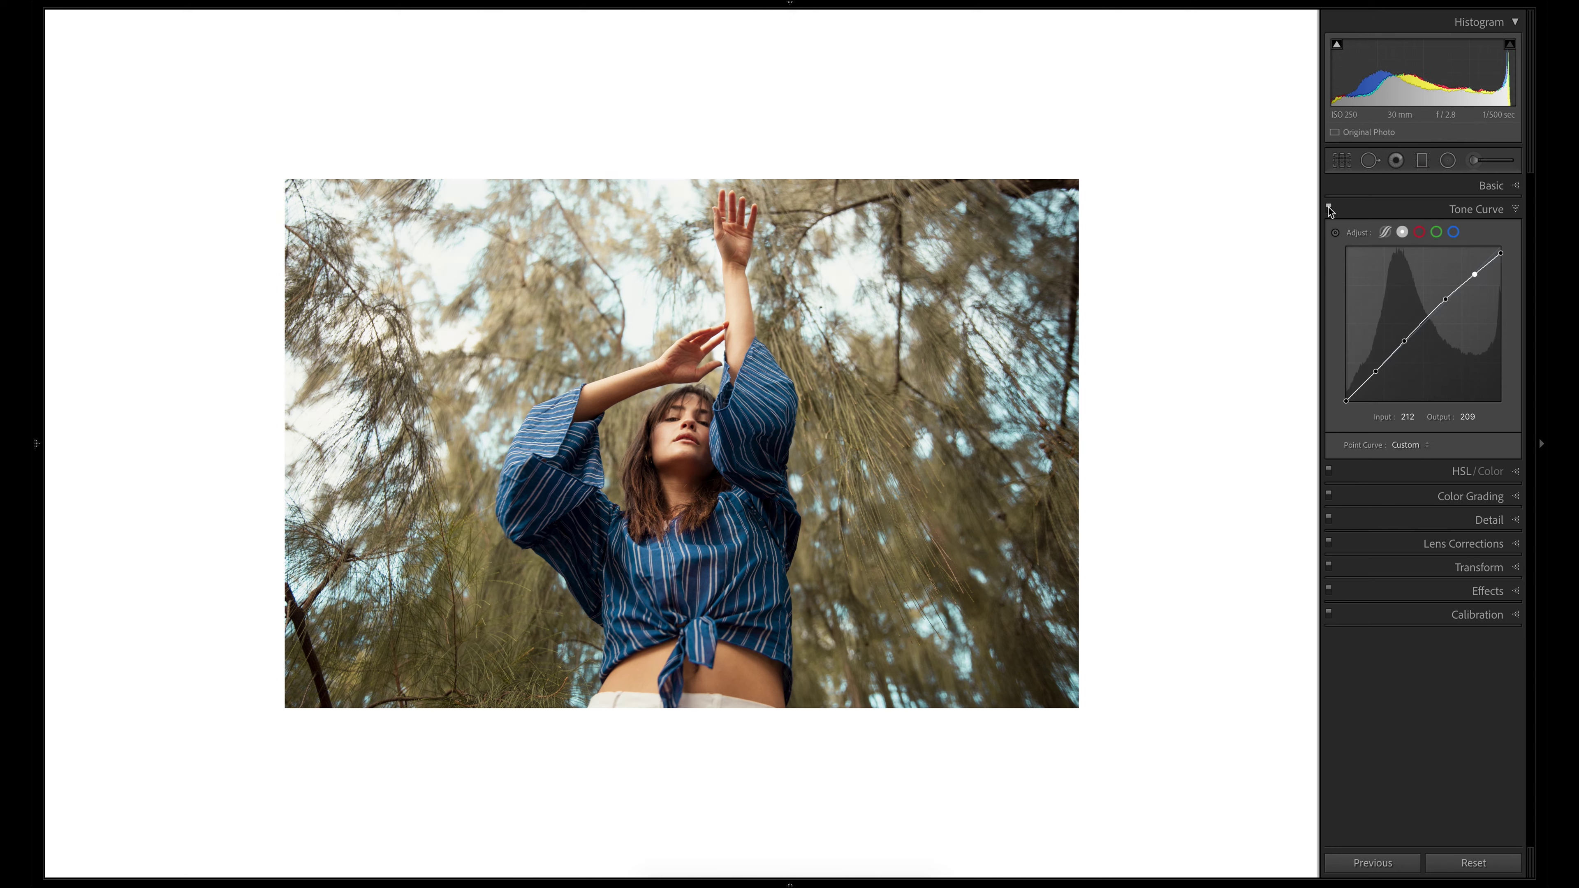
click(1329, 206)
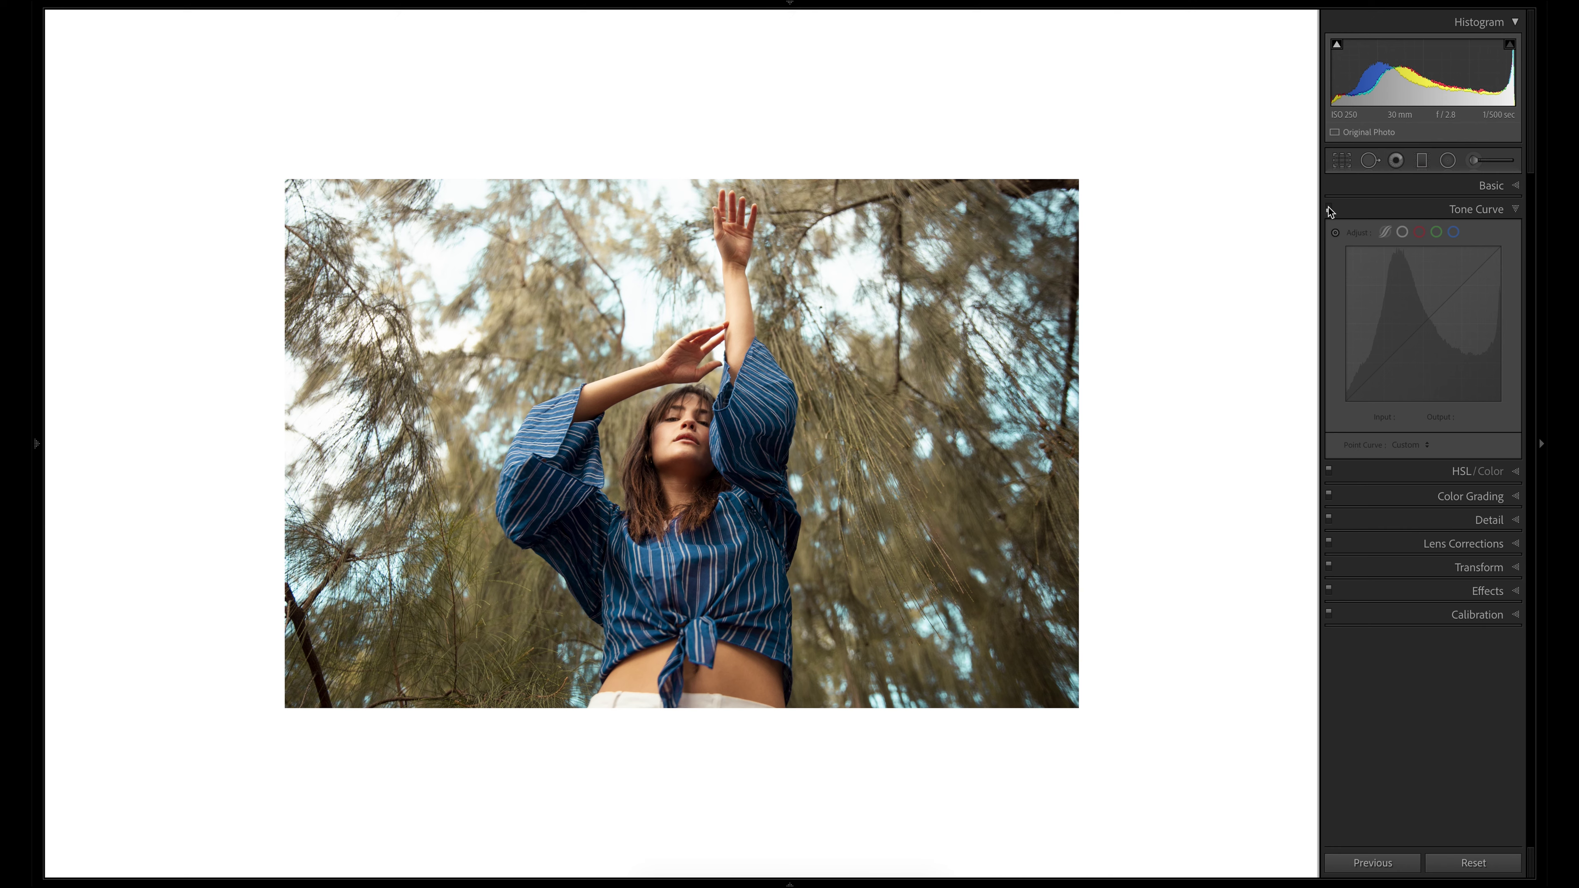
click(1329, 206)
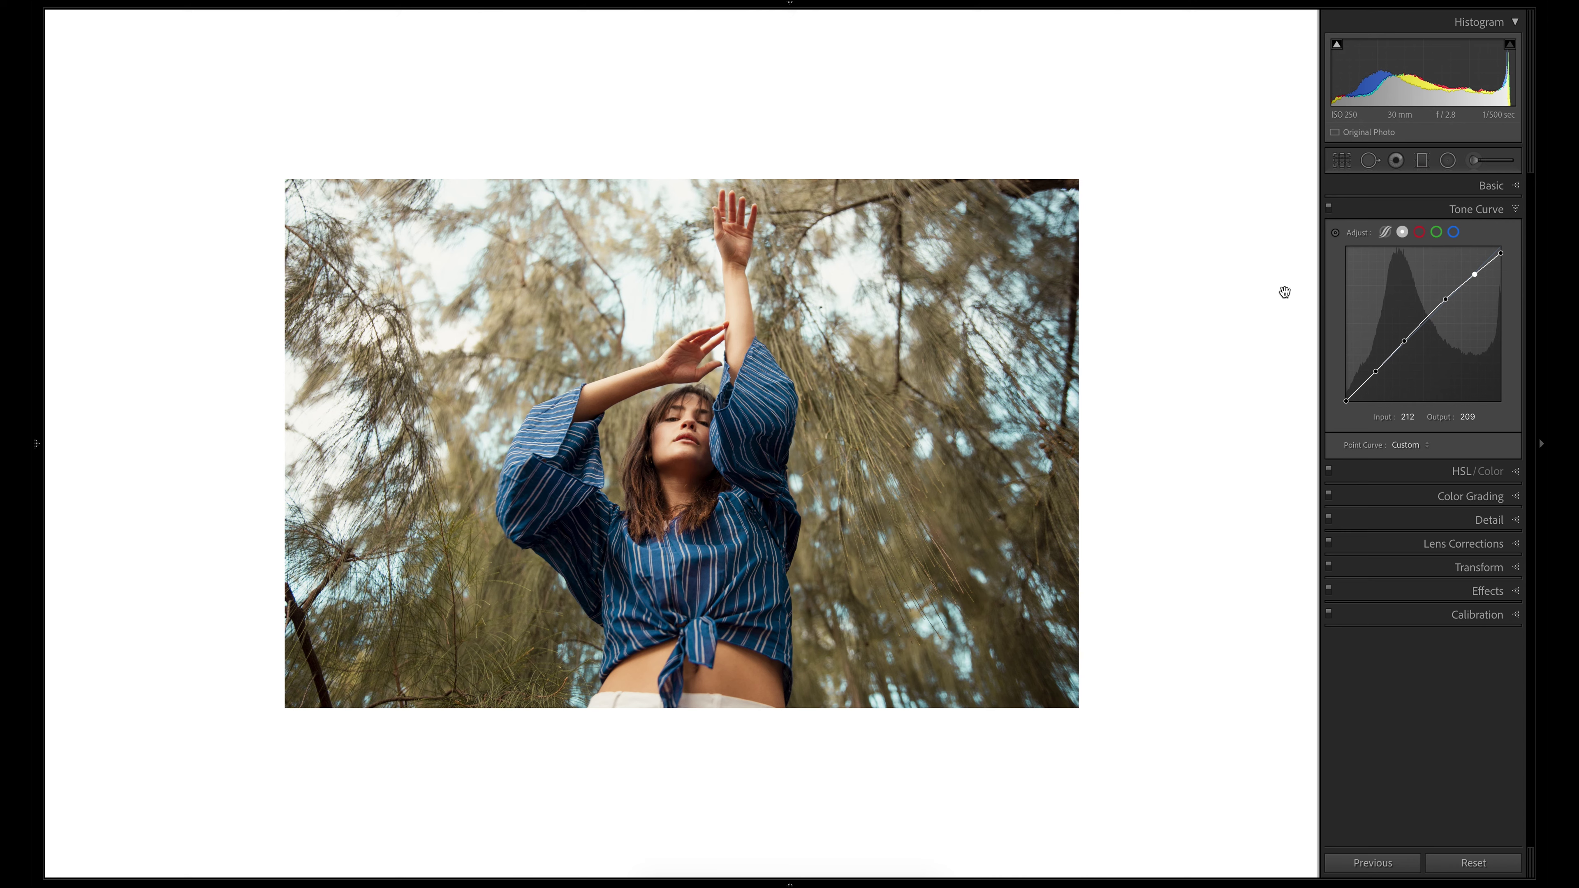
- Try bending the blue channel curve up to 109/162 and down to 142/89, and undo the change
click(1419, 233)
click(1436, 232)
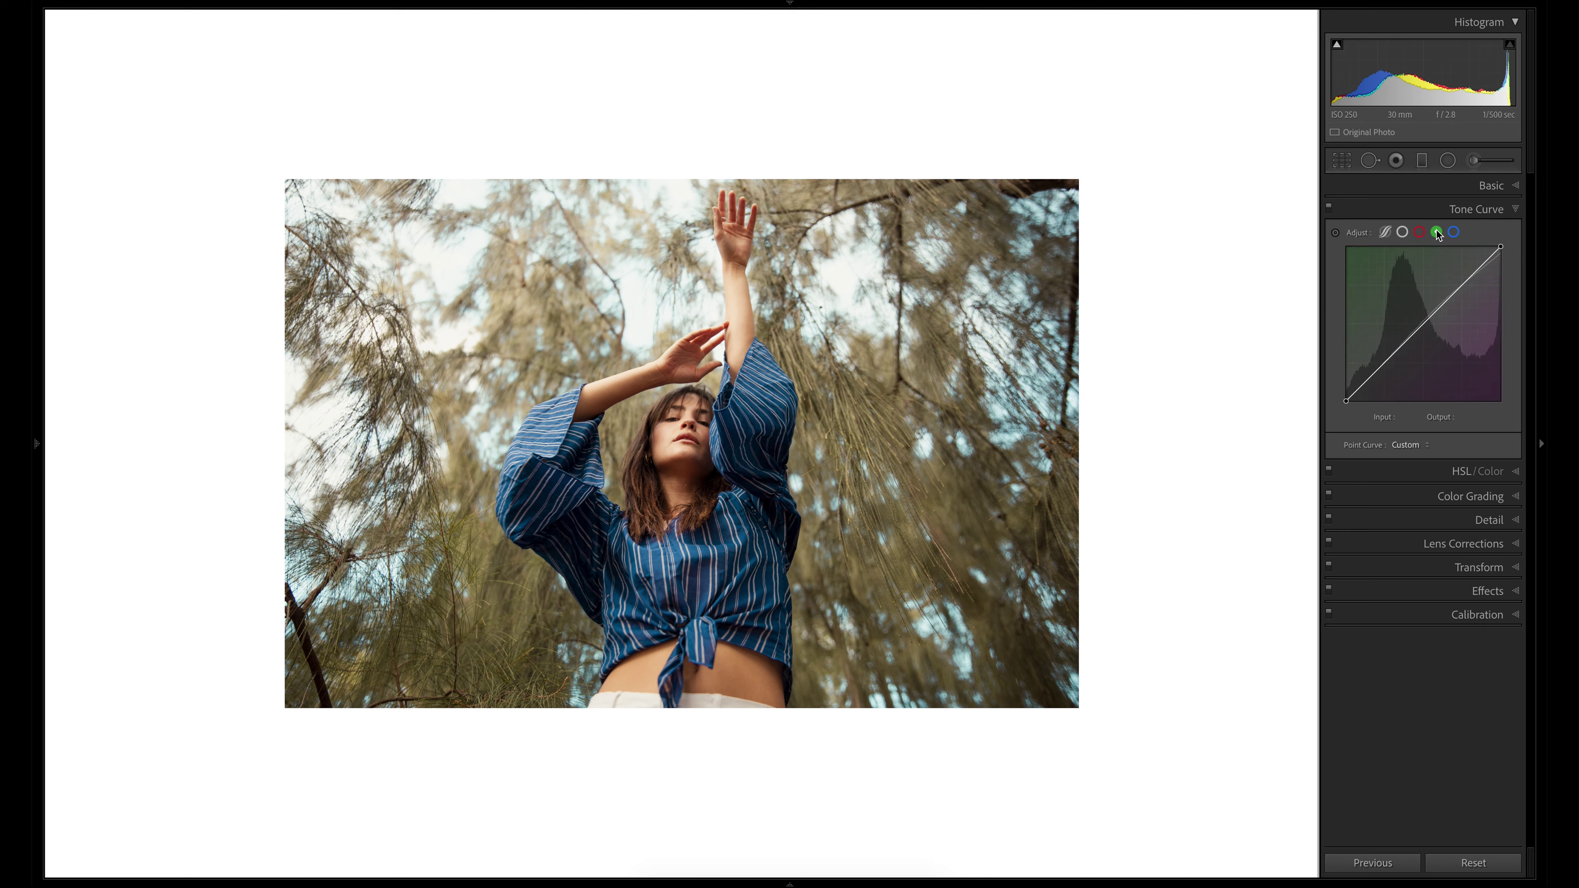
click(1454, 232)
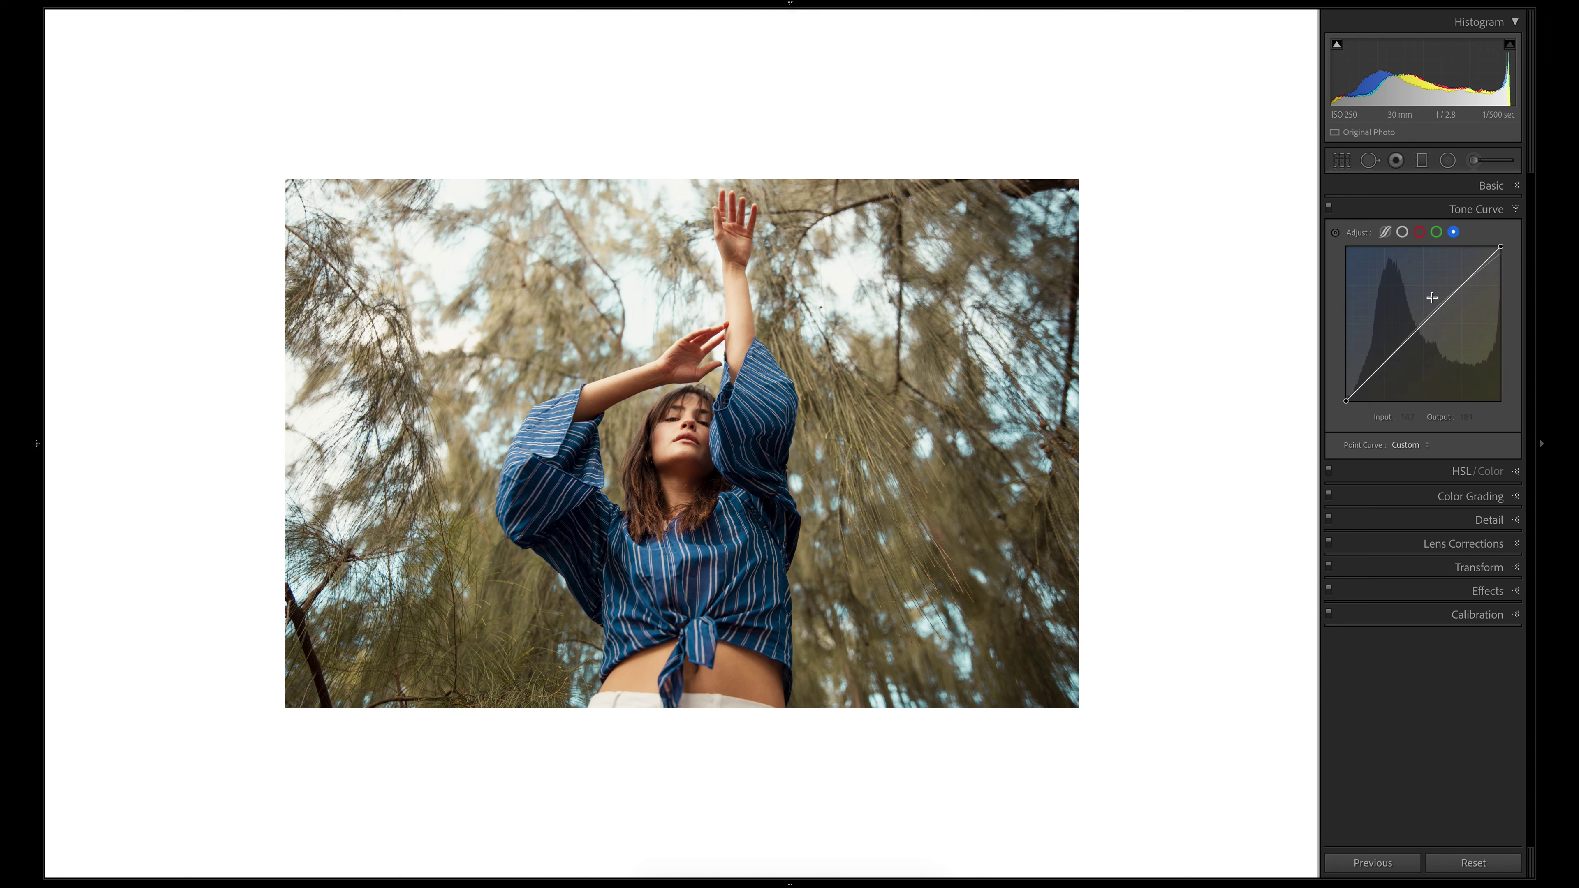
click(1425, 323)
drag(1425, 323, 1413, 302)
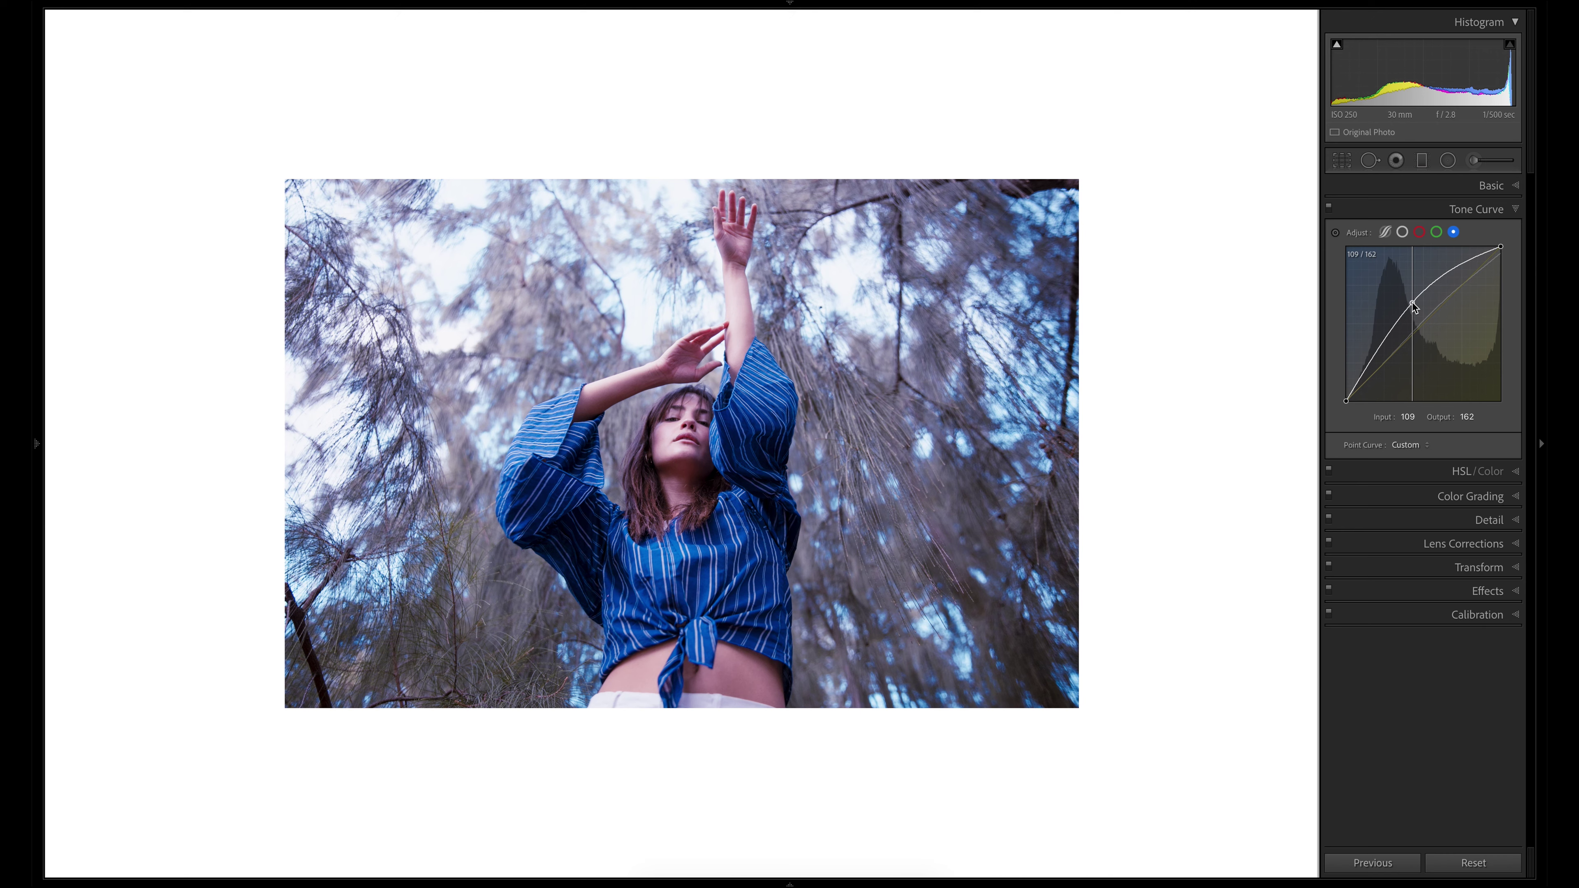
drag(1412, 302, 1431, 343)
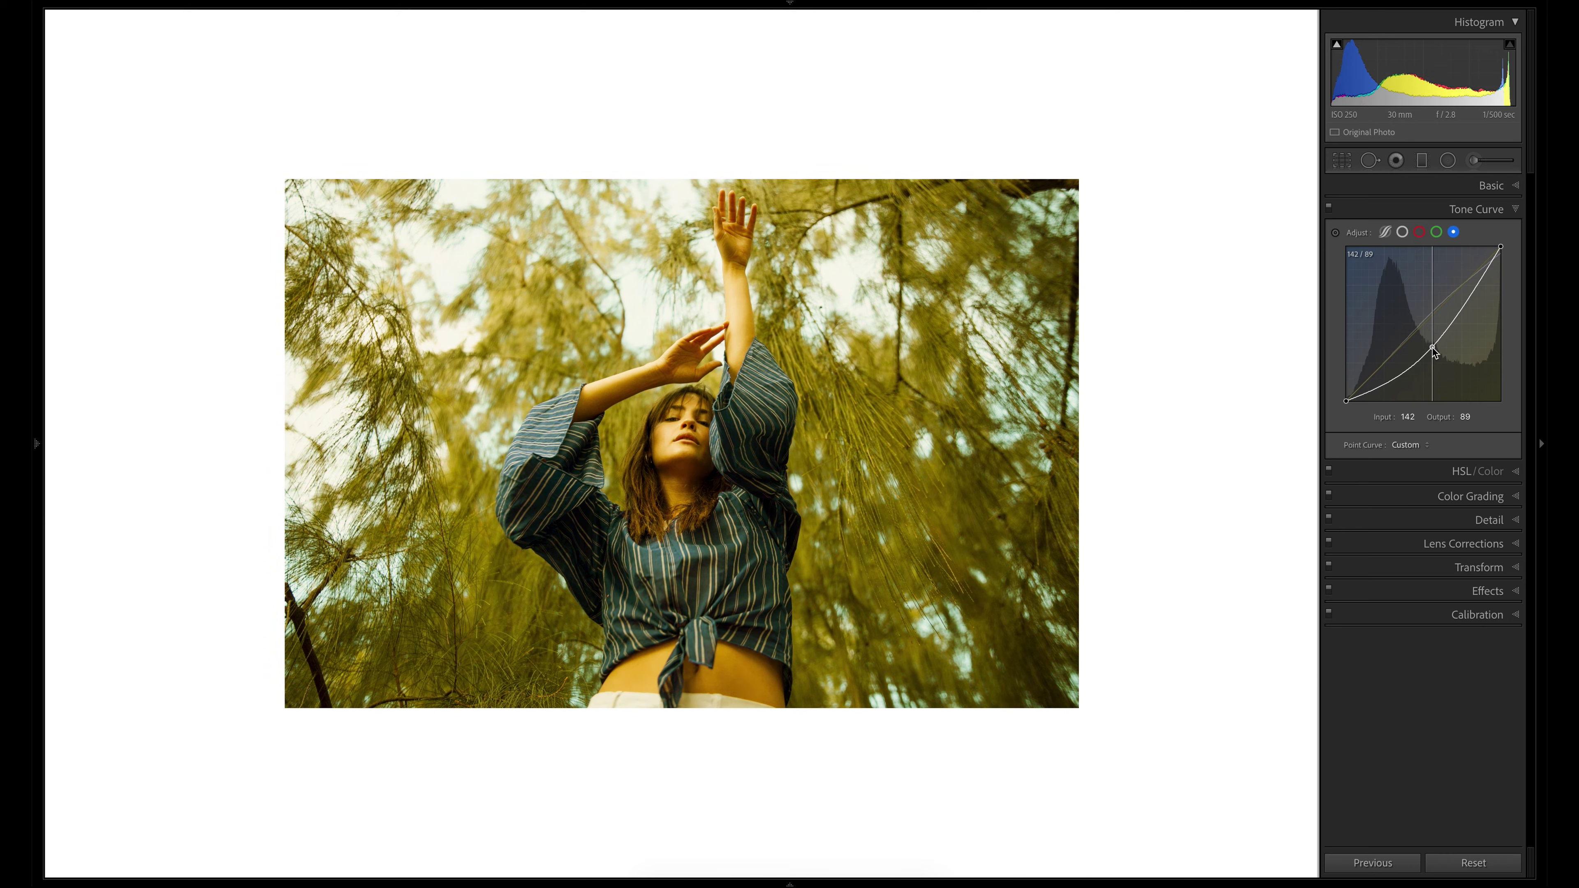
key(ctrl+z)
- Try lowering the green curve's midpoint to 145/93 and the red curve's to 139/96, removing each change
click(1437, 232)
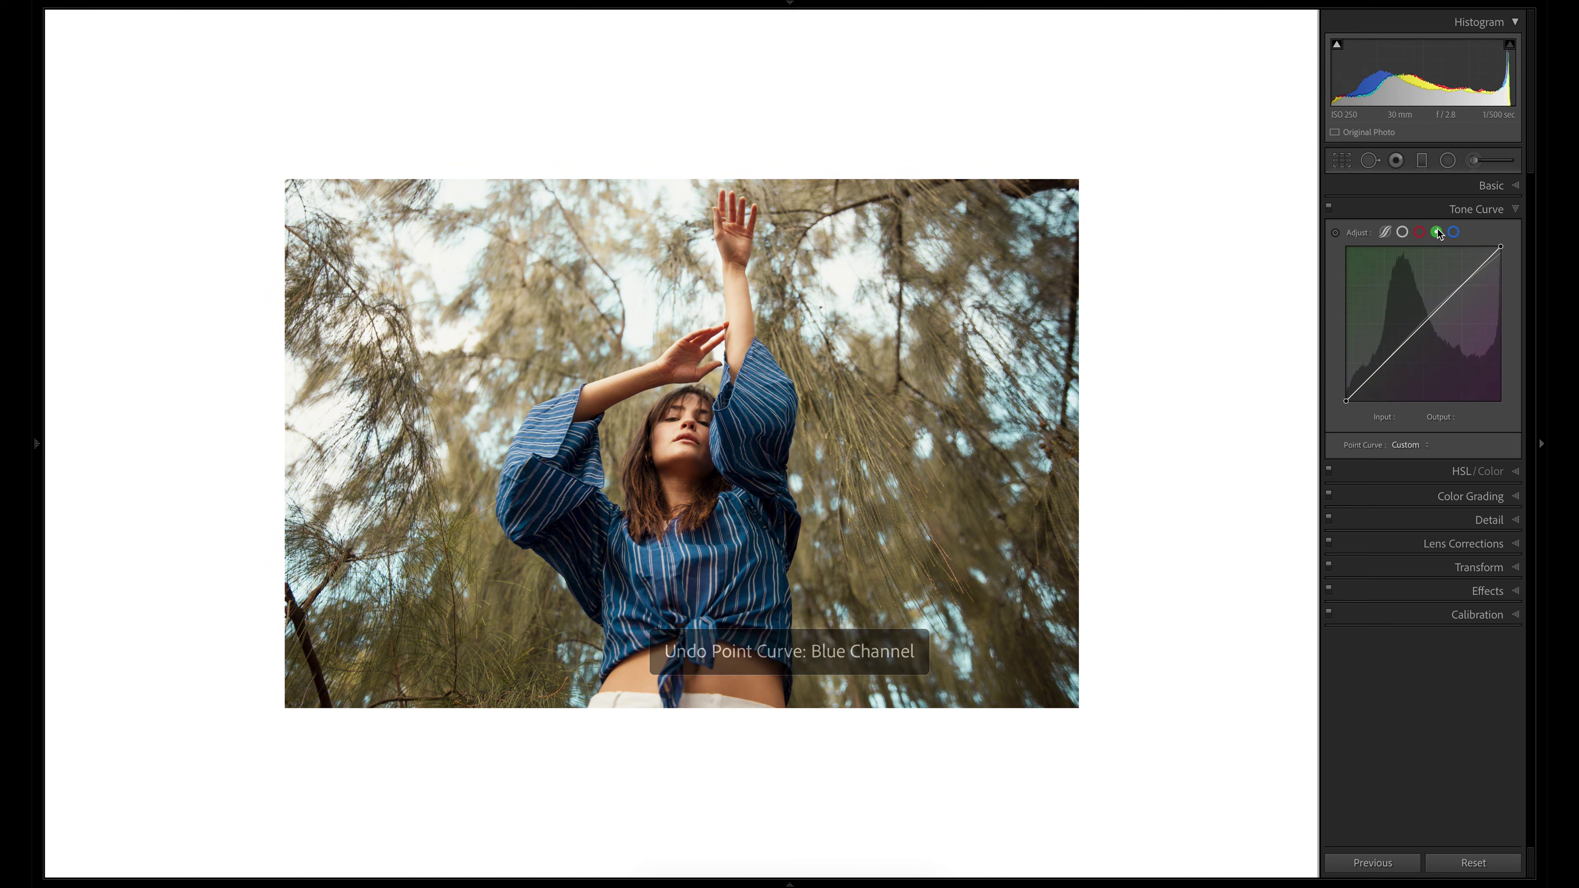
mouse_move(1414, 332)
mouse_down()
mouse_move(1414, 307)
mouse_move(1433, 344)
mouse_up()
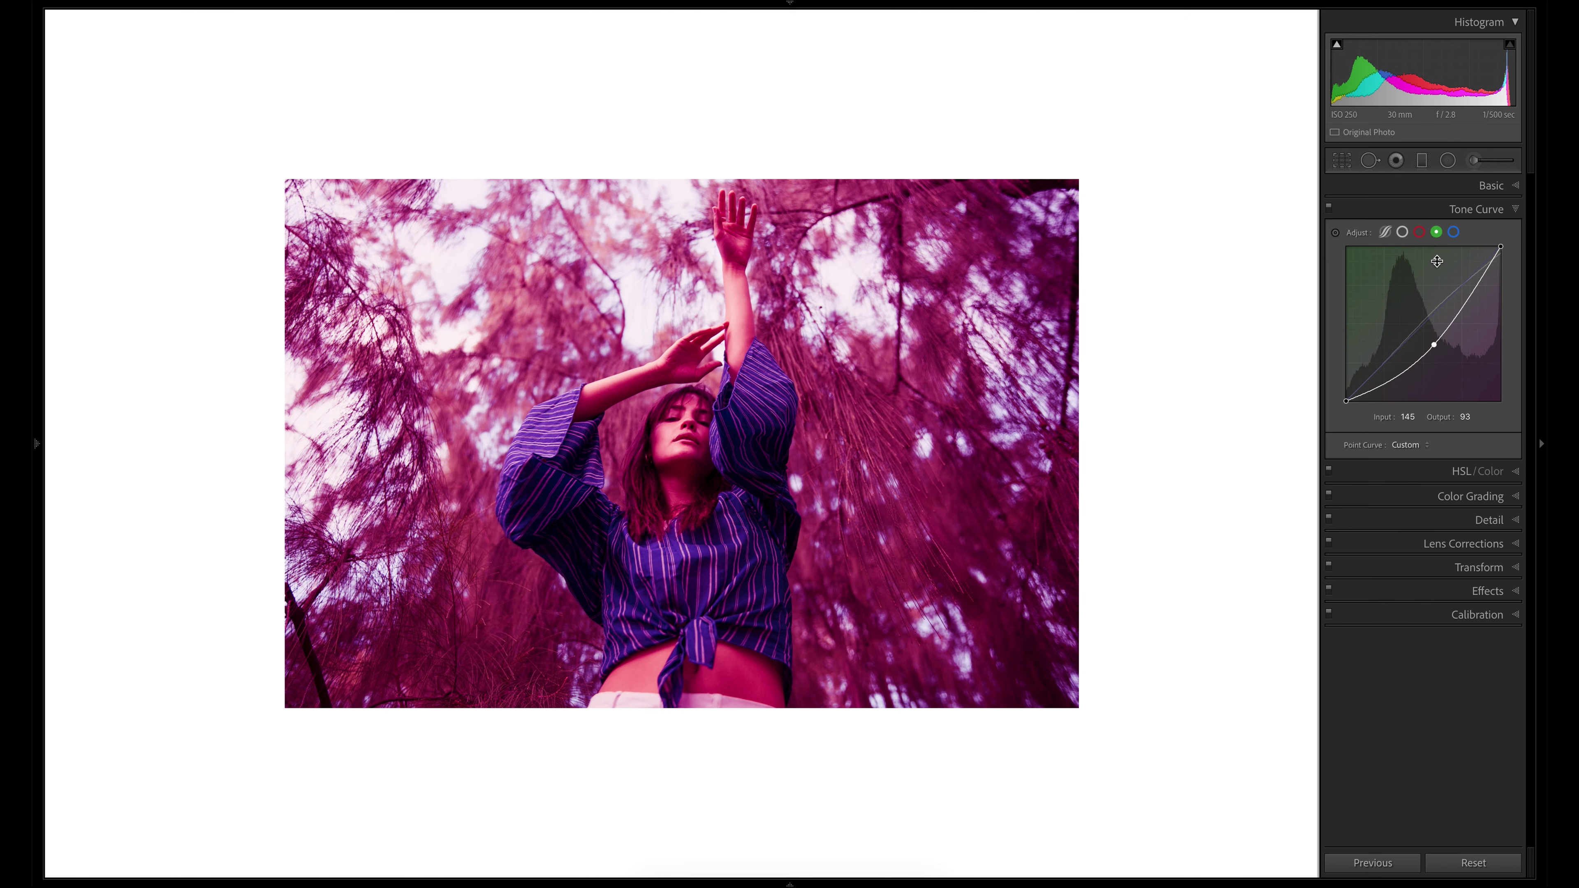
key(ctrl+z)
click(1419, 232)
mouse_move(1421, 330)
mouse_down()
mouse_move(1411, 311)
mouse_move(1431, 344)
mouse_up()
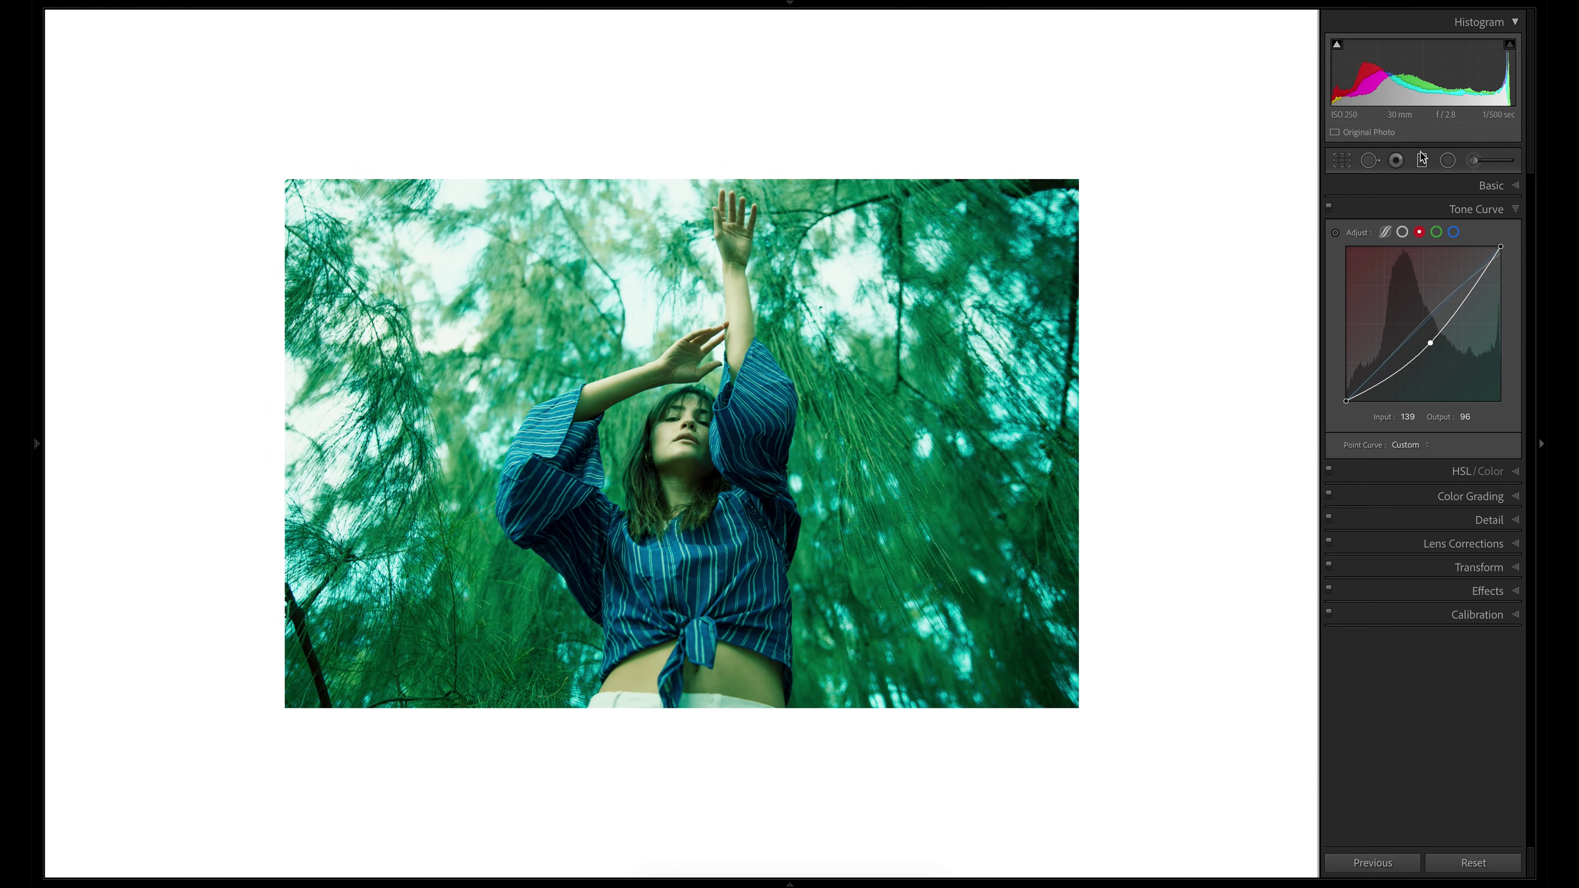
double_click(1430, 343)
- Try raising the RGB curve's highlight point at input 164 to output 178
click(1403, 232)
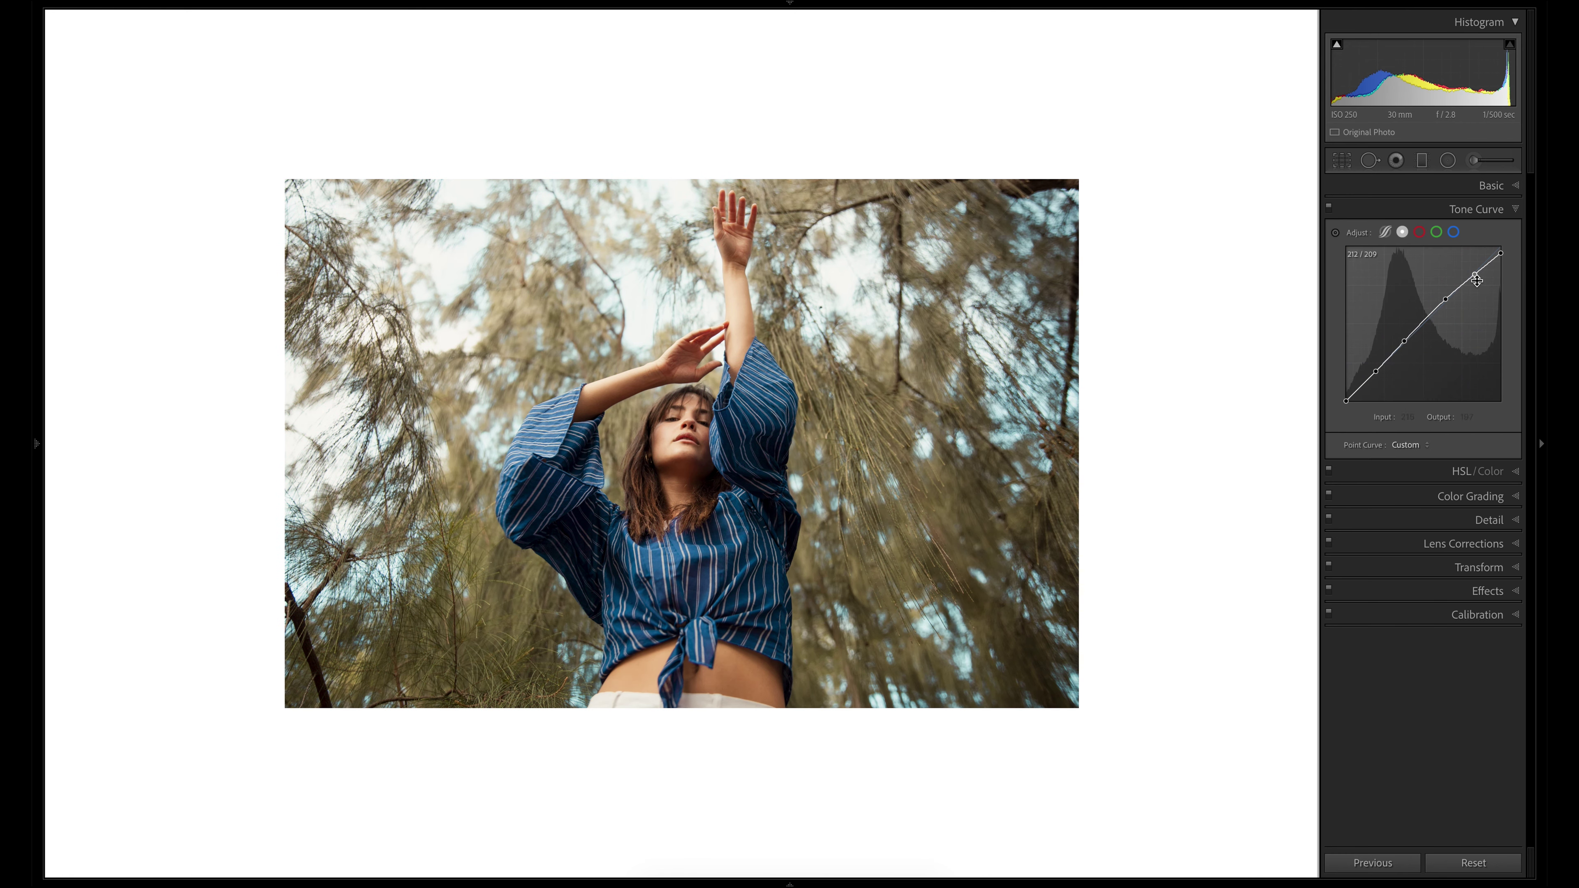
mouse_move(1449, 301)
mouse_down()
mouse_move(1463, 354)
mouse_move(1448, 294)
mouse_up()
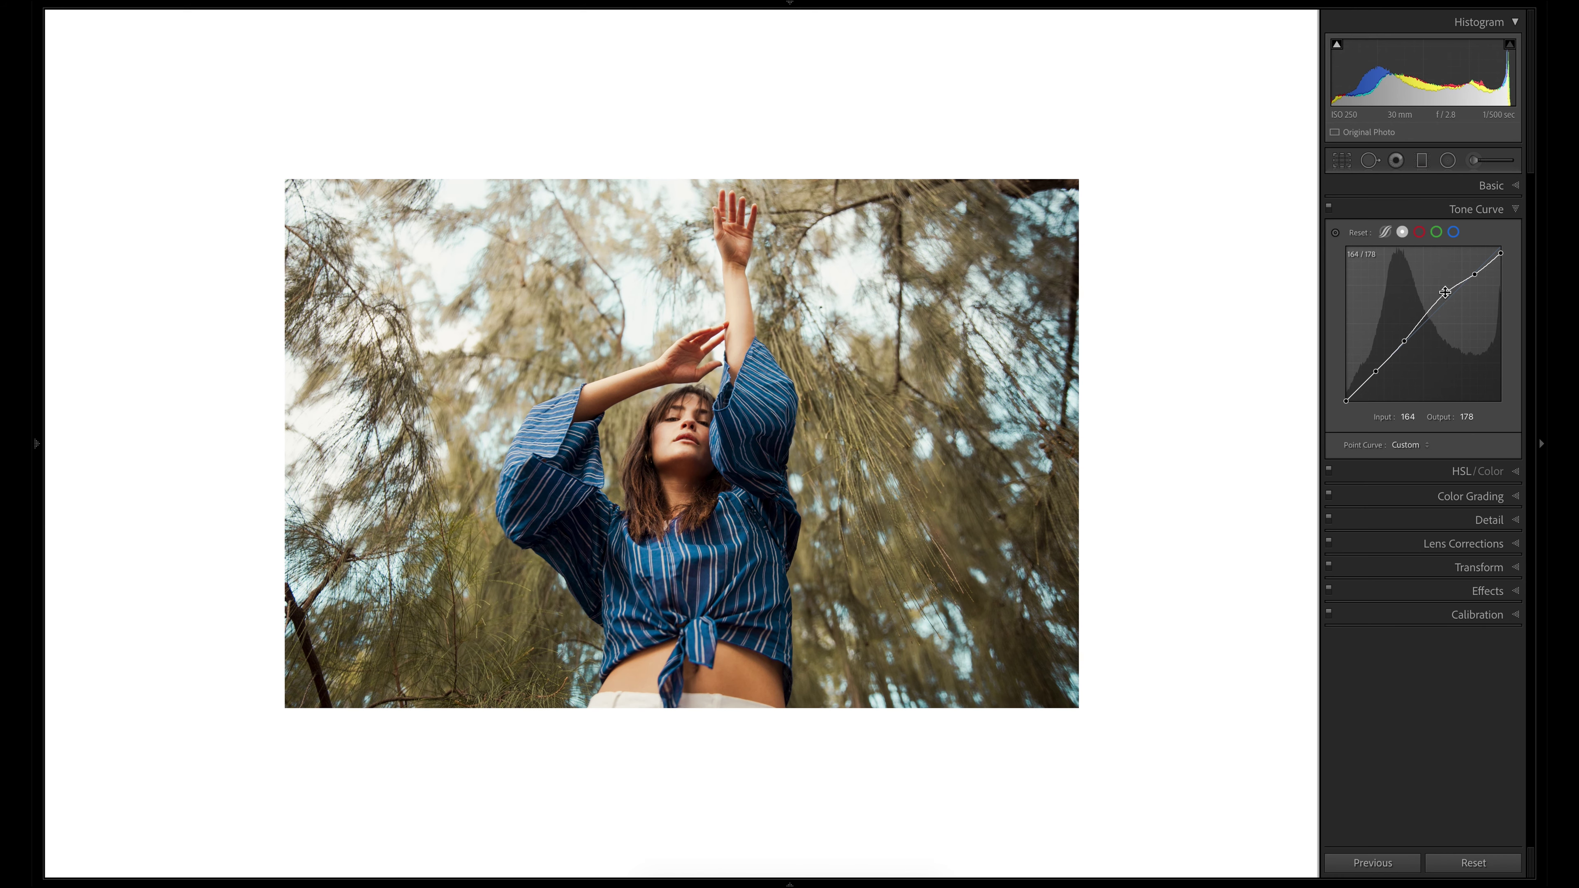
- Try three points on the blue channel curve with the highlight point raised to 194/225, and undo them
click(1454, 232)
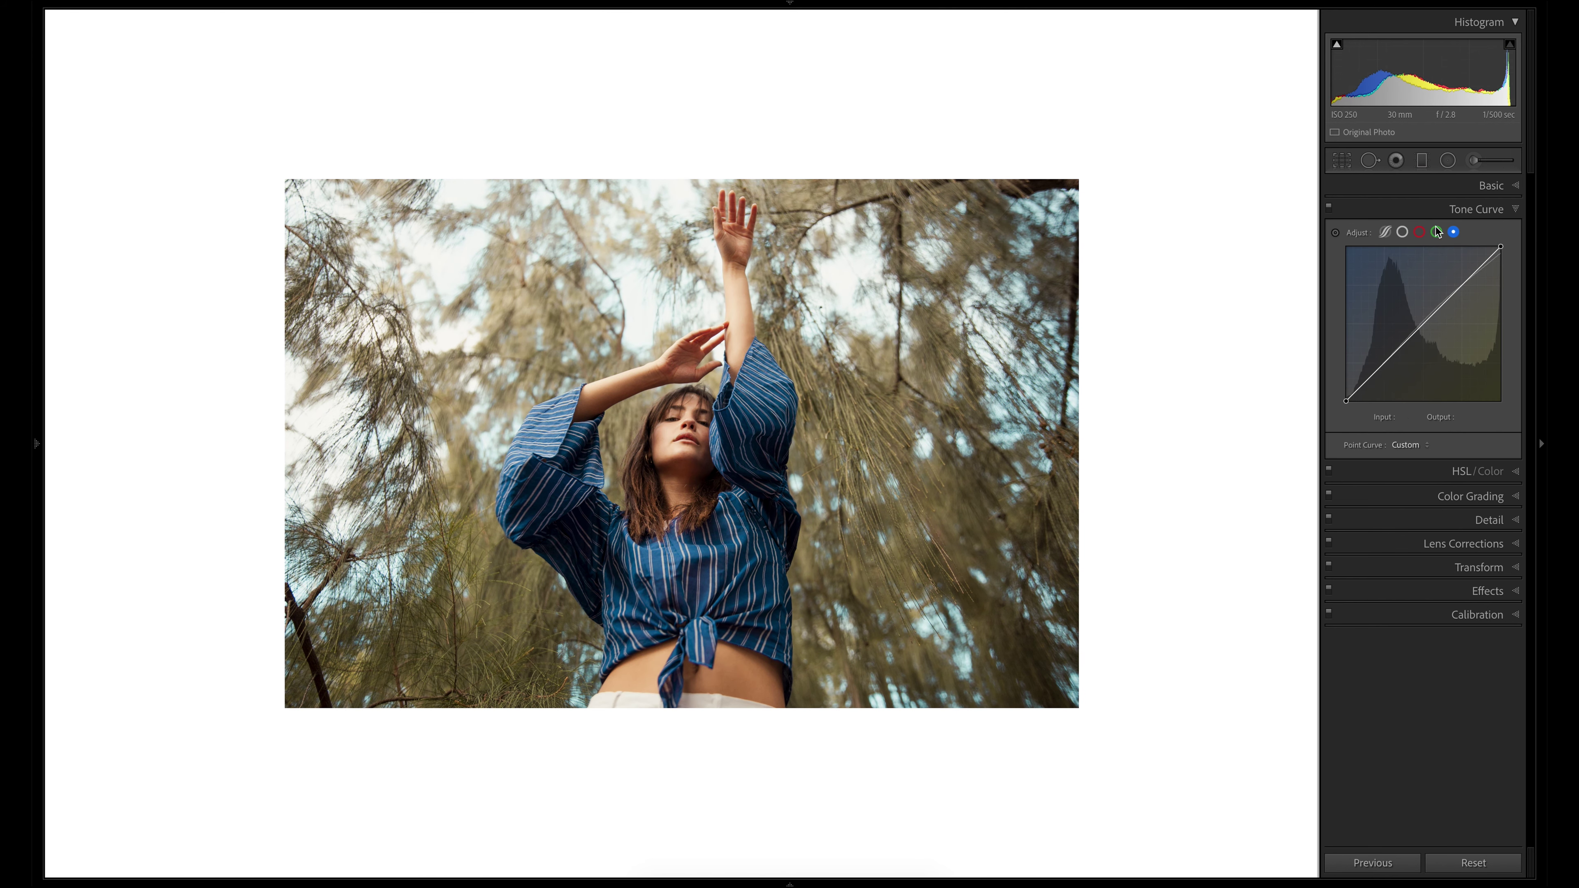
click(1386, 360)
click(1425, 323)
click(1463, 284)
drag(1465, 279, 1443, 234)
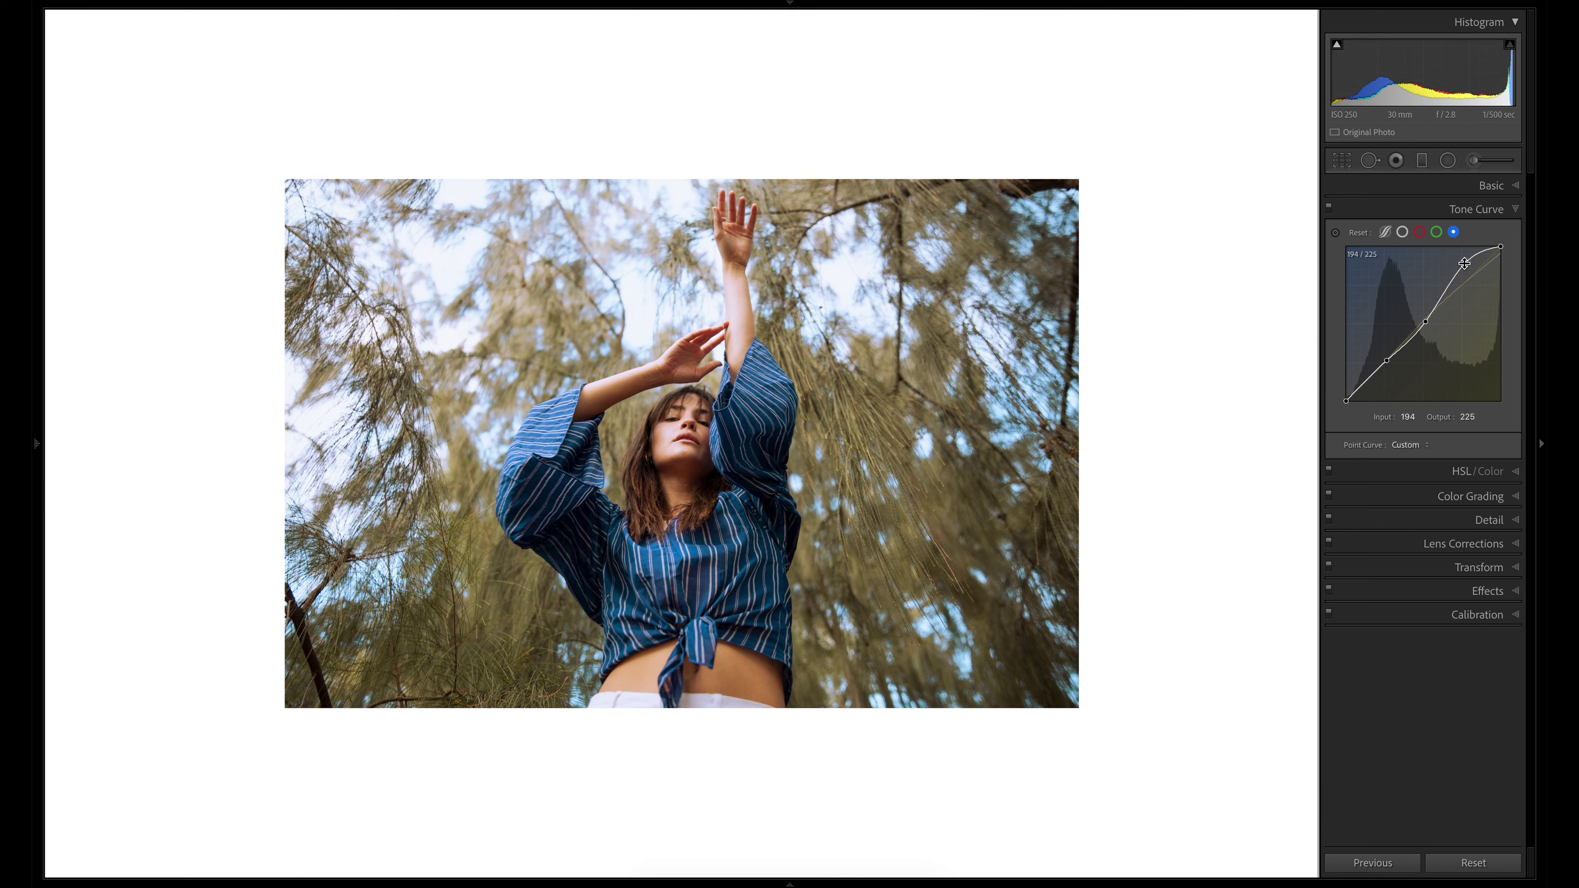
key(ctrl+z)
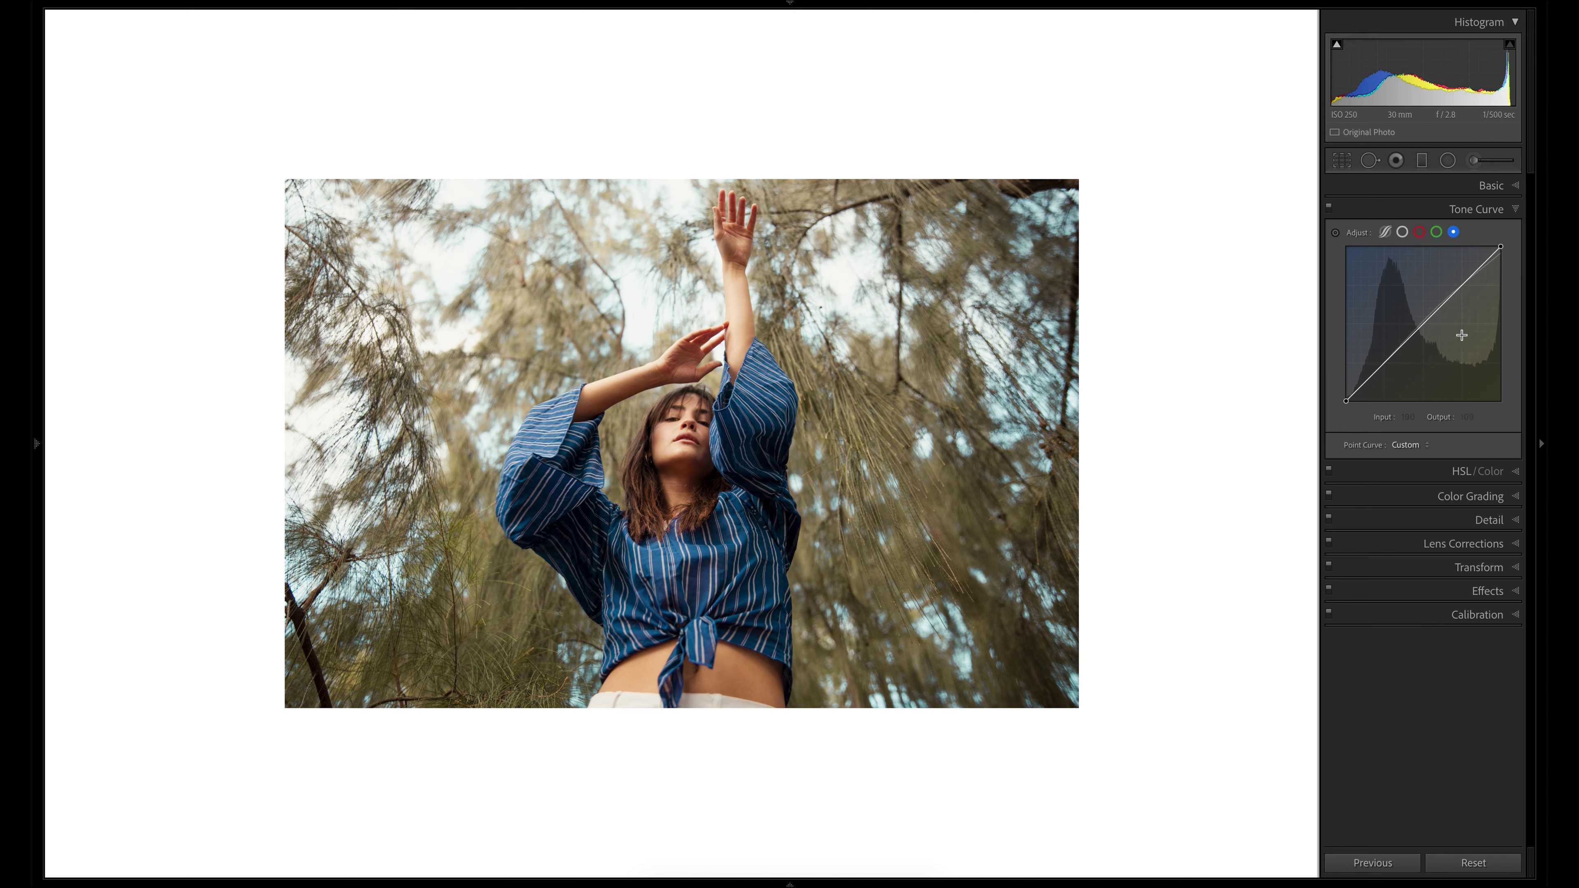
- Add highlight, midtone and shadow points to the blue channel curve, setting the shadow point to input 66, output 62
click(1463, 285)
click(1423, 325)
click(1386, 362)
click(1387, 364)
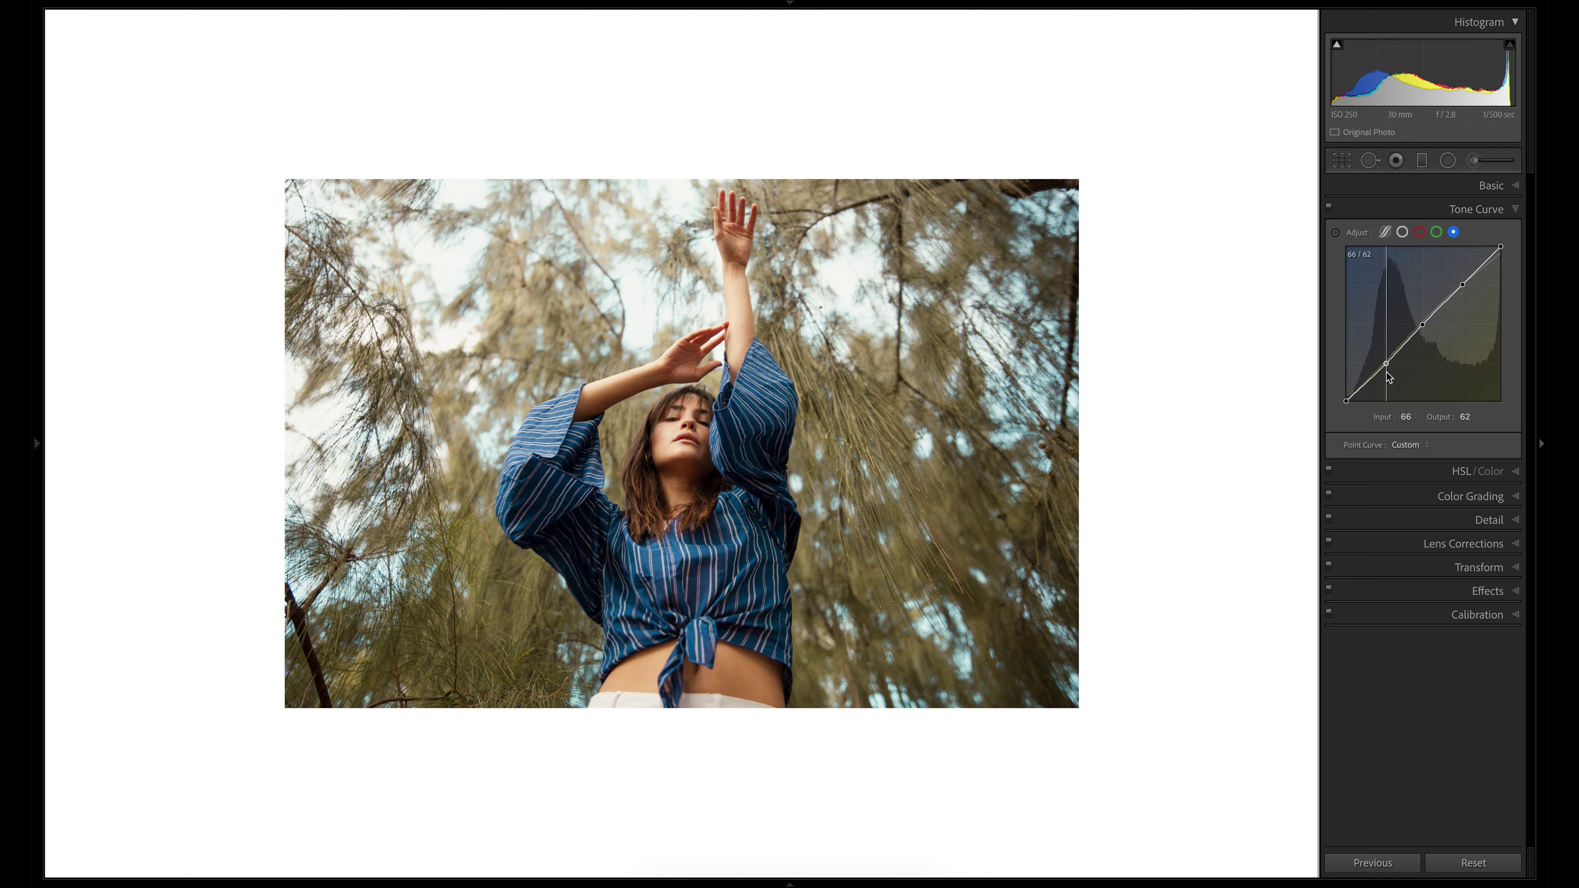
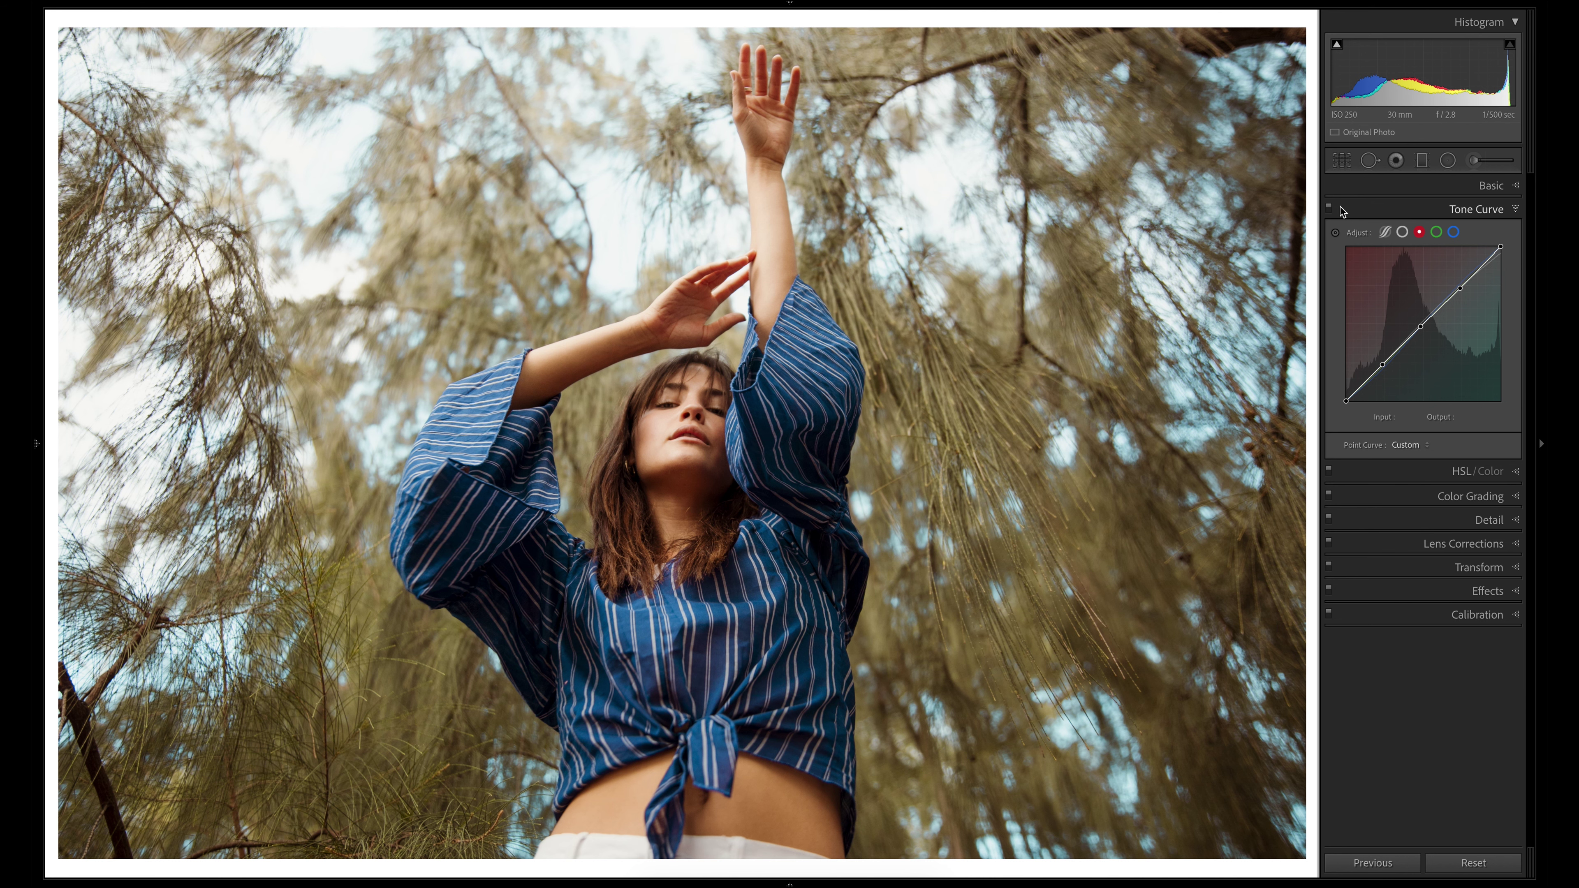
- Check the overall effect of the RGB and channel curves by switching the Tone Curve off and back on
click(1330, 208)
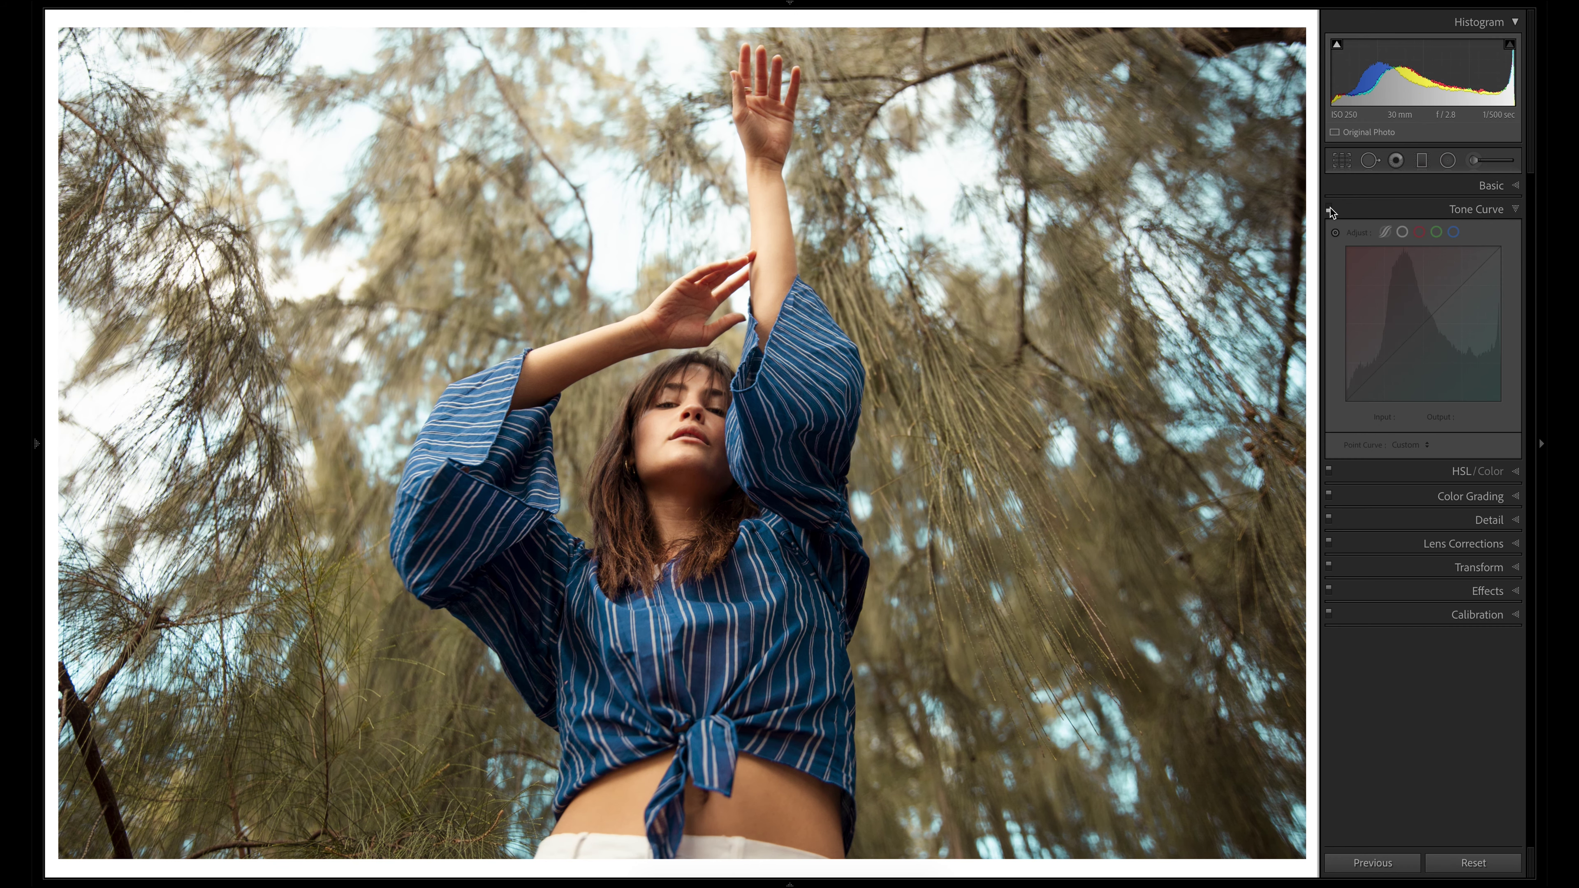
click(1330, 208)
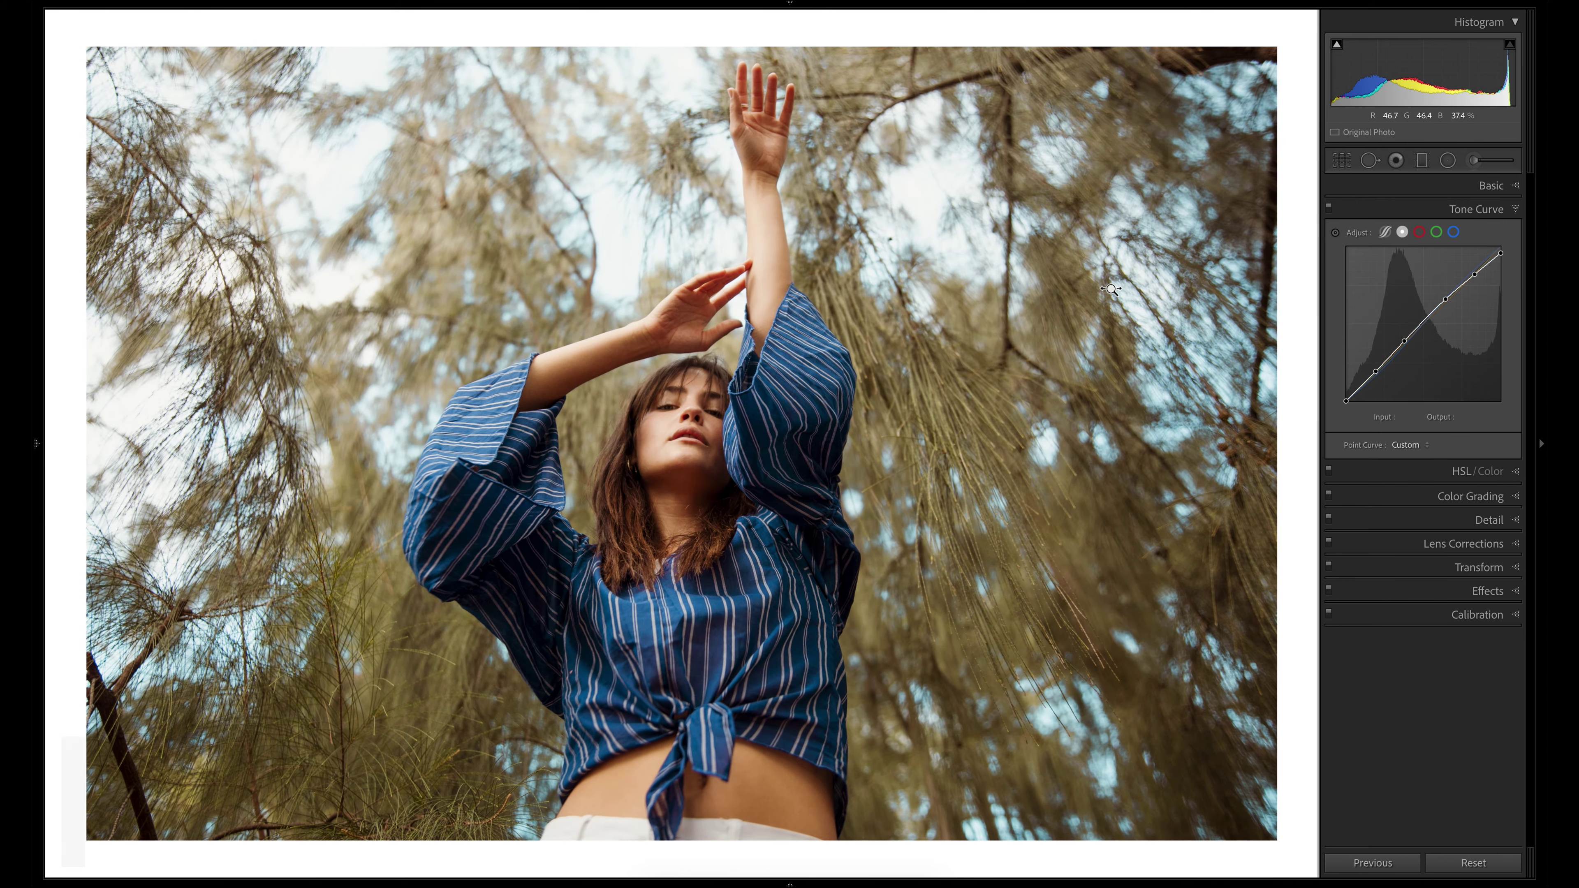
- Draw an inverted radial filter with feather 50 around the woman's face and check its mask overlay
key(shift+m)
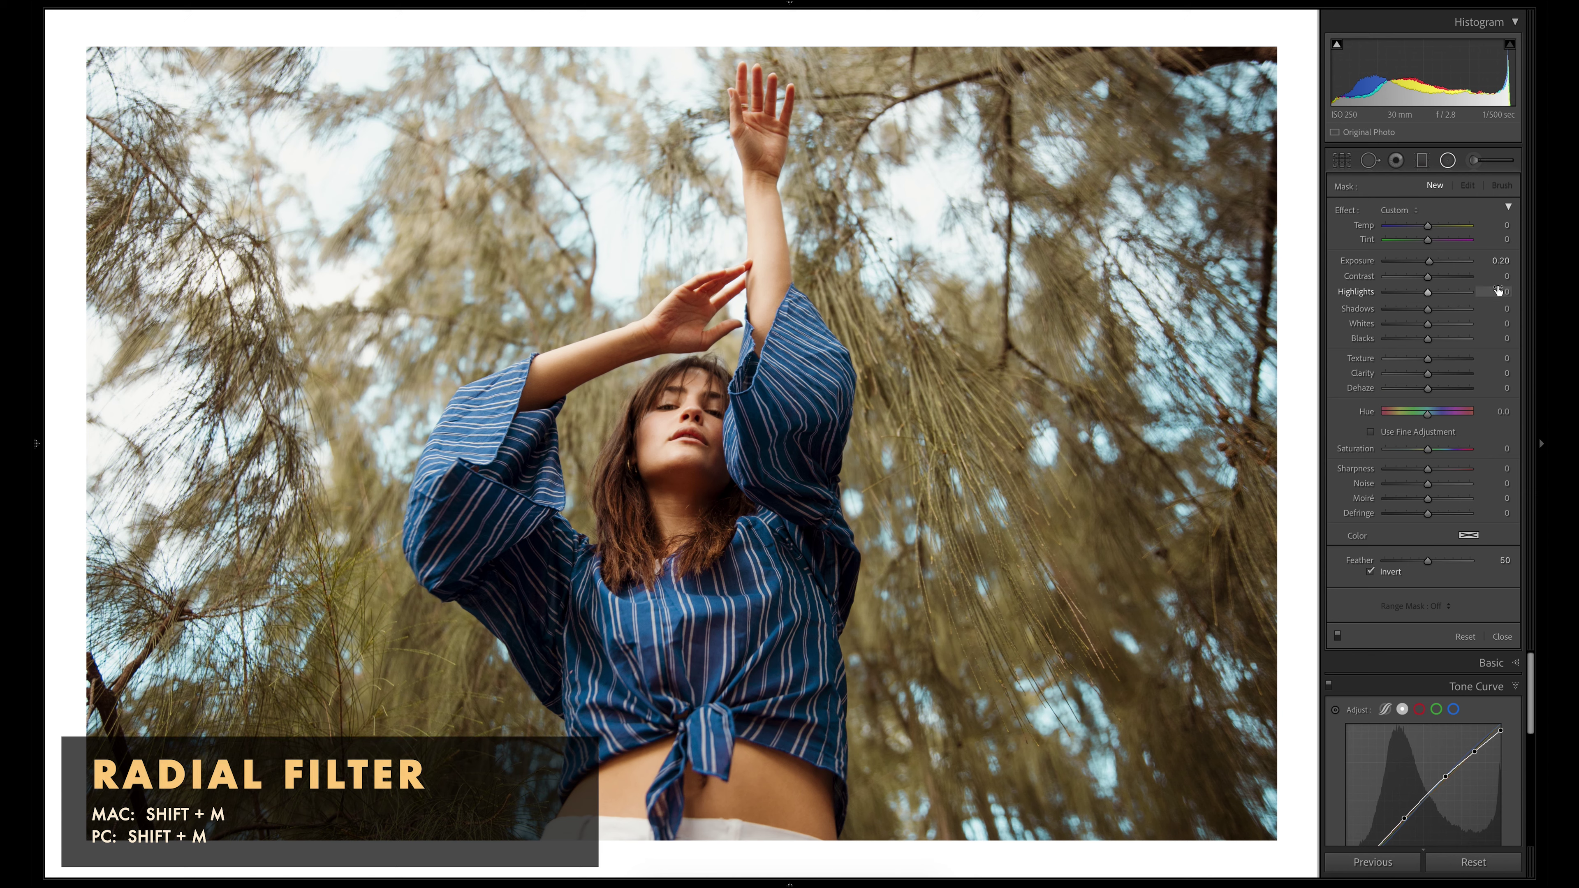
drag(689, 439, 773, 553)
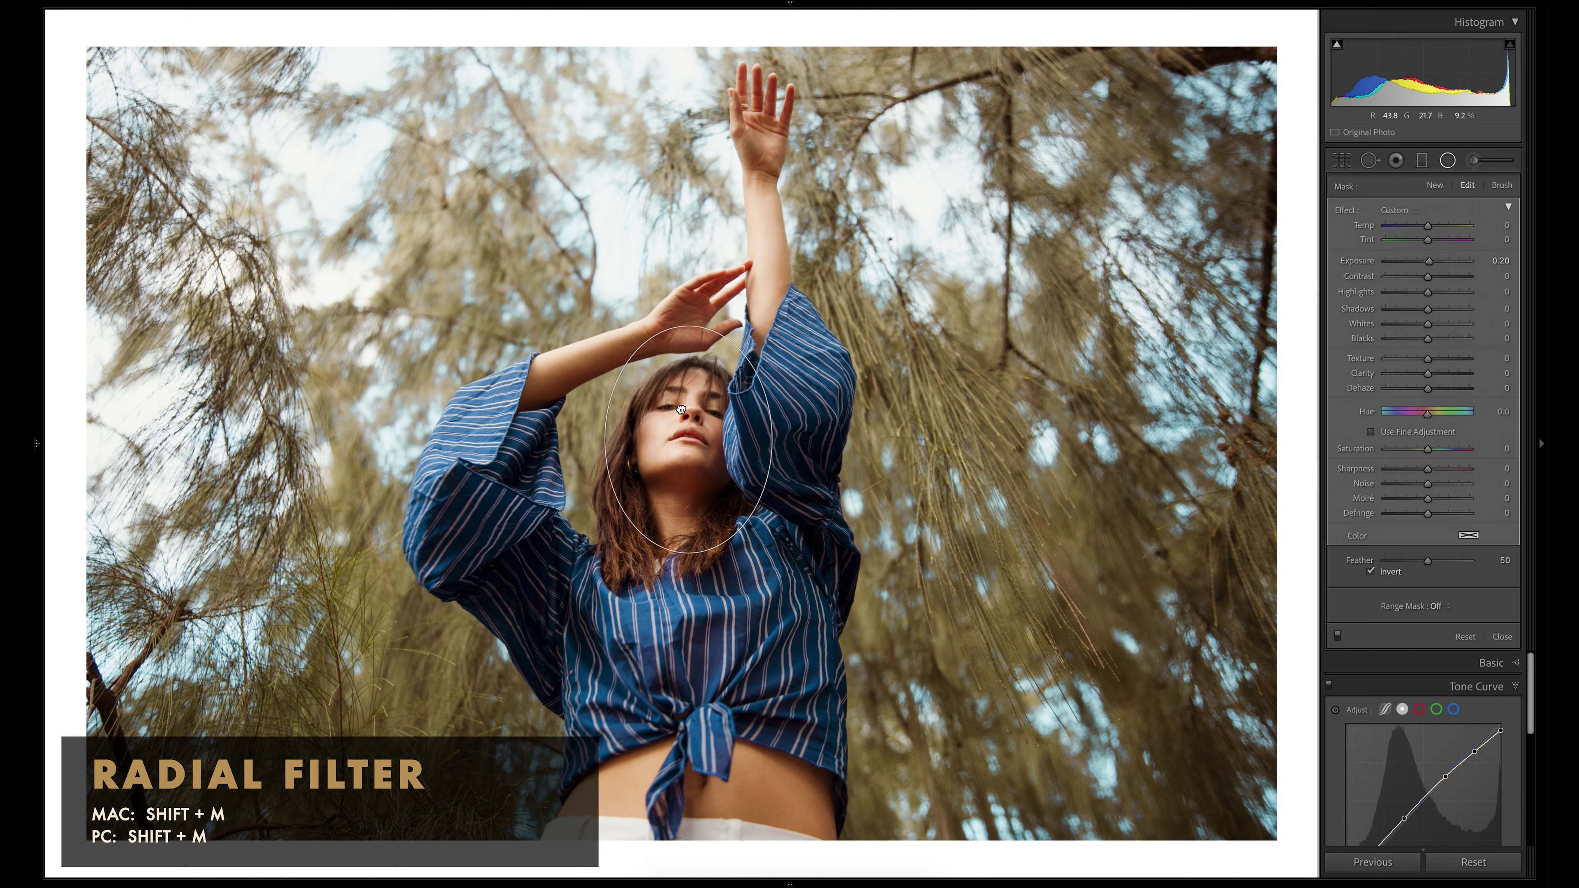
key(o)
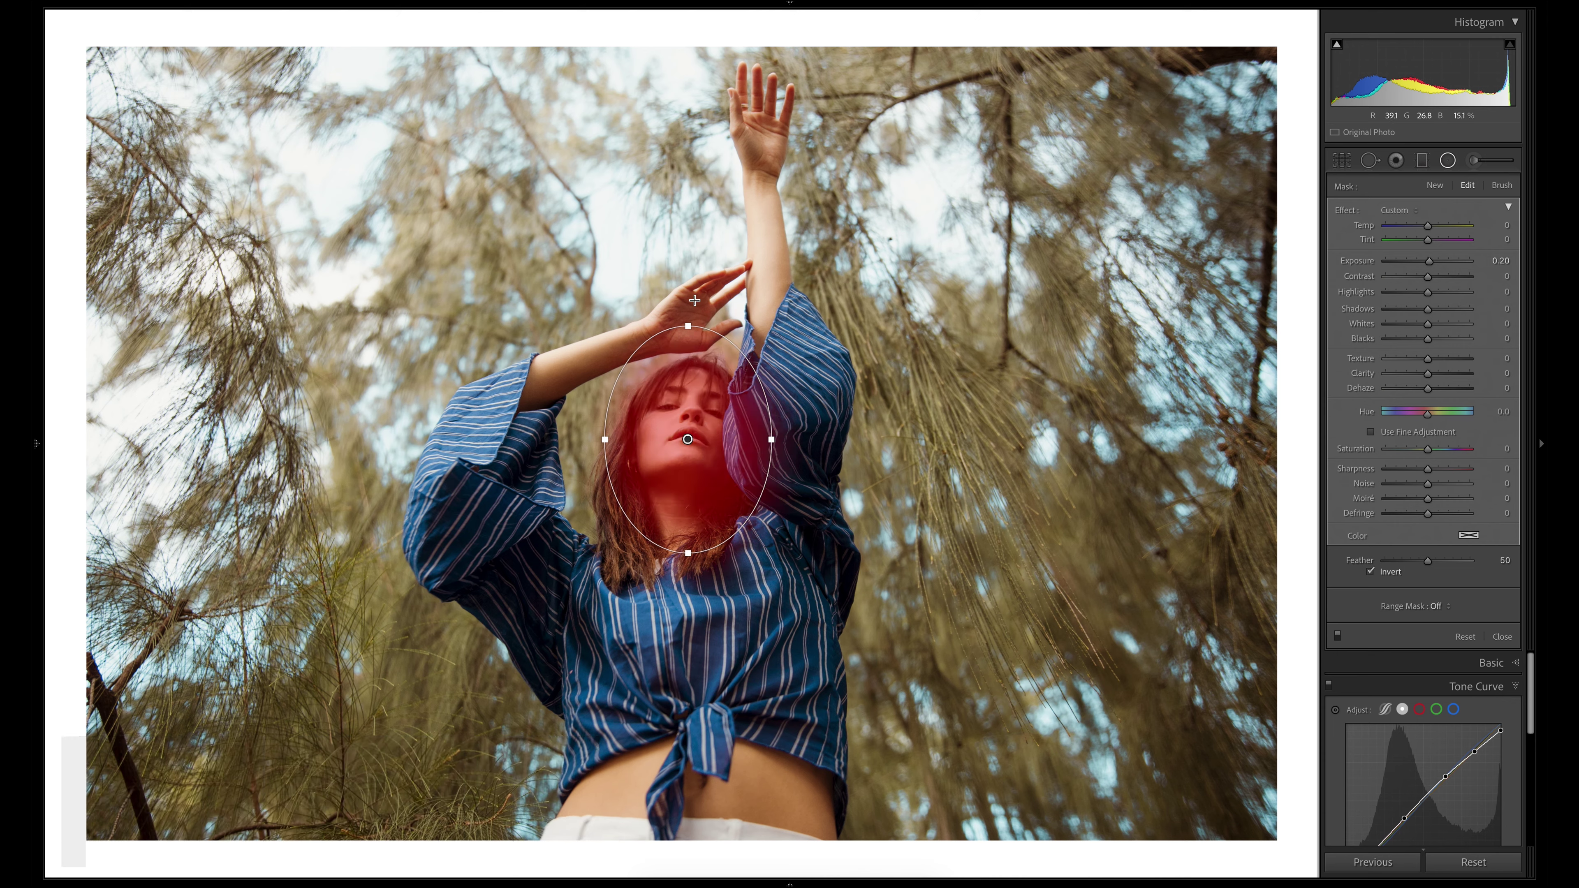
- Set the face radial filter to Exposure 0, Contrast -27 and Sharpness 24, and close the filter
double_click(1430, 260)
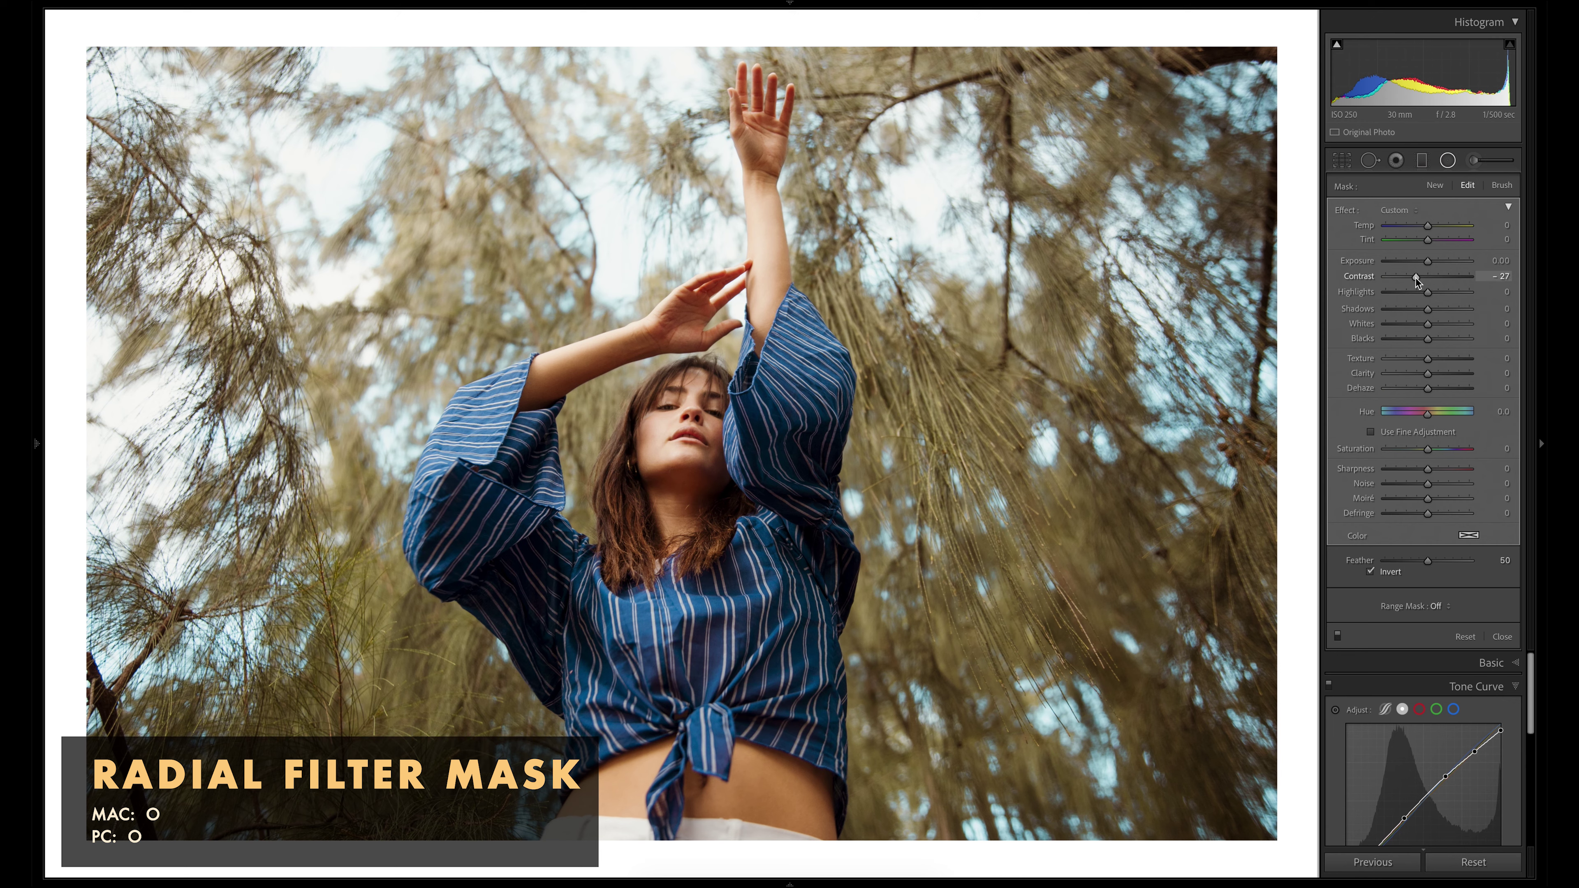
drag(1428, 469, 1433, 474)
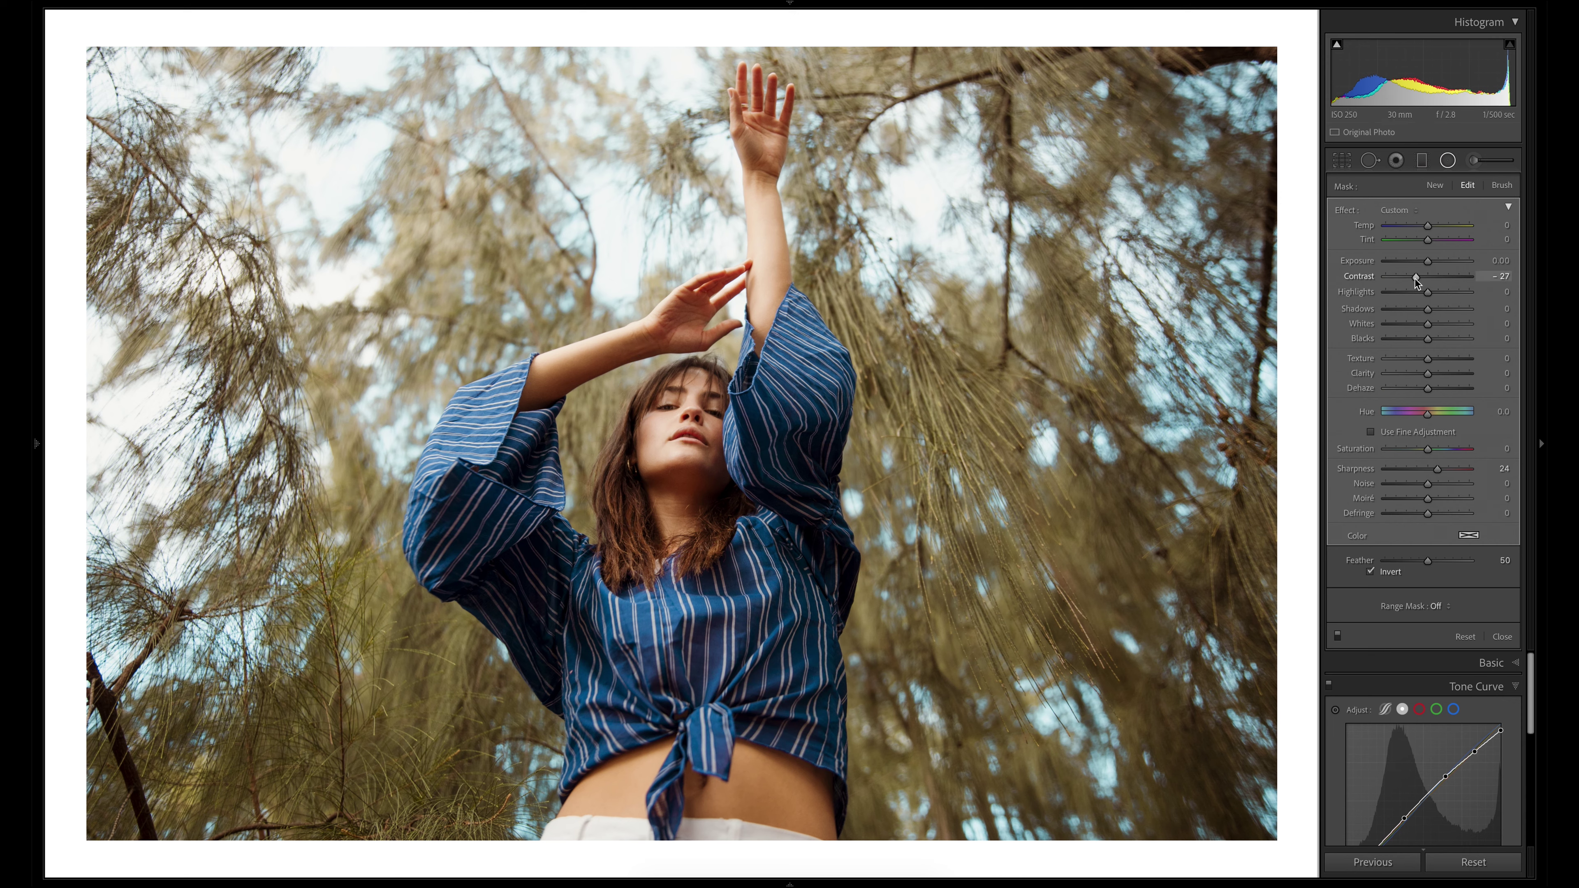
key(shift+m)
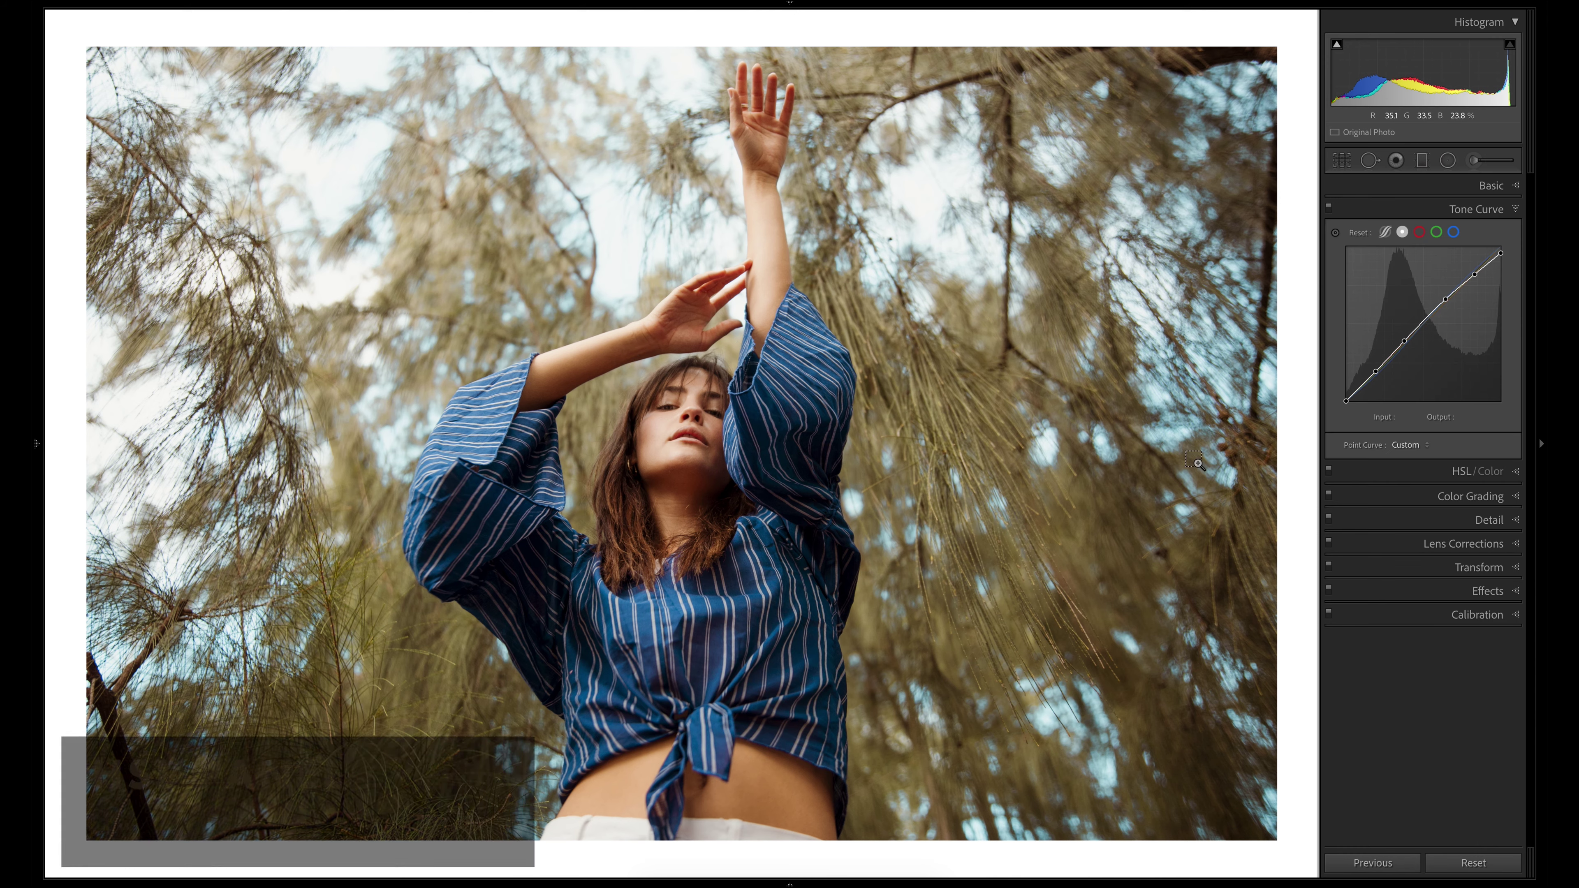
- Set the HSL Orange hue to +2 and compare the skin tones before and after
key(ctrl+3)
click(1483, 210)
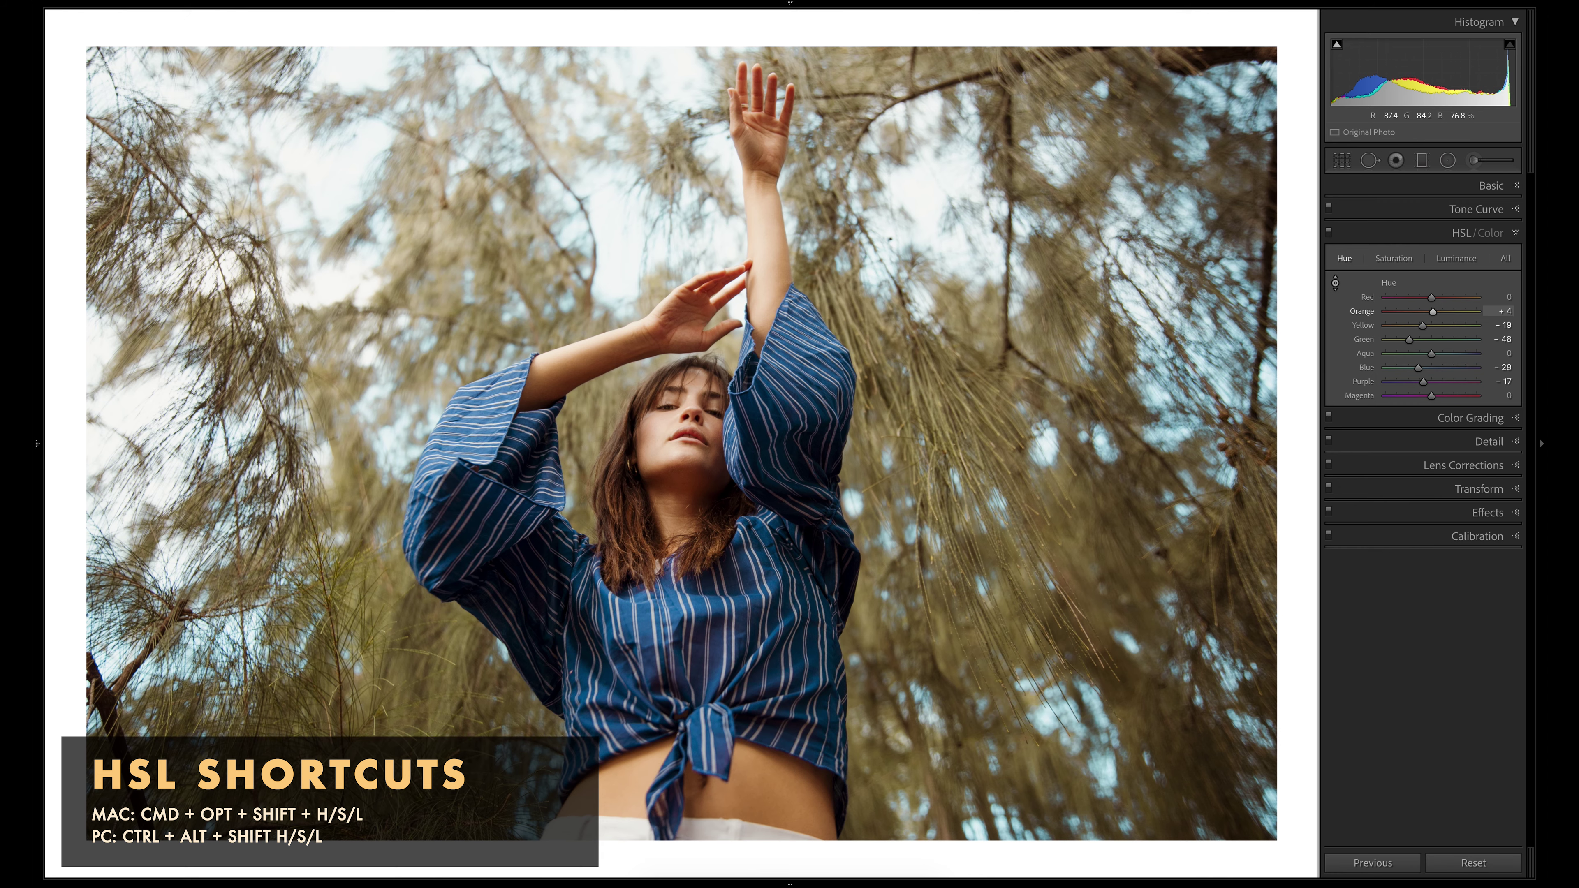
key(Down)
key(Down)
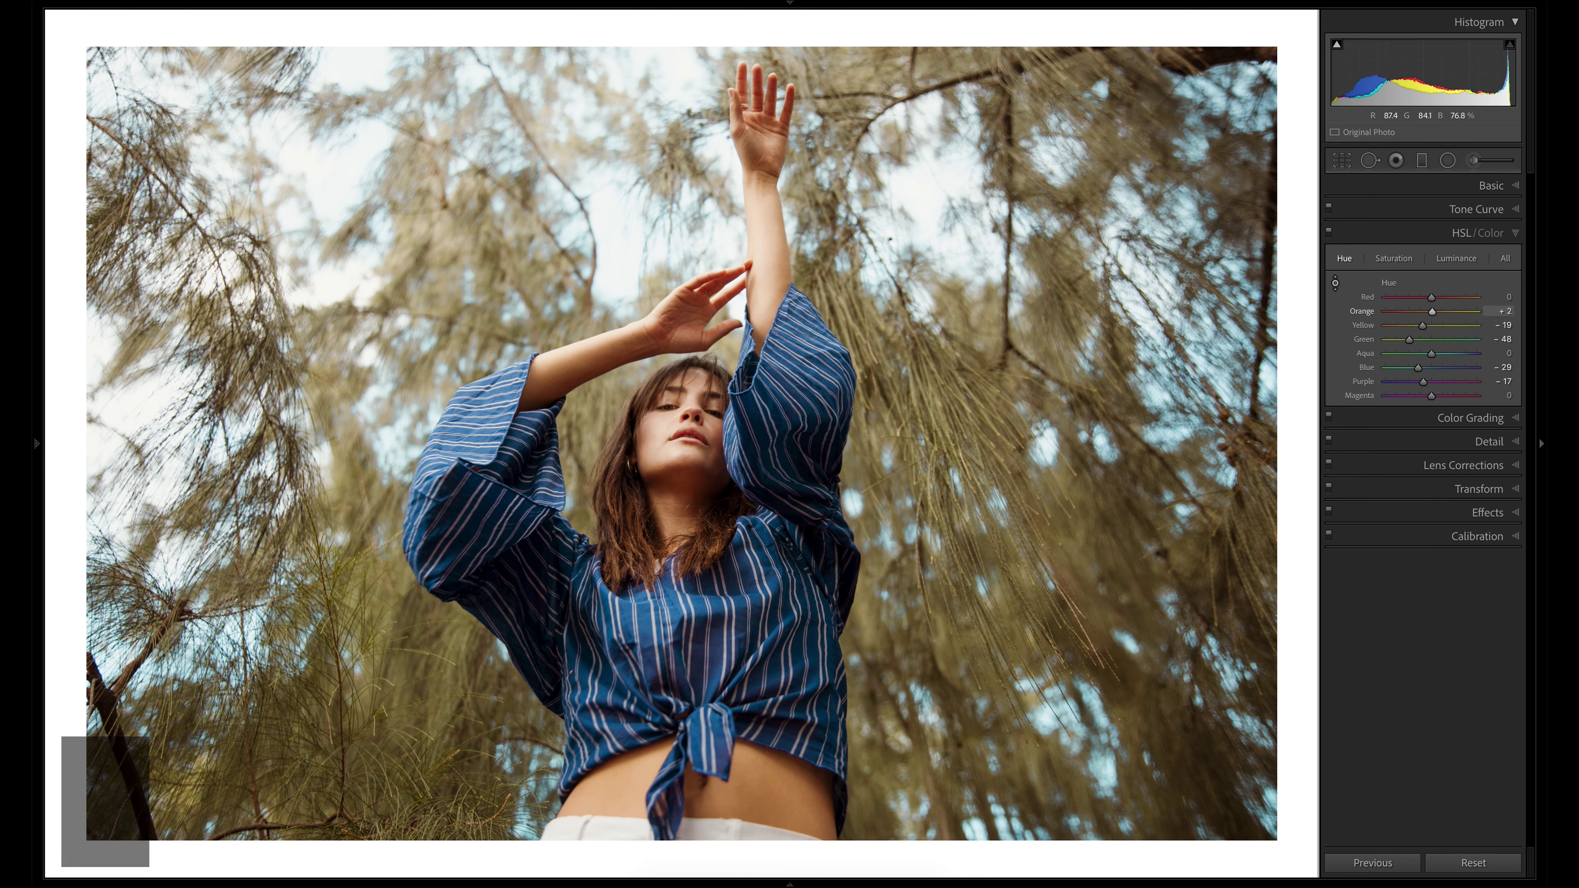
key(ctrl+z)
key(ctrl+y)
key(ctrl+minus)
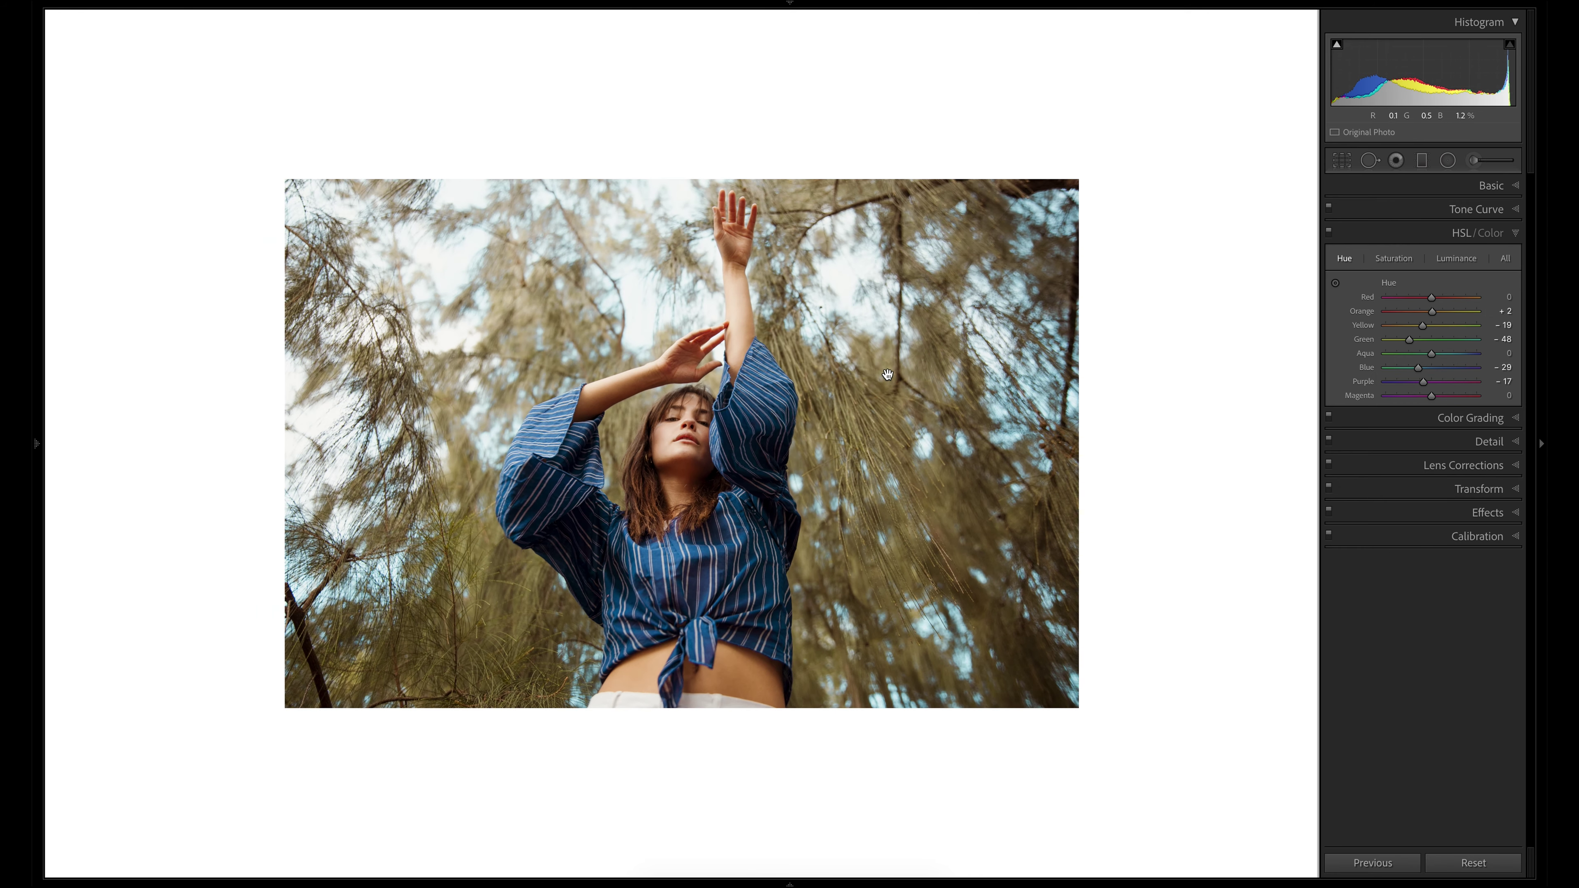
- Shift the shirt's HSL hues to Blue -41 and Purple -23, and set their saturation to -17 and -9
key(ctrl+equal)
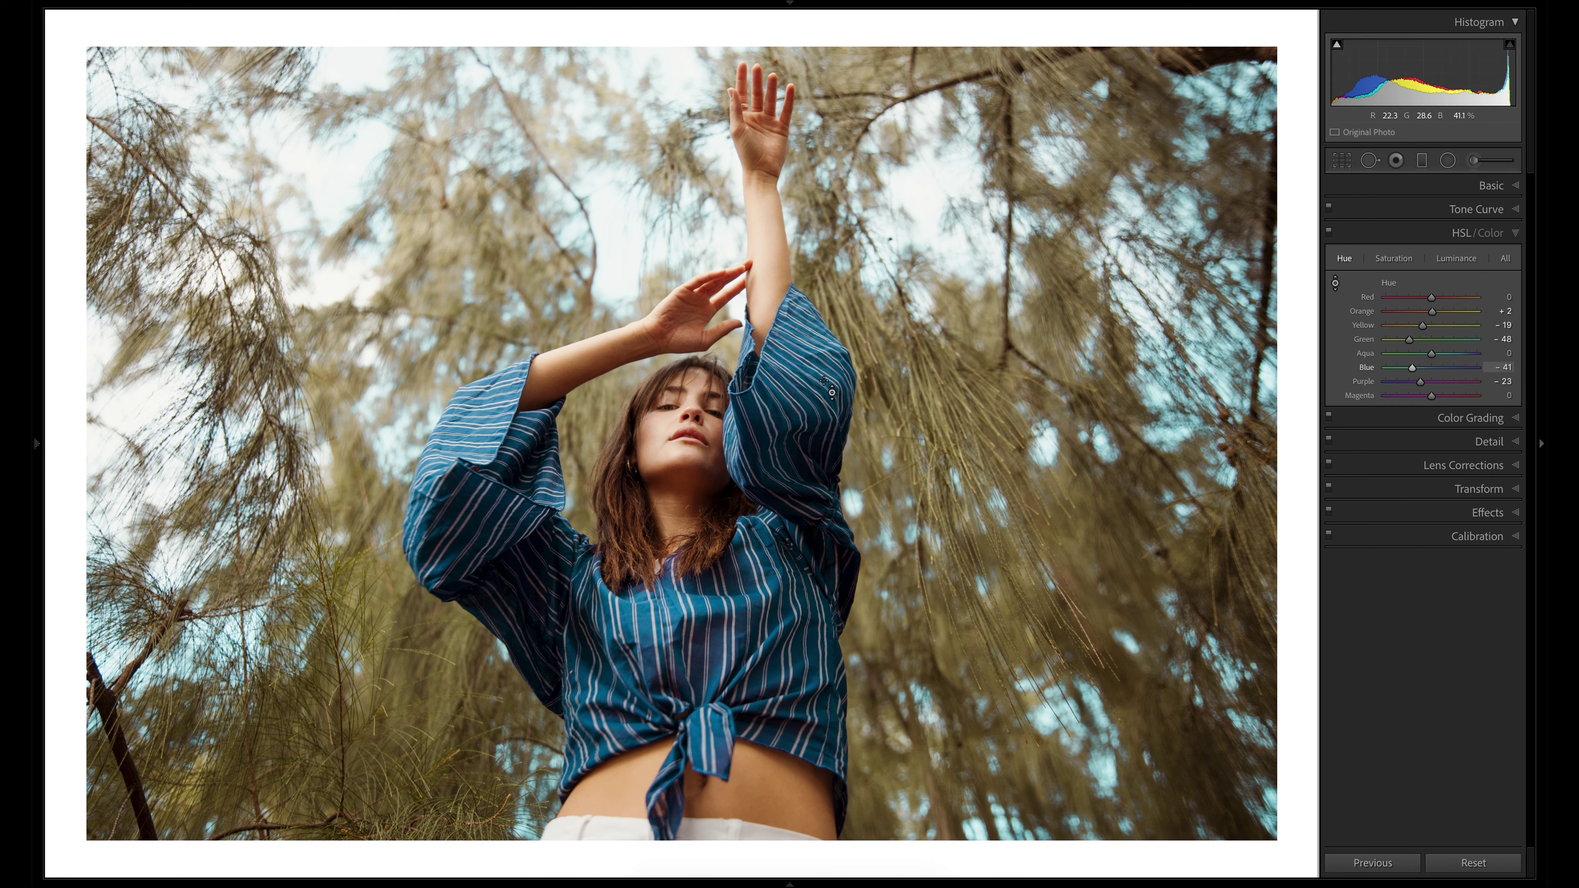
key(ctrl+z)
key(ctrl+shift+z)
key(ctrl+alt+shift+s)
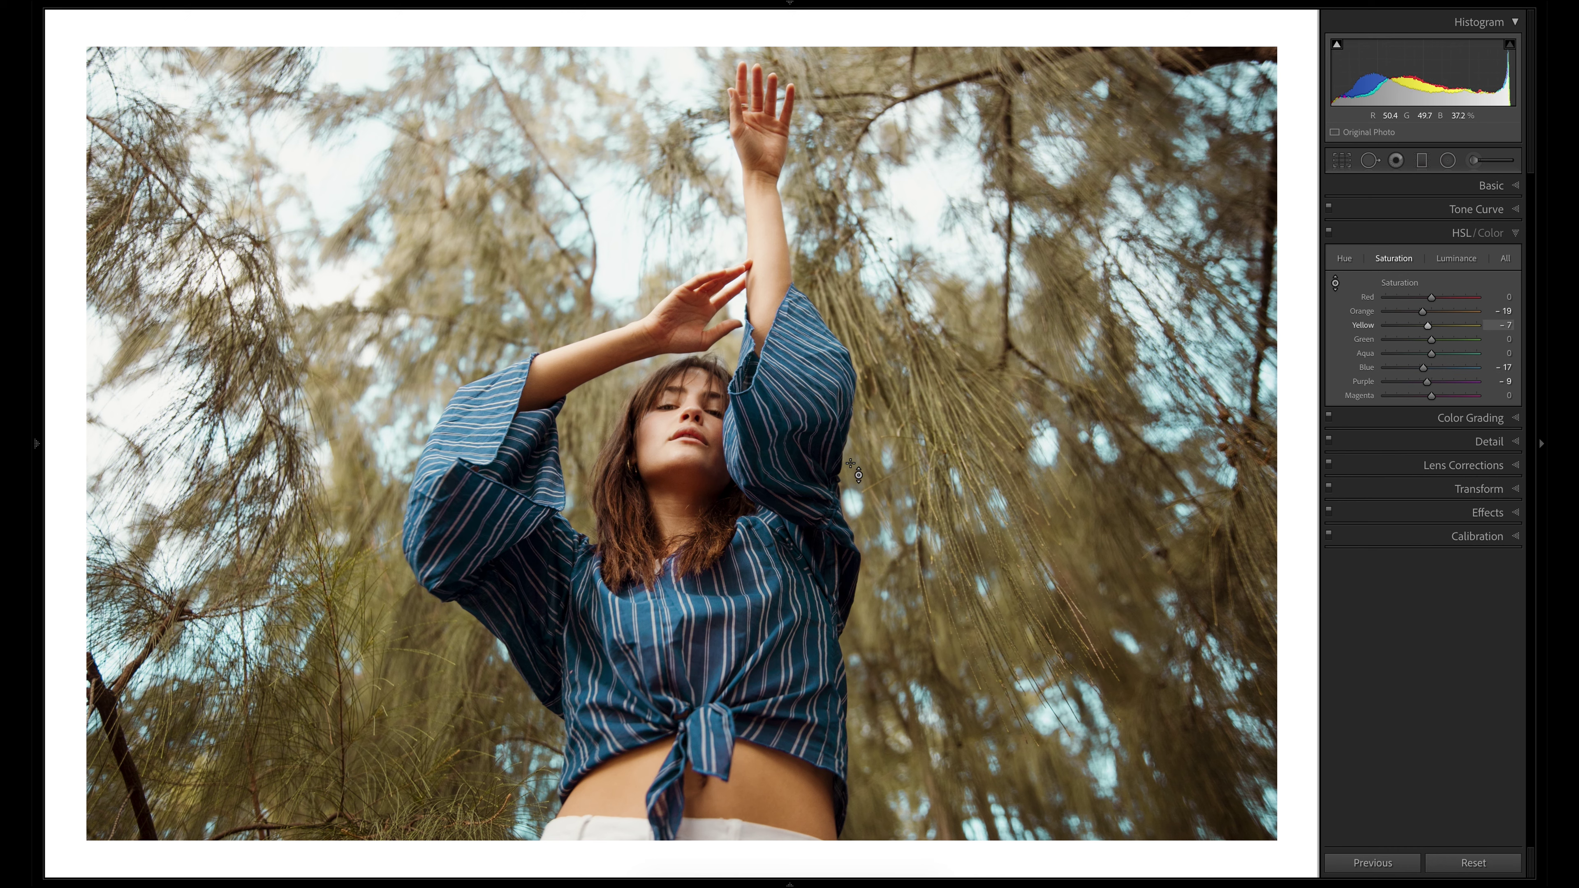
- Raise the HSL luminance of Blue to +37 and Purple to +25, comparing the shirt before and after
key(ctrl+alt+shift+l)
key(Up)
key(Up)
key(Up)
key(Up)
key(Up)
key(ctrl+z)
key(ctrl+y)
key(ctrl+z)
key(ctrl+y)
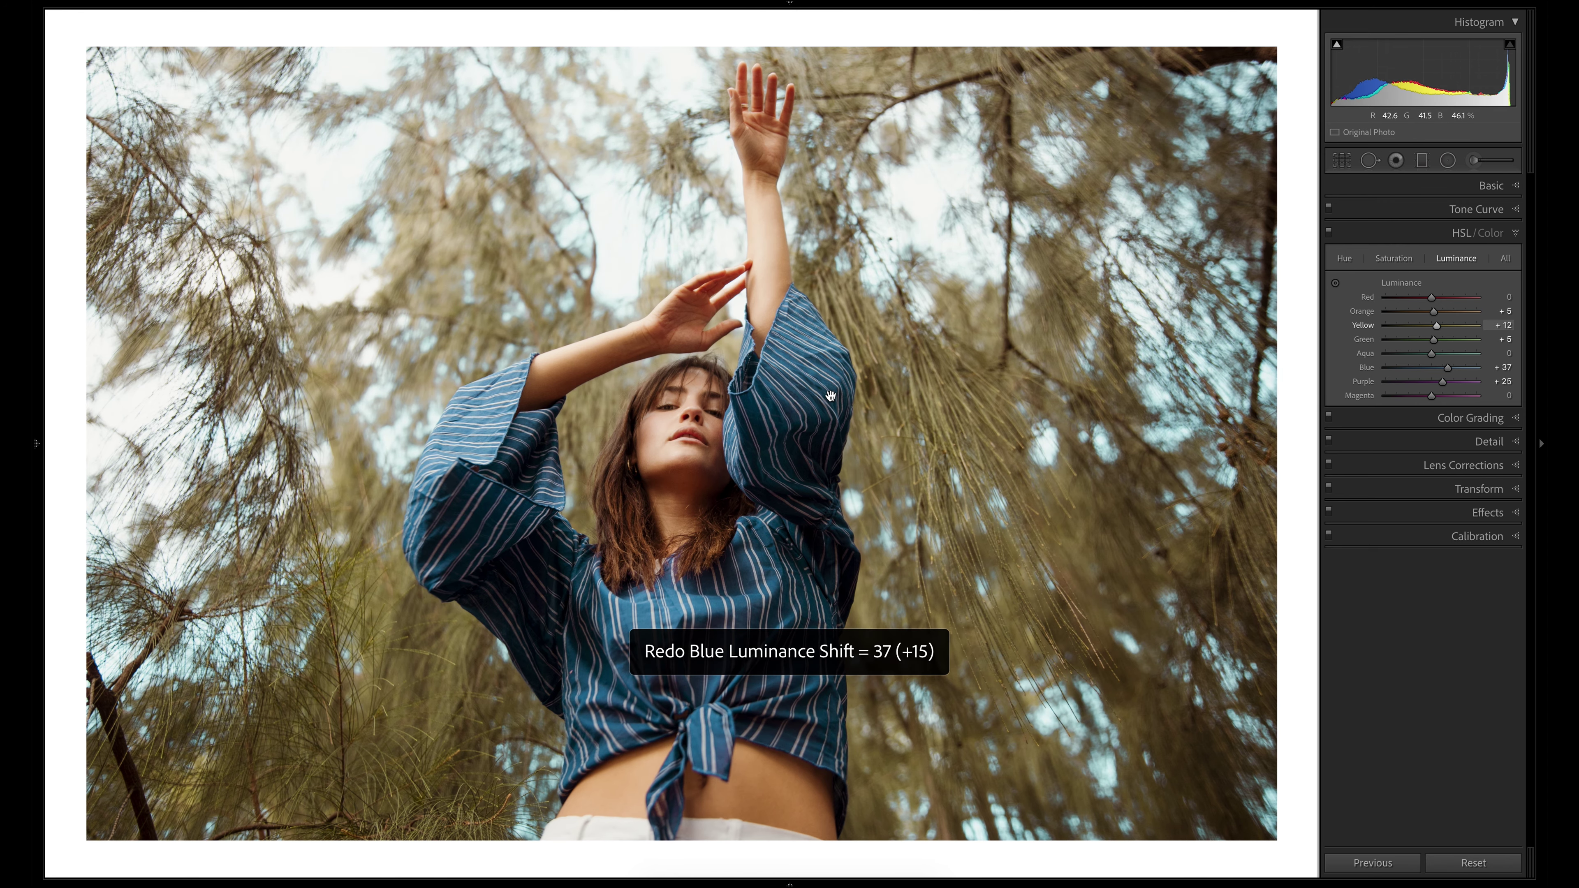
- Compare the shirt with and without the last Blue luminance change, and settle on luminance Blue +32 and Purple +23
key(ctrl+minus)
key(ctrl+z)
key(ctrl+y)
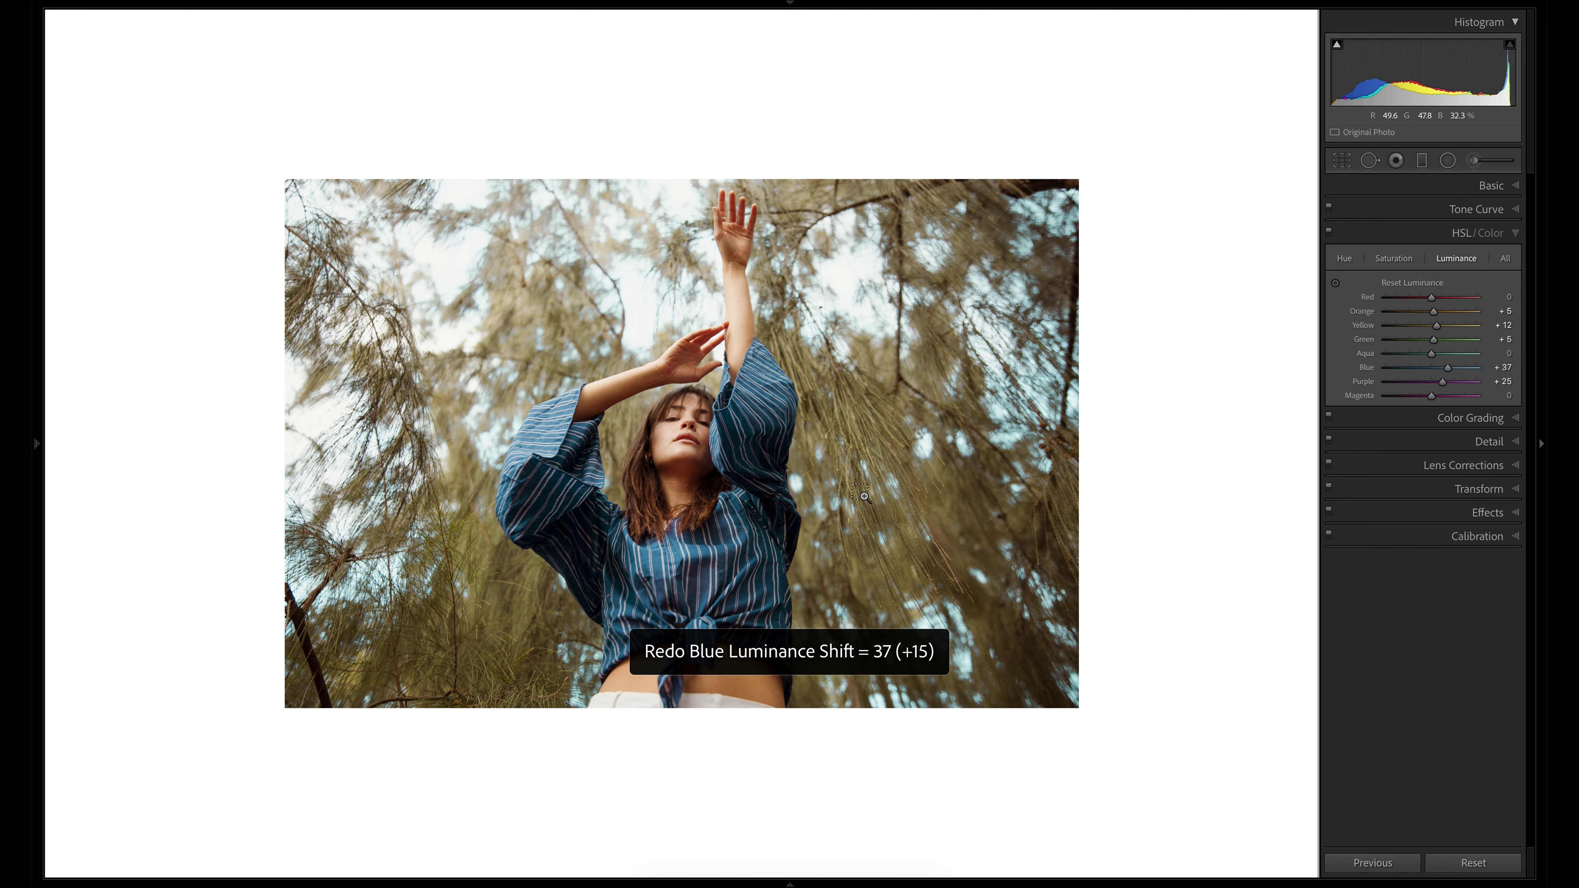
key(ctrl+alt+shift+l)
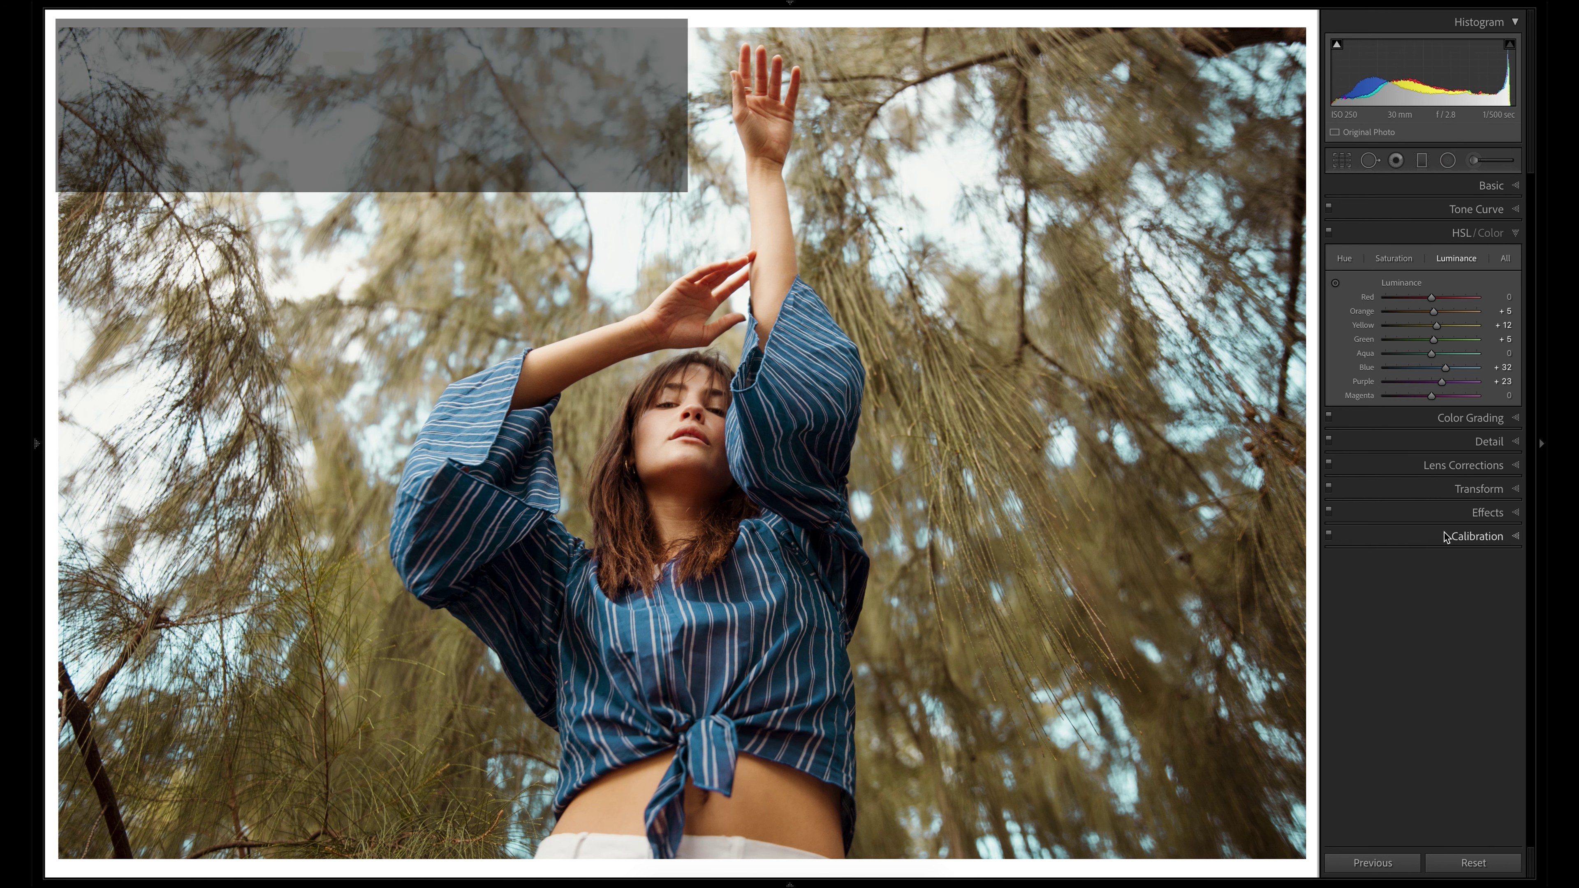
- Paint an Adjustment Brush mask with brush size 15 over the foliage beside the raised arm, showing the mask overlay
click(1478, 161)
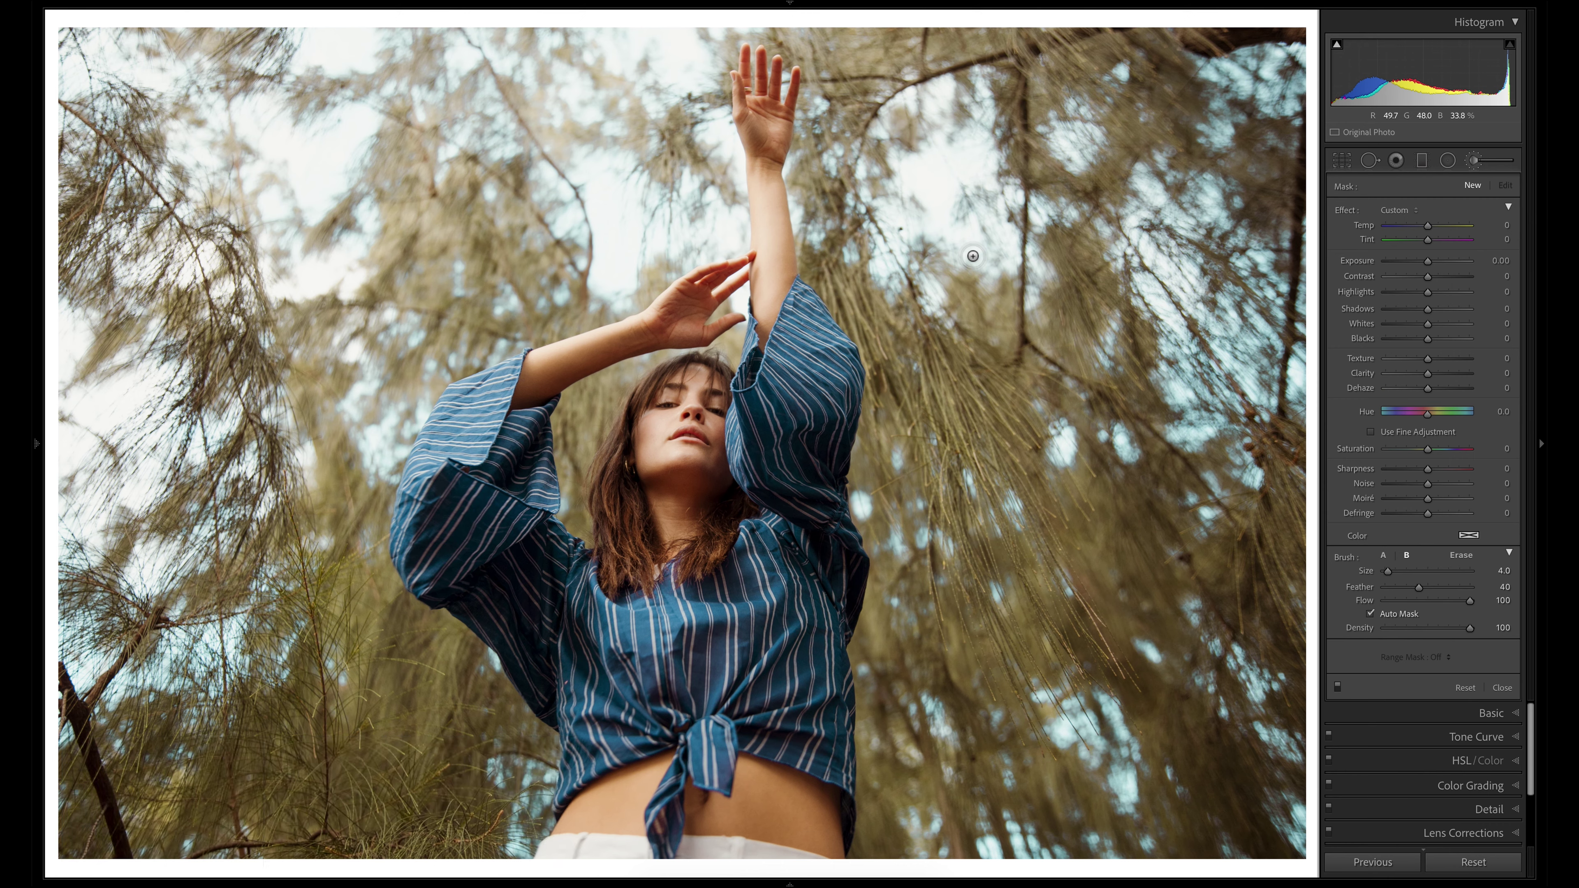
scroll(988, 255, up, 5)
mouse_move(1099, 274)
mouse_down()
mouse_move(1064, 314)
mouse_move(1053, 459)
mouse_up()
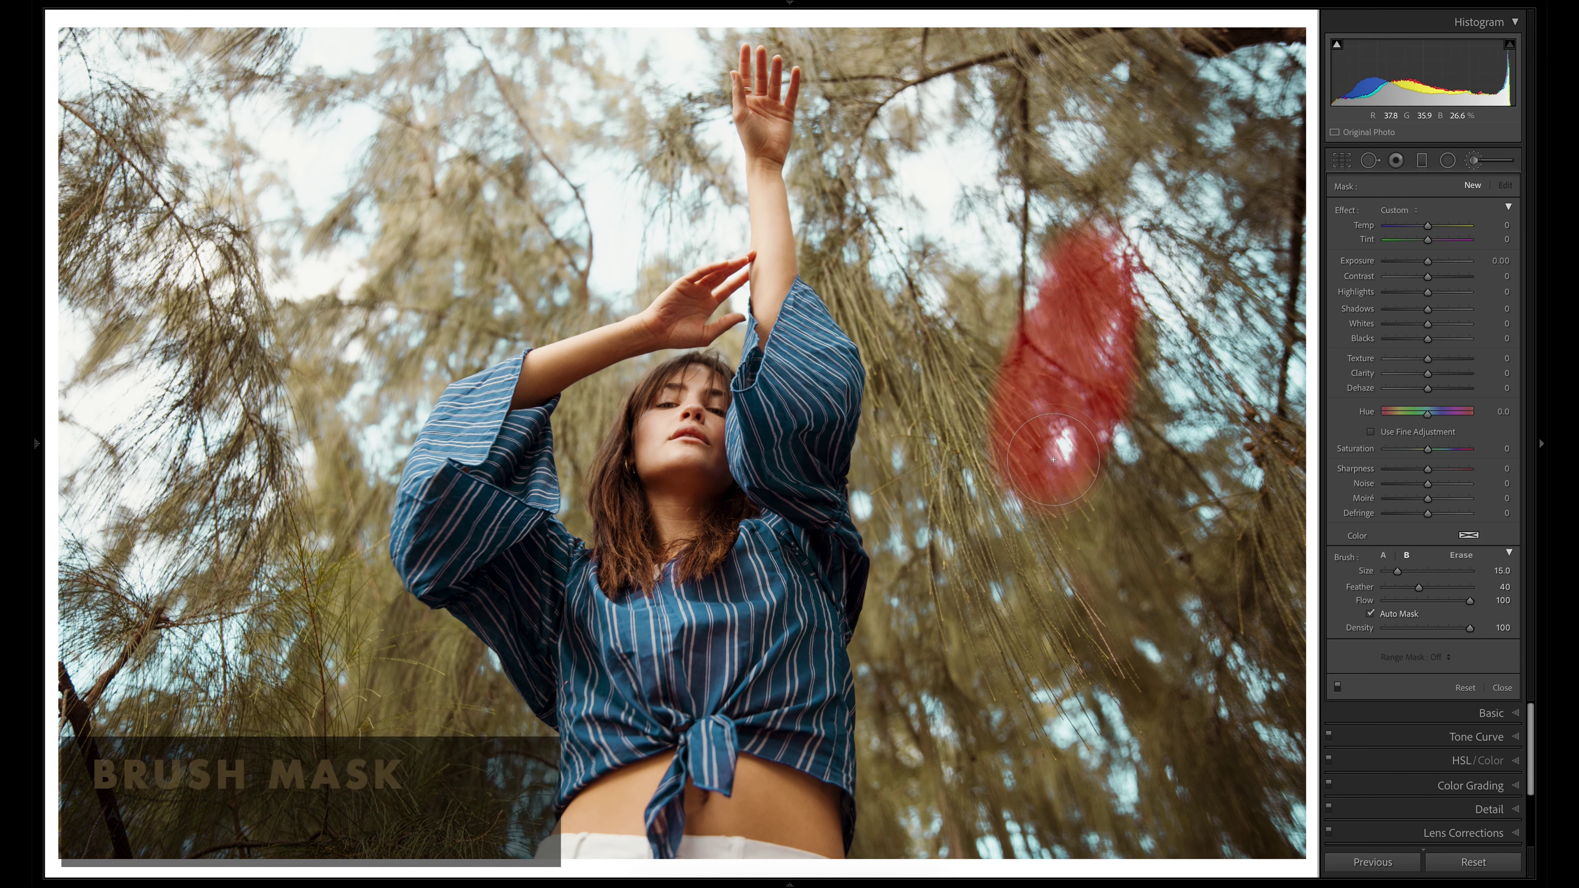
key(o)
key(o)
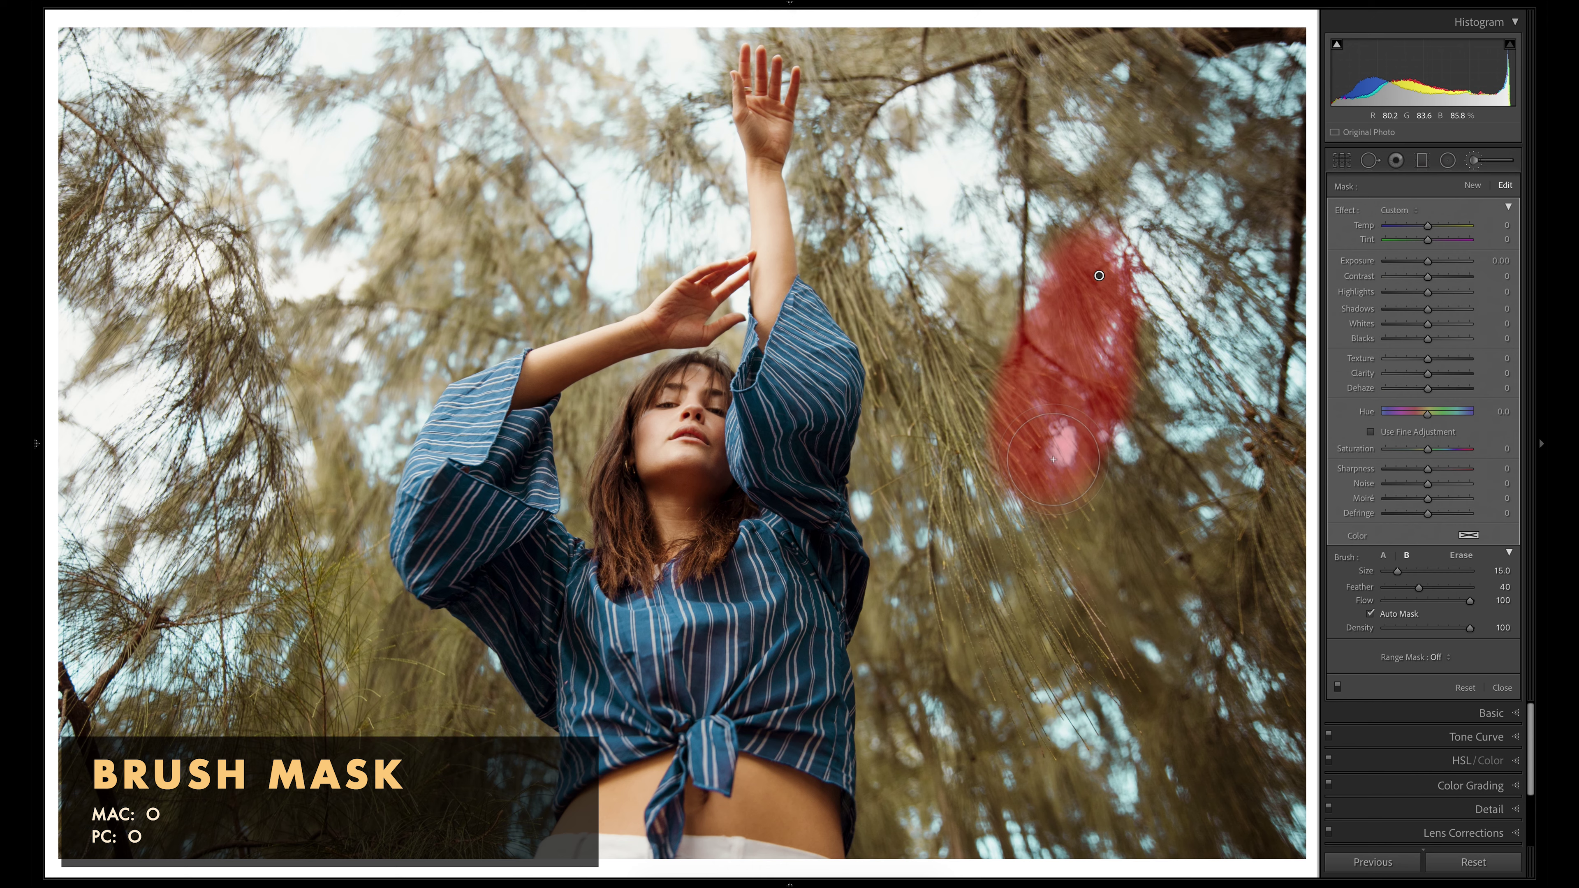
mouse_move(1054, 459)
mouse_down()
mouse_move(995, 464)
mouse_move(908, 522)
mouse_up()
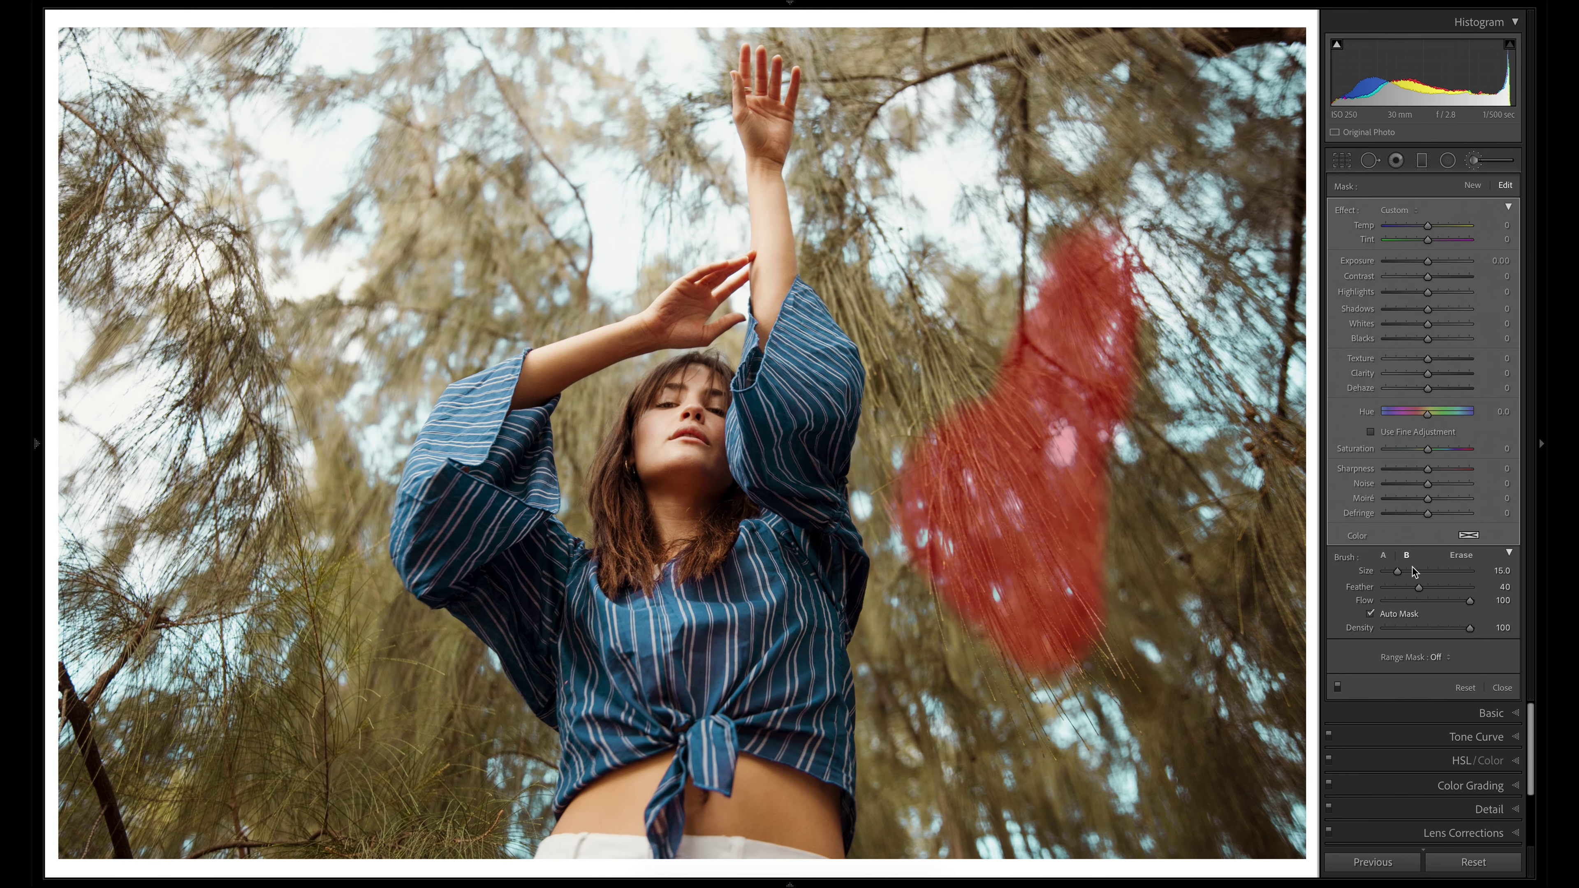
- Turn off Auto Mask and paint the sky and foliage on both sides of the woman, enlarging the brush to 30
key(z)
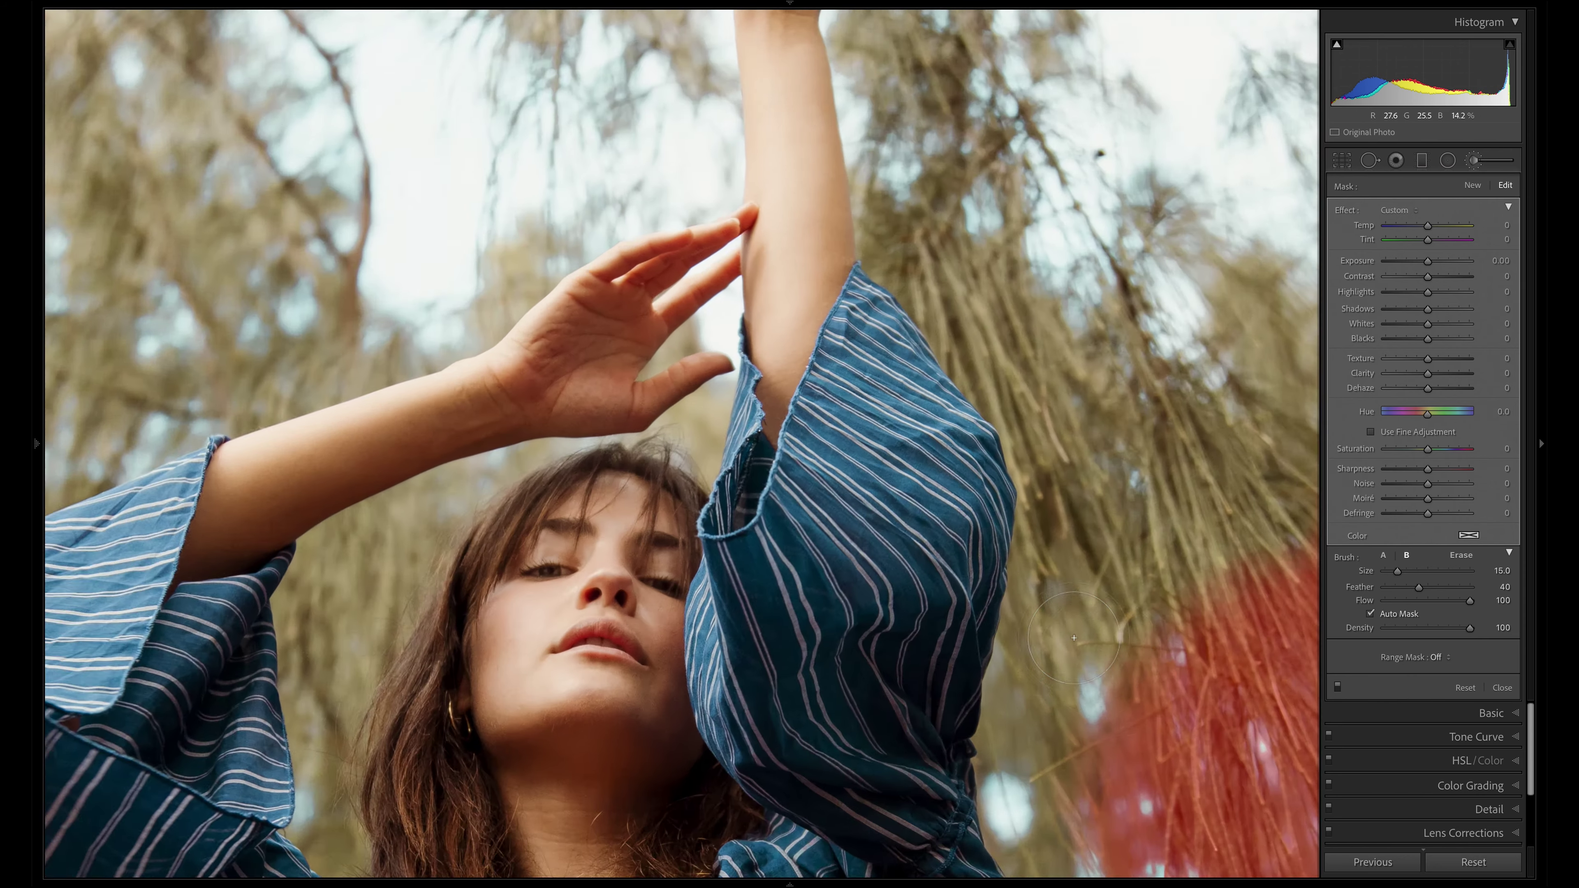
mouse_move(970, 560)
mouse_down()
mouse_move(641, 282)
mouse_move(690, 164)
mouse_move(642, 84)
mouse_up()
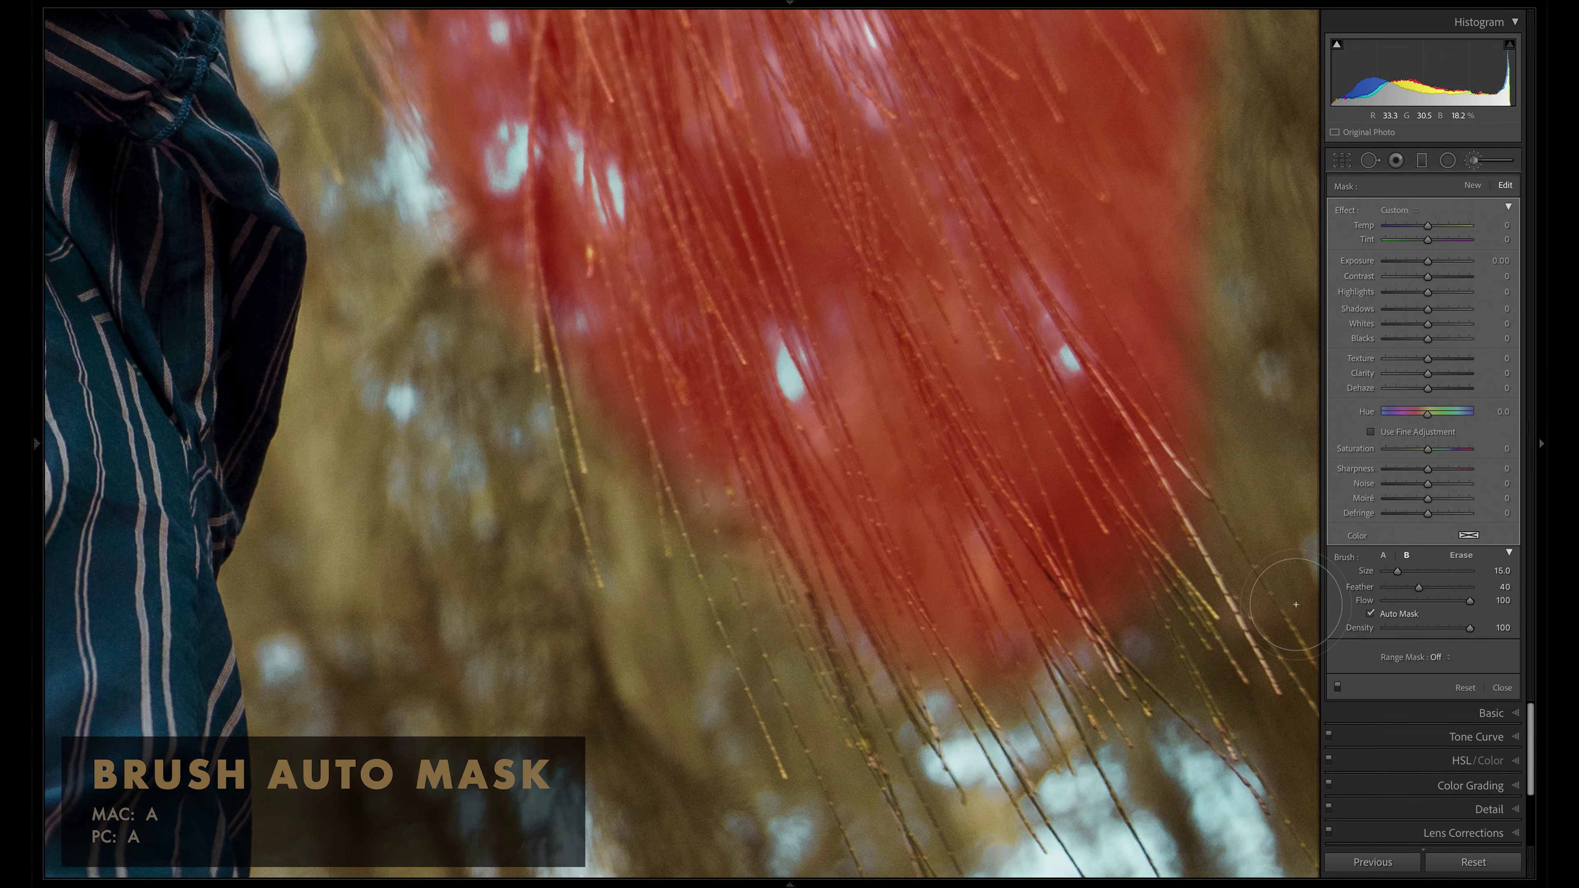
key(a)
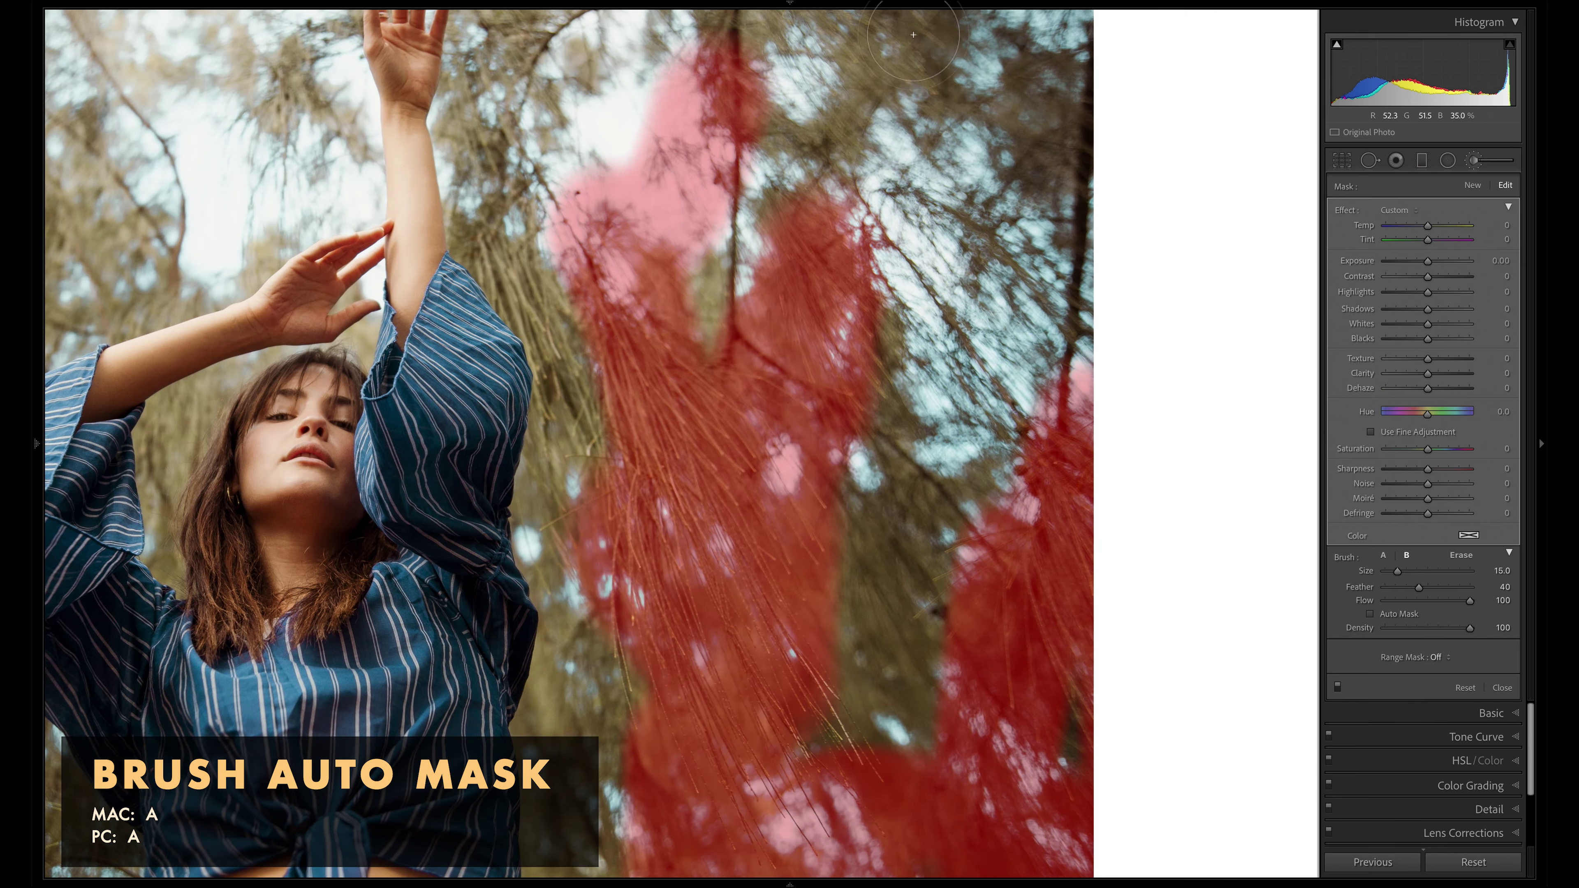
mouse_move(684, 186)
mouse_down()
mouse_move(932, 217)
mouse_move(932, 685)
mouse_up()
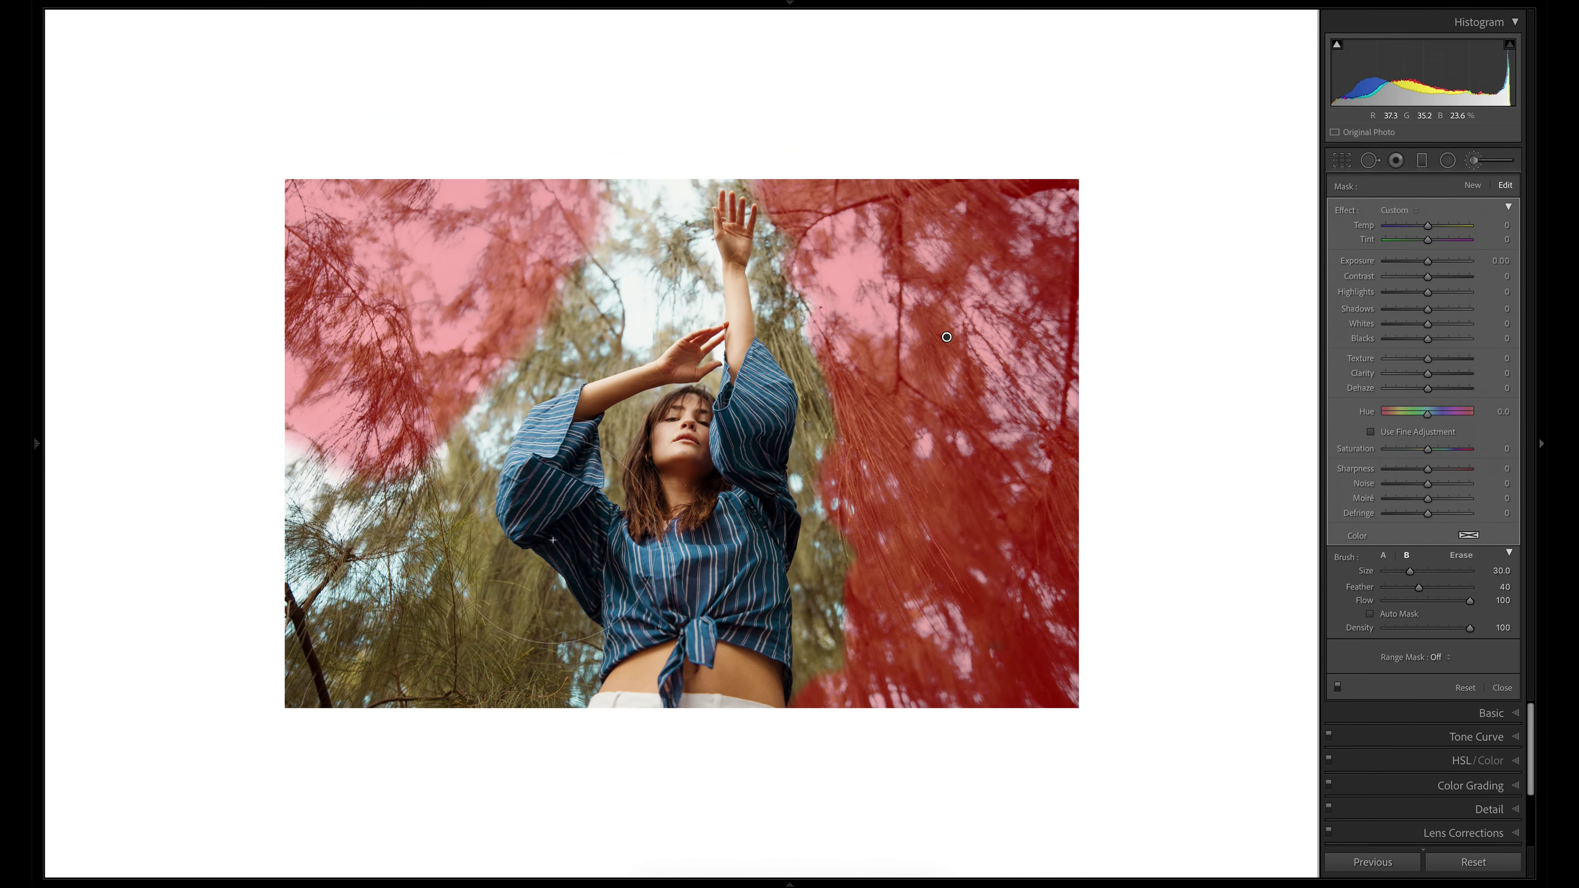
- Extend the mask over the lower foliage and up to the edge of the folded sleeve with brush size 21
drag(553, 540, 300, 476)
key(a)
key(ctrl+equal)
key(ctrl+equal)
key(ctrl+equal)
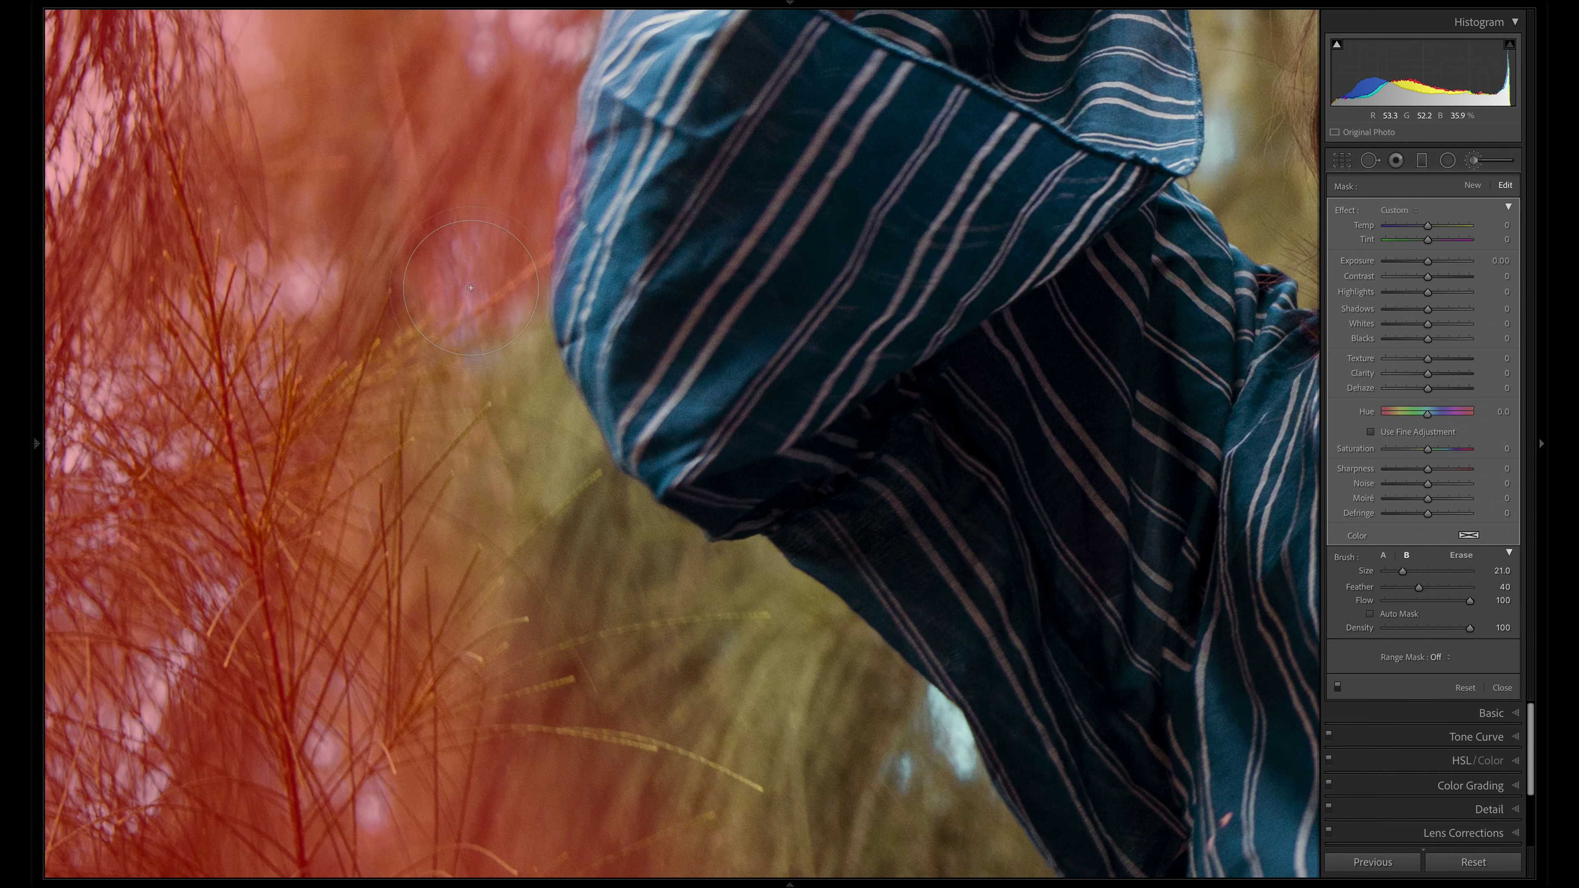
mouse_move(510, 436)
mouse_down()
mouse_move(666, 665)
mouse_move(561, 349)
mouse_up()
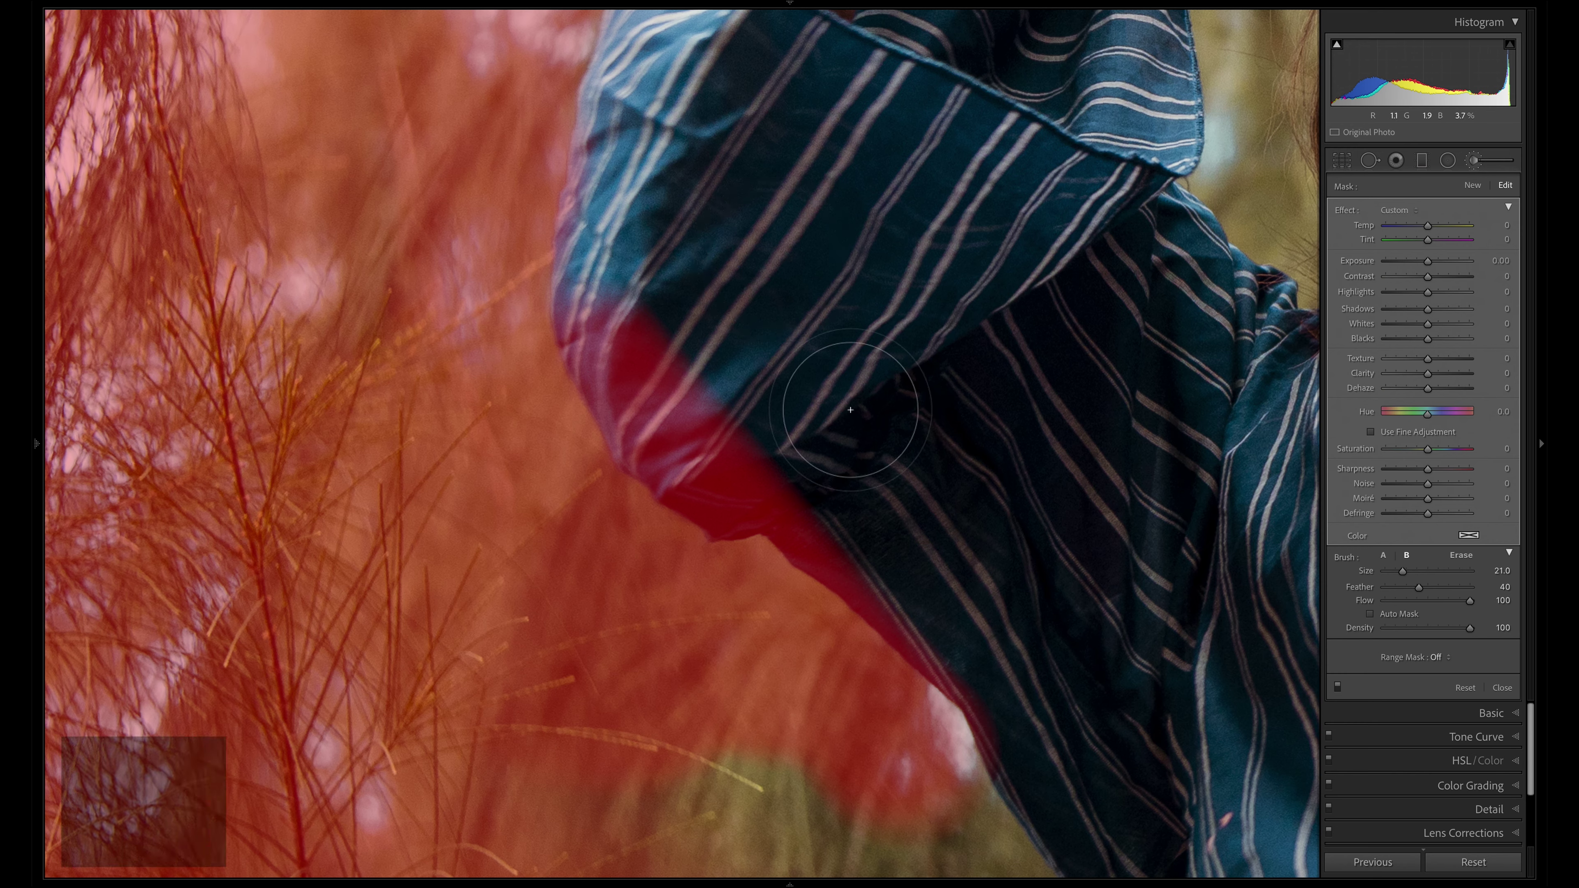
- Erase the mask spill from the edge of the folded sleeve with an eraser brush of size 18
key(alt)
scroll(715, 262, up, 2)
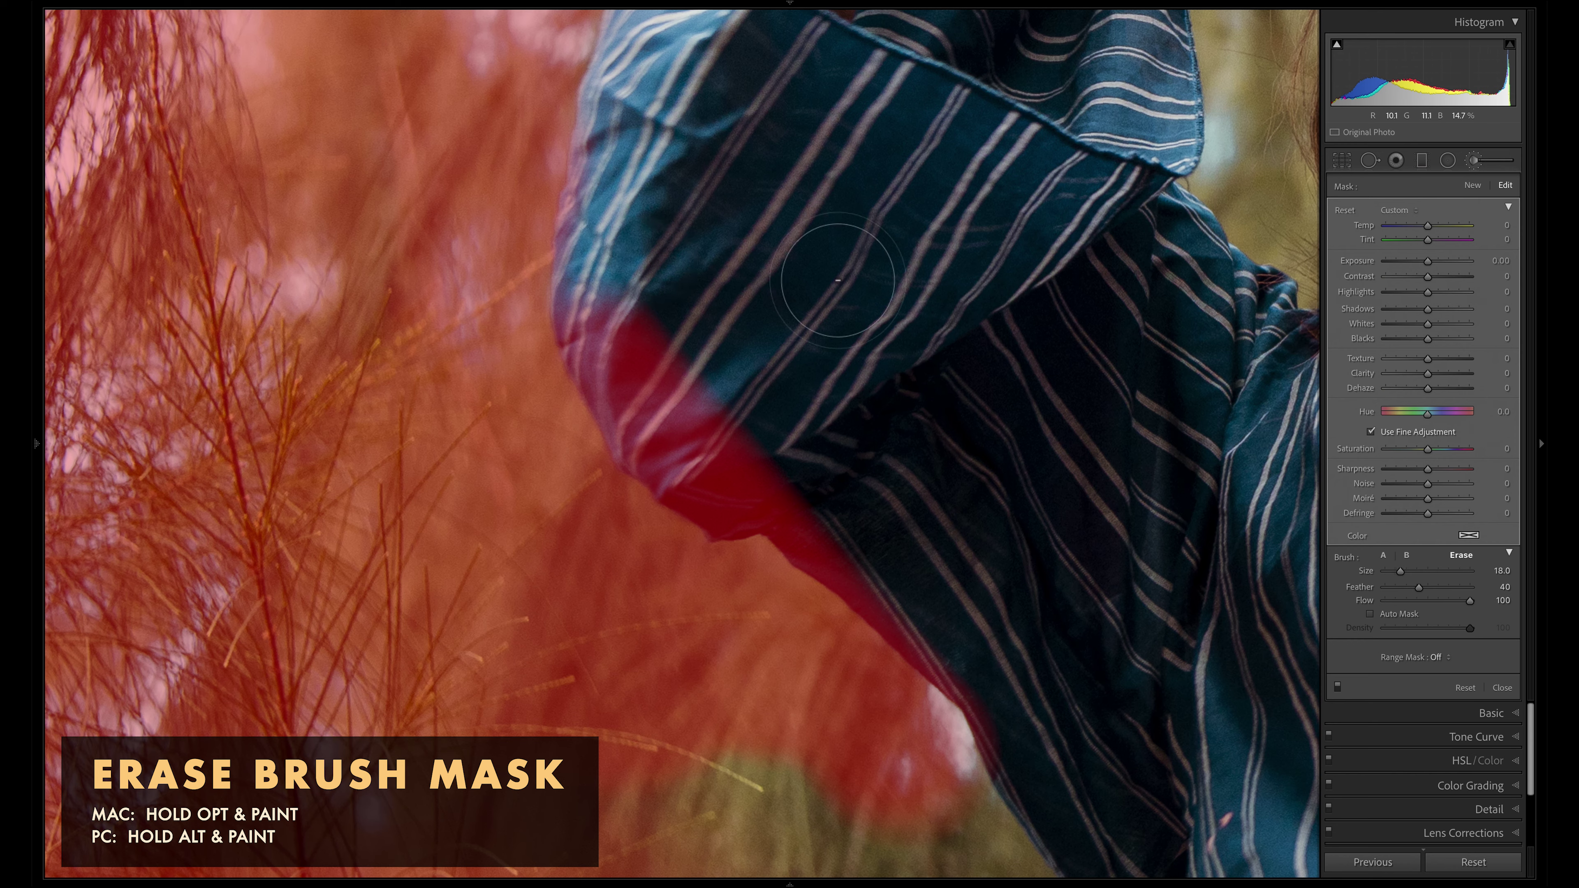
scroll(787, 266, down, 2)
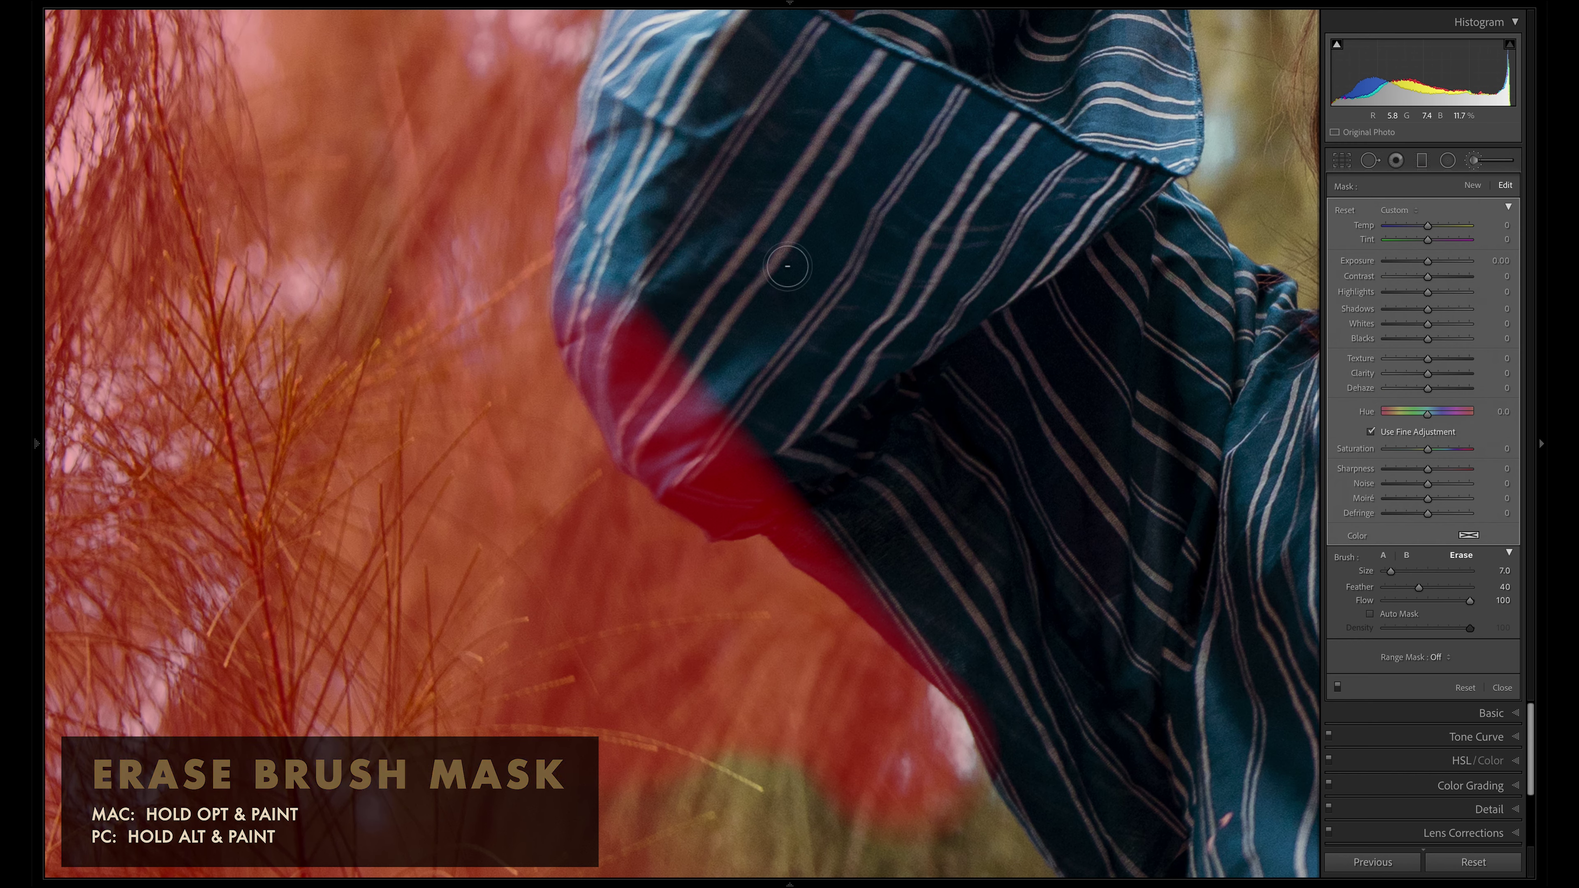
scroll(788, 266, up, 2)
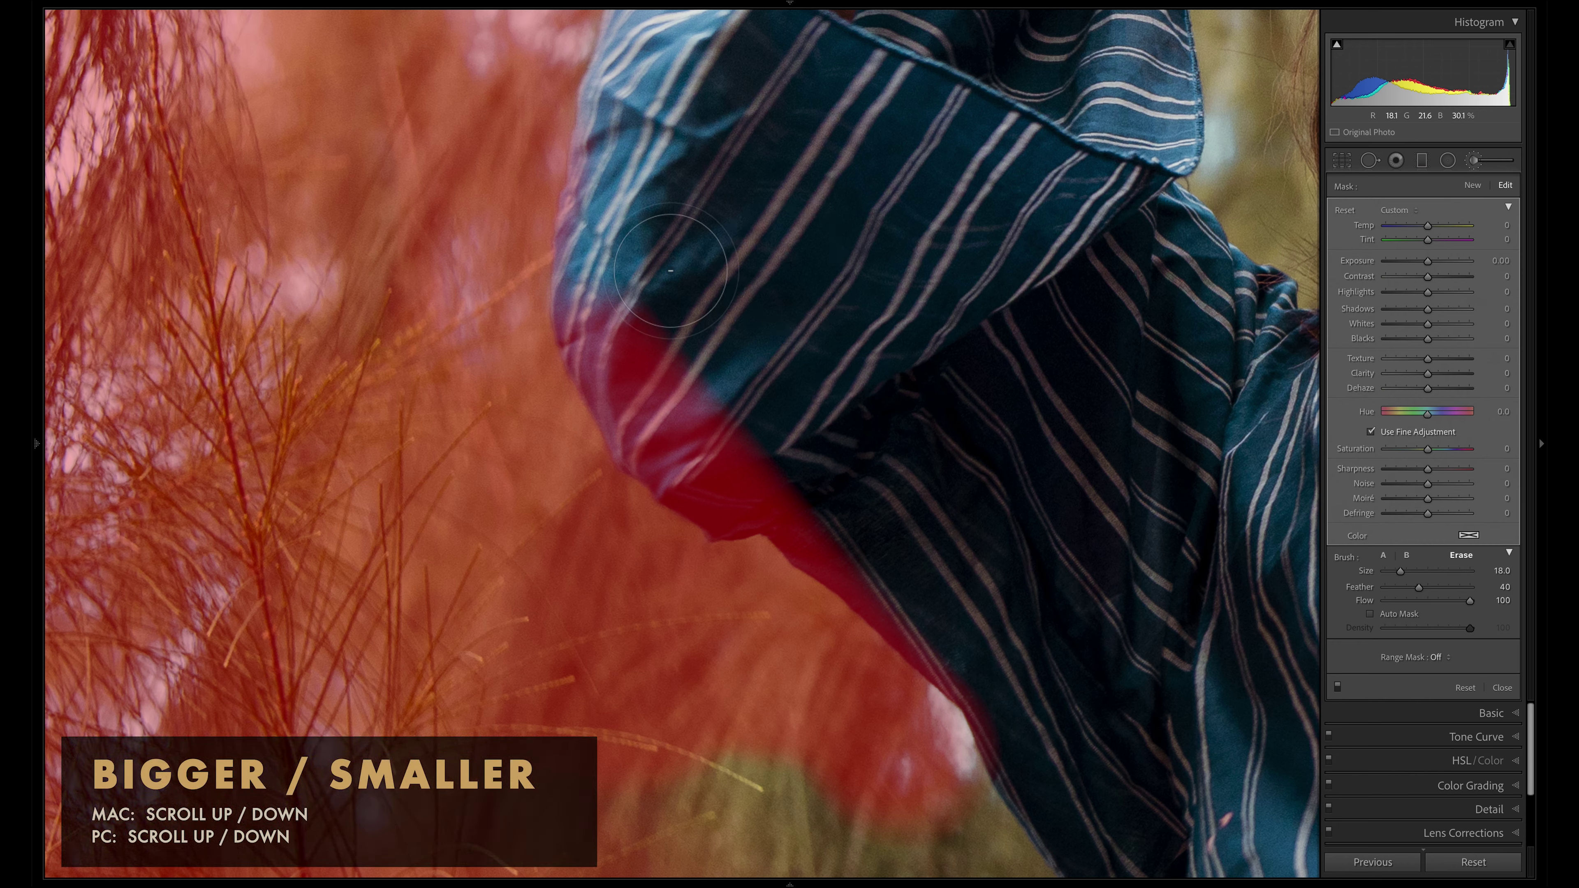
mouse_move(635, 373)
mouse_down()
mouse_move(737, 476)
mouse_move(696, 435)
mouse_move(628, 298)
mouse_move(620, 194)
mouse_up()
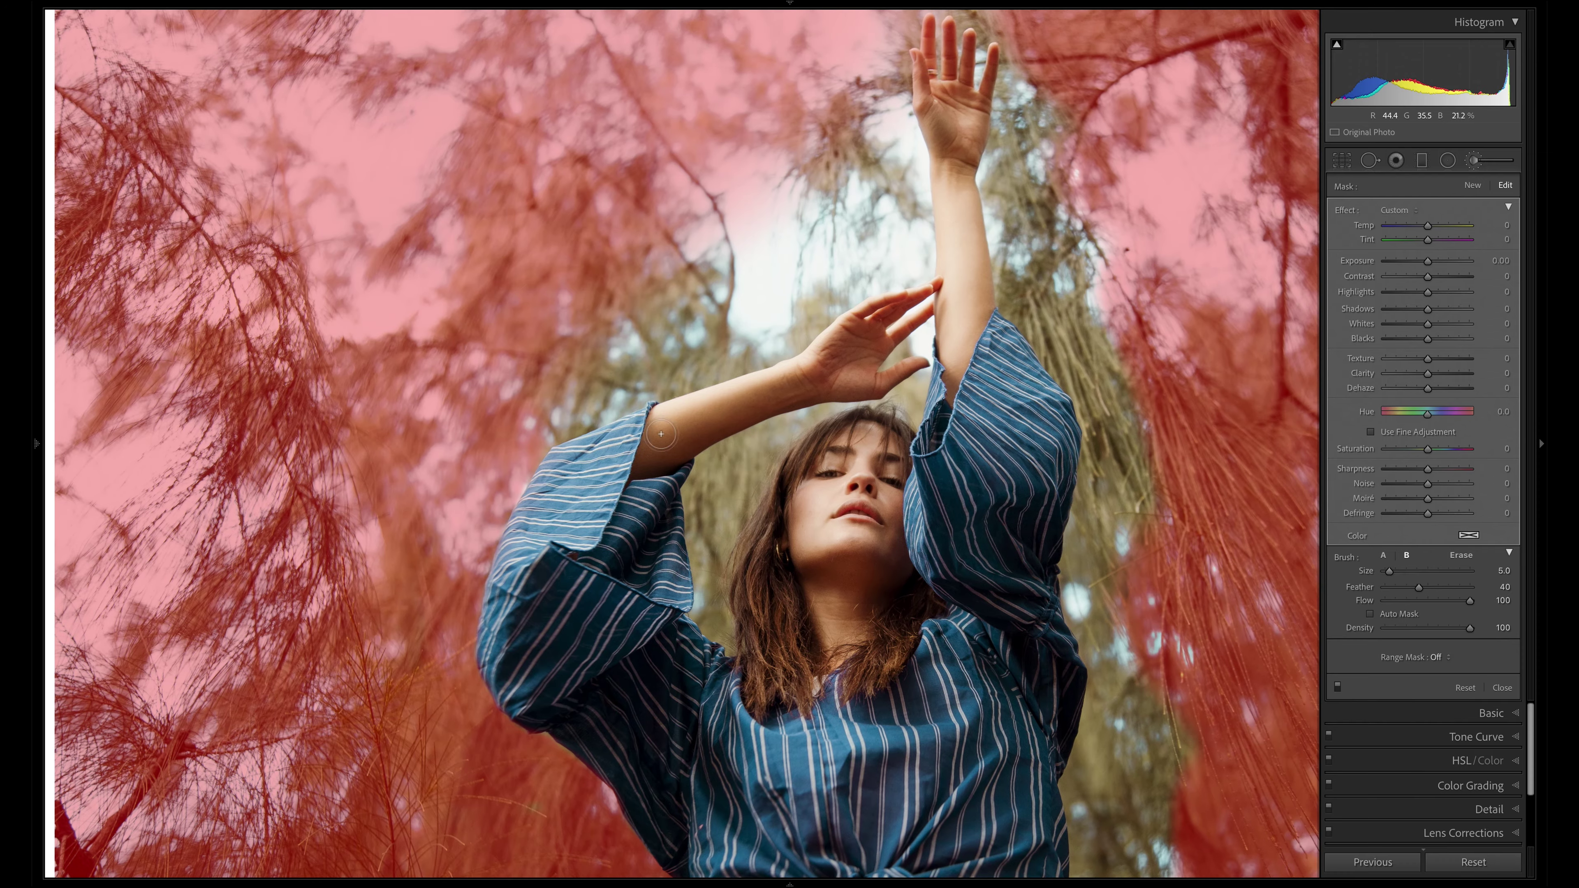
- Turn on Auto Mask, fill the remaining background around the arms, hair and hand with a small brush, and check the mask overlay
mouse_move(661, 434)
mouse_down()
mouse_move(858, 162)
mouse_move(668, 470)
mouse_up()
key(ctrl+equal)
key(a)
key(bracketright)
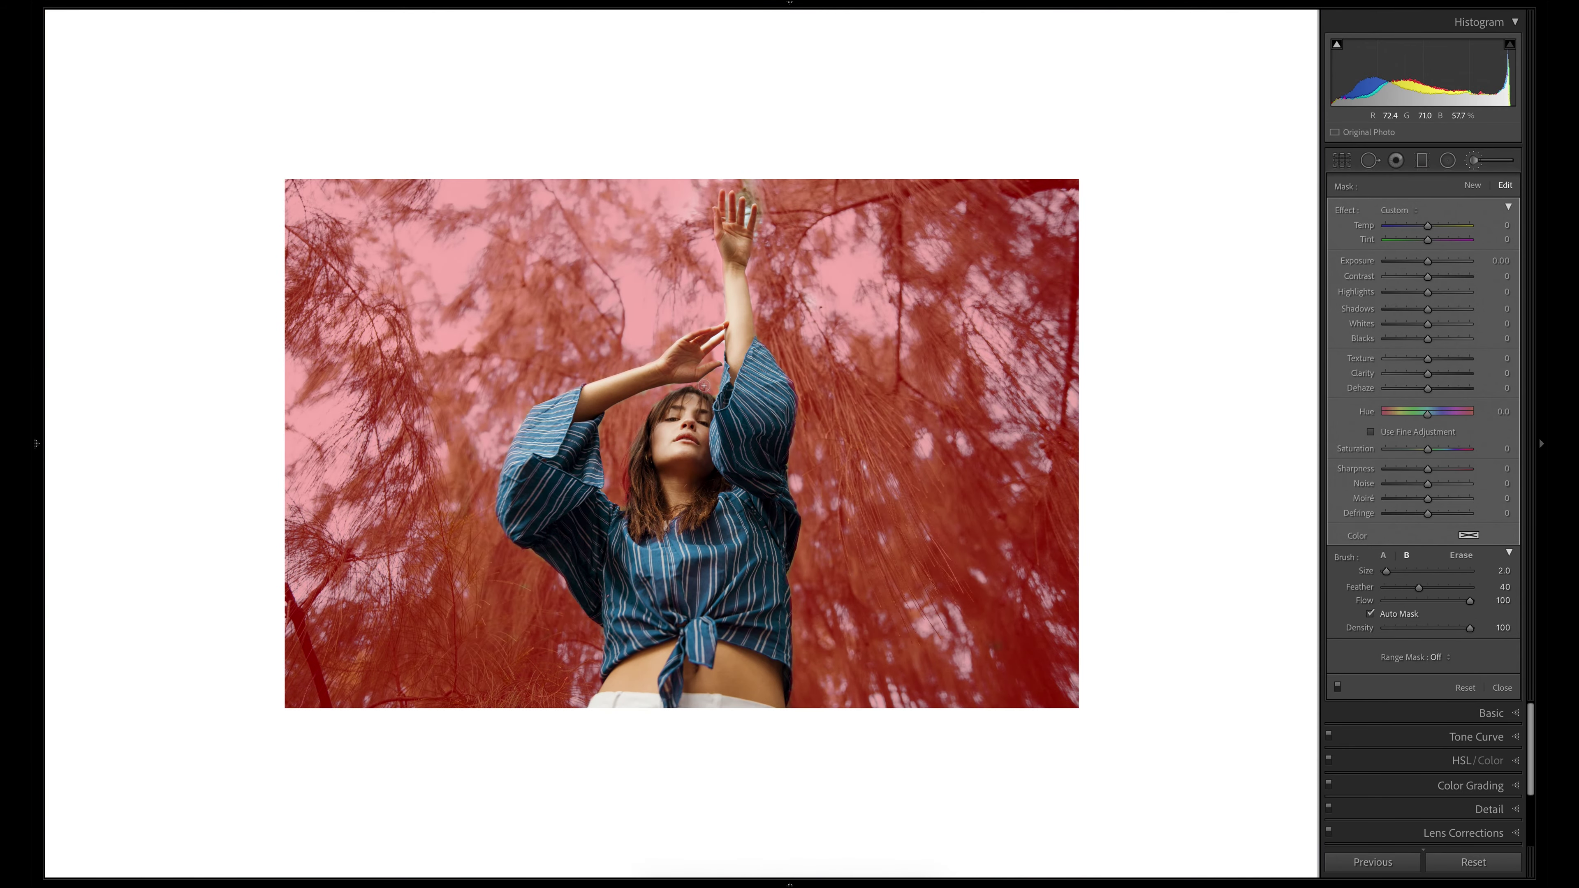
key(z)
key(bracketright)
key(z)
key(o)
key(o)
key(o)
key(o)
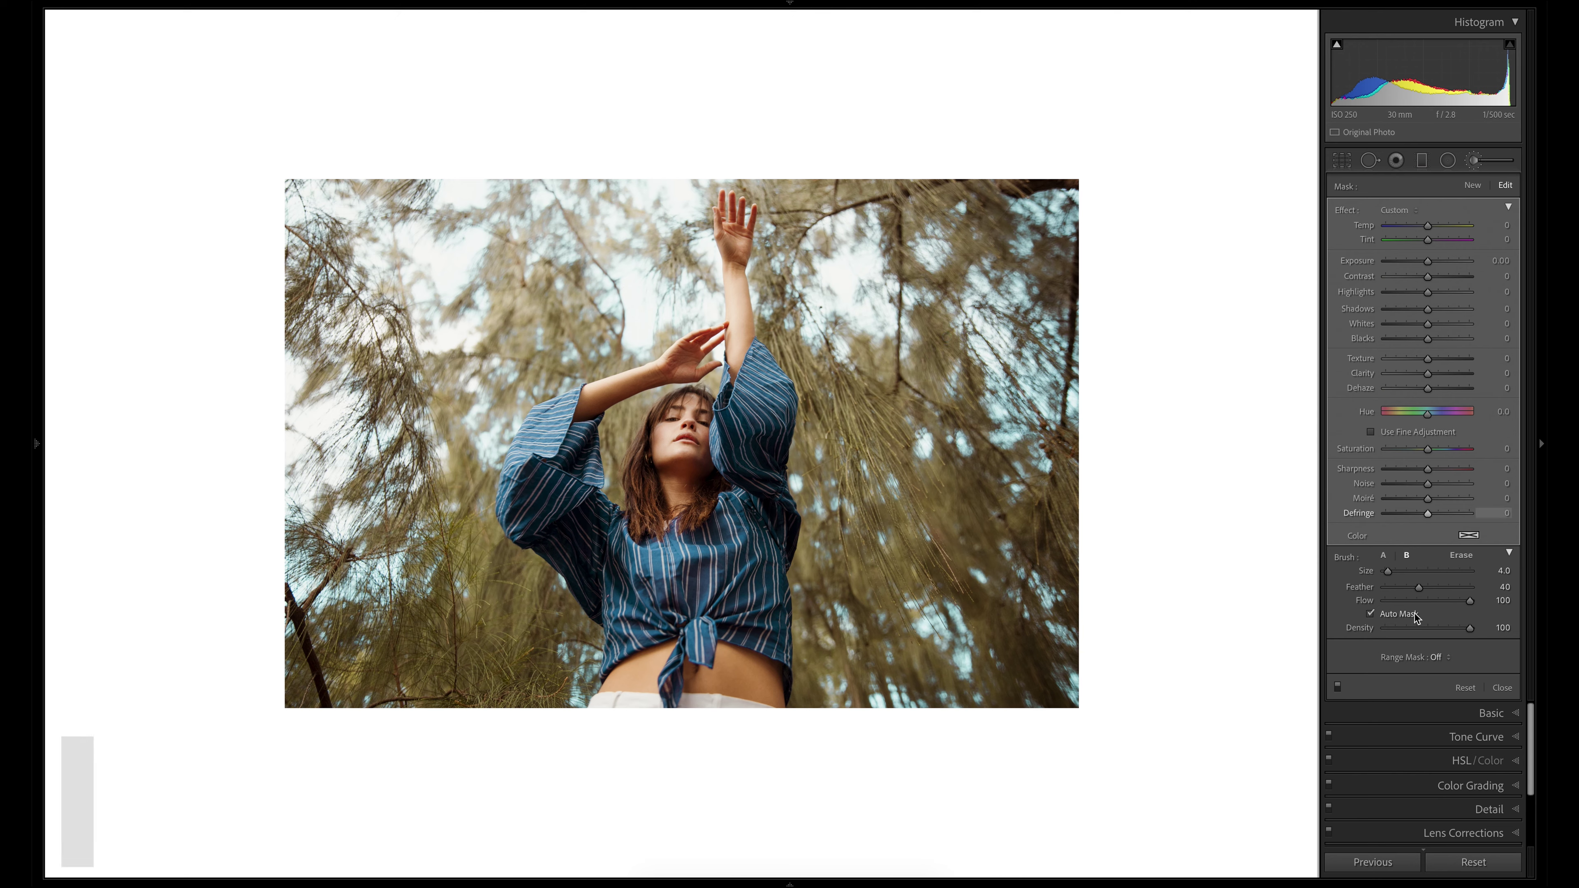
- Limit the brush mask with a Color range mask sampled from the bluish sky gaps, with its Amount set to 60
click(1438, 660)
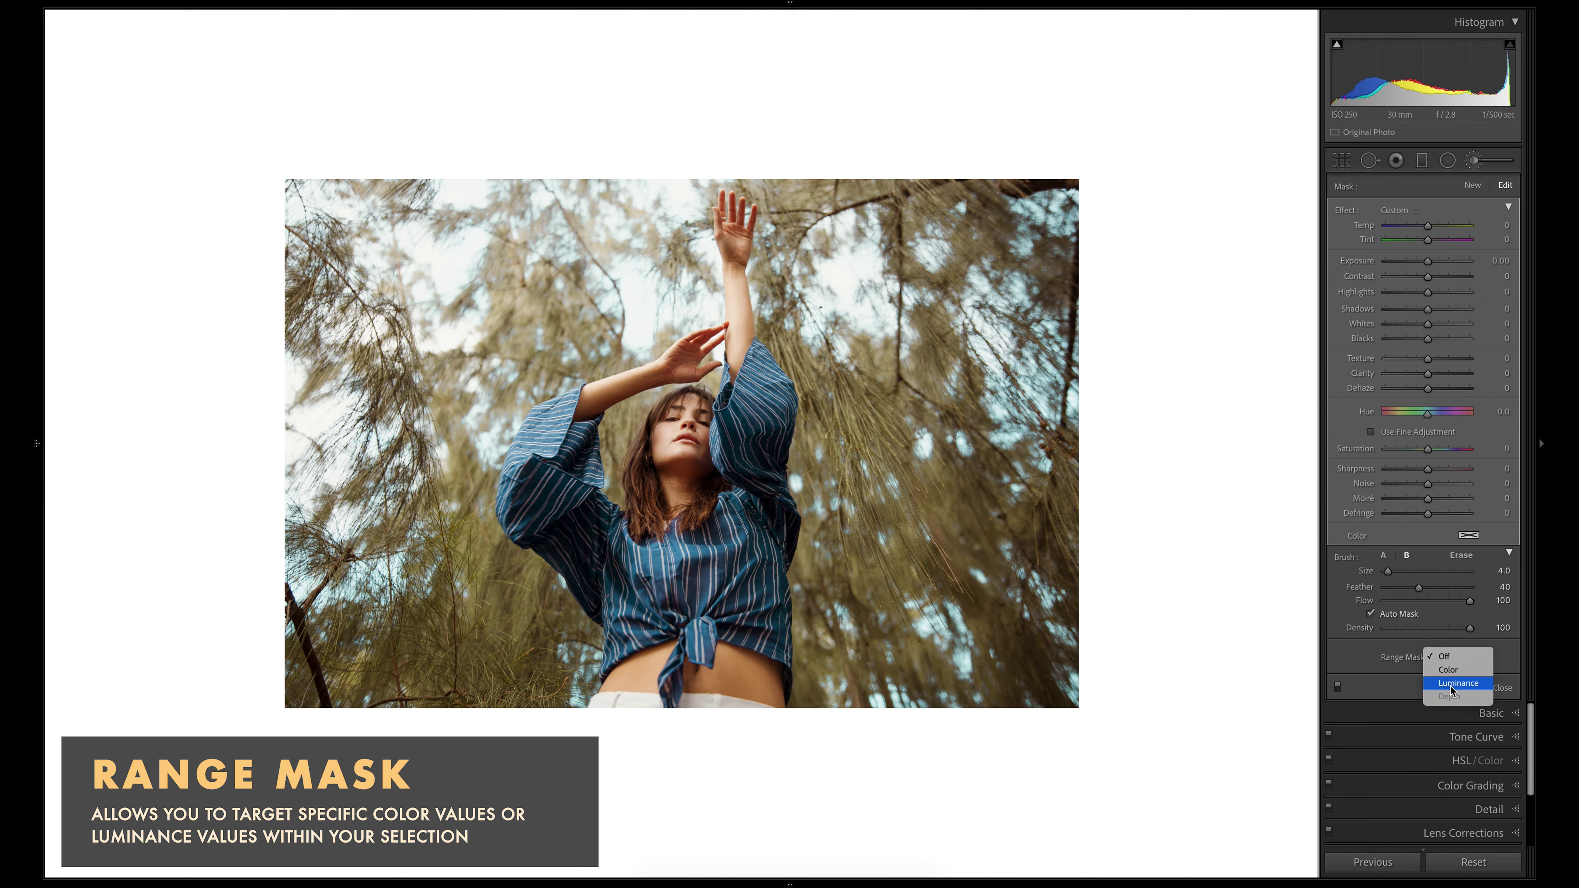
click(1448, 670)
click(1345, 658)
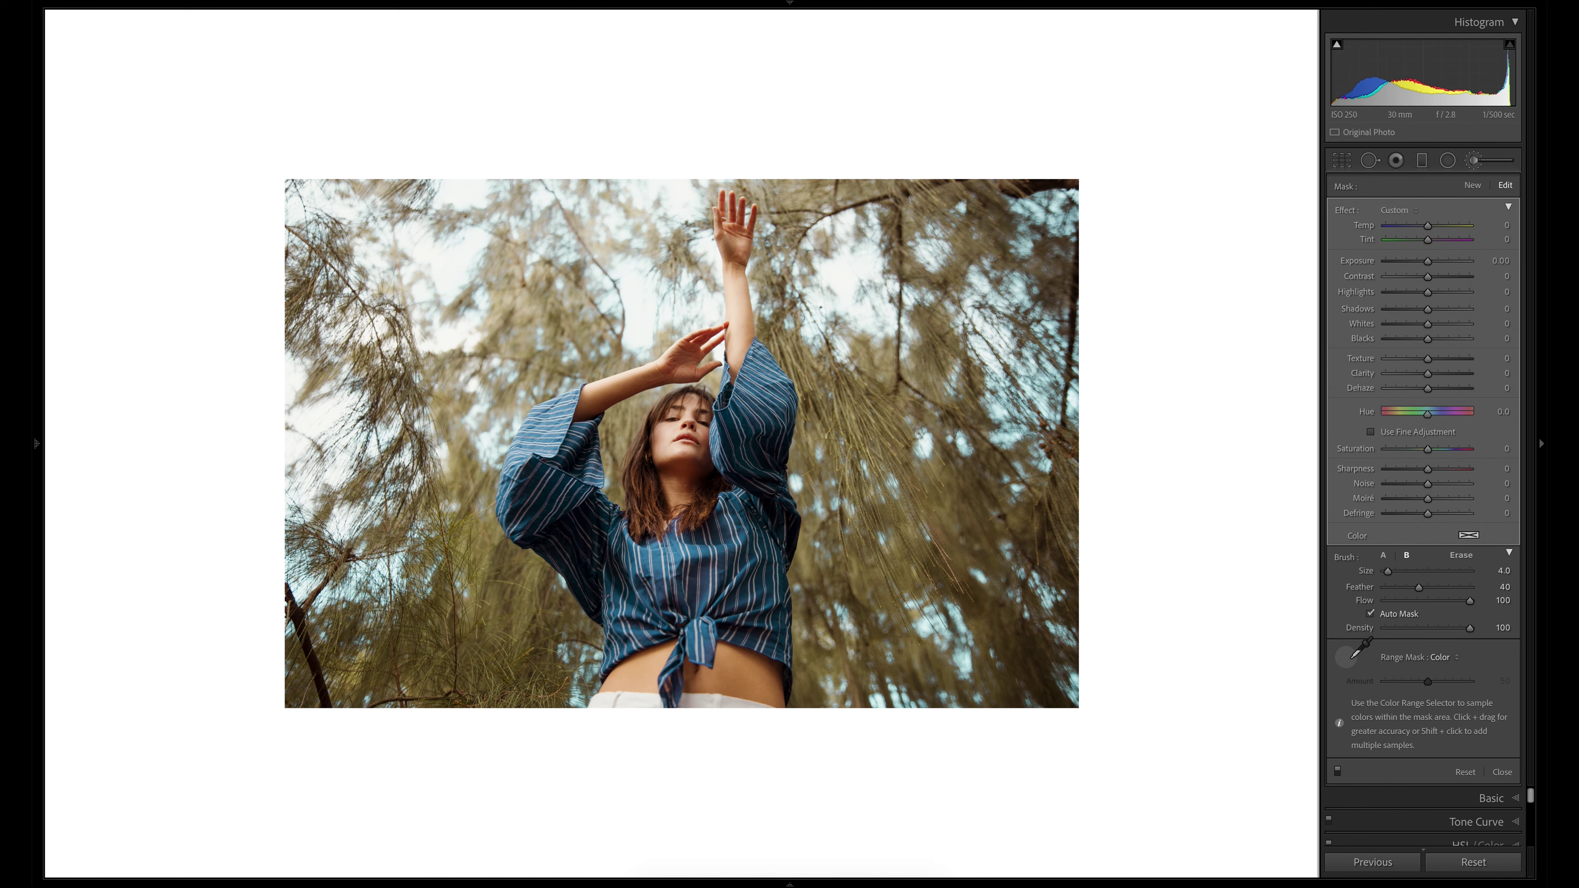
click(1040, 392)
key(o)
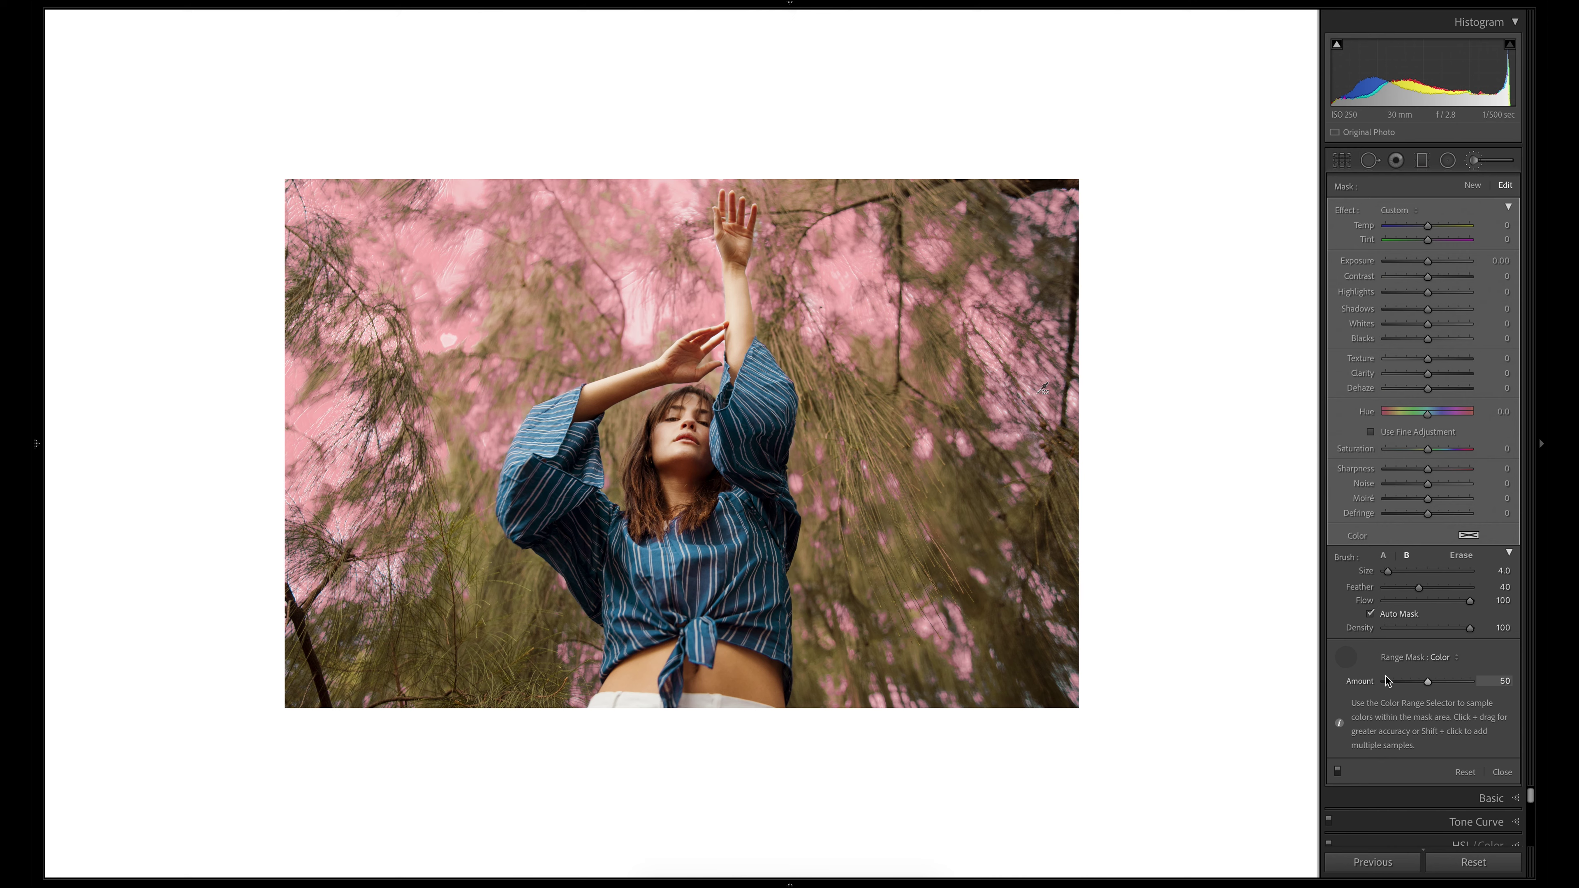
mouse_move(1428, 682)
mouse_down()
mouse_move(1443, 682)
mouse_move(1430, 687)
mouse_up()
drag(1436, 687, 1437, 687)
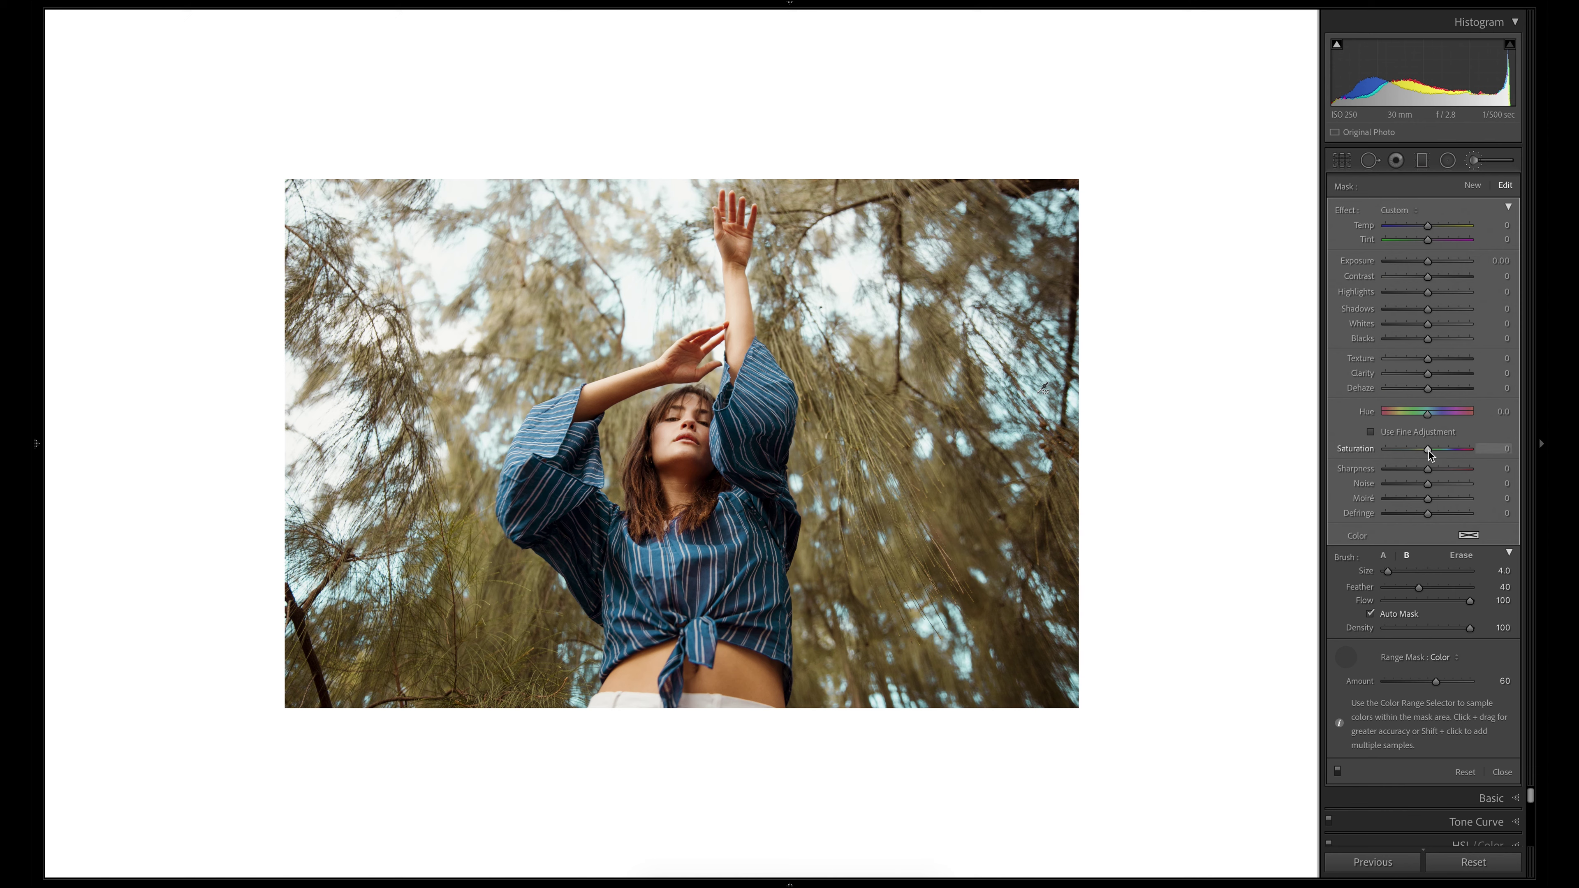
- Try Saturation -68 and Temp 69 on the sky mask, compare it off and on, and reset both values
drag(1399, 450, 1397, 450)
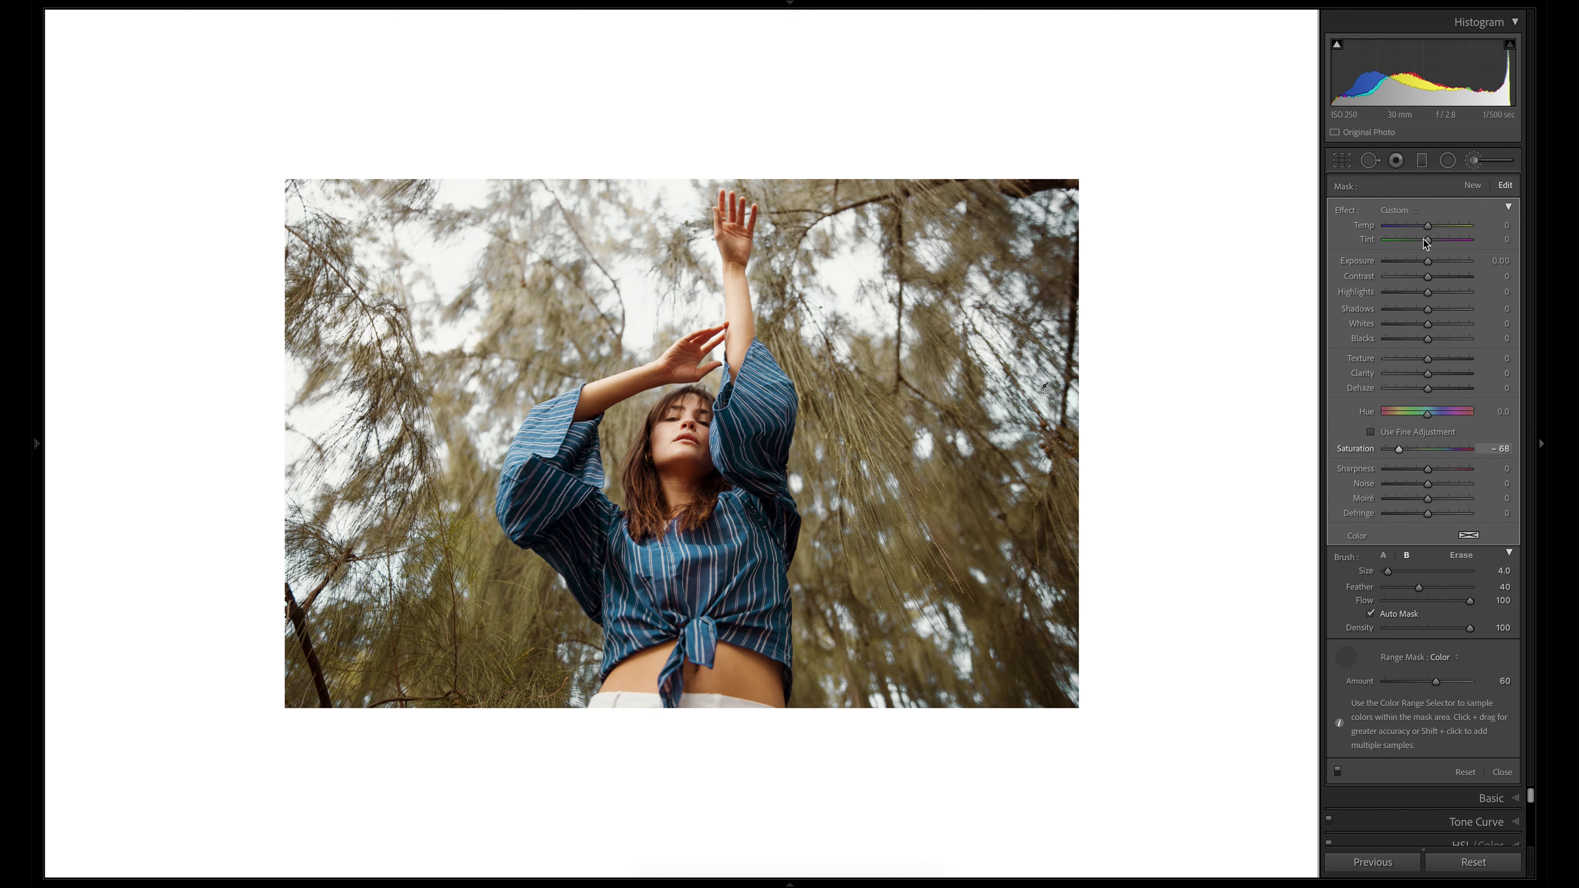
drag(1429, 230, 1453, 230)
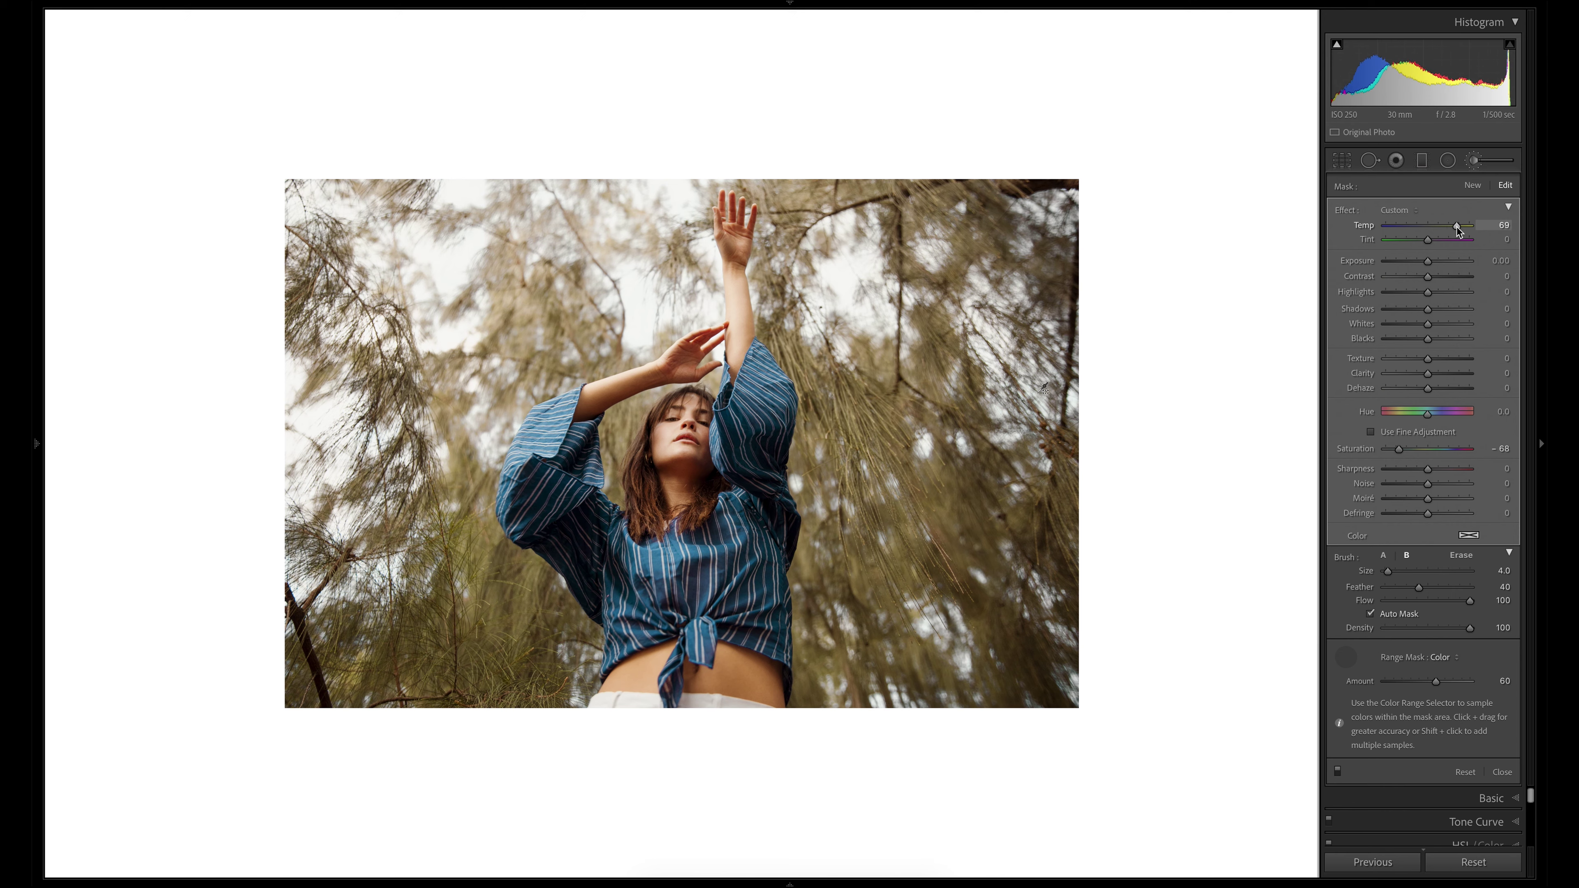
click(1339, 772)
click(1339, 771)
click(1339, 772)
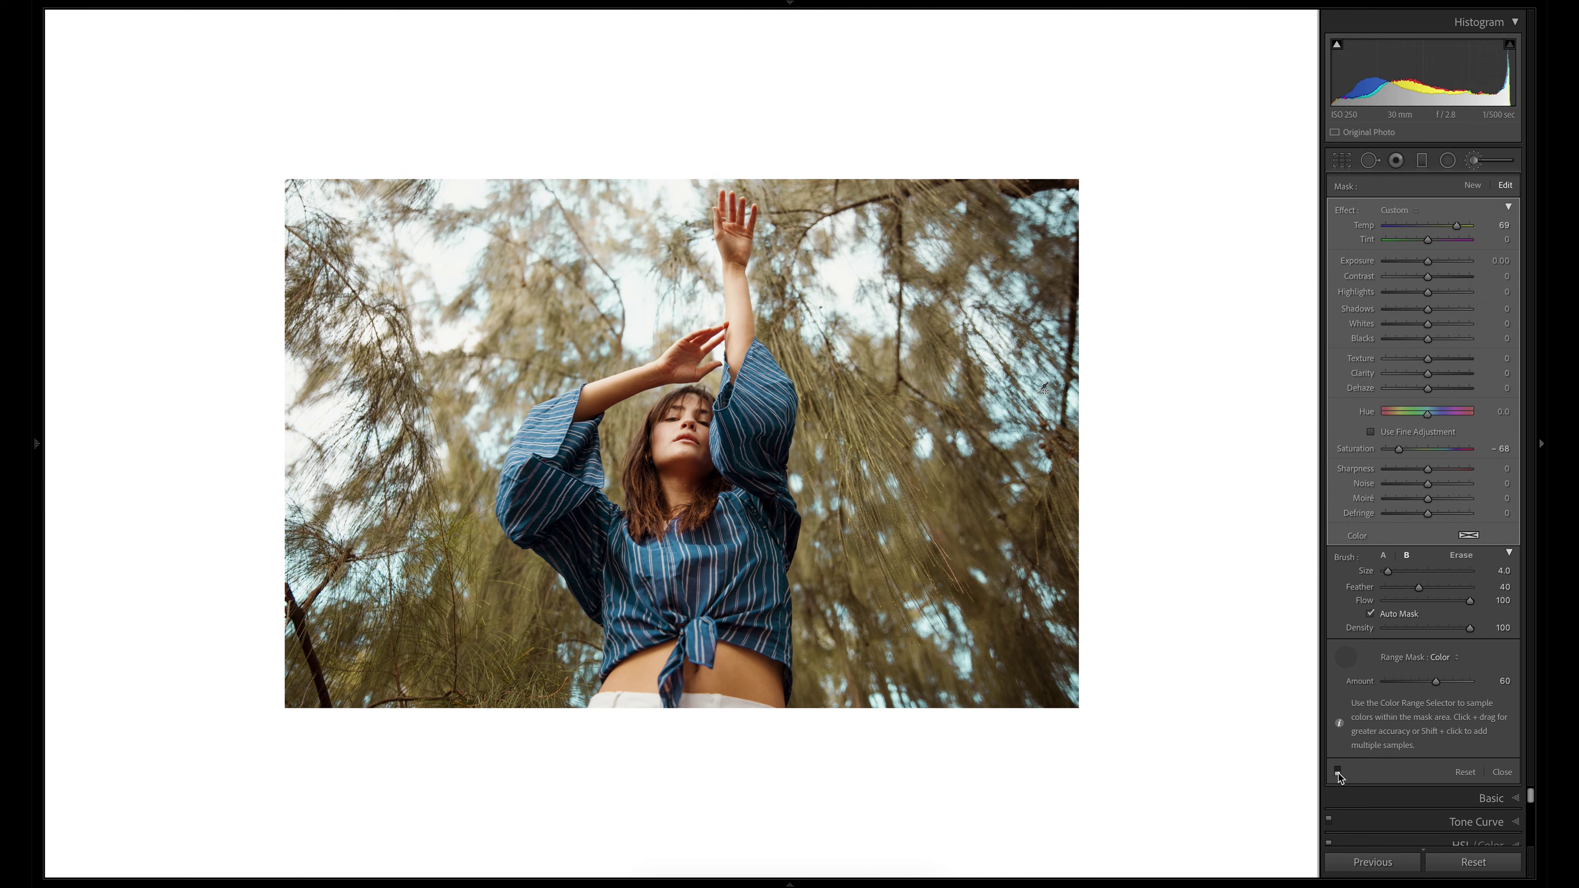
click(1339, 772)
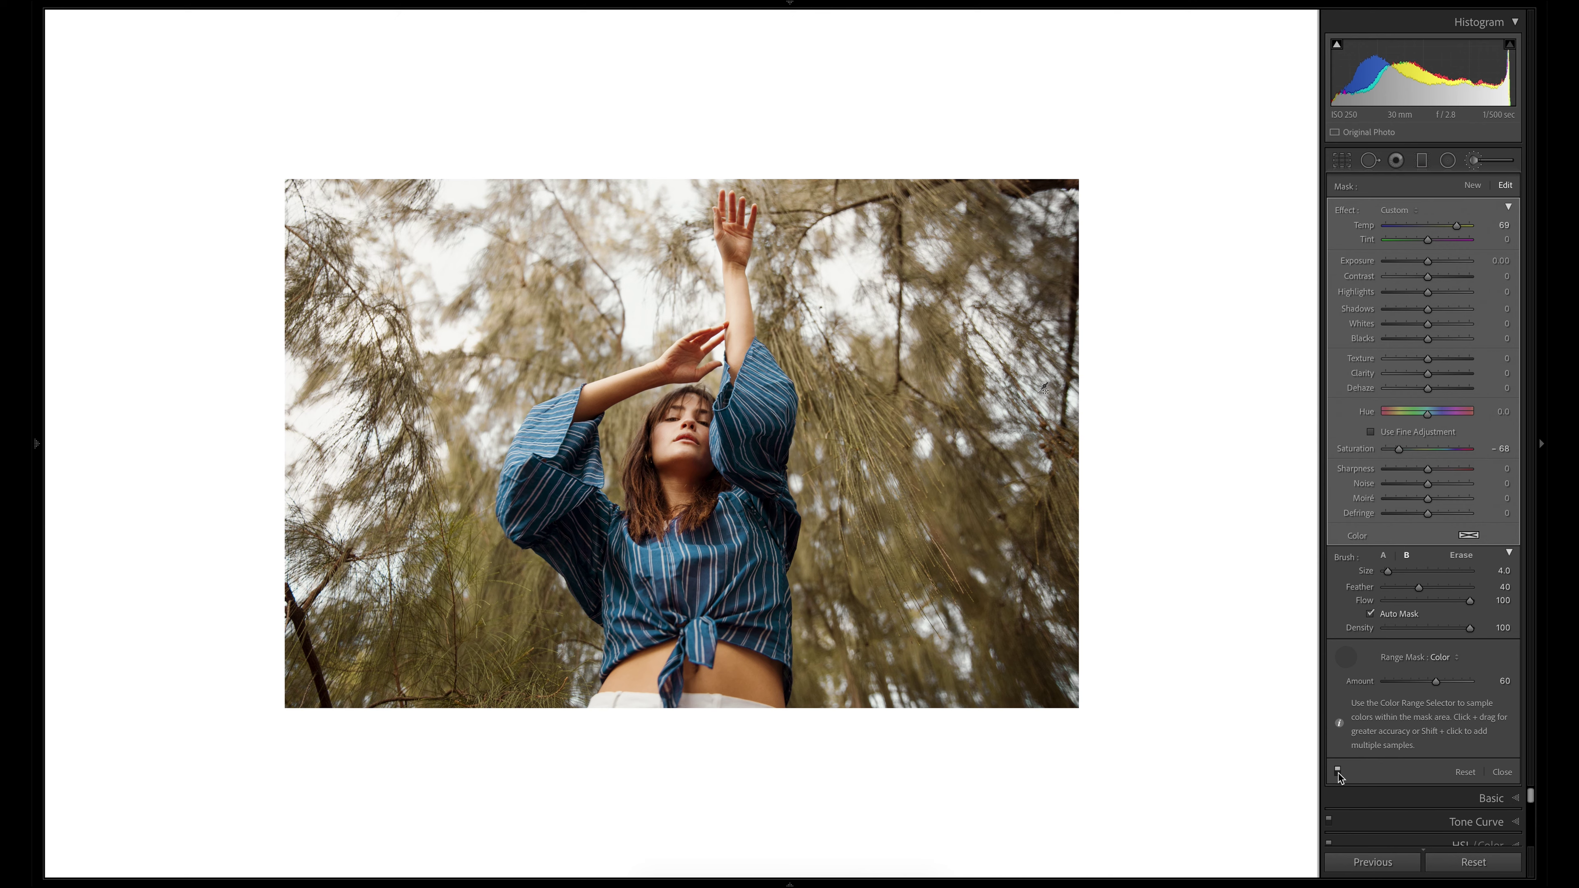
double_click(1458, 225)
click(1429, 449)
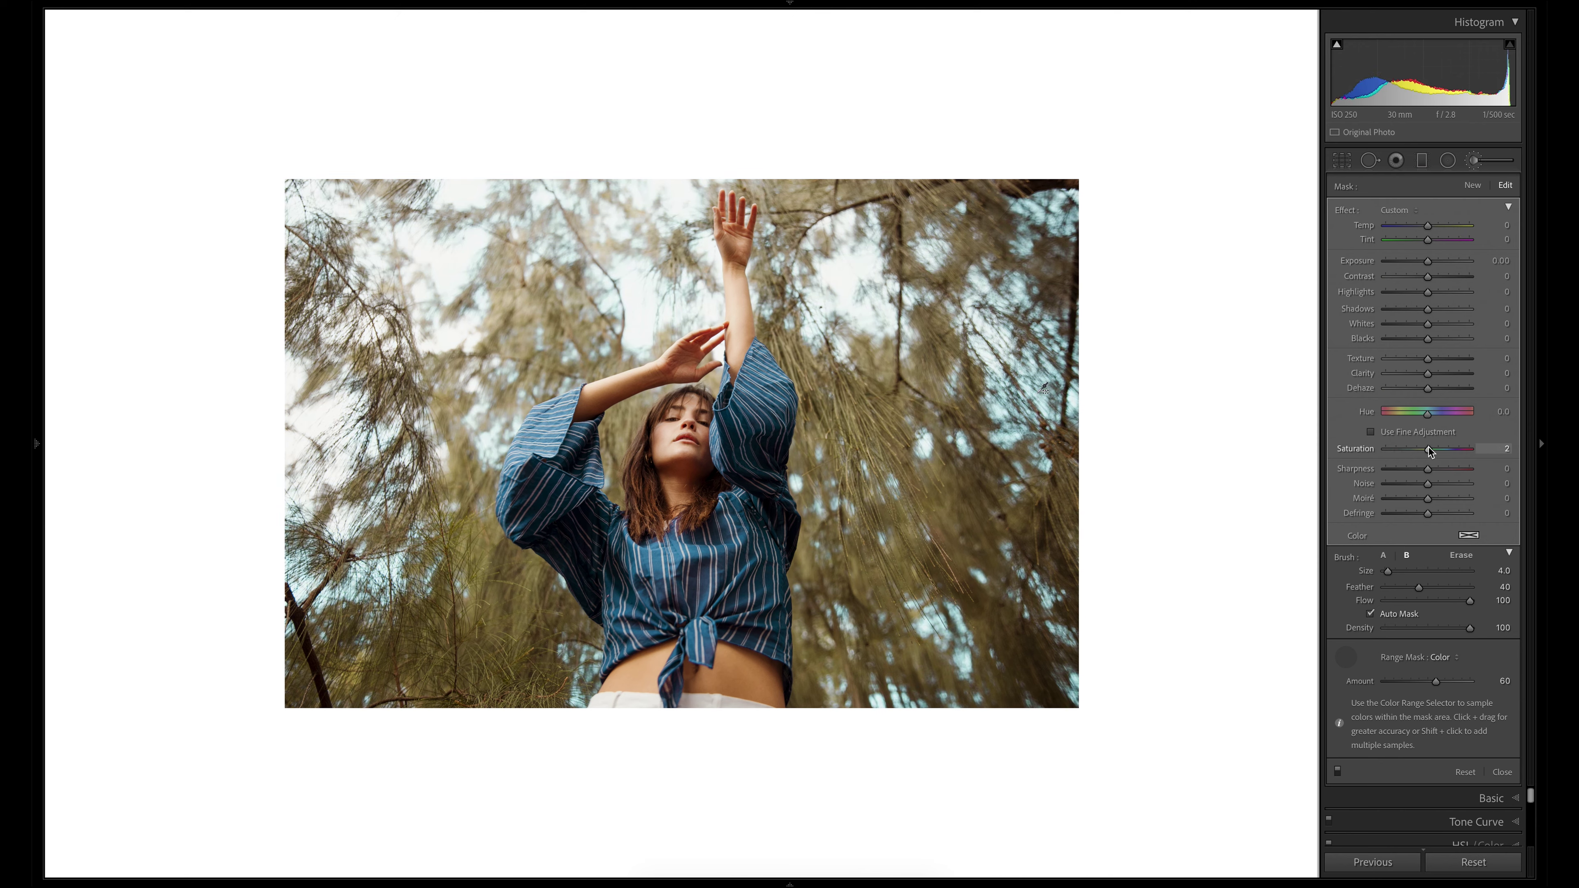
- Set the sky mask to Saturation -20, Highlights -29, Whites -17, Exposure 0.19, Temp -8 and Tint 11
drag(1425, 451, 1418, 450)
drag(1431, 292, 1424, 324)
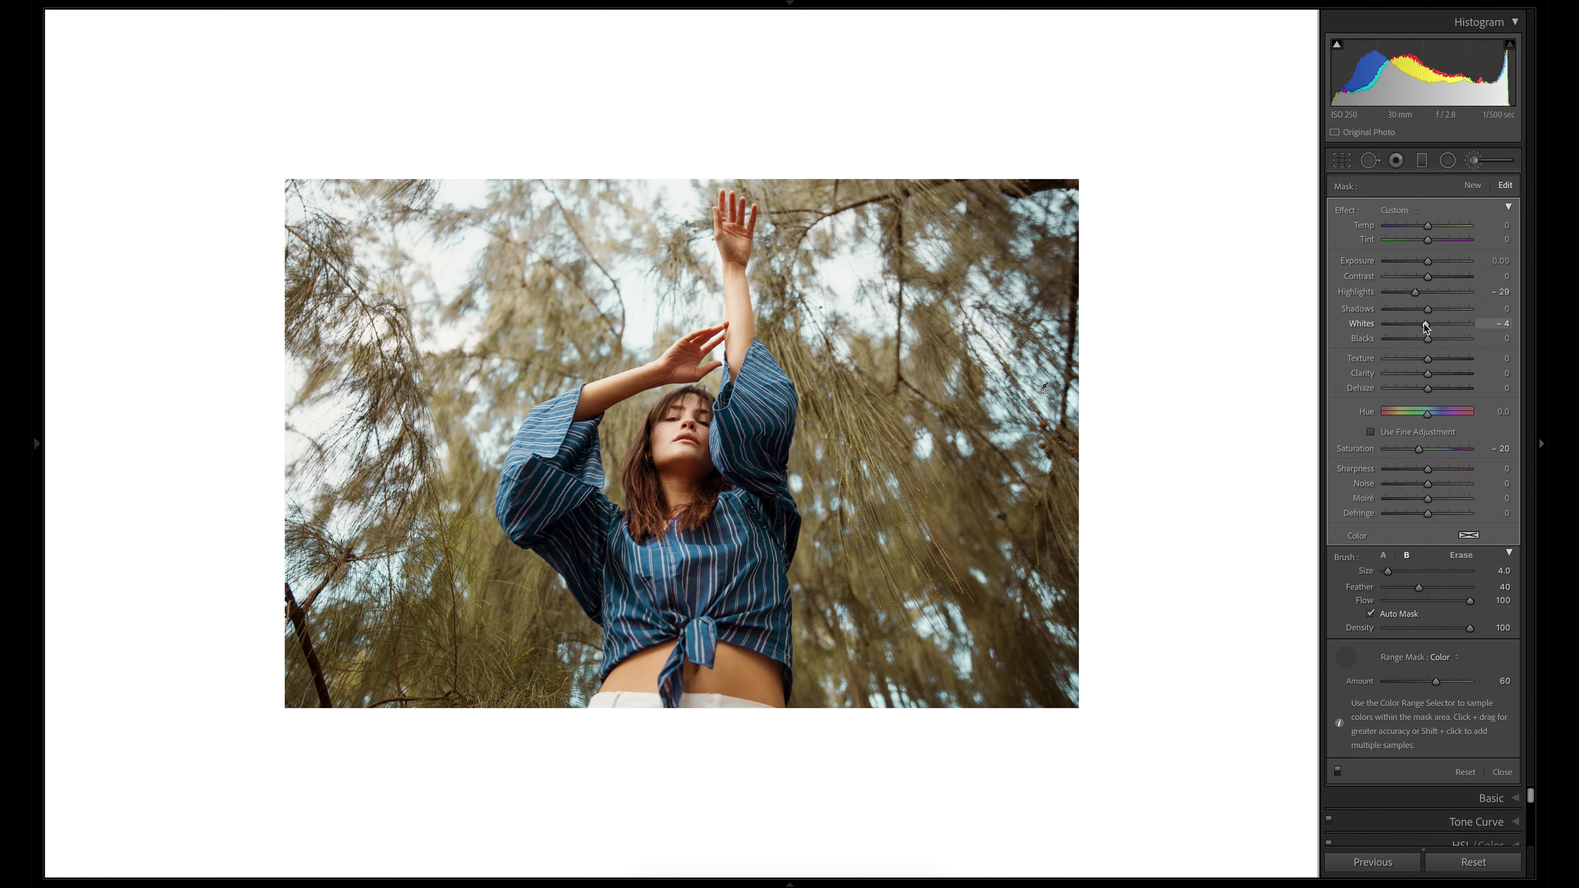
mouse_move(1428, 260)
mouse_down()
mouse_move(1425, 226)
mouse_move(1433, 246)
mouse_up()
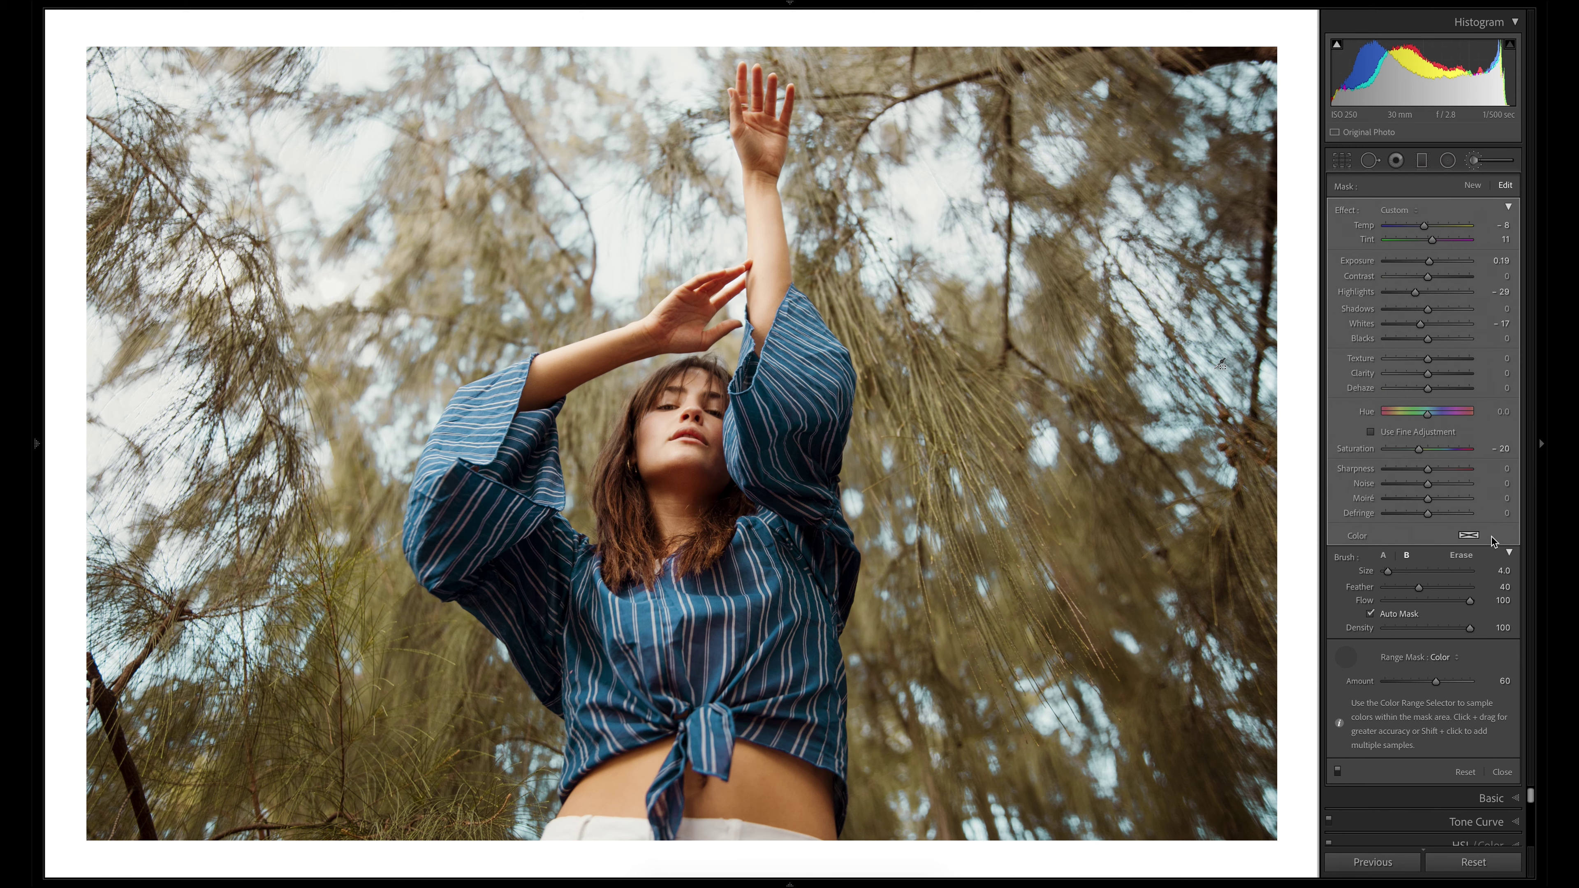
- Try a magenta color tint with hue 300 and saturation 94% on the sky mask, check the overlay, and undo the tint
click(1469, 536)
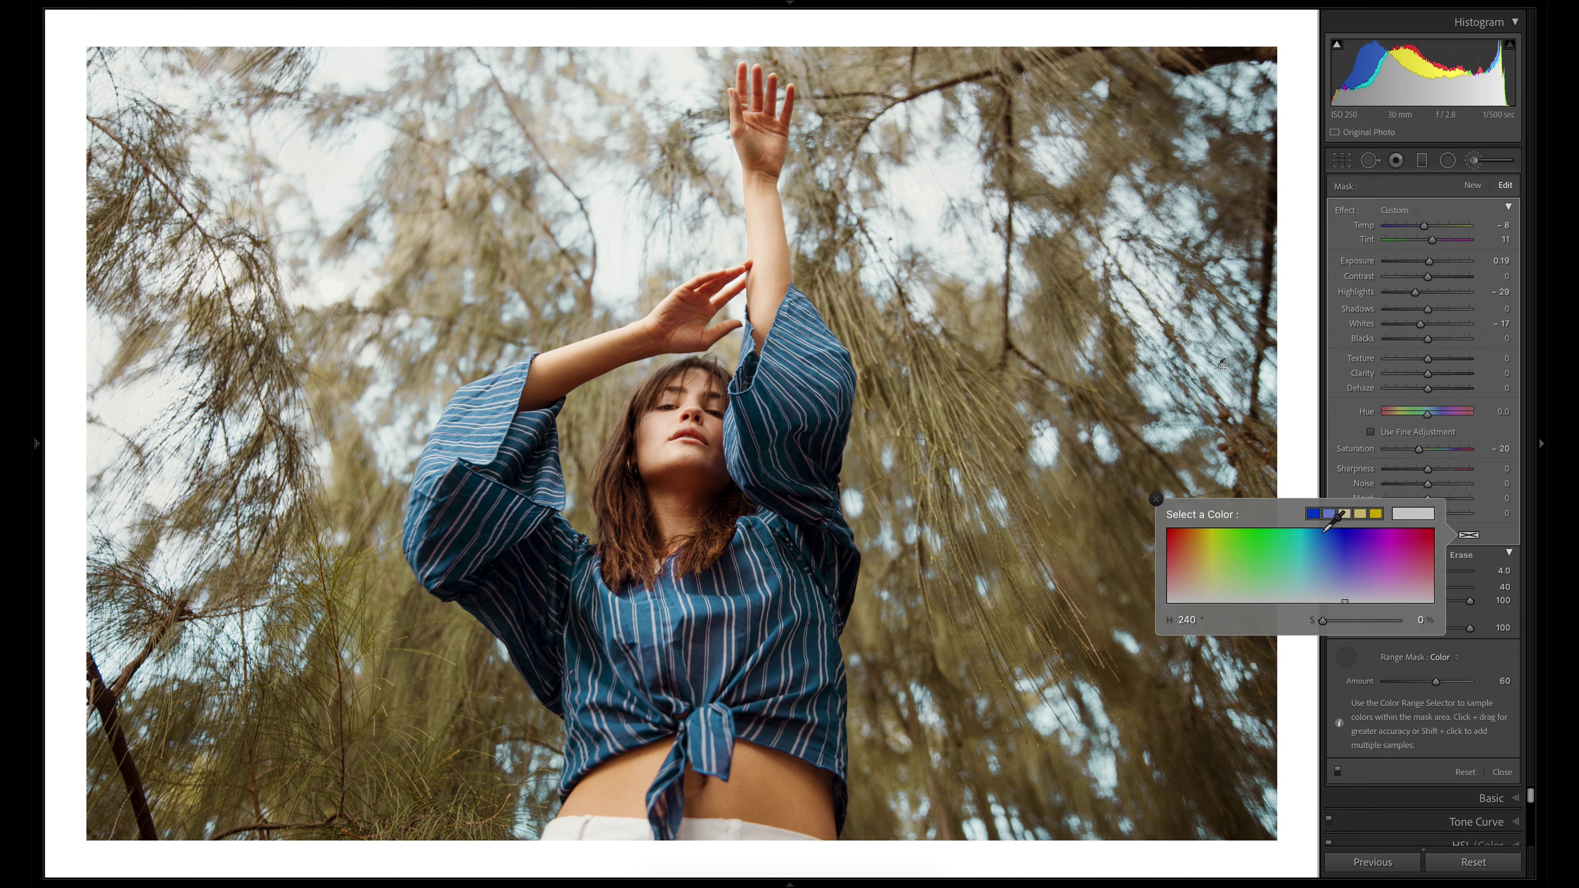
click(1390, 531)
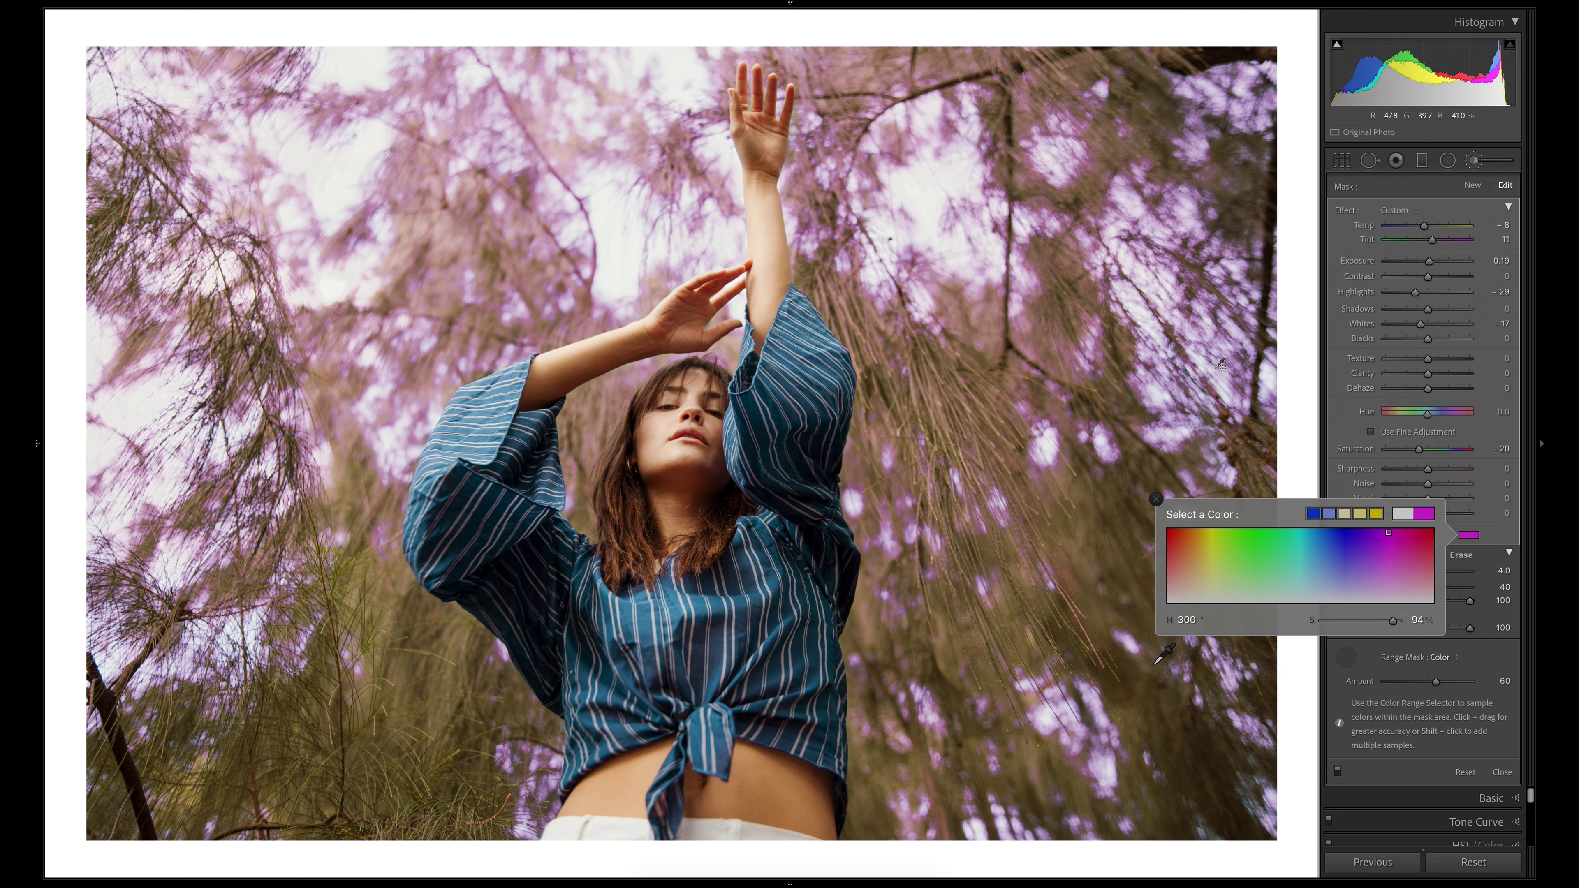
click(1135, 564)
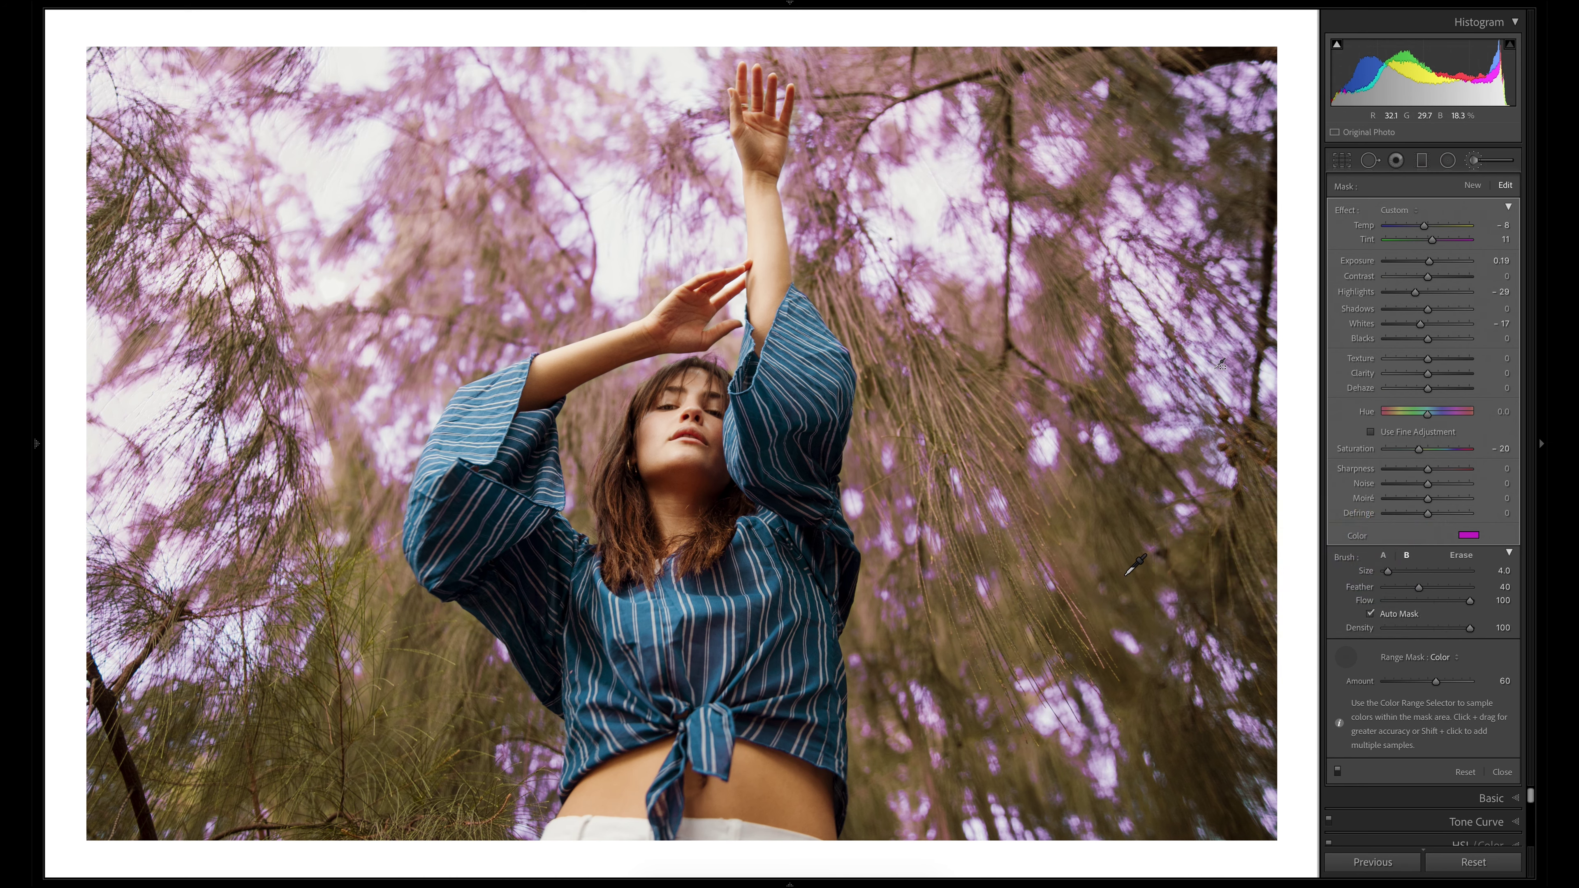
key(o)
key(o)
key(ctrl+z)
- Try a yellow color tint with hue 56 and saturation 75% on the sky mask, and undo it
click(1471, 535)
mouse_move(1333, 575)
mouse_down()
mouse_move(1258, 582)
mouse_move(1312, 588)
mouse_move(1306, 573)
mouse_move(1205, 571)
mouse_move(1355, 573)
mouse_move(1208, 585)
mouse_move(1208, 547)
mouse_up()
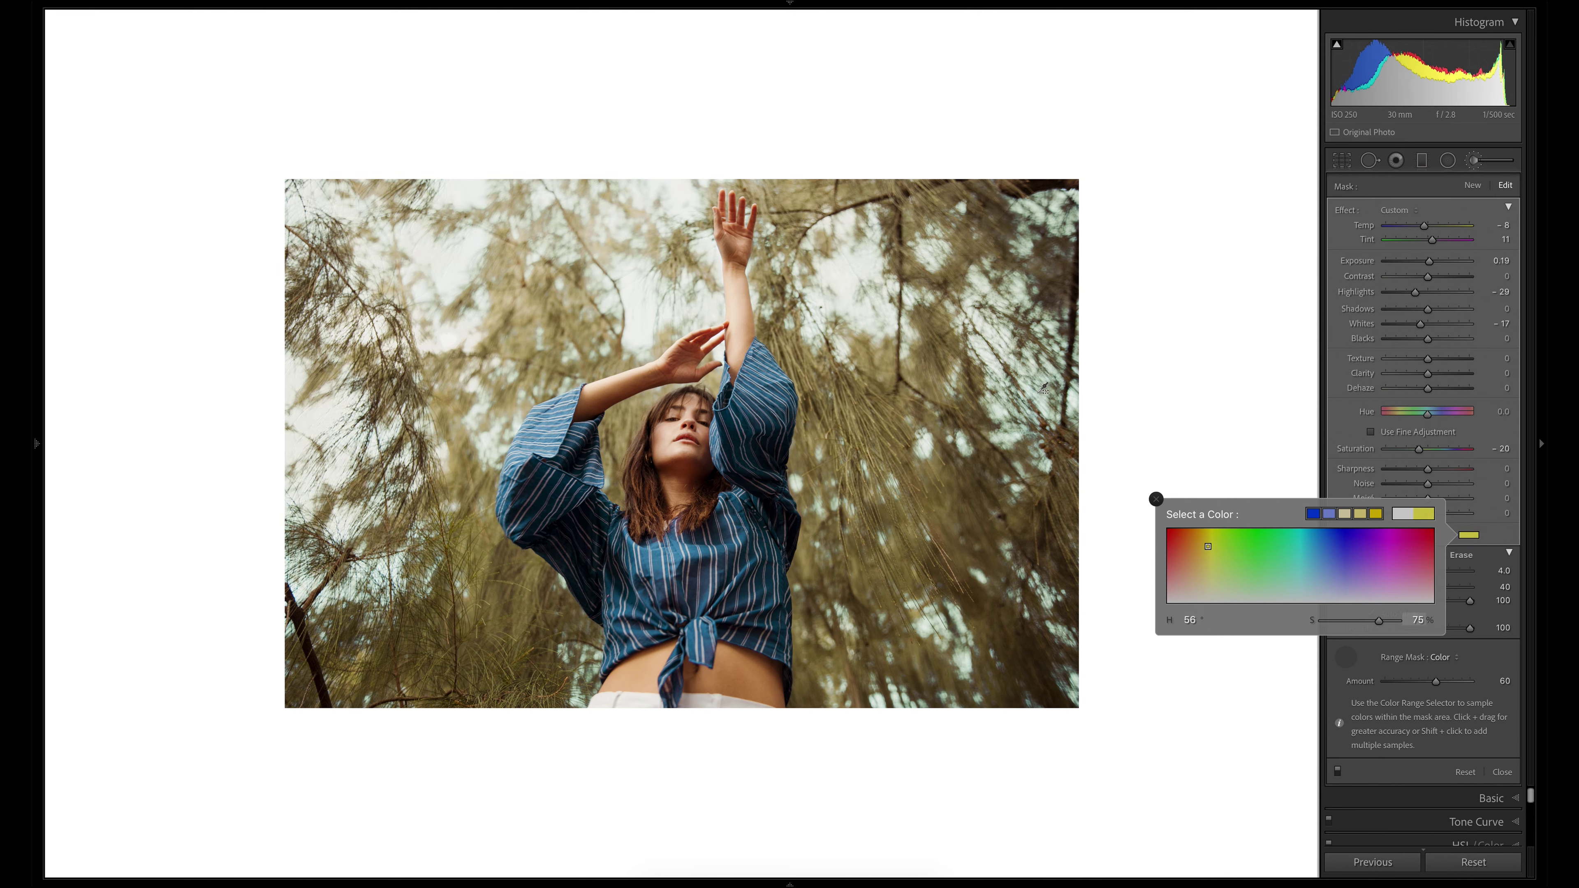
key(ctrl+z)
- Tint the sky mask with a pale, low-saturation aqua color and close the color picker
click(1468, 535)
click(1299, 595)
click(1417, 619)
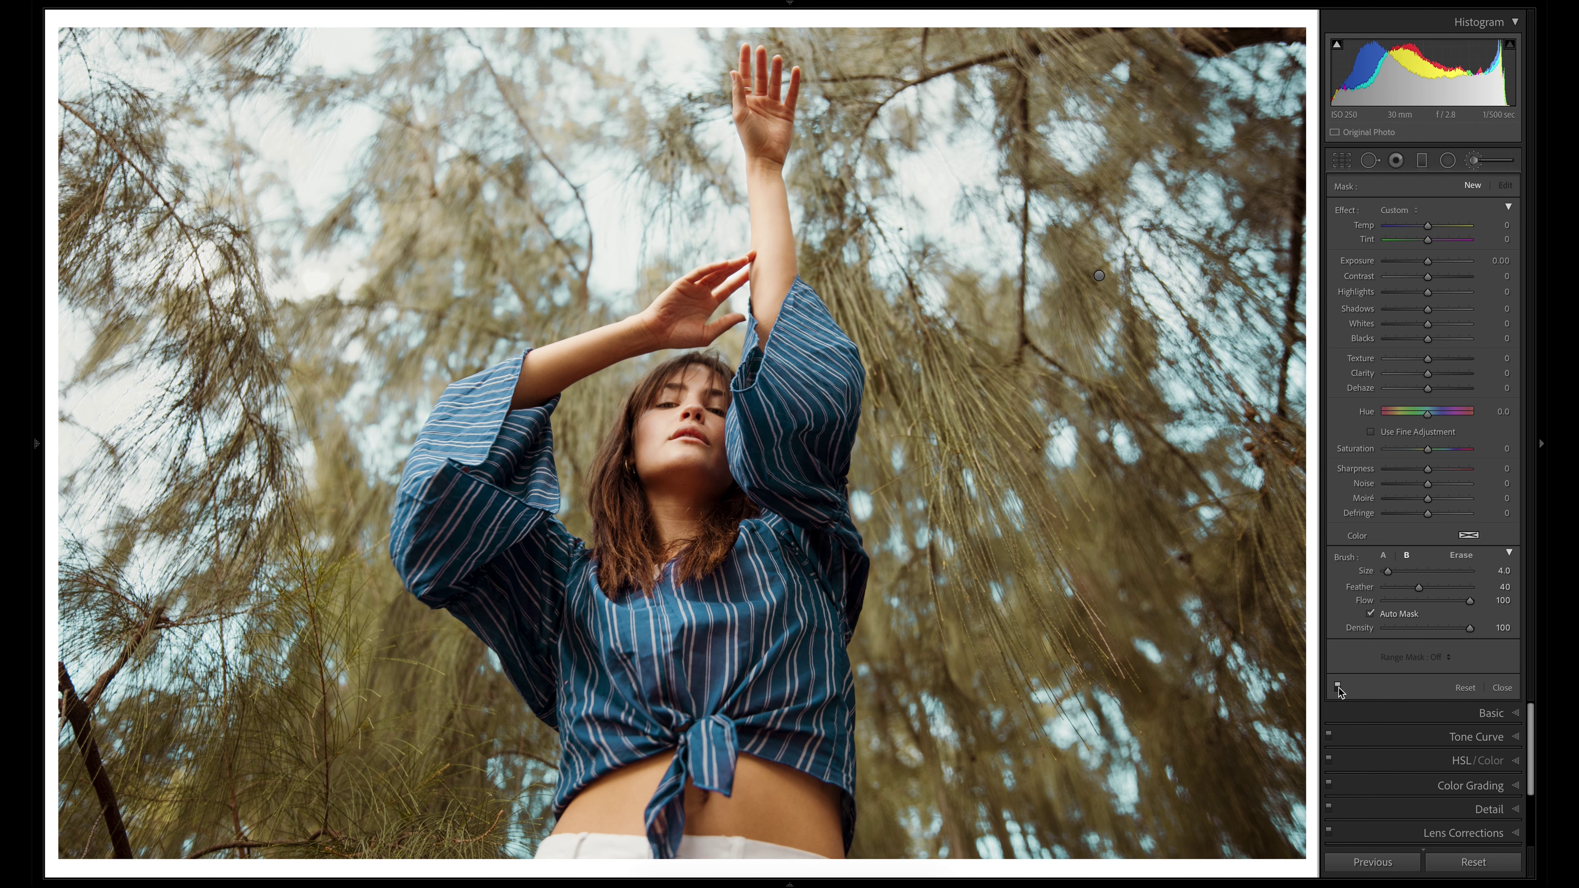
- Compare the photo with the brush adjustments off and on, and reselect the sky mask to inspect its overlay
click(1339, 687)
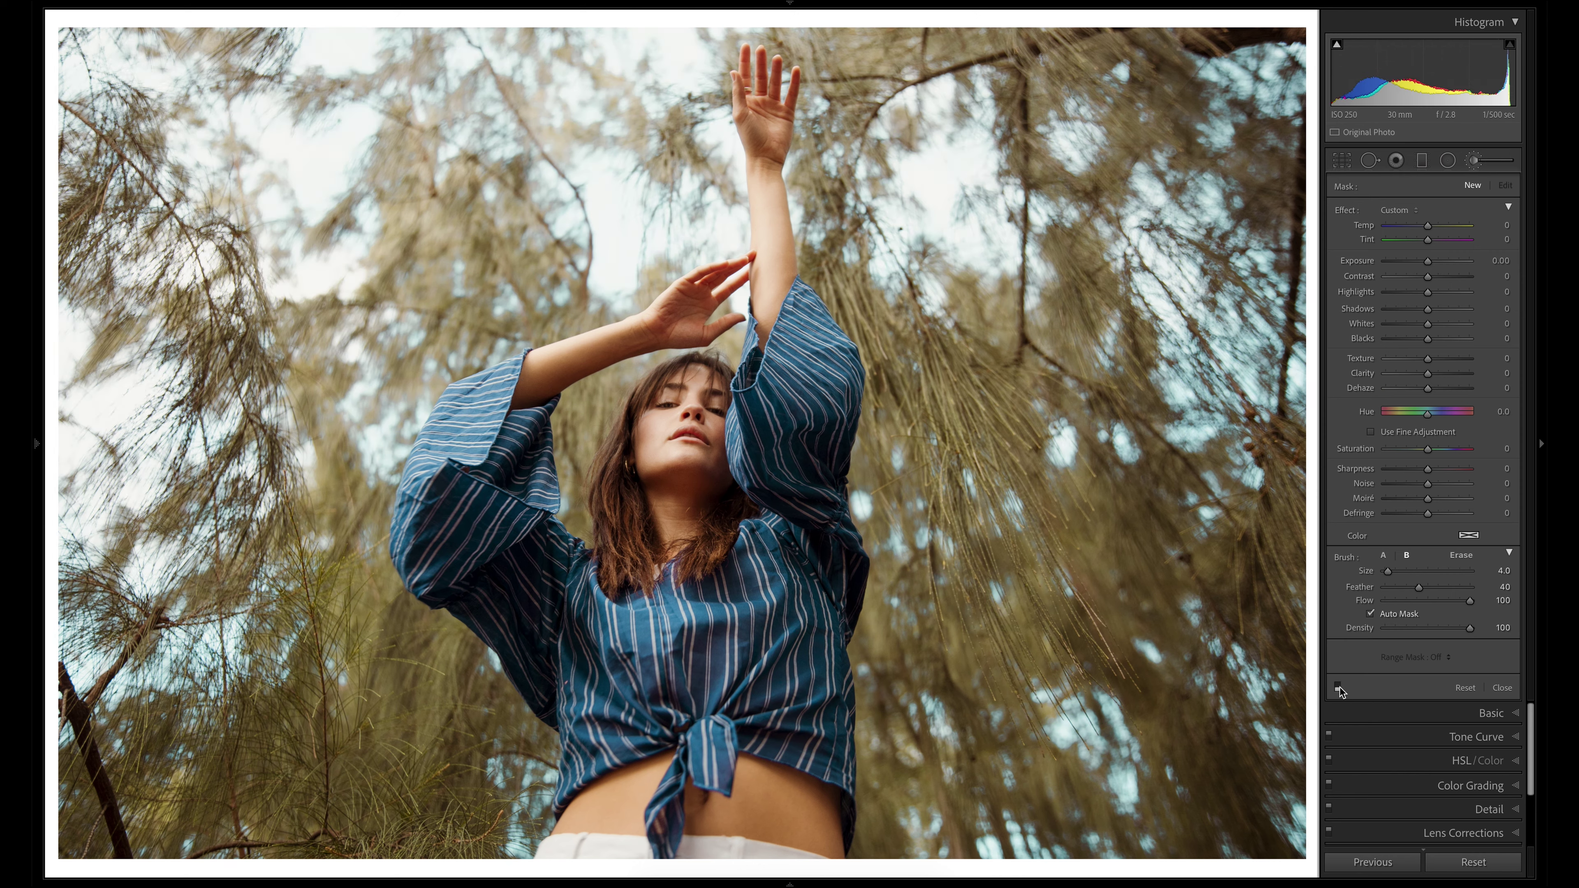
click(1339, 687)
click(1338, 686)
click(1339, 687)
click(1100, 276)
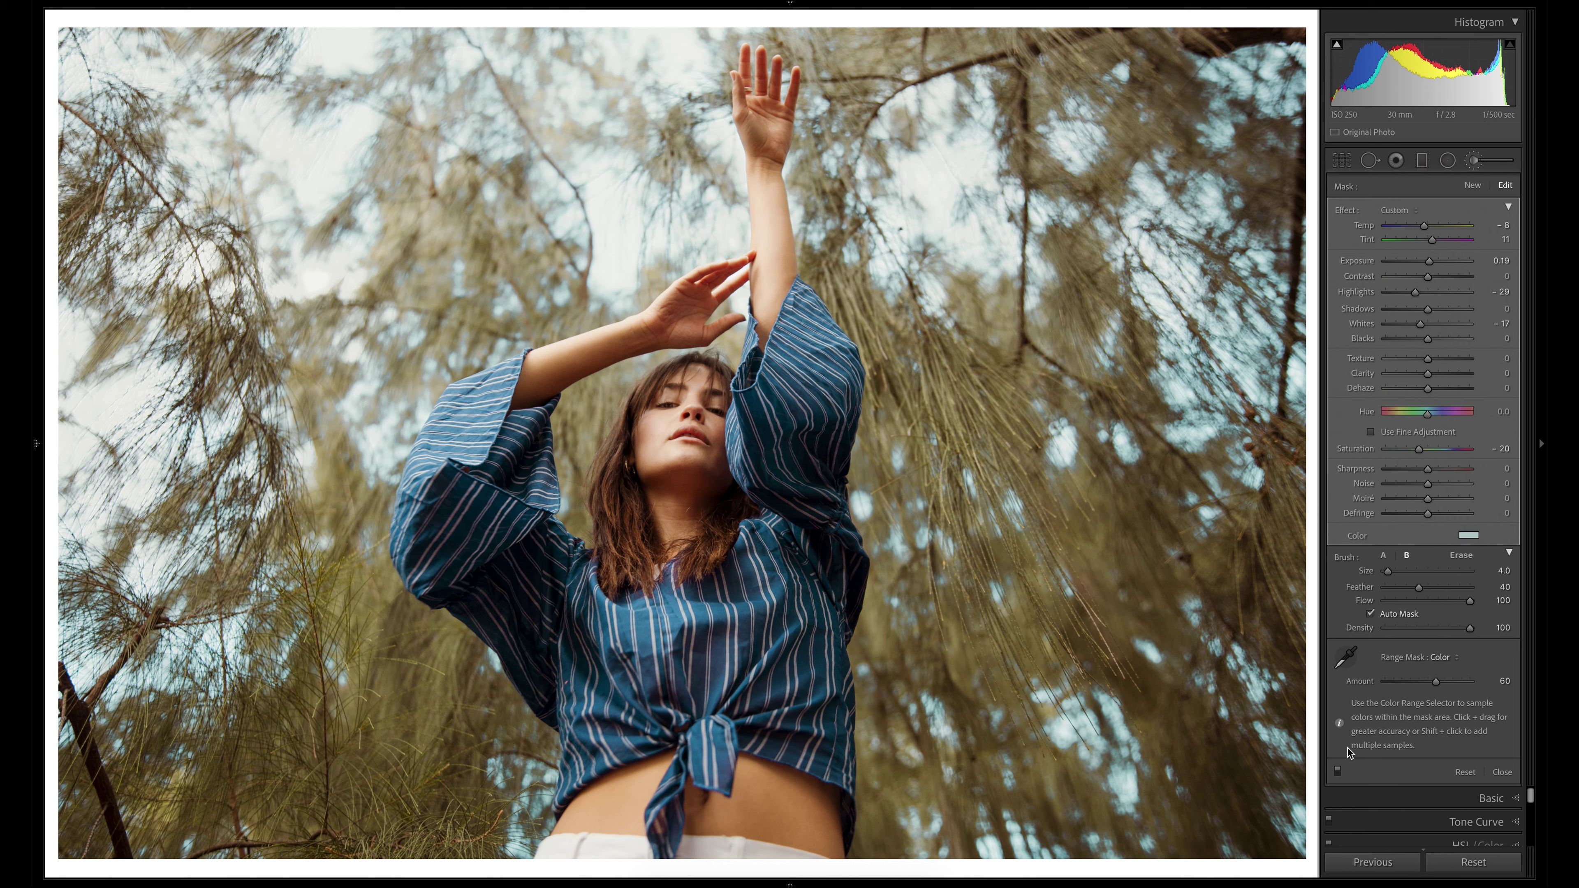
key(o)
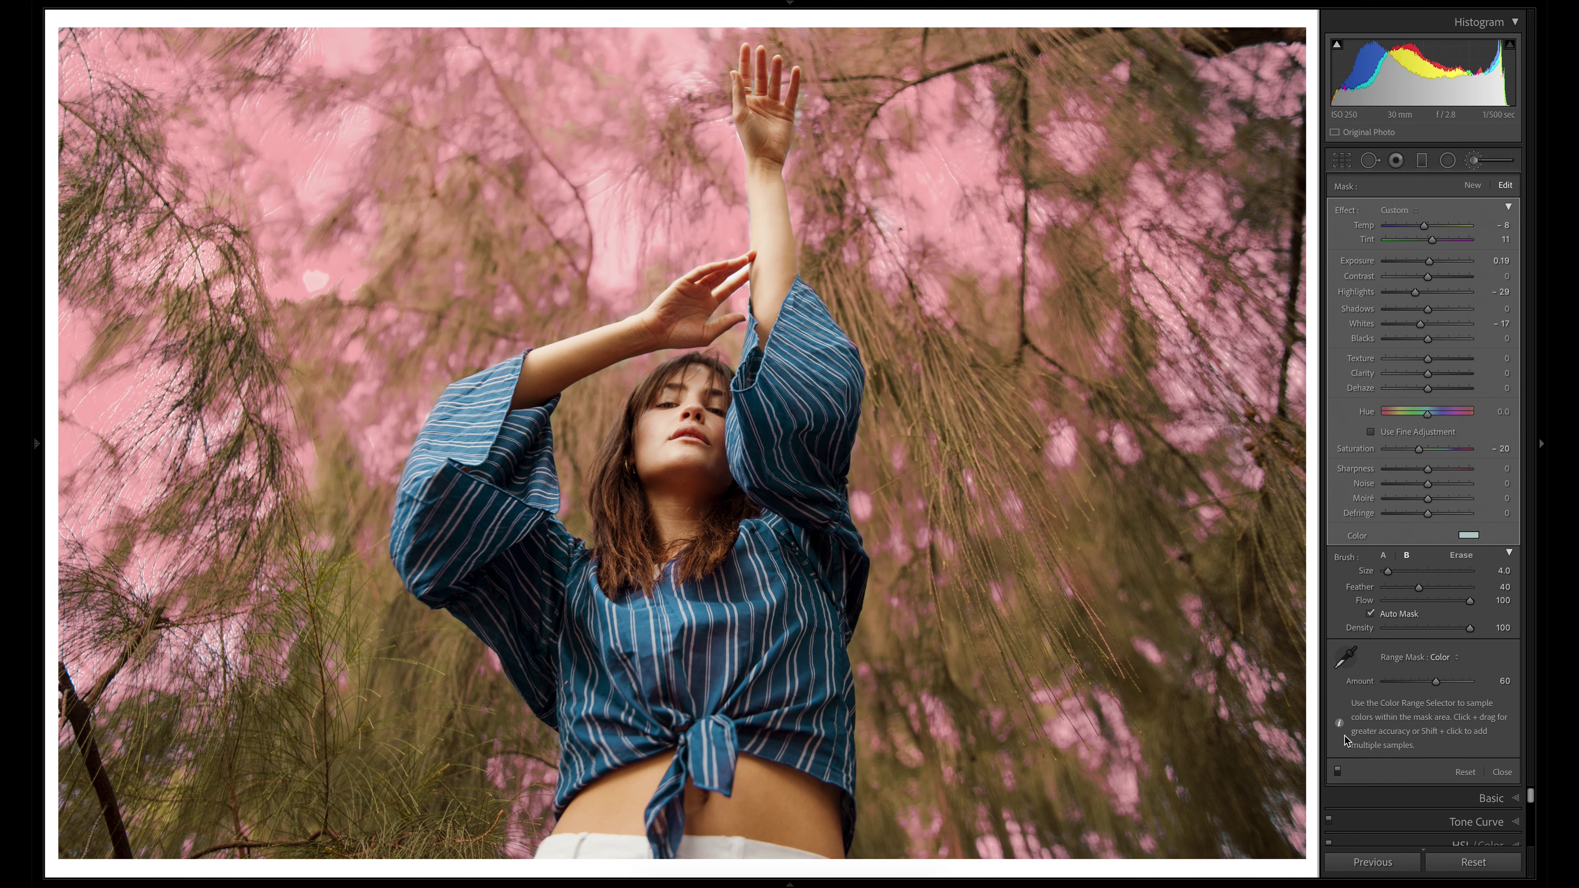